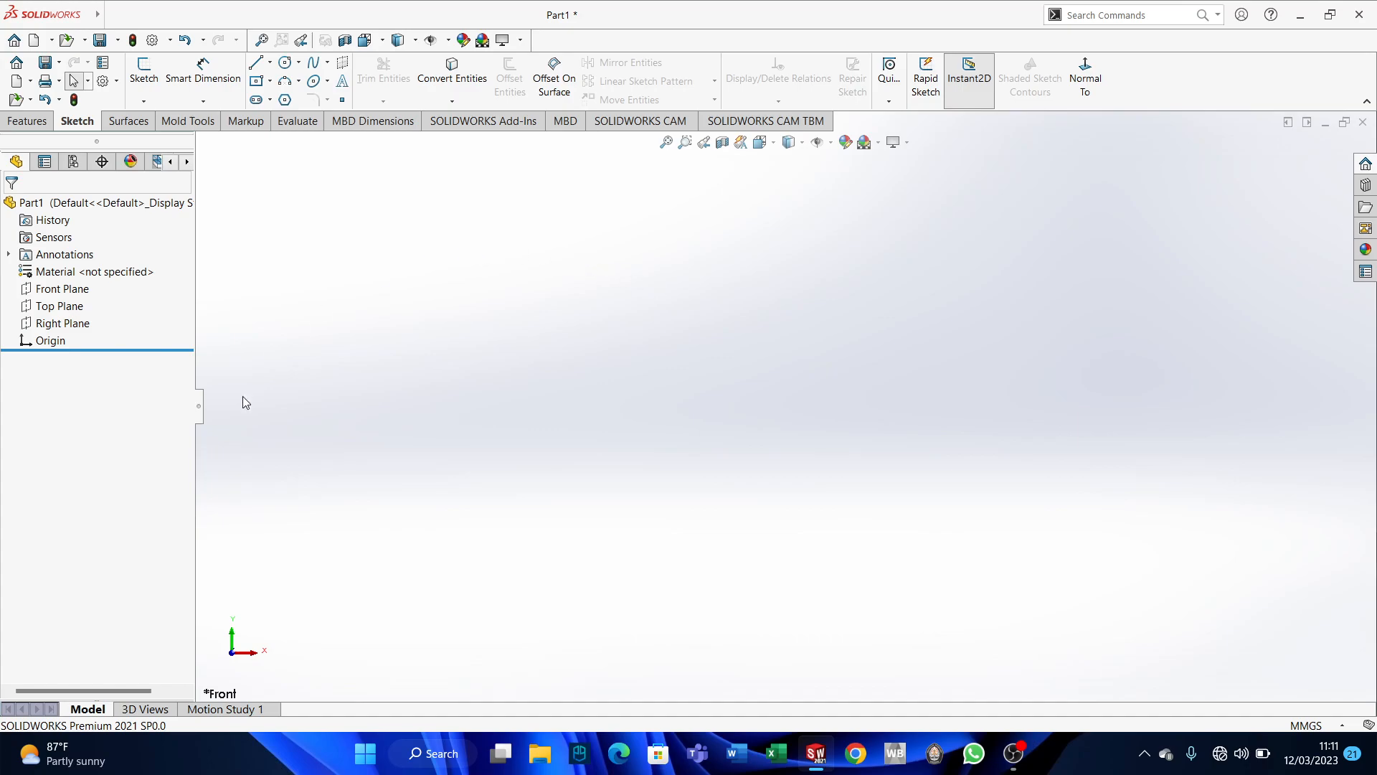
Start a new sketch on the Front Plane.
left_click(69, 288)
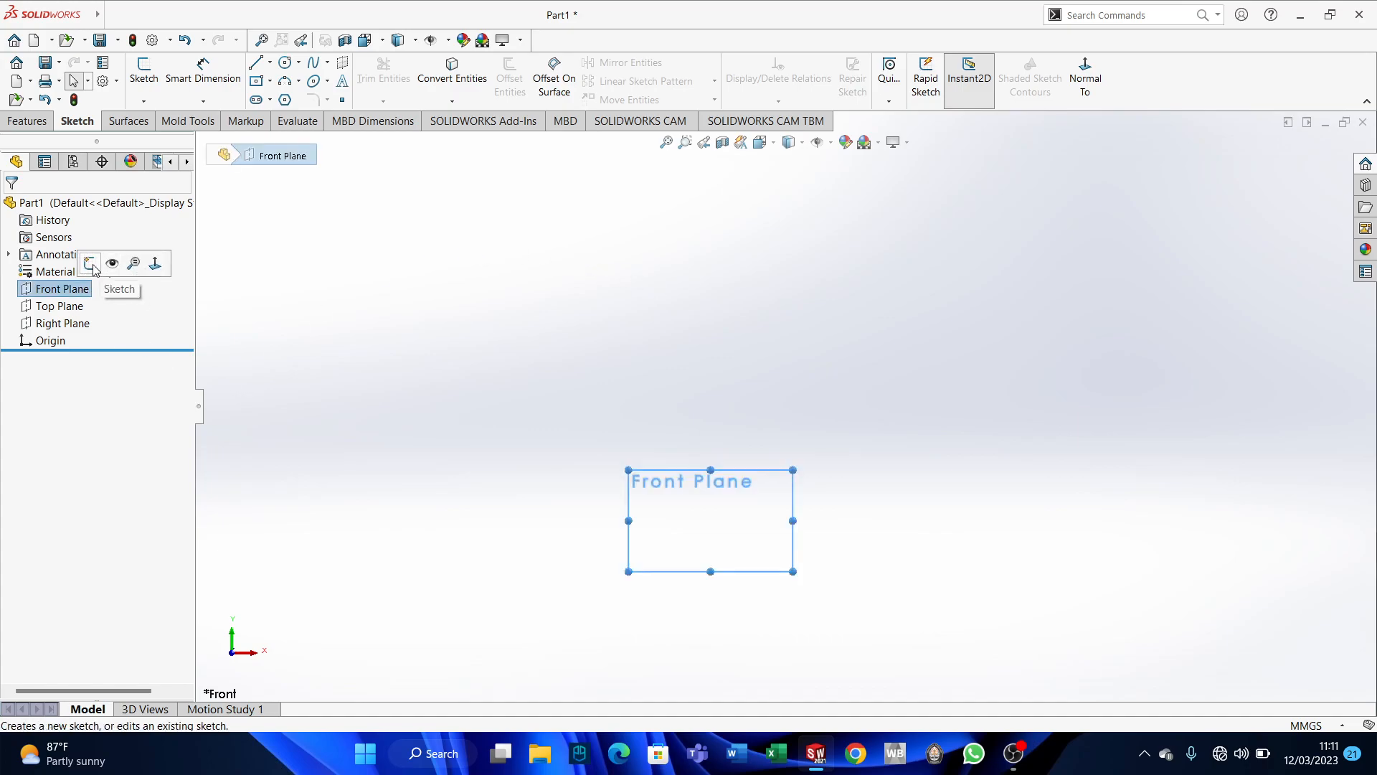
left_click(93, 264)
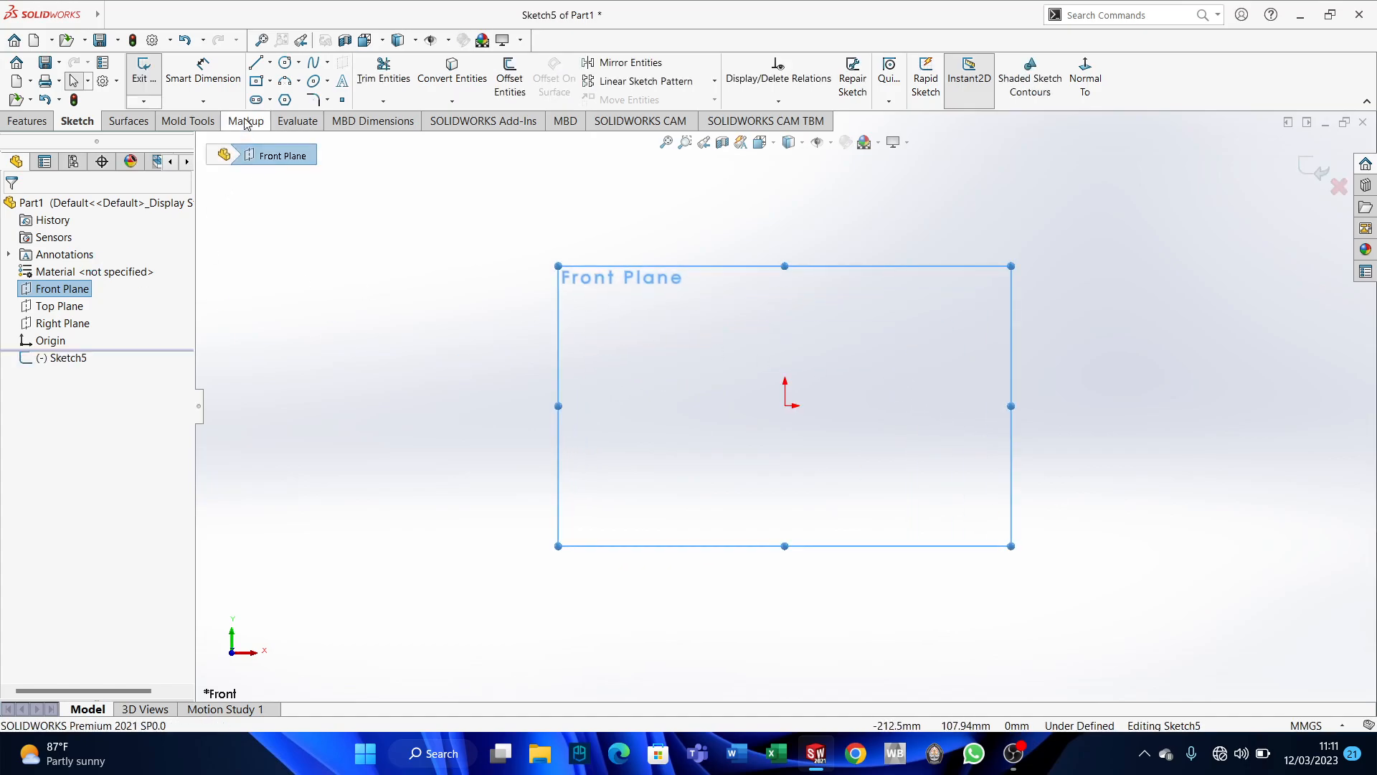
left_click(256, 66)
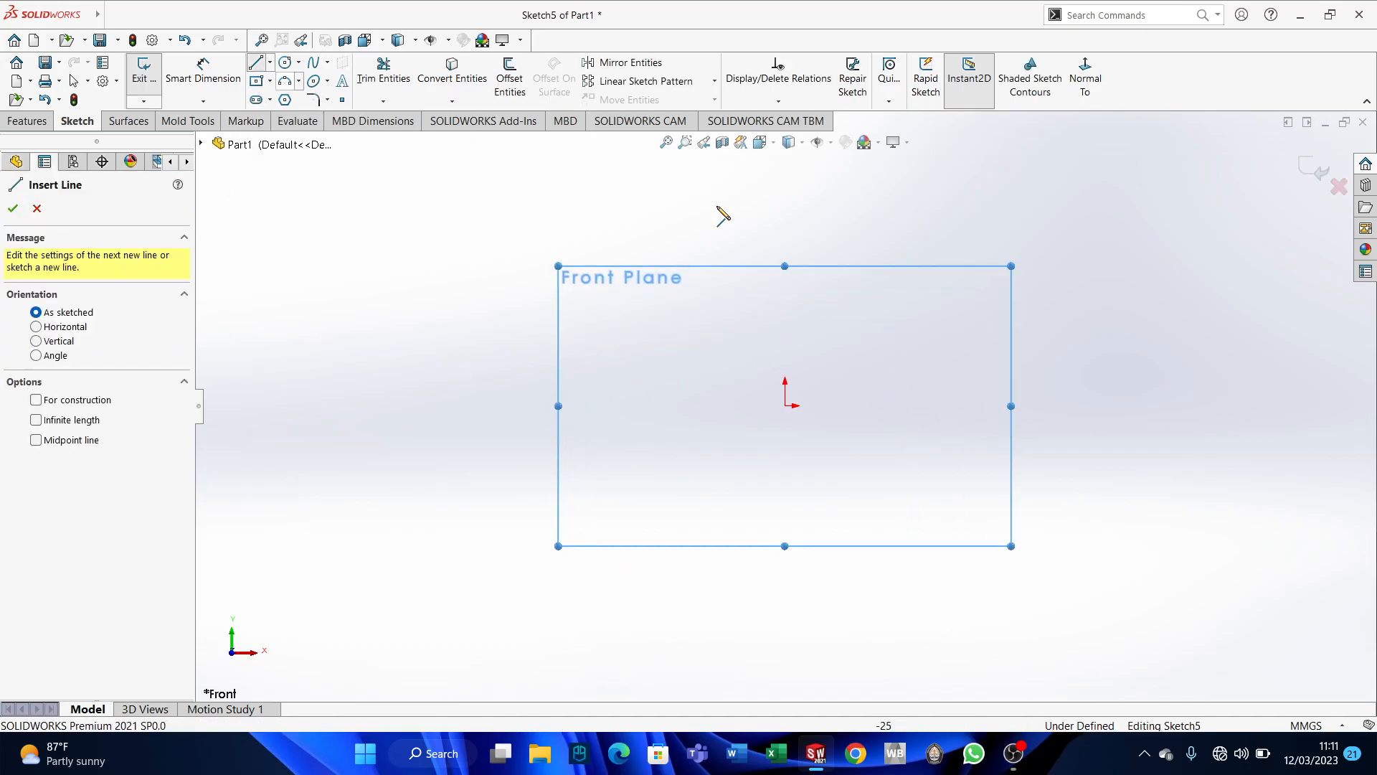
left_click(786, 406)
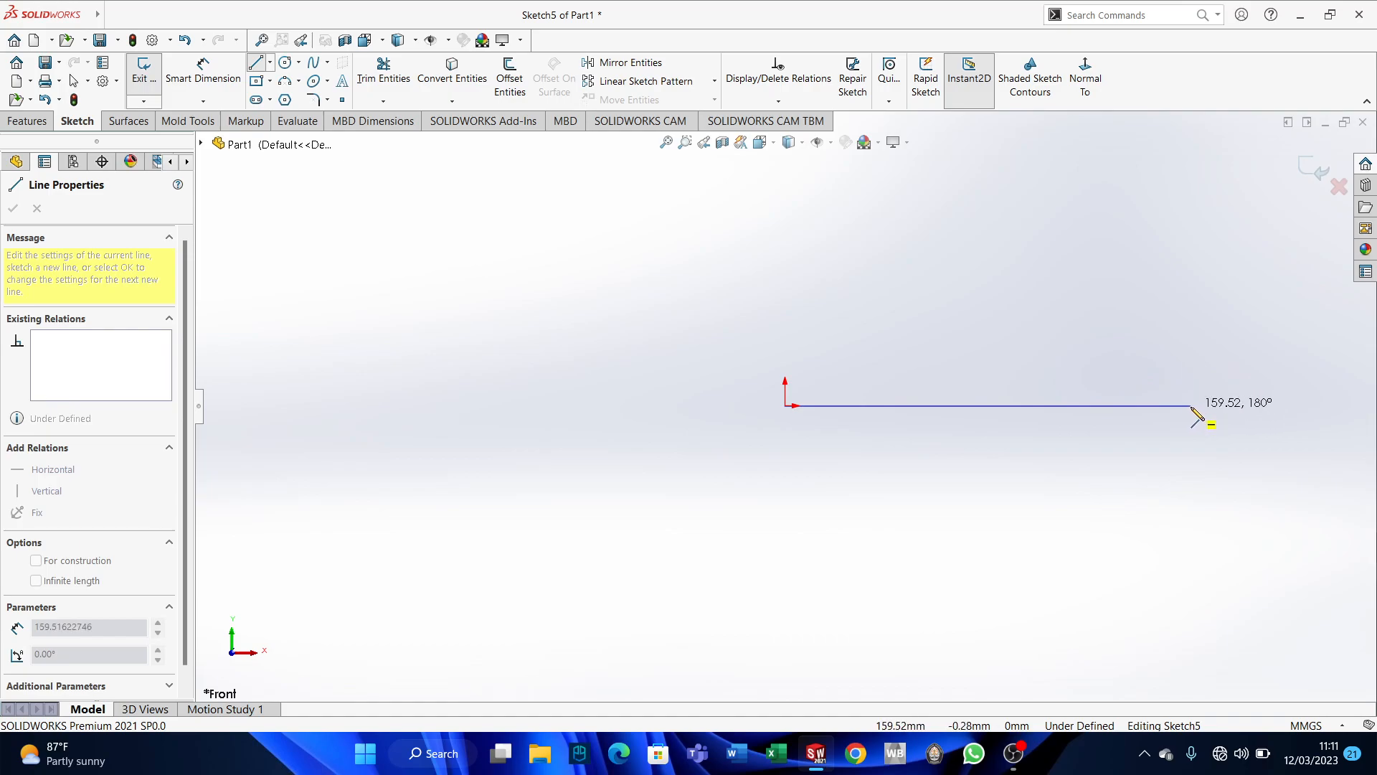
left_click(1134, 406)
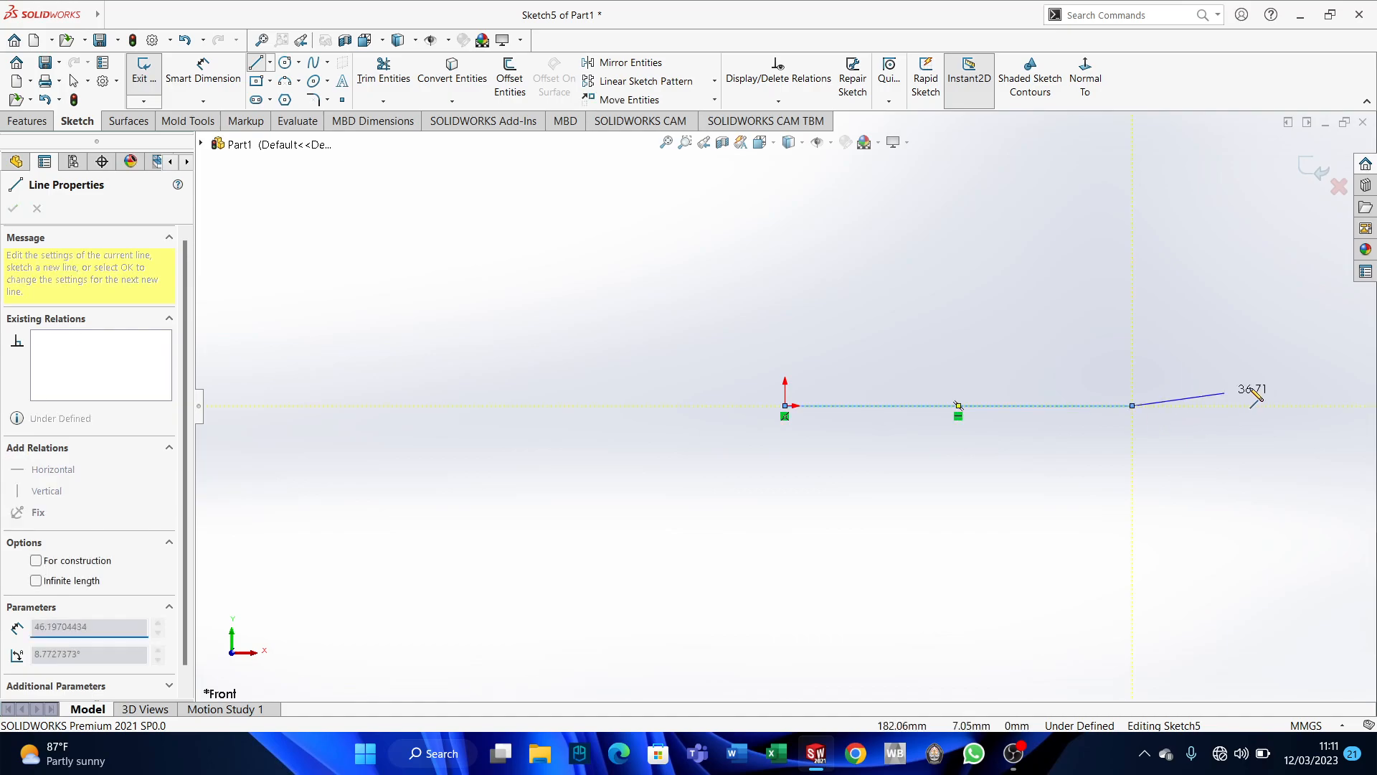
key("Escape")
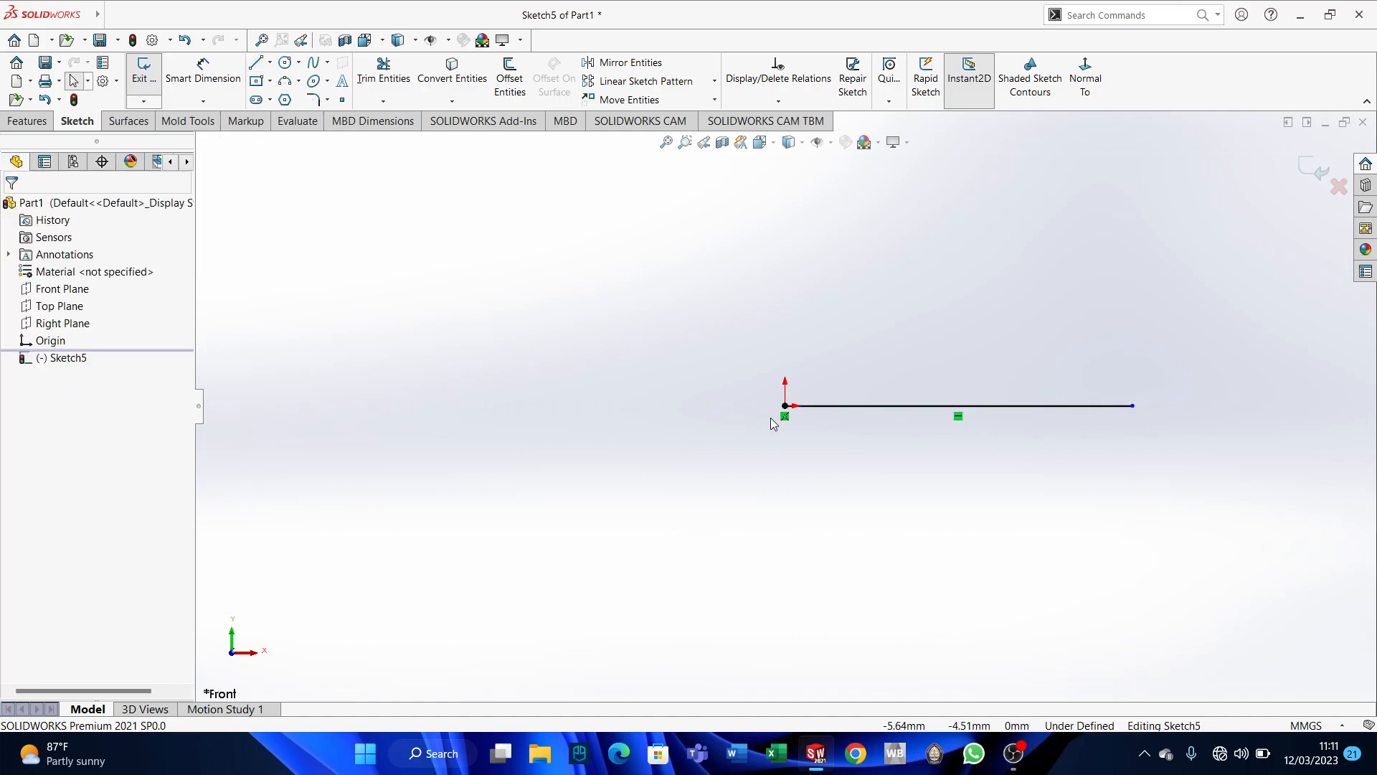
key("ctrl+z")
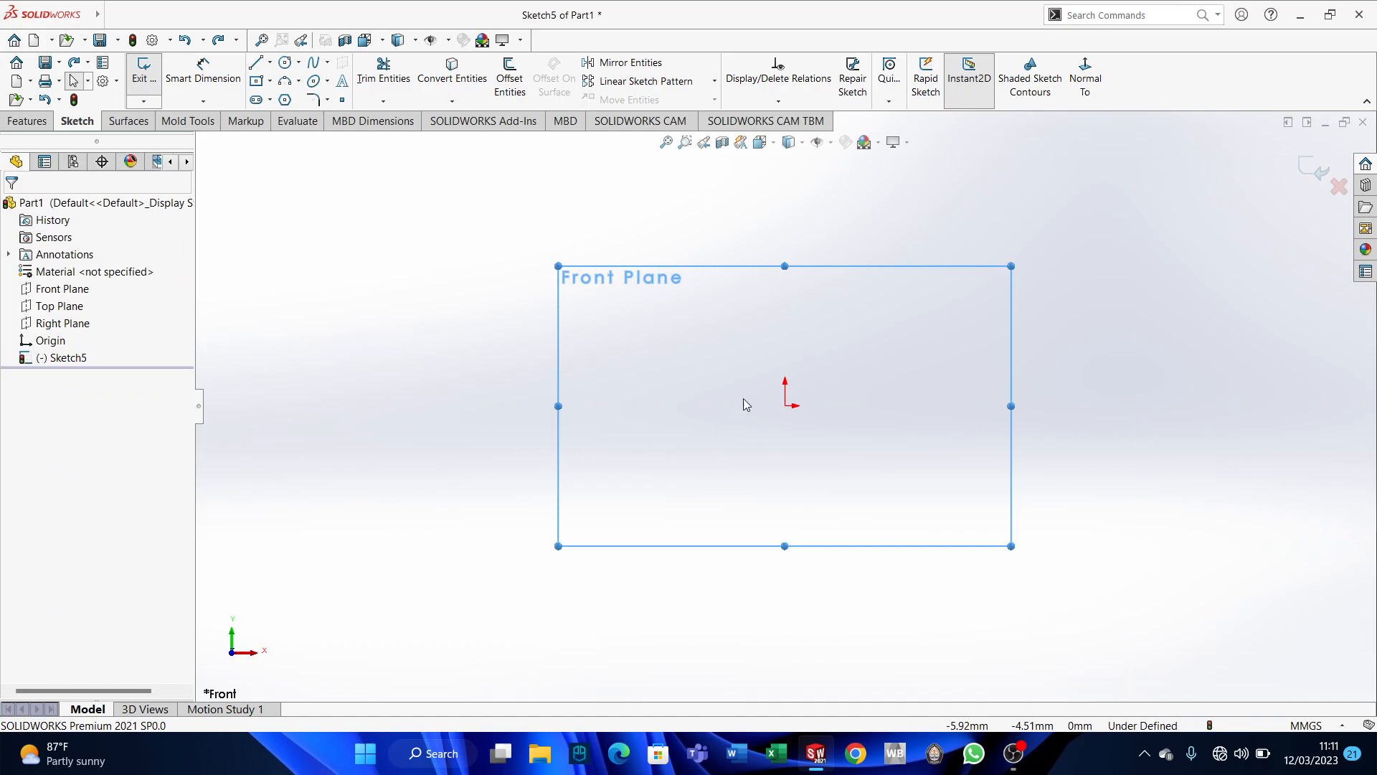
Sketch a slightly sloped line about 165 mm long, starting at the origin and rising at about 4°.
left_click(270, 64)
left_click(283, 77)
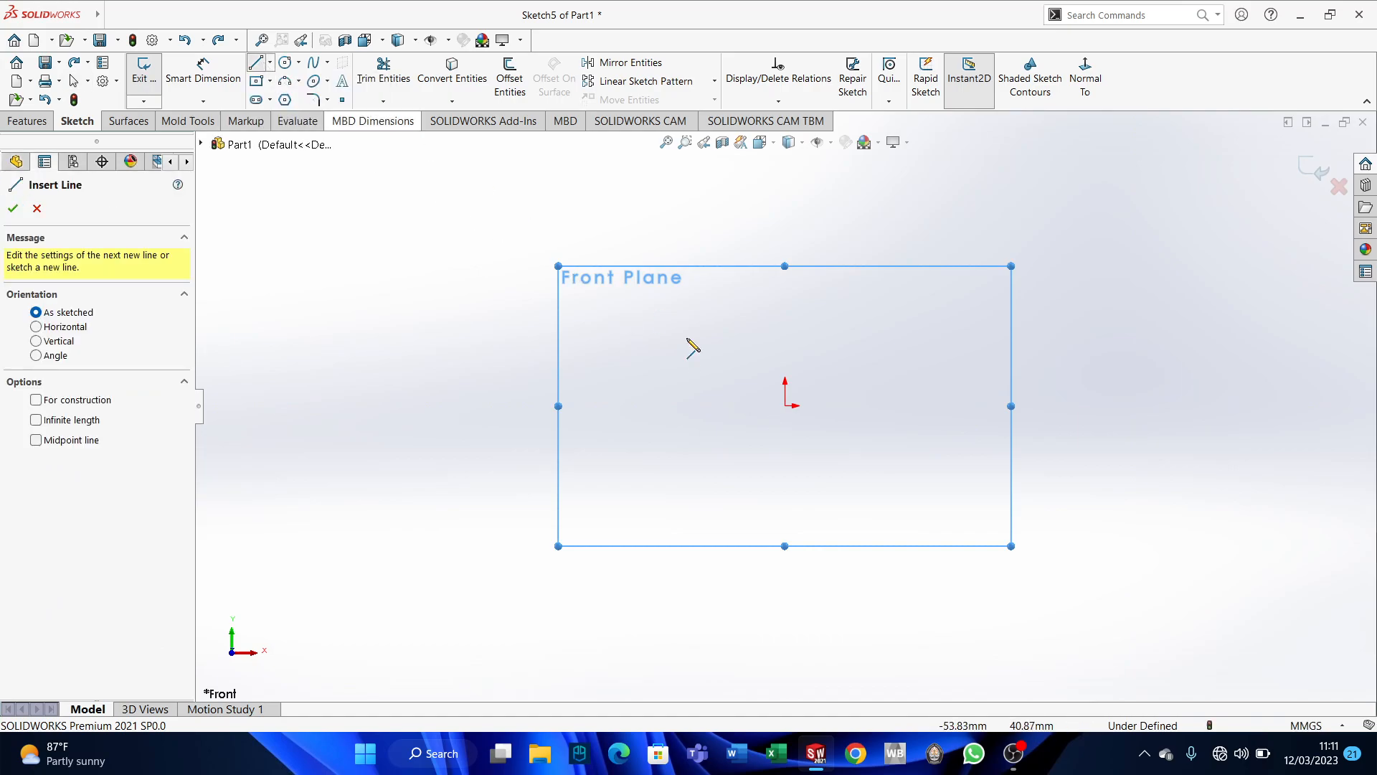
left_click(793, 405)
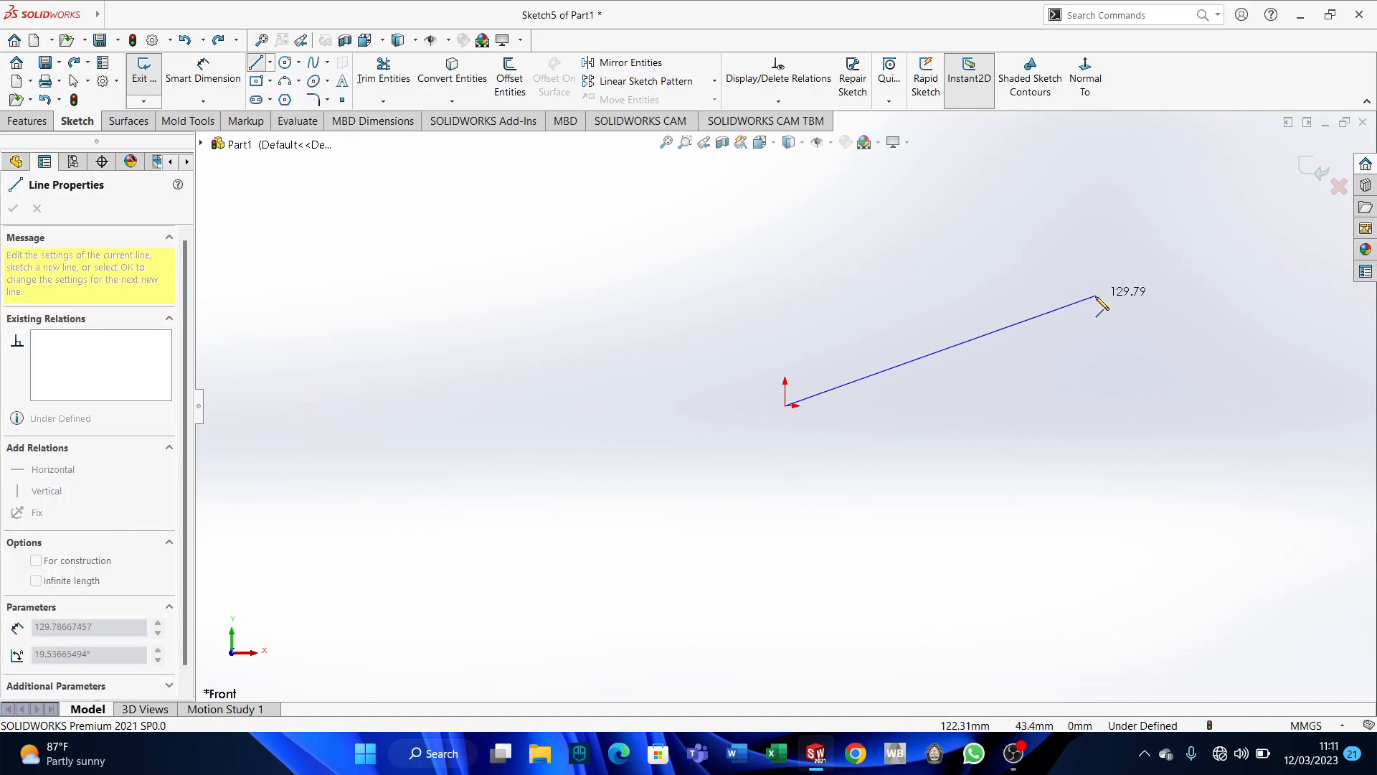
left_click(1205, 375)
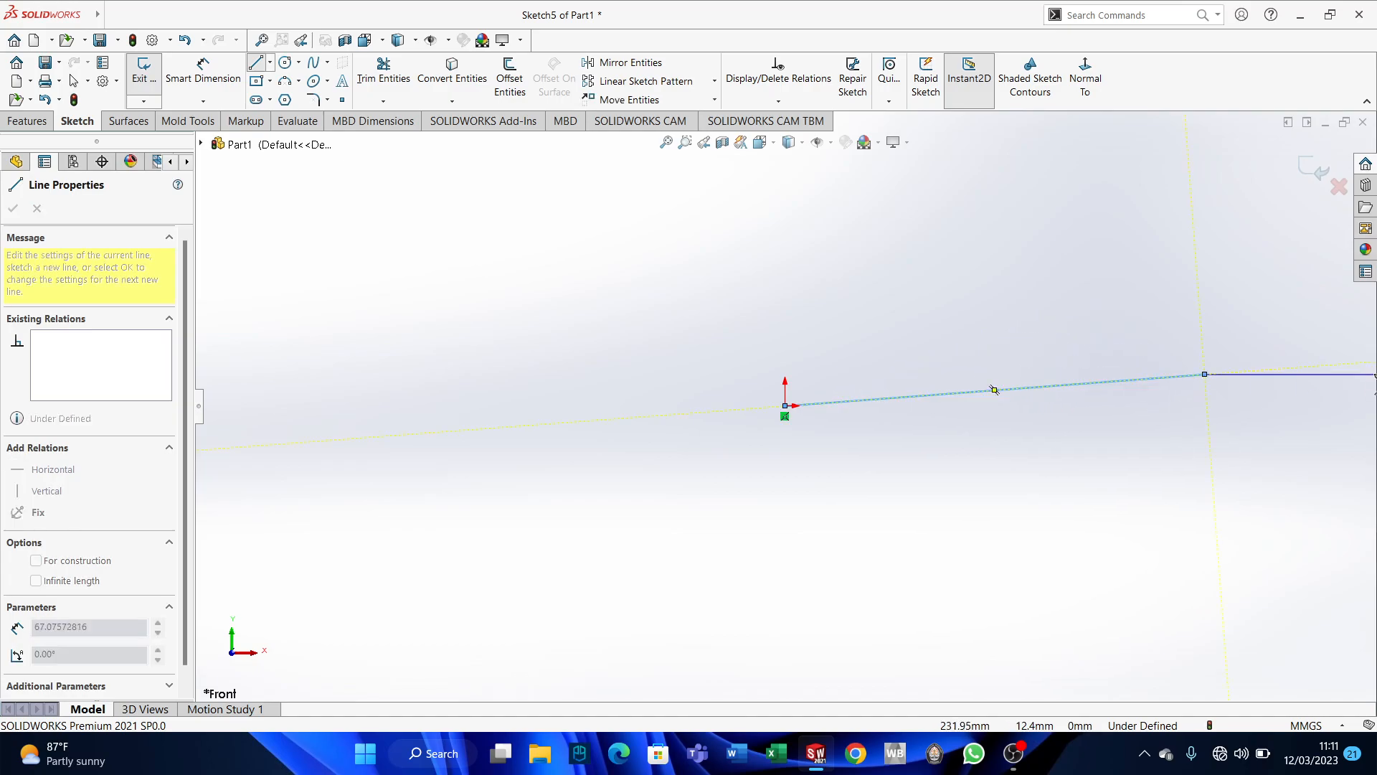
key("Escape")
mouse_move(1103, 388)
left_mouse_down()
mouse_move(1005, 394)
mouse_move(1019, 393)
left_mouse_up()
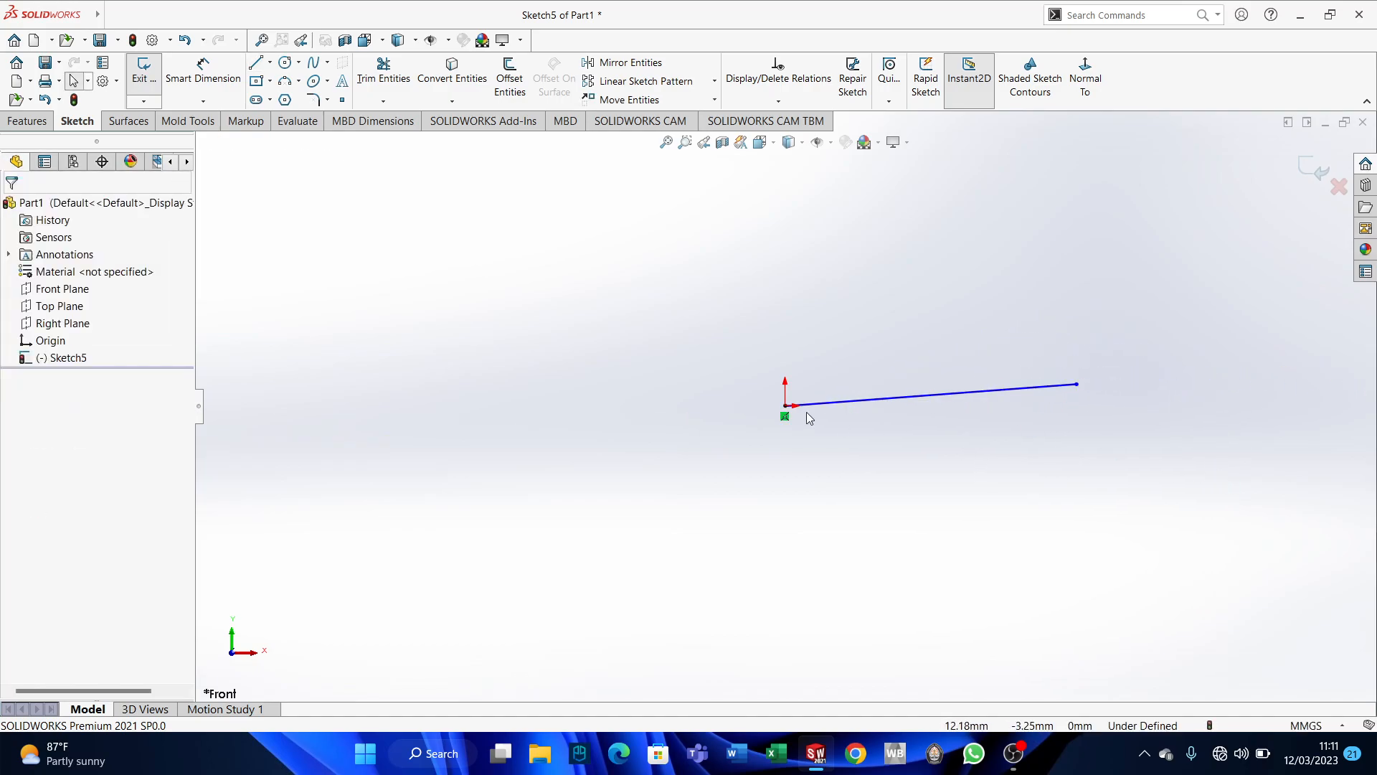
Add a Horizontal relation to the sloped line from the origin.
scroll(979, 360, "down", 2)
left_click(945, 396)
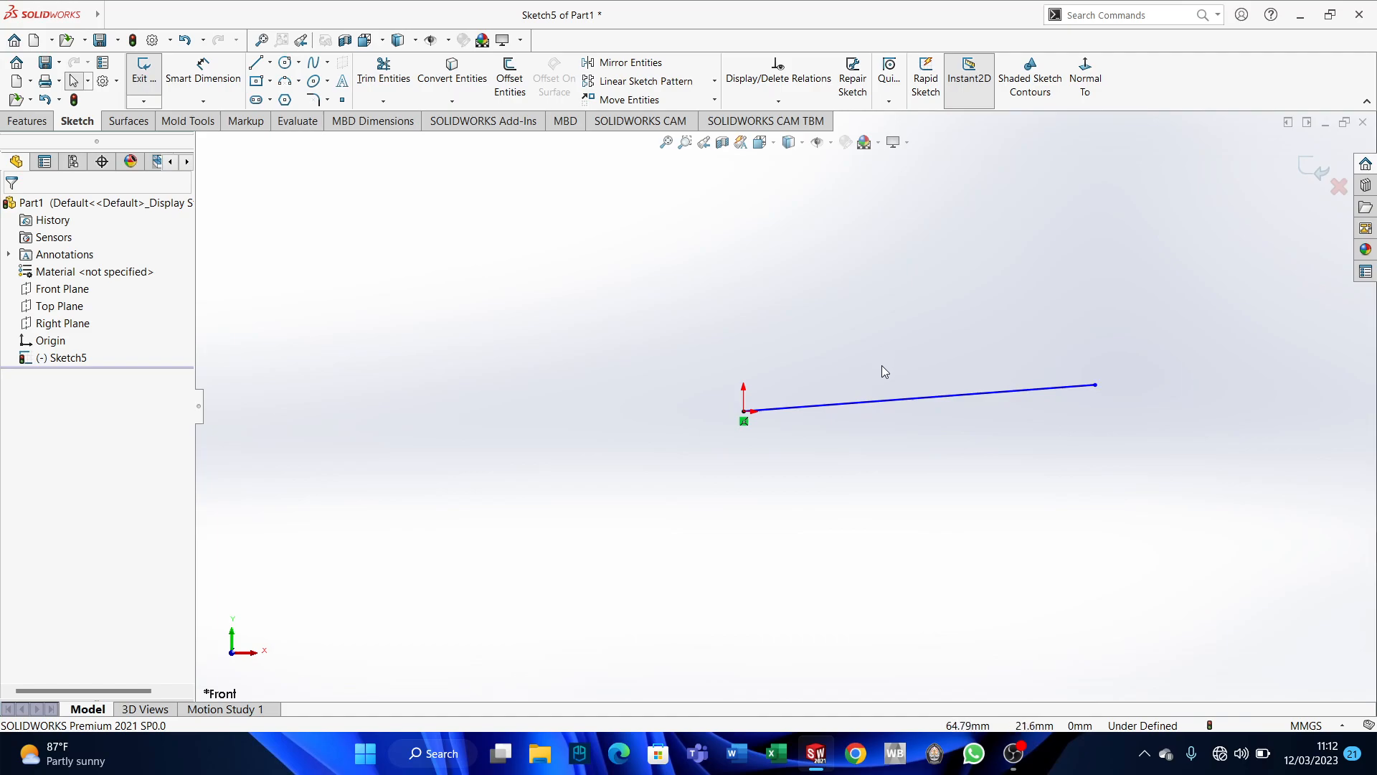
left_click(893, 403)
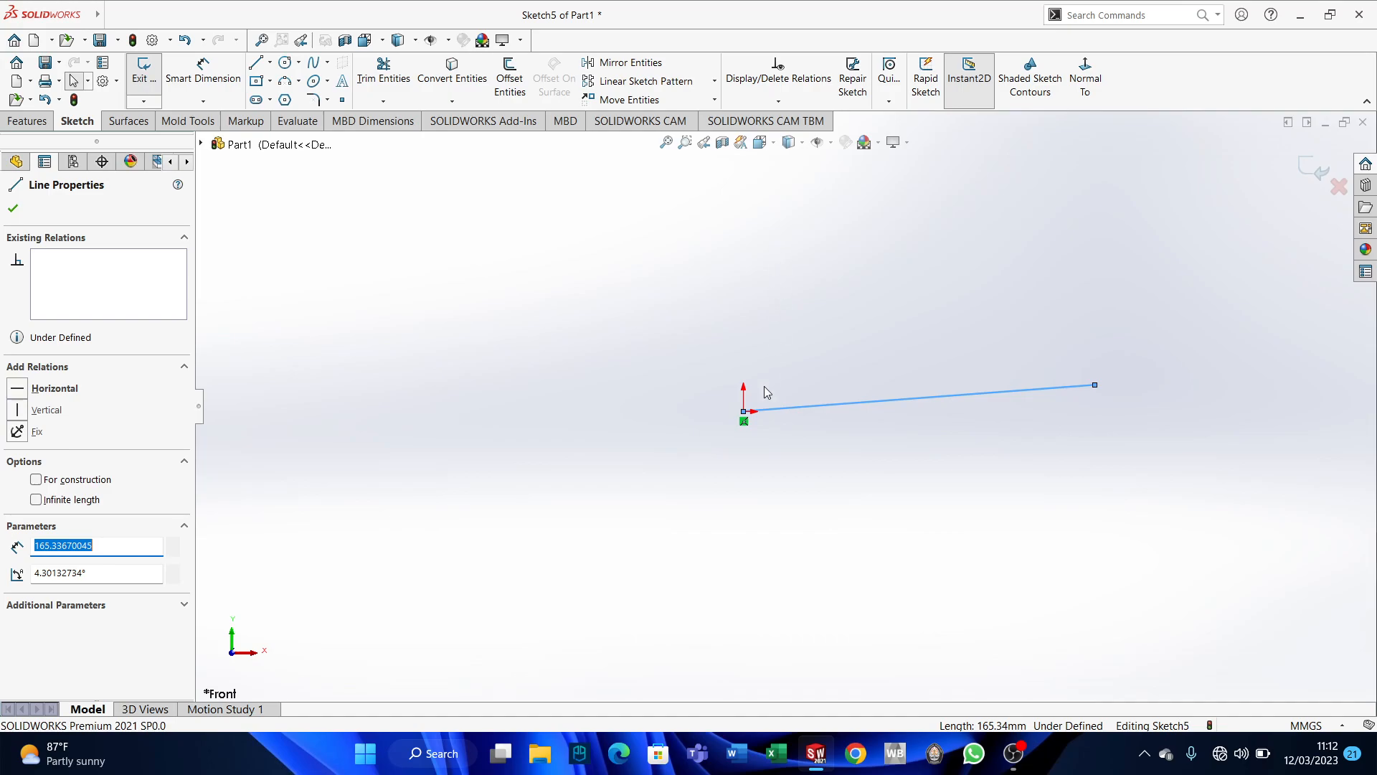
left_click(20, 391)
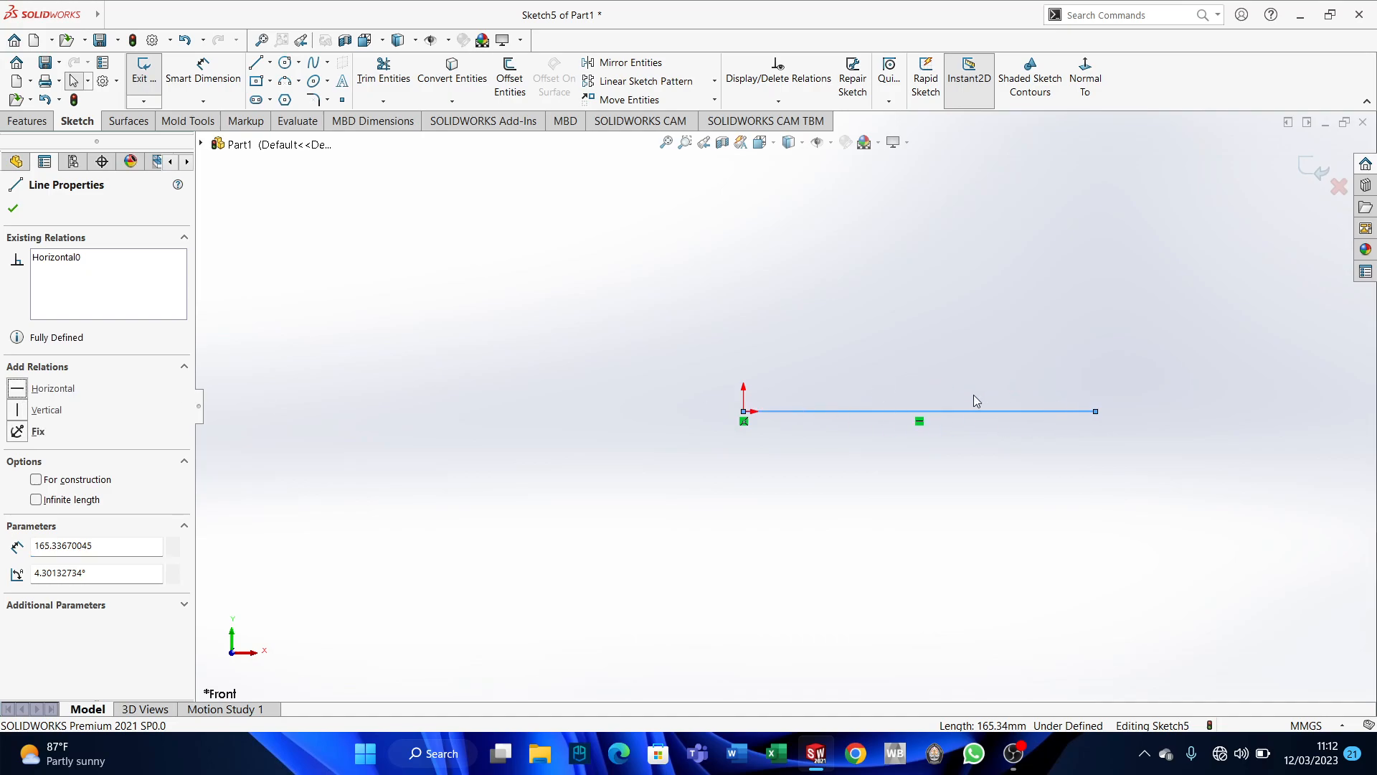
left_click(12, 204)
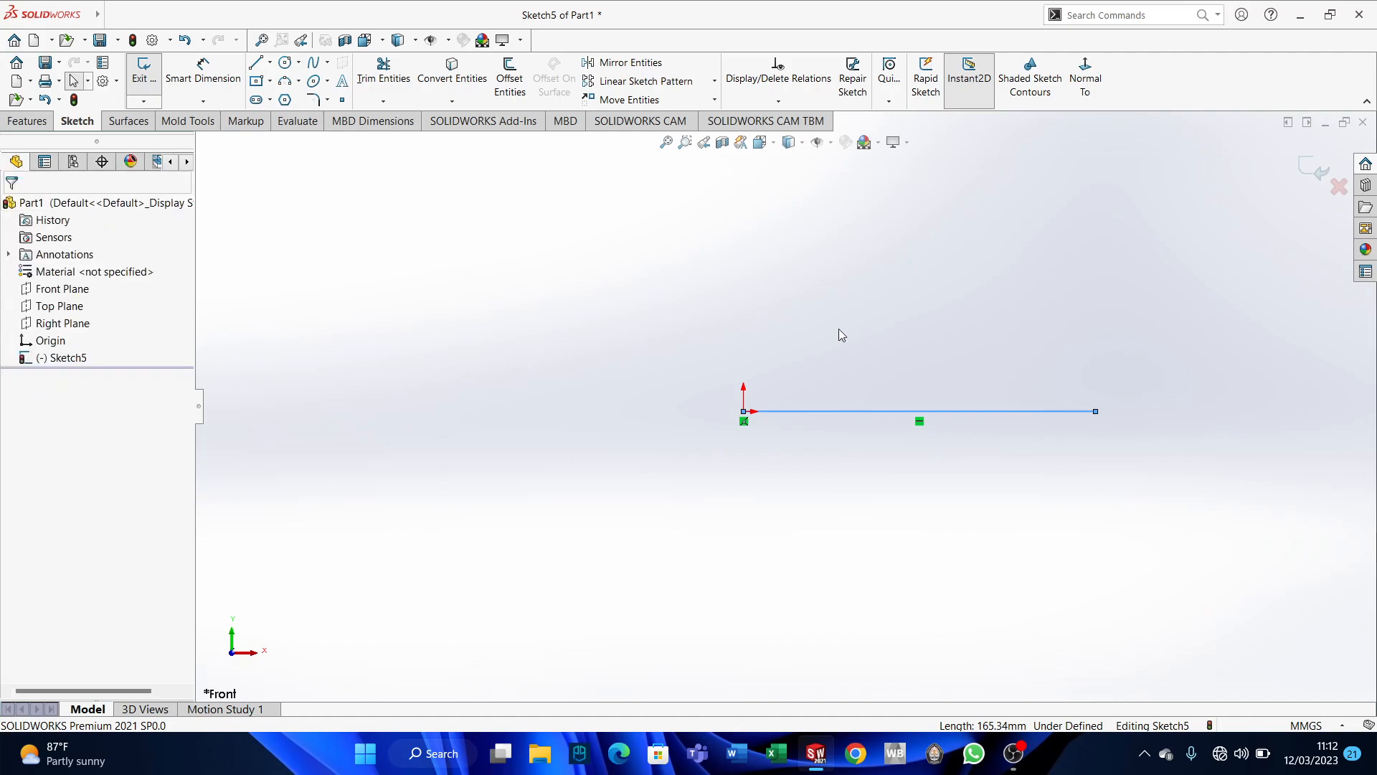
Sketch a horizontal centerline above the solid line, starting vertically above the origin and extending past the line's far end.
left_click(260, 64)
left_click(271, 63)
left_click(276, 105)
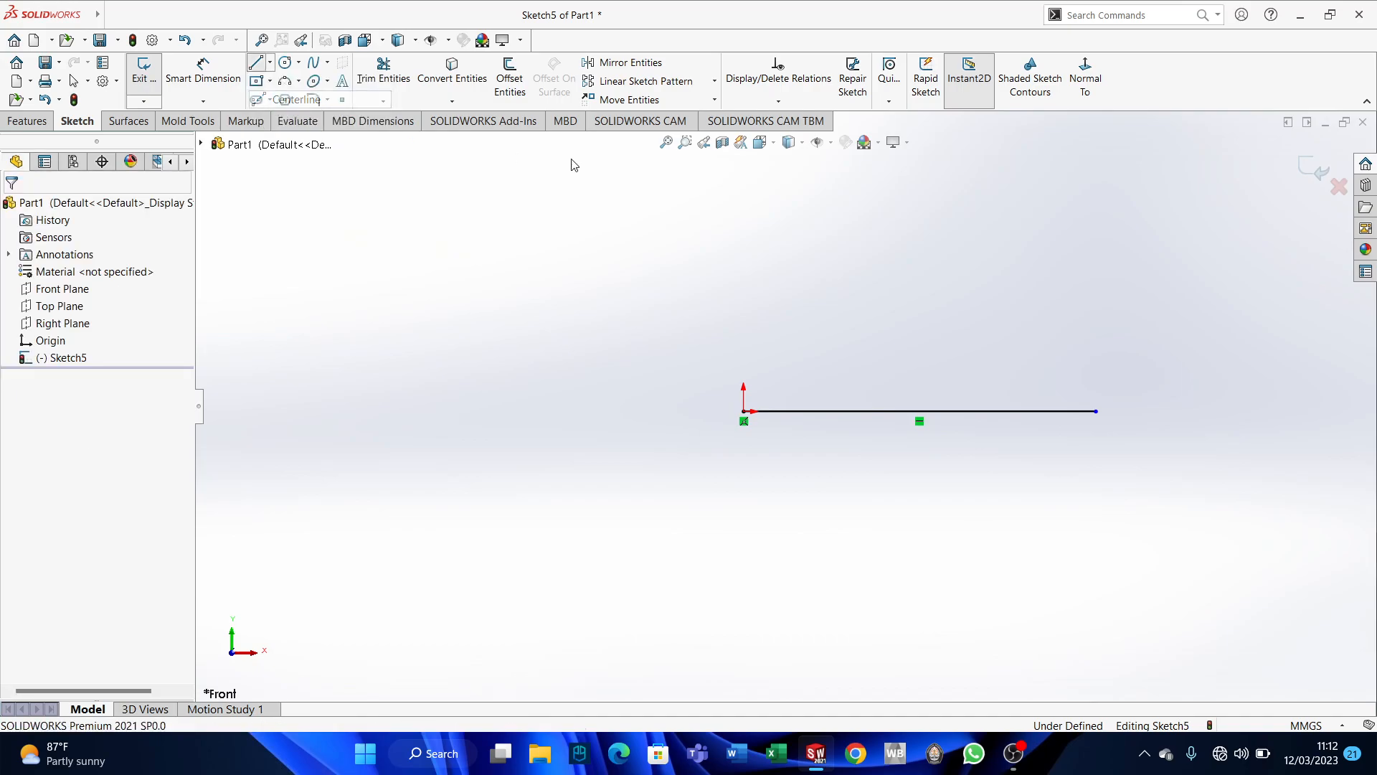
left_click(744, 323)
left_click(1153, 323)
key("Escape")
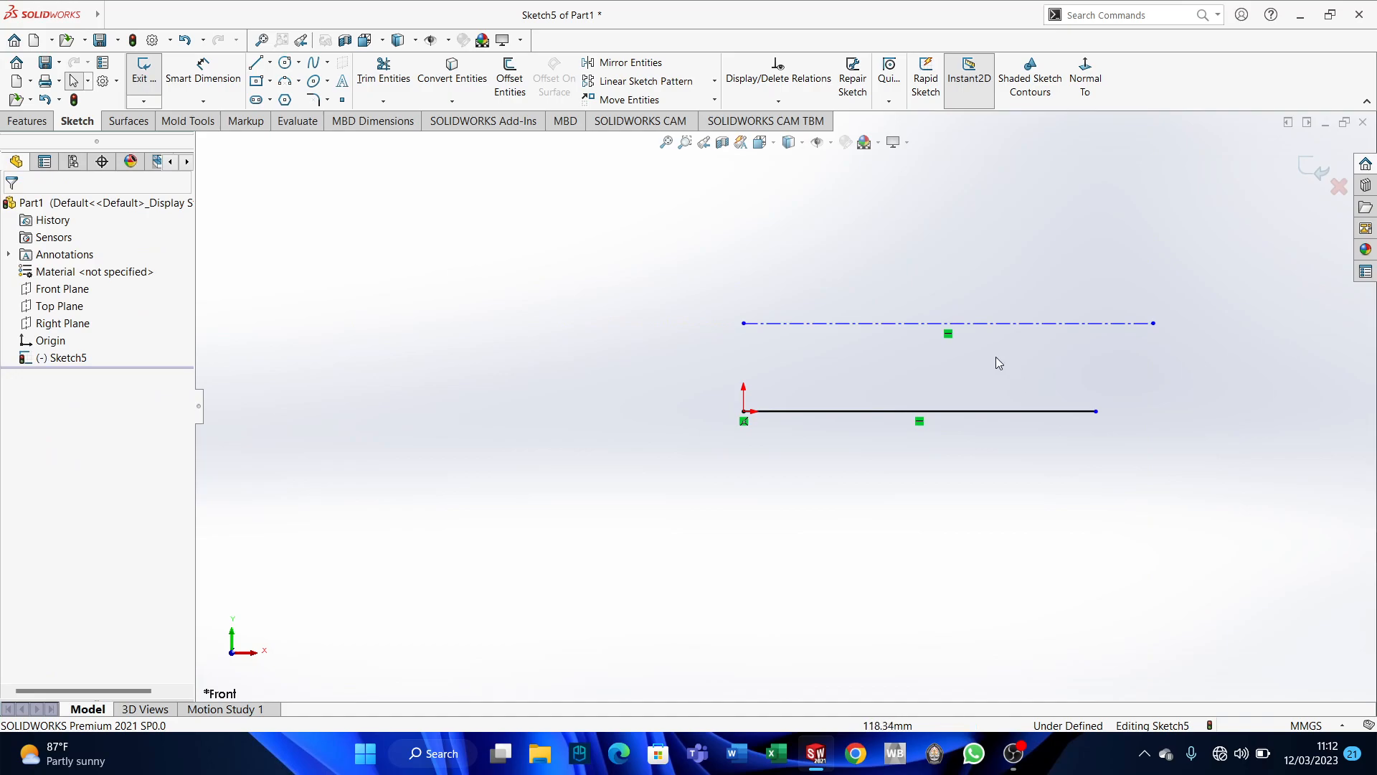
Sketch a horizontal midpoint line above the centerline, about 76 mm from its midpoint to each end.
left_click(271, 63)
left_click(291, 118)
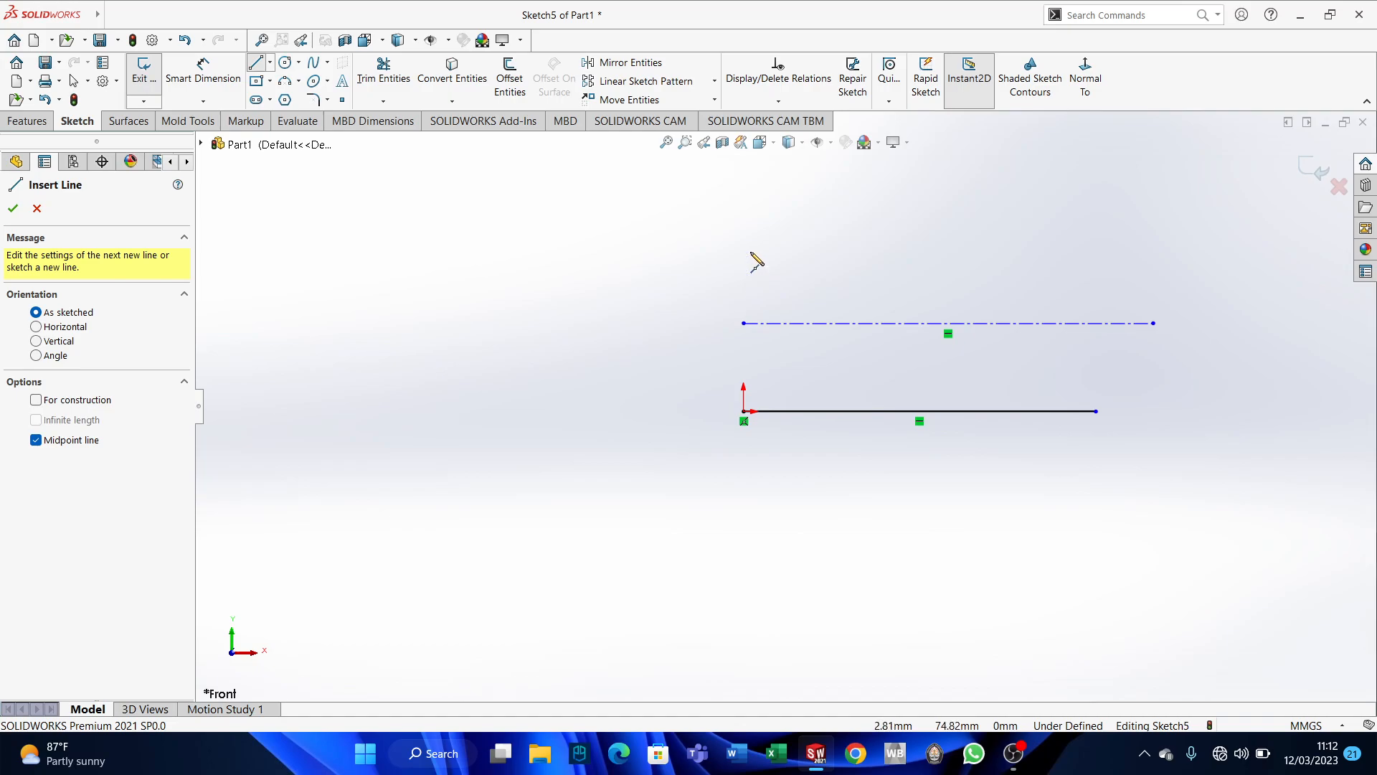
left_click(876, 260)
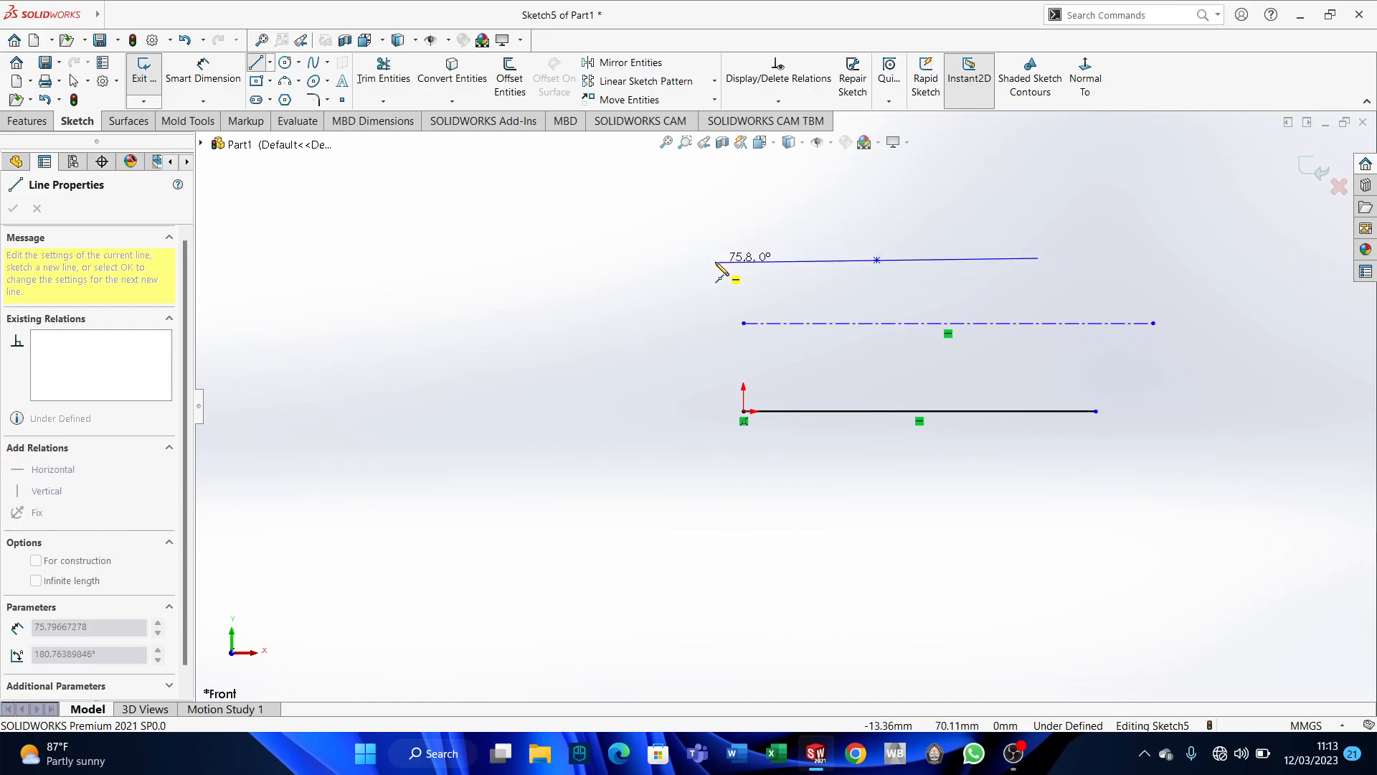
left_click(715, 260)
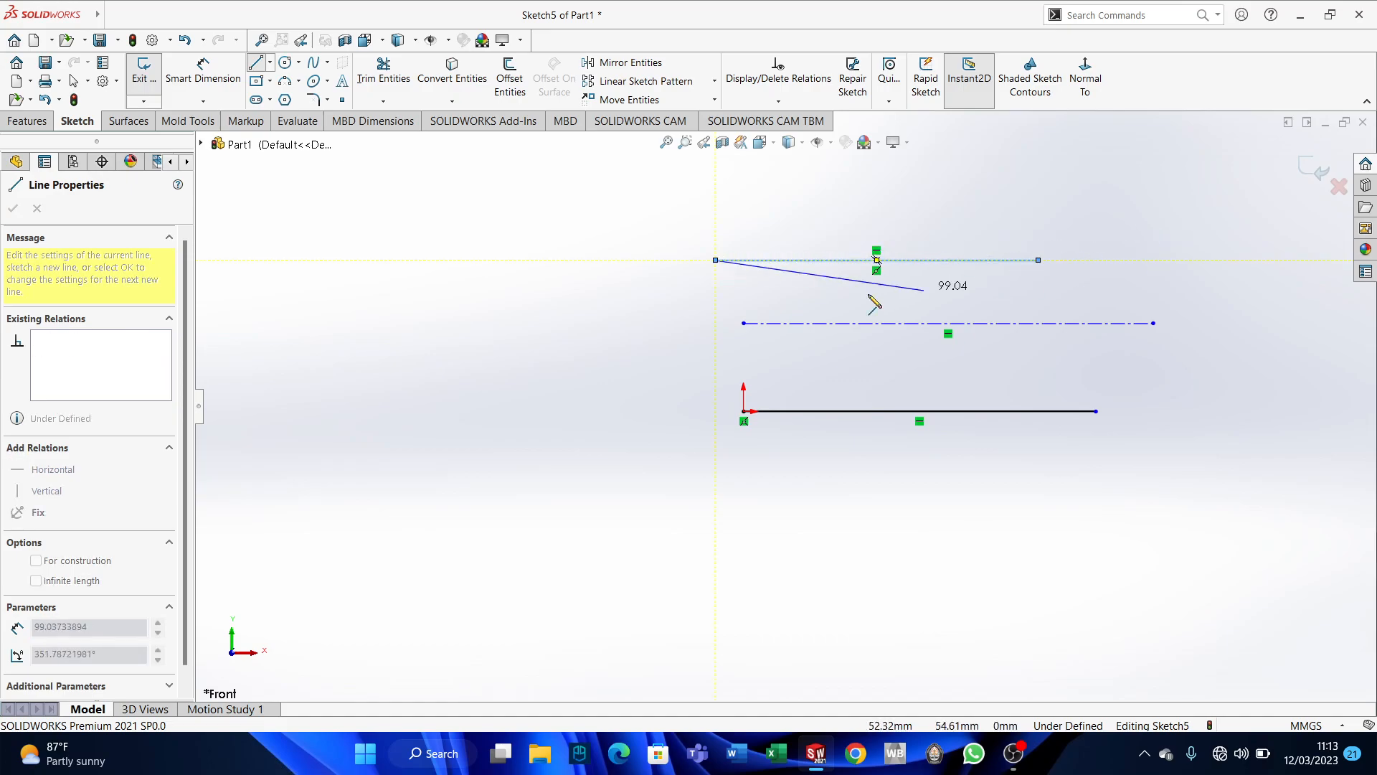
key("Escape")
Sketch a corner rectangle of about 151 by 101 mm in the free area to the left of the three lines.
scroll(883, 271, "down", 2)
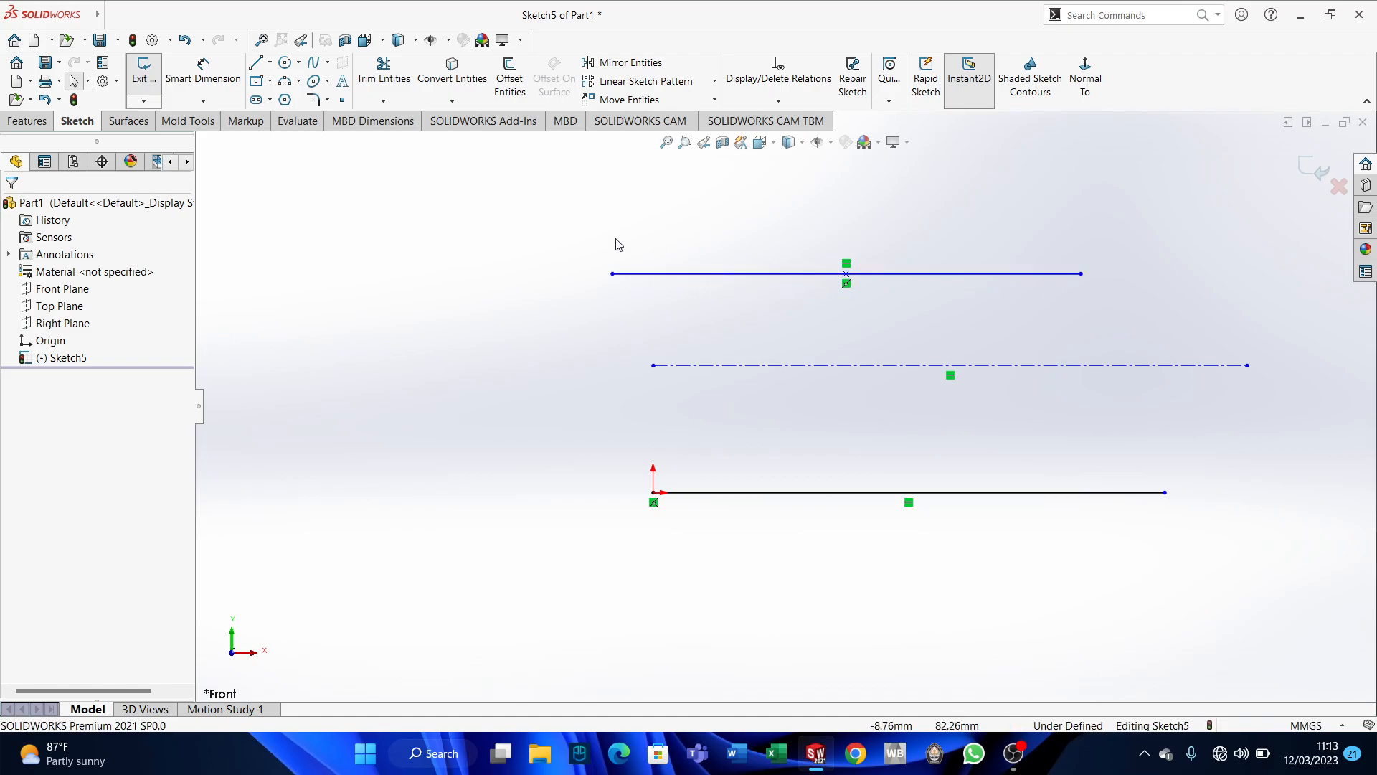
scroll(436, 316, "up", 1)
scroll(698, 320, "up", 2)
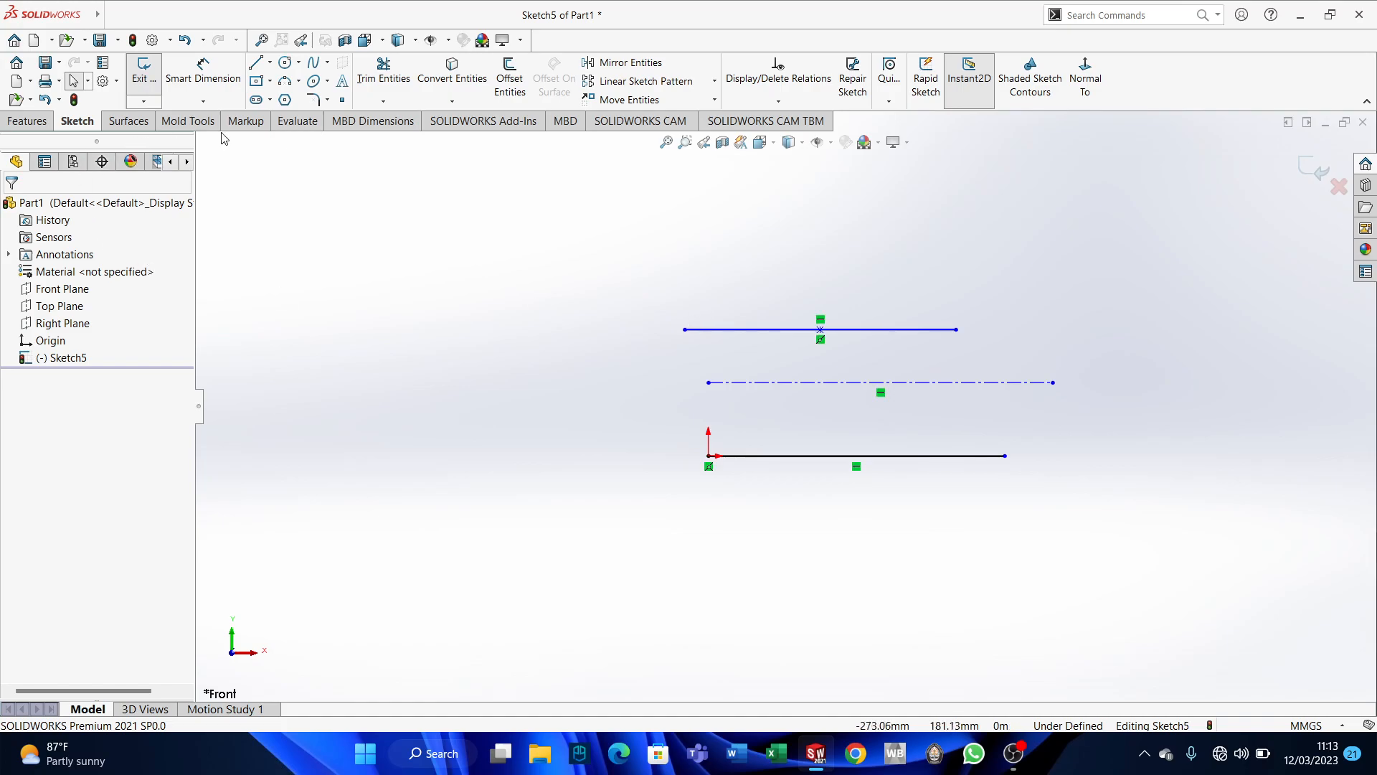
left_click(262, 83)
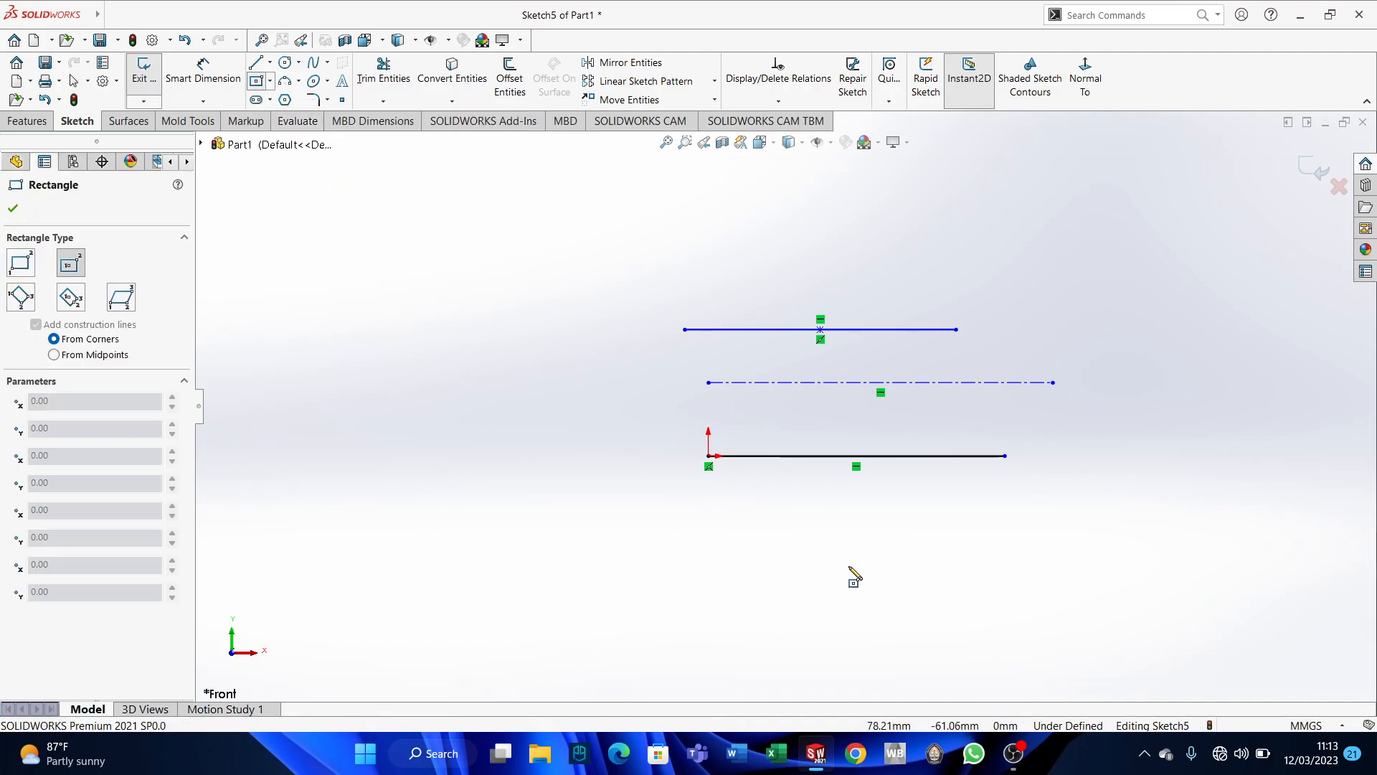
scroll(718, 513, "up", 2)
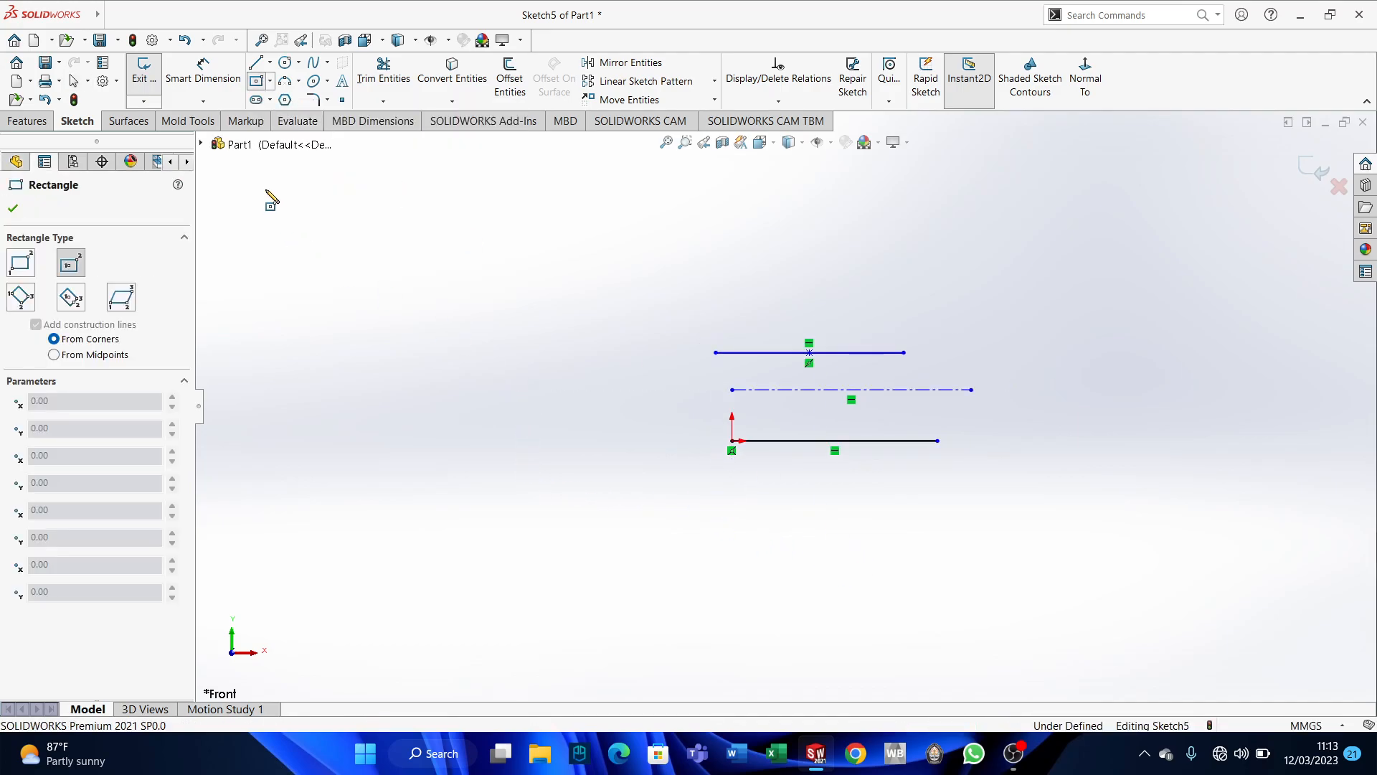
left_click(270, 81)
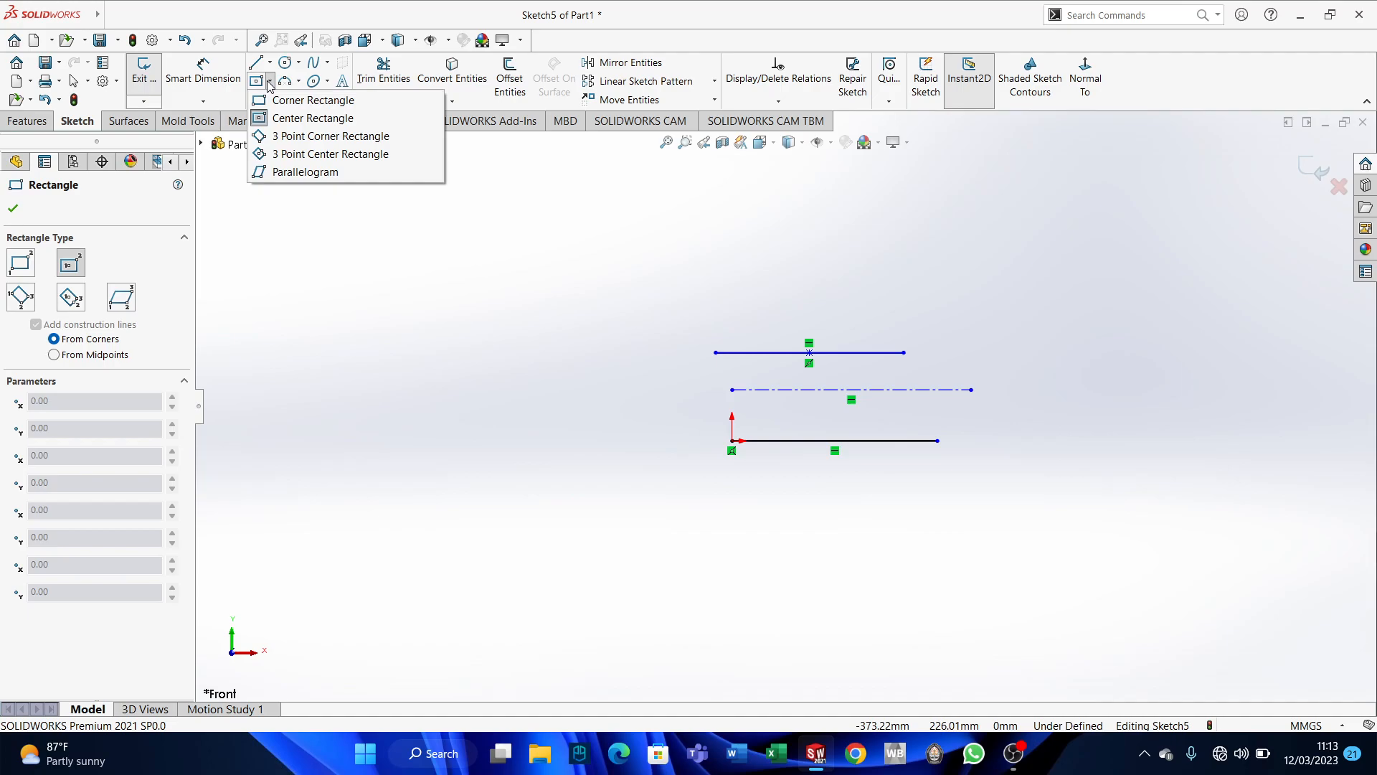
left_click(298, 105)
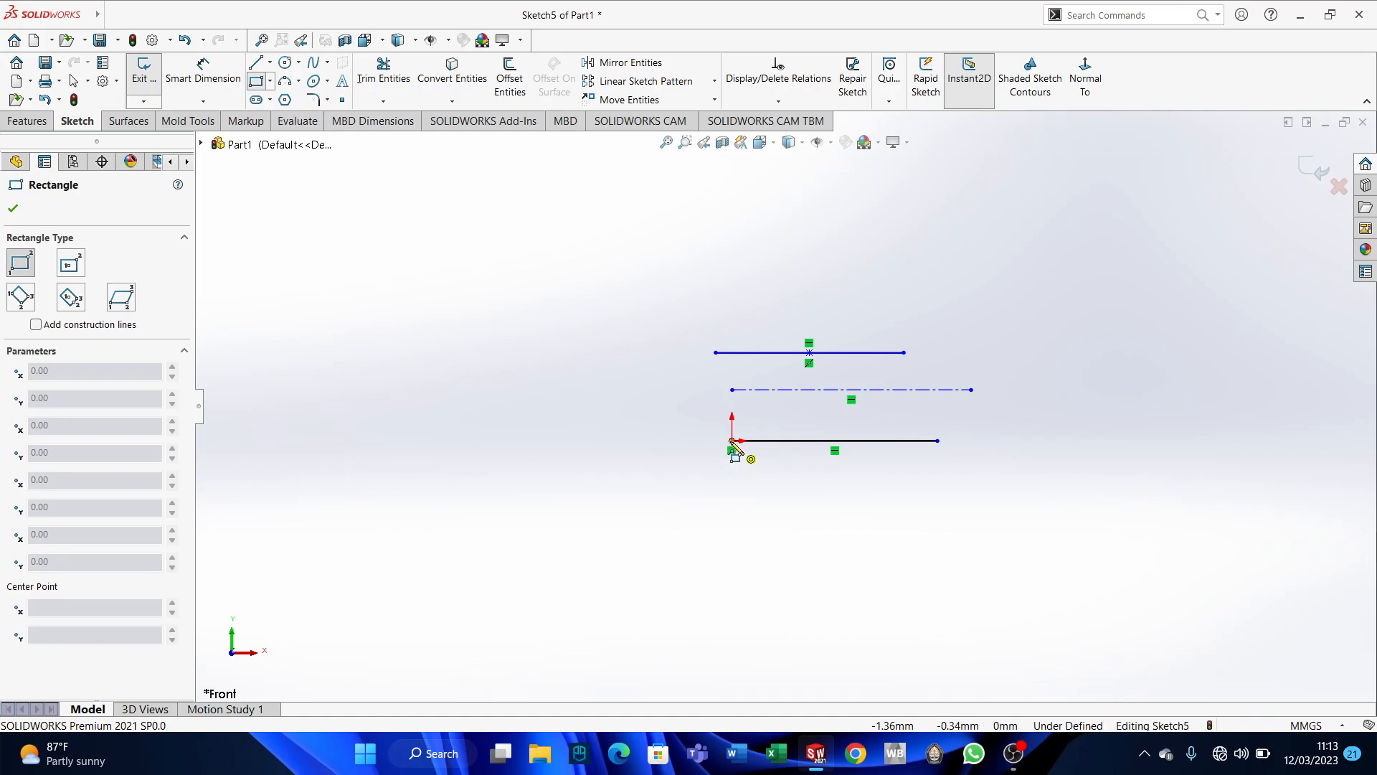
left_click(654, 398)
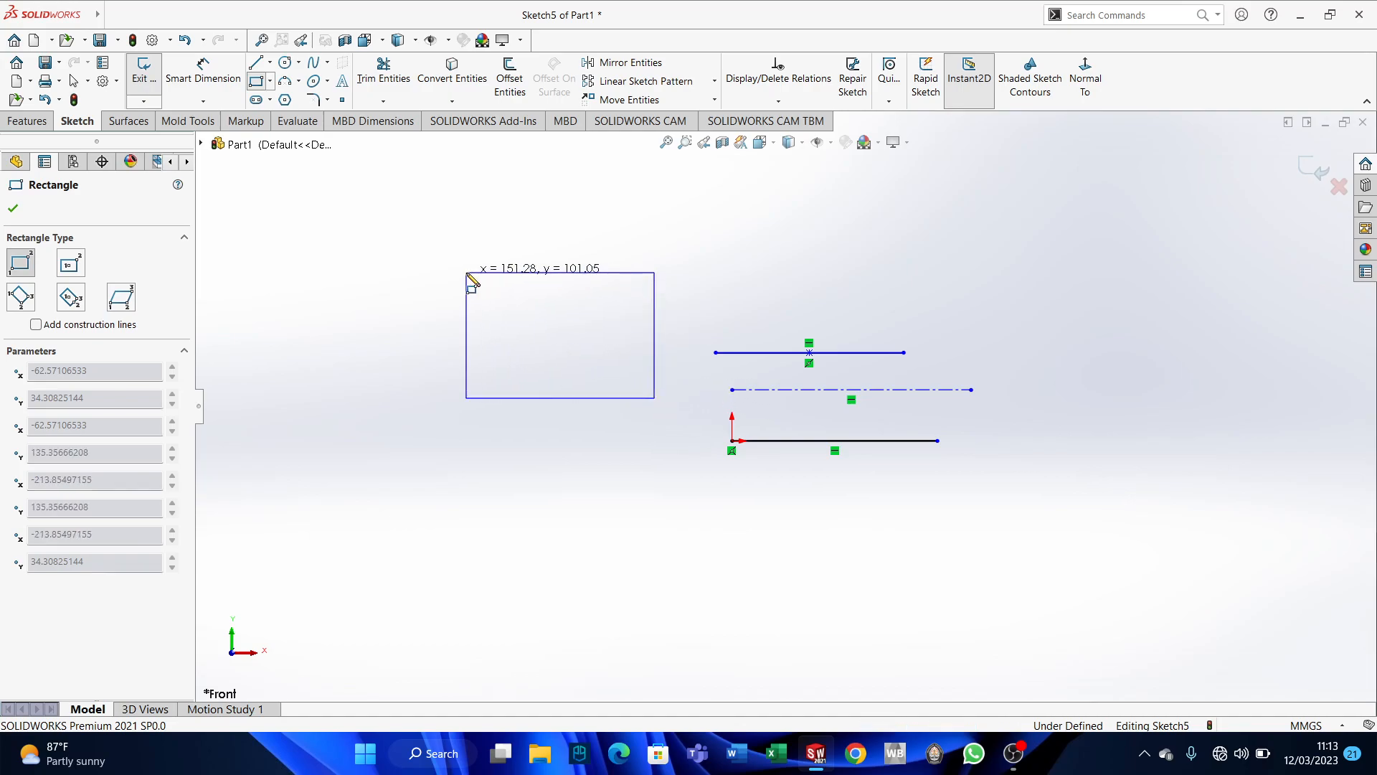
left_click(467, 272)
Sketch a slightly larger center rectangle below the corner rectangle, with its center vertically aligned to that rectangle's midpoint.
left_click(272, 81)
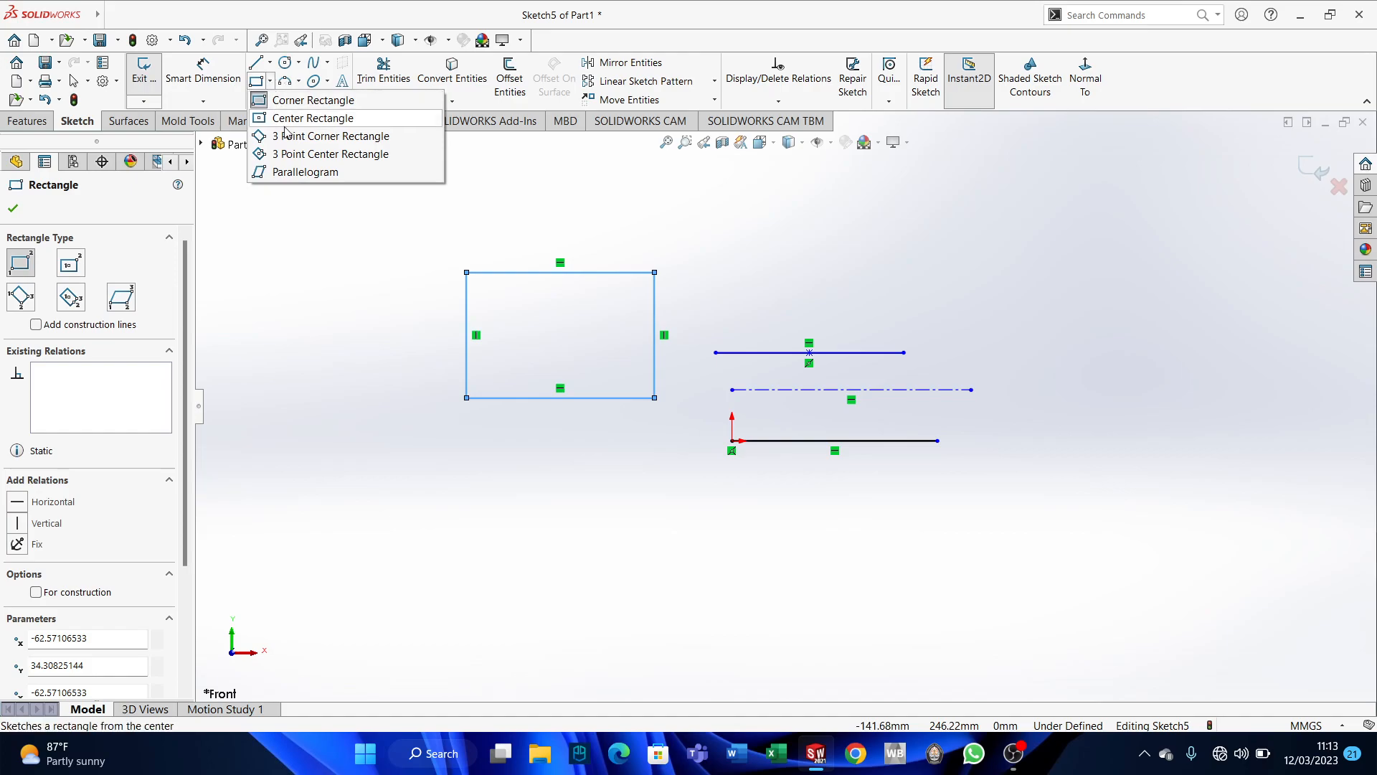
left_click(291, 122)
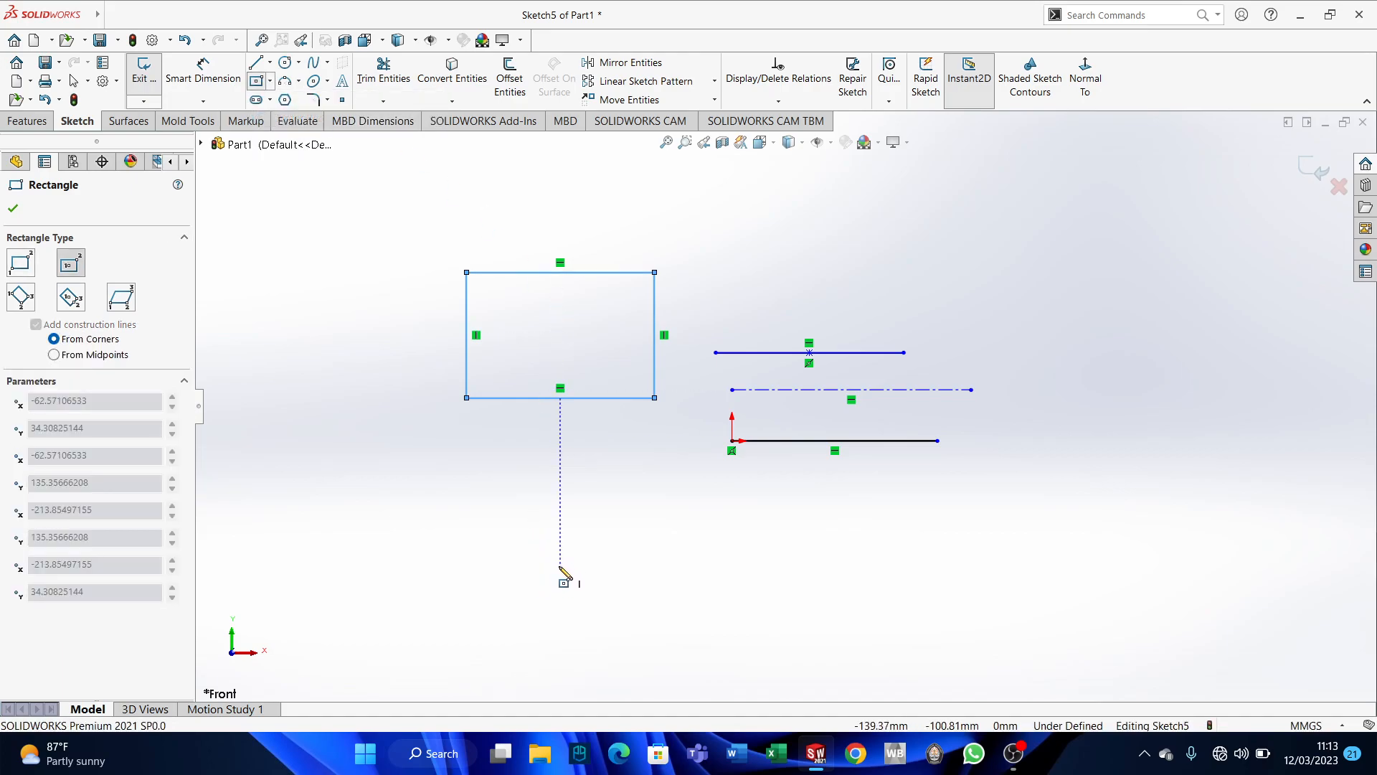
left_click(561, 568)
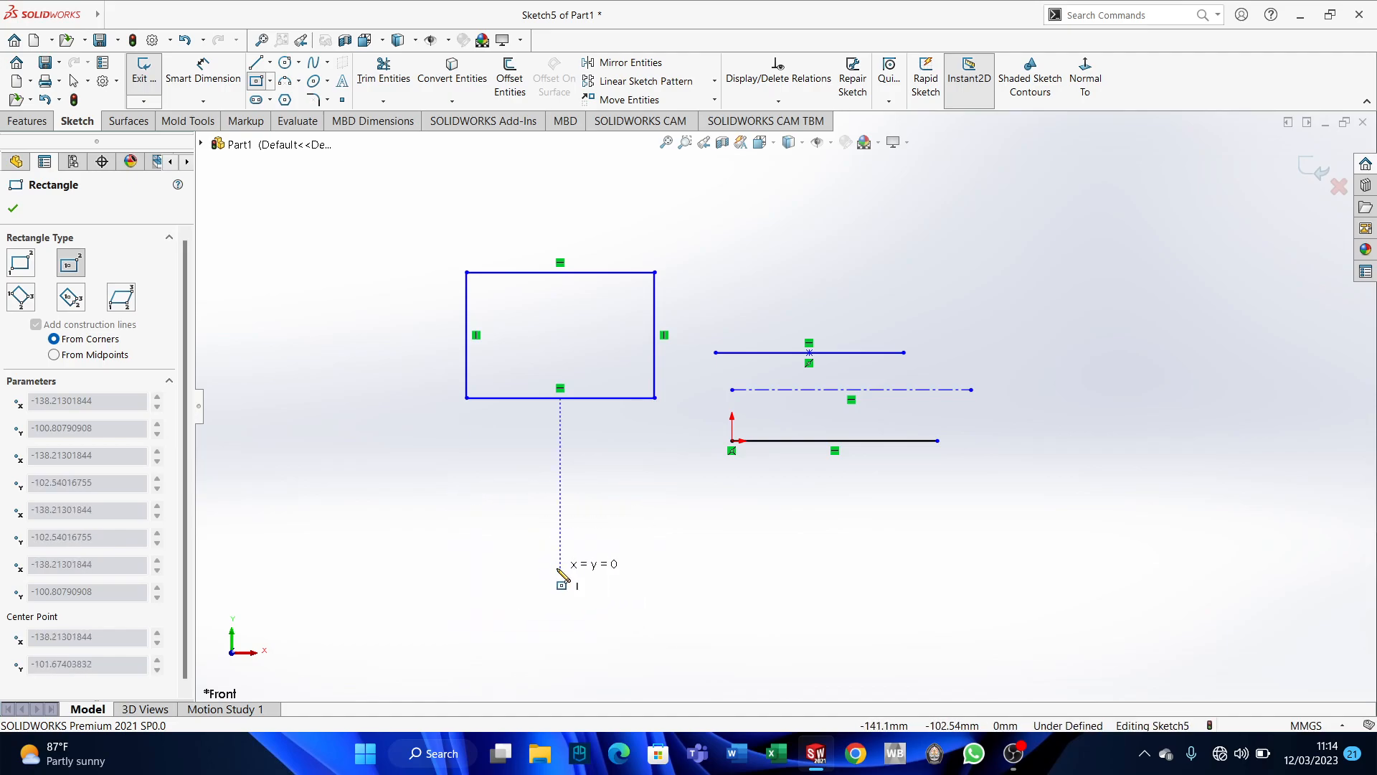
left_click(452, 484)
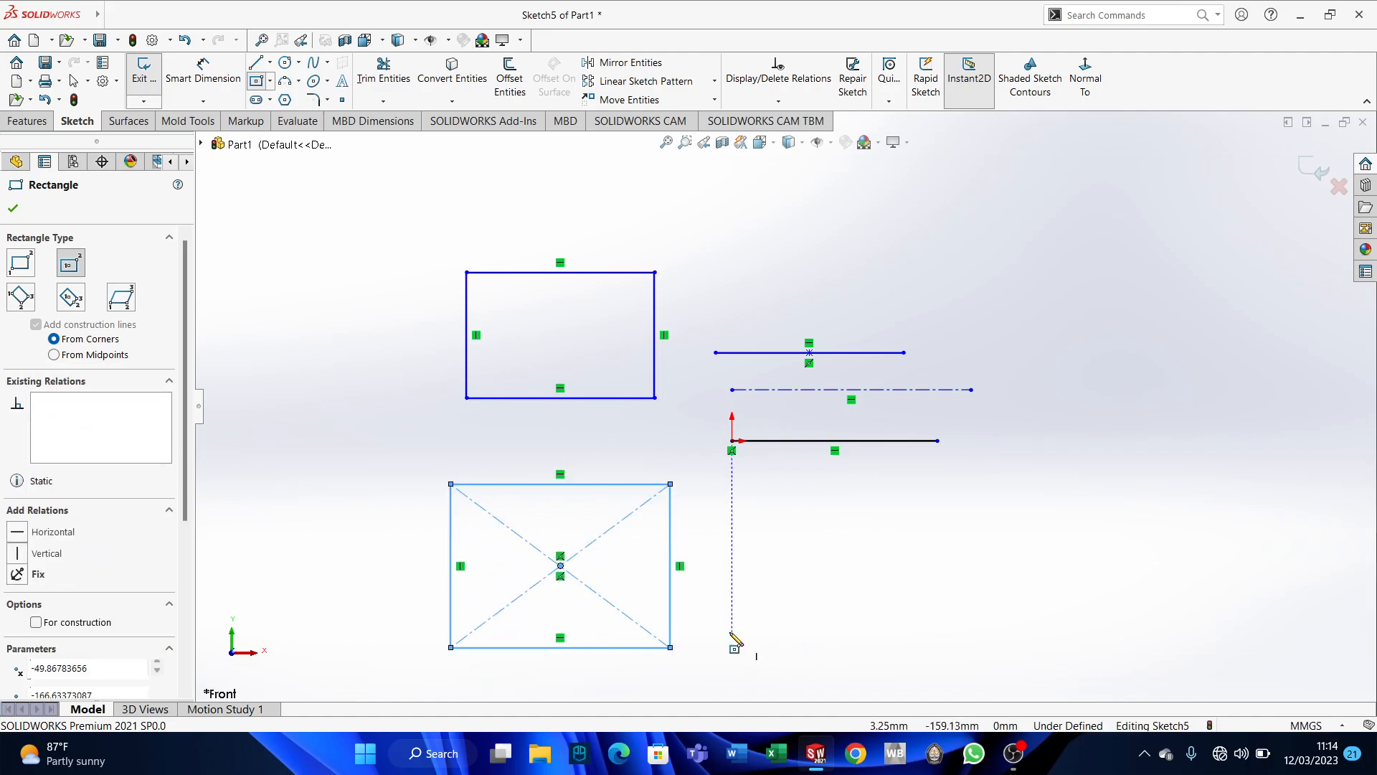
key("Escape")
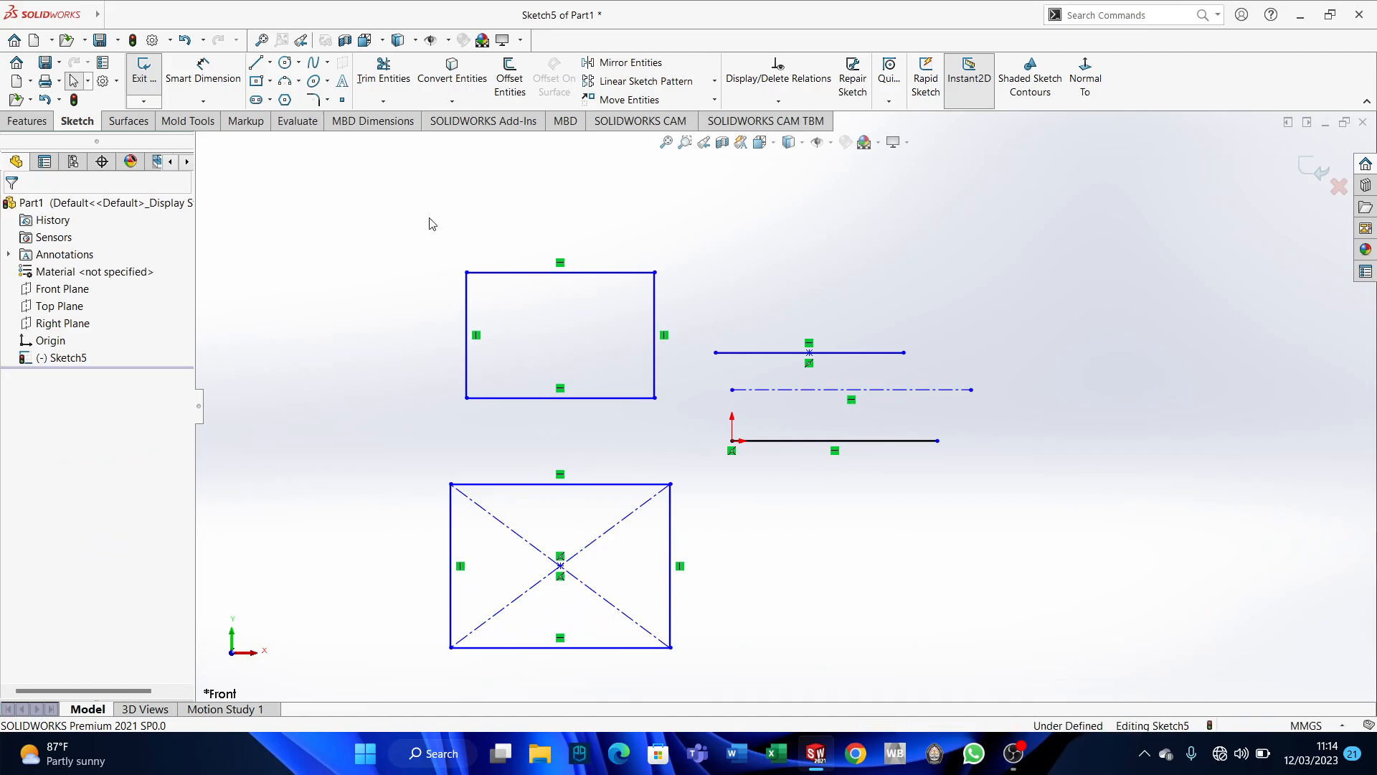
Sketch a horizontal straight slot above and to the right of the lines, about 135 mm between centers and 53 mm wide.
left_click(271, 99)
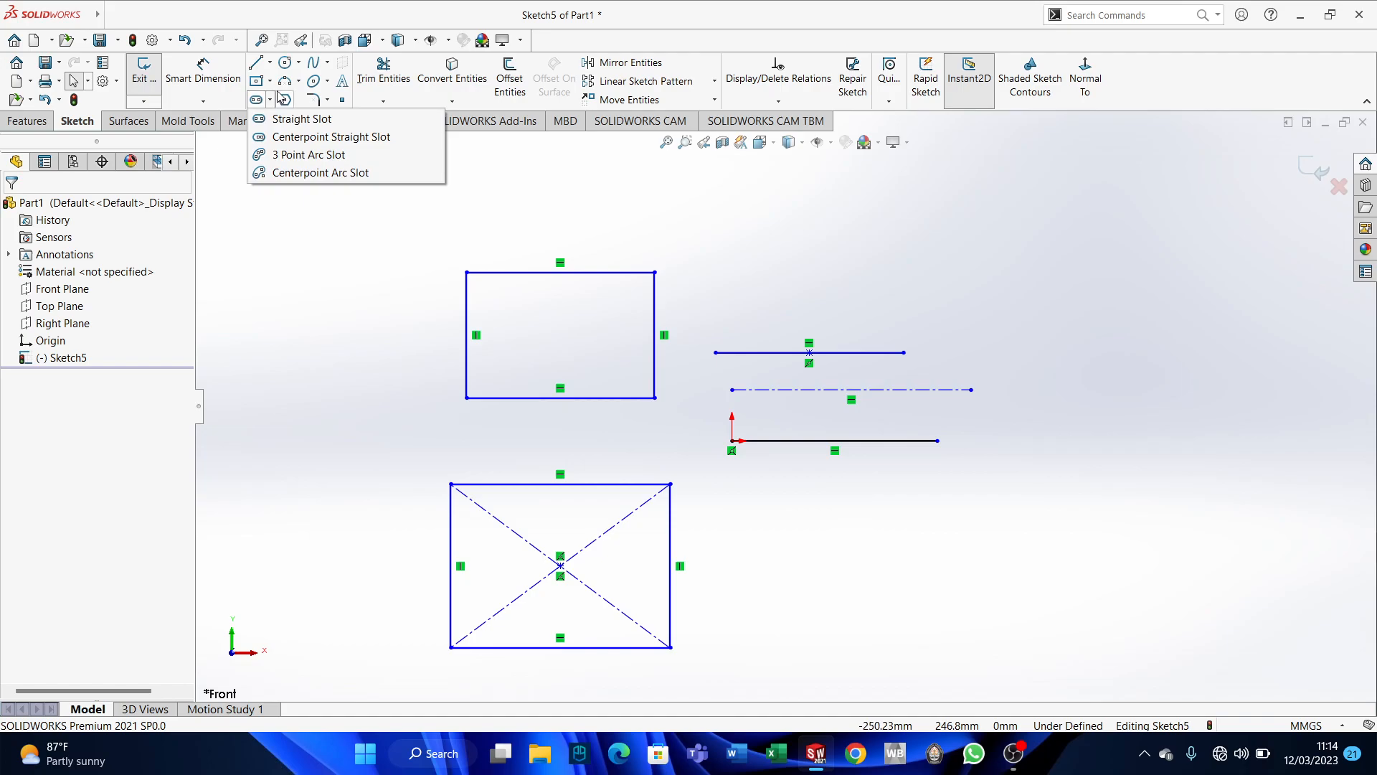
left_click(302, 119)
scroll(1030, 344, "up", 2)
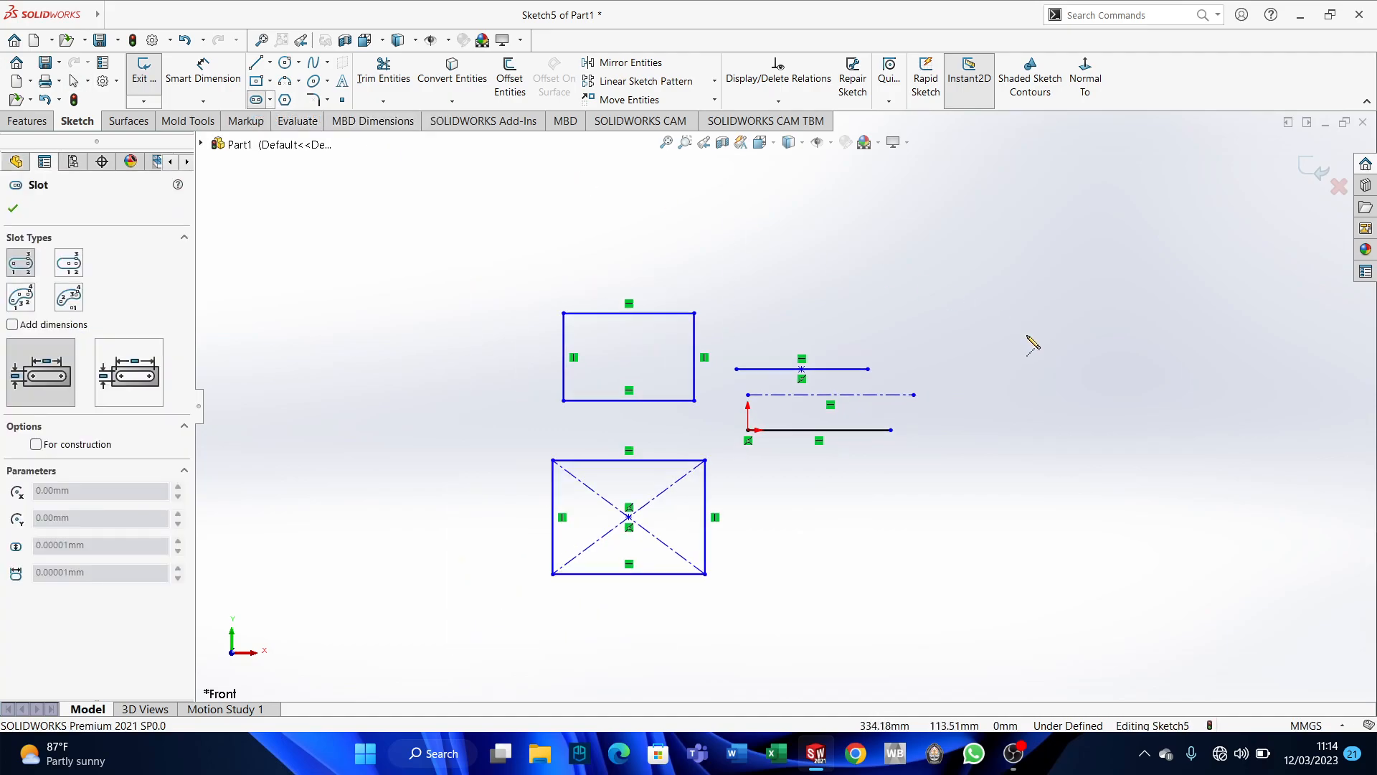
scroll(923, 290, "down", 2)
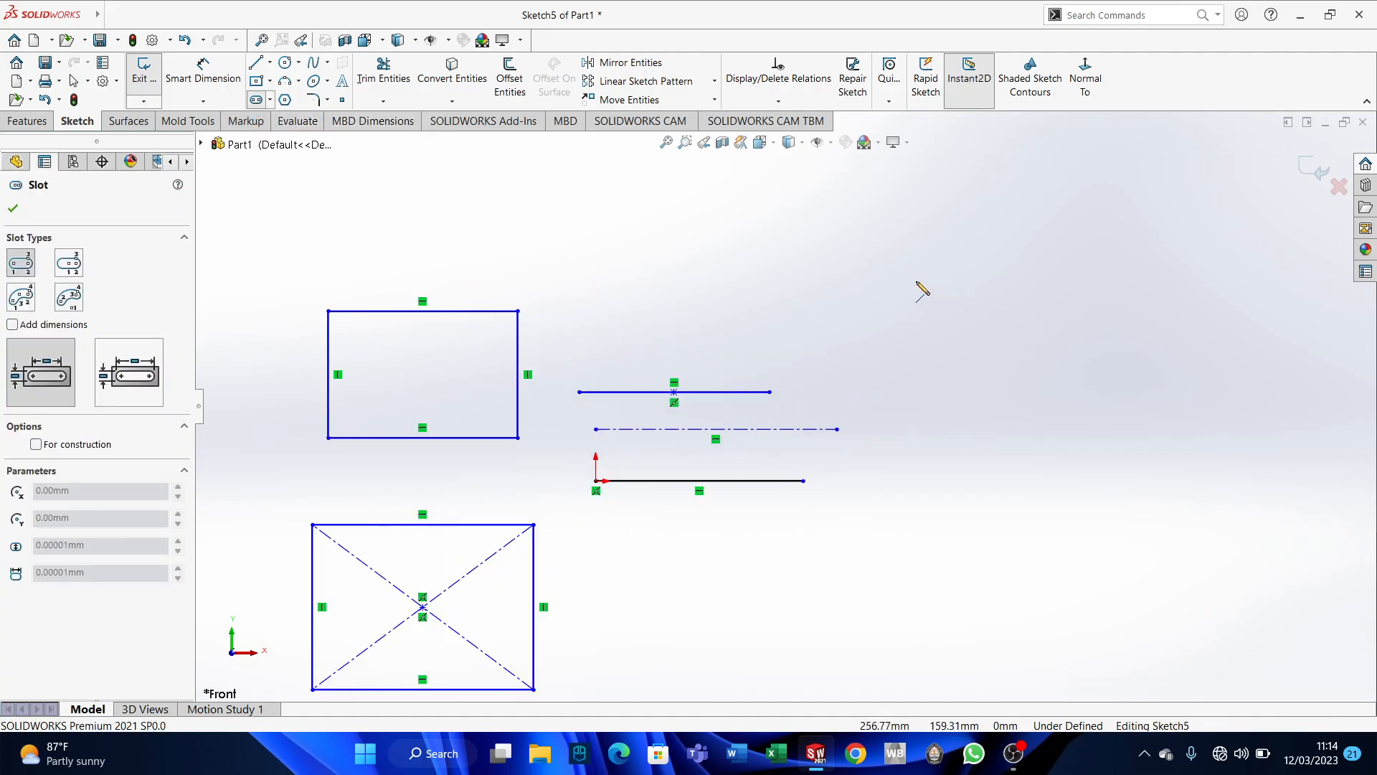
left_click(891, 228)
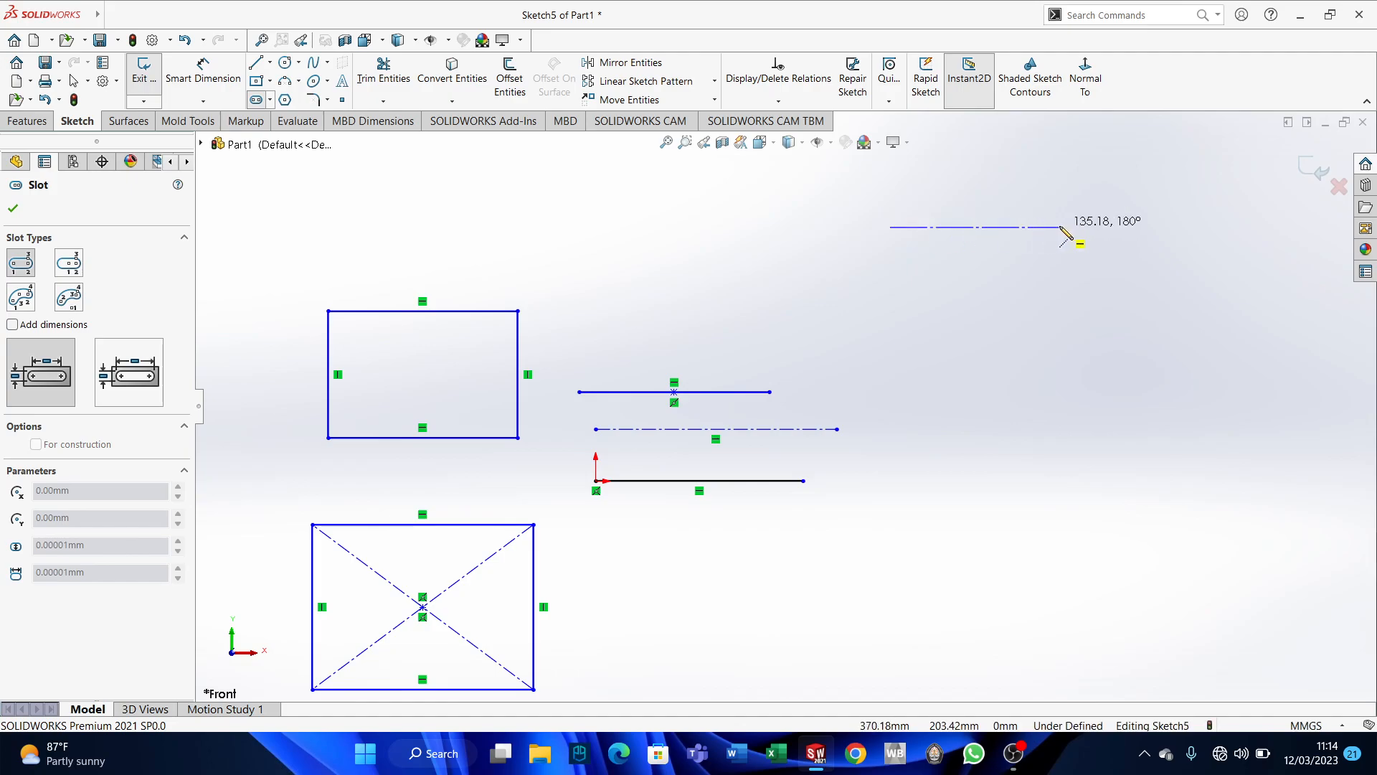
left_click(1061, 228)
left_click(1011, 201)
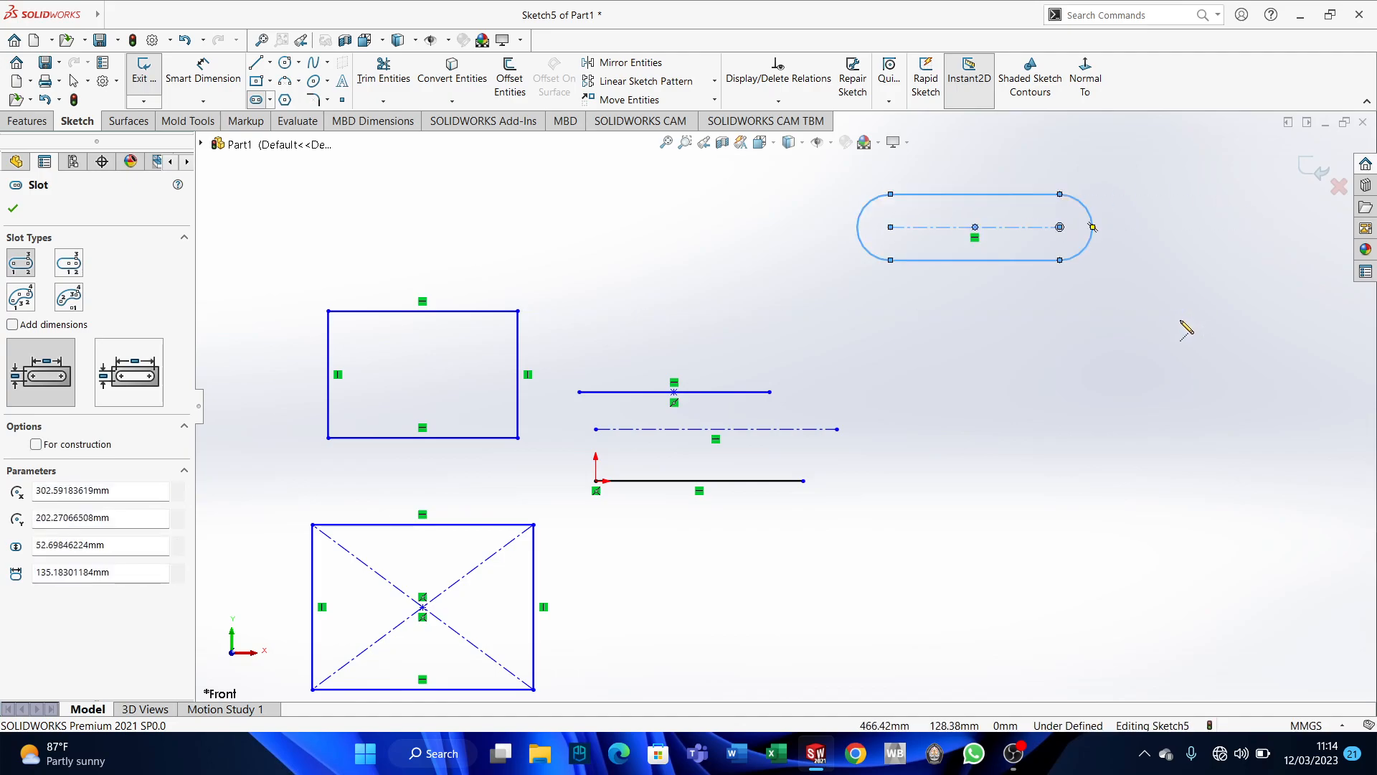
key("Escape")
Dimension the straight slot's end arc with a radius of 5 mm.
scroll(1054, 267, "up", 3)
scroll(962, 283, "down", 5)
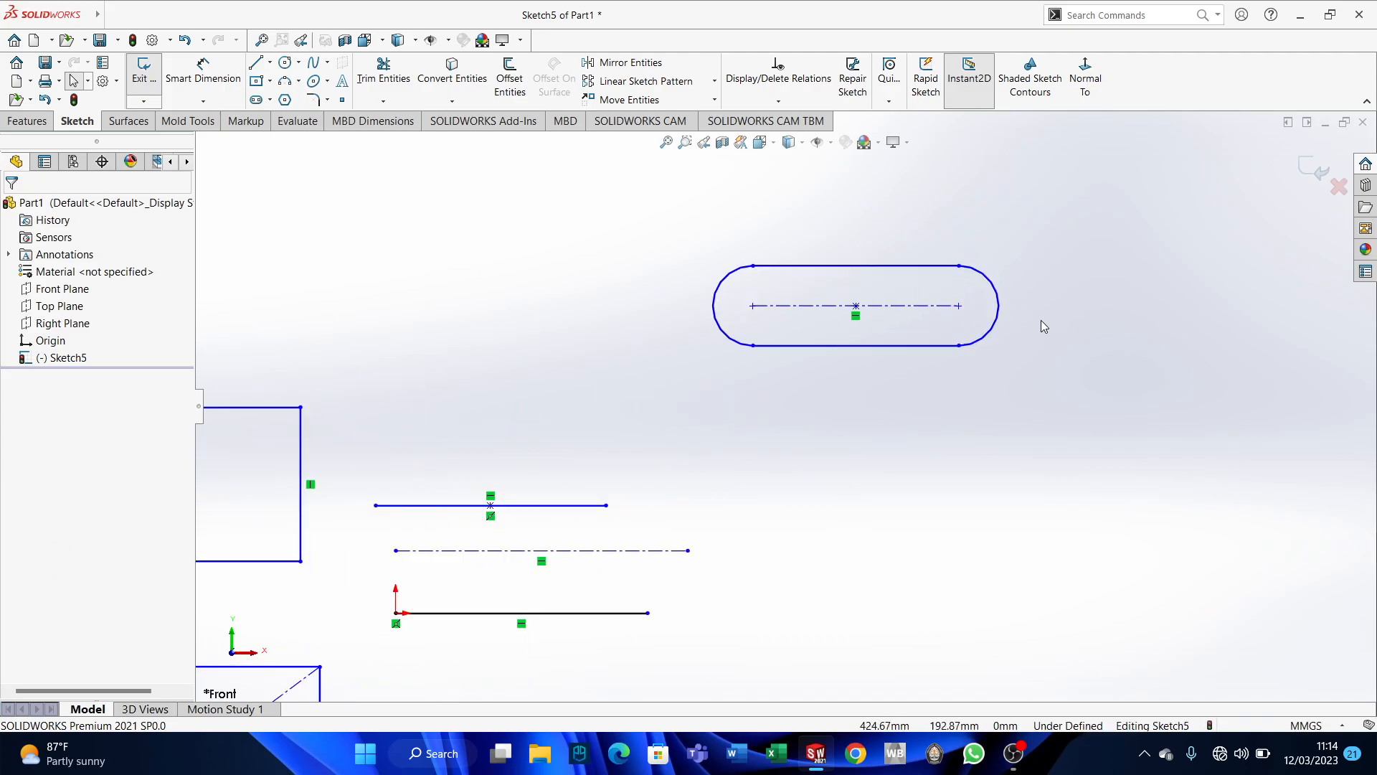
key("d")
left_click(999, 310)
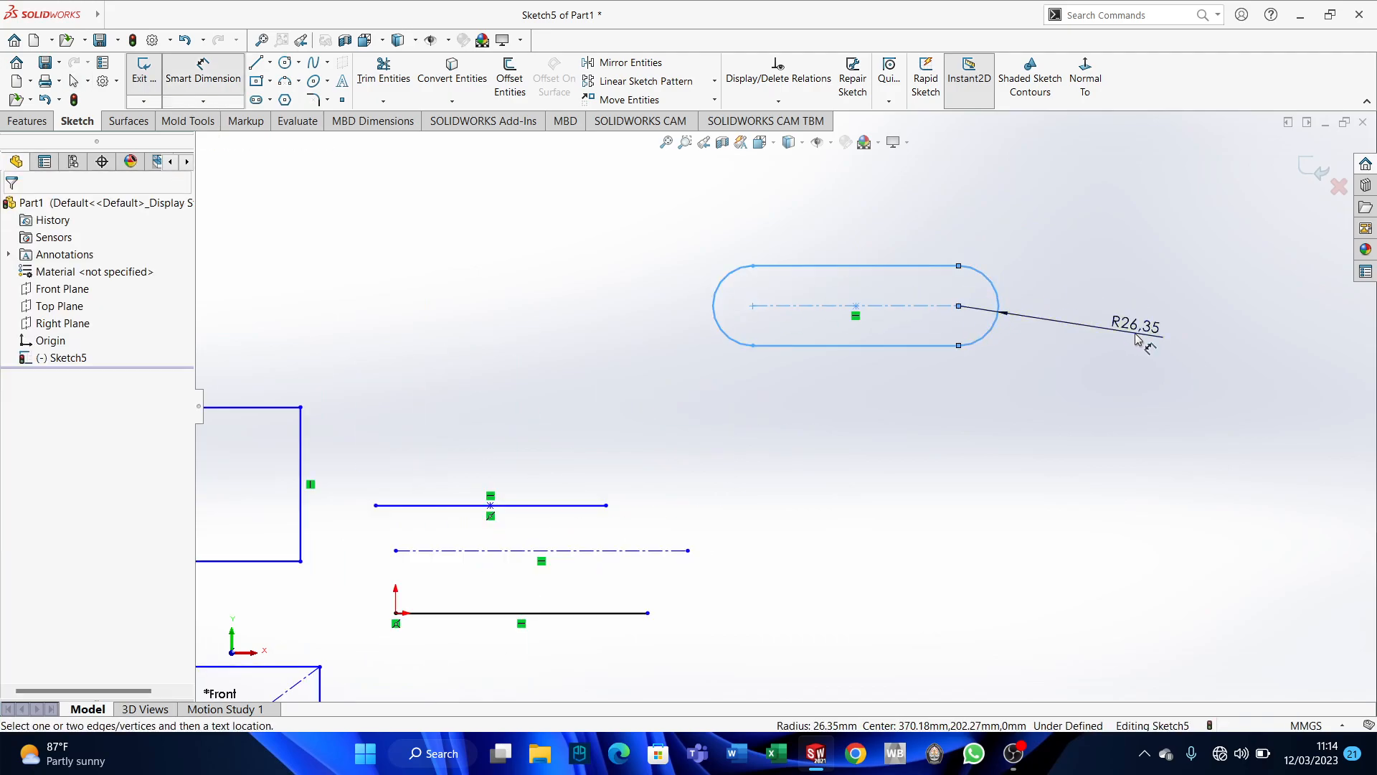
left_click(1136, 339)
type("5")
key("Return")
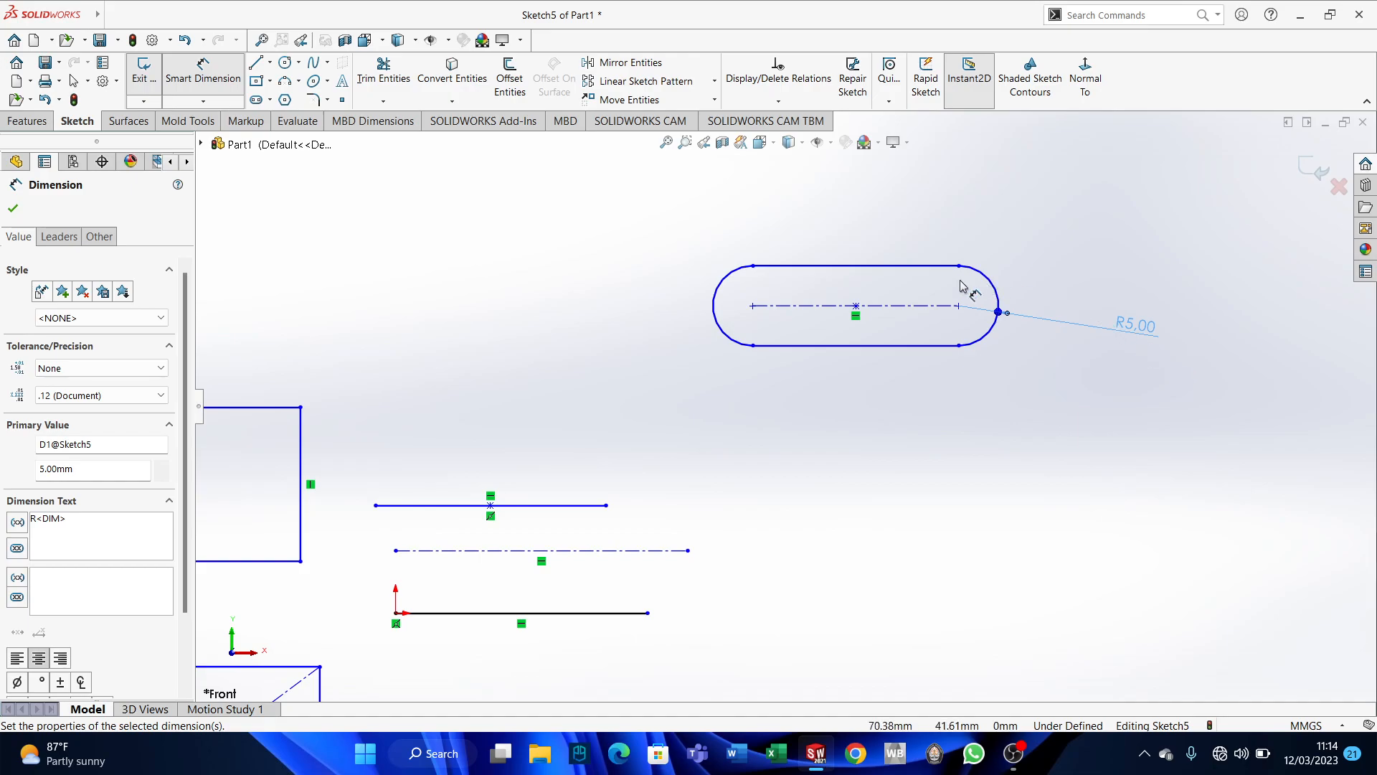
Dimension the straight slot's center-to-center length and set it to 10 mm.
left_click(853, 279)
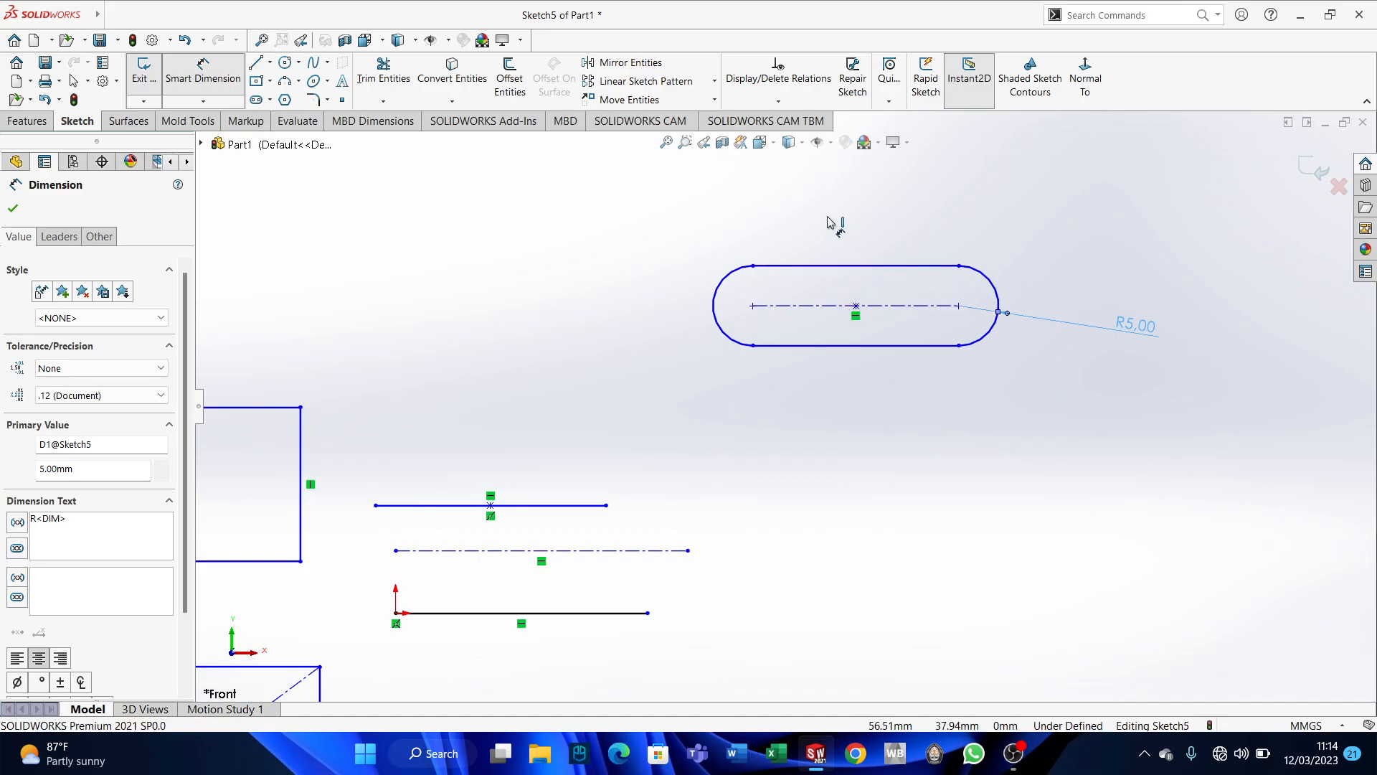
left_click(847, 201)
type("10")
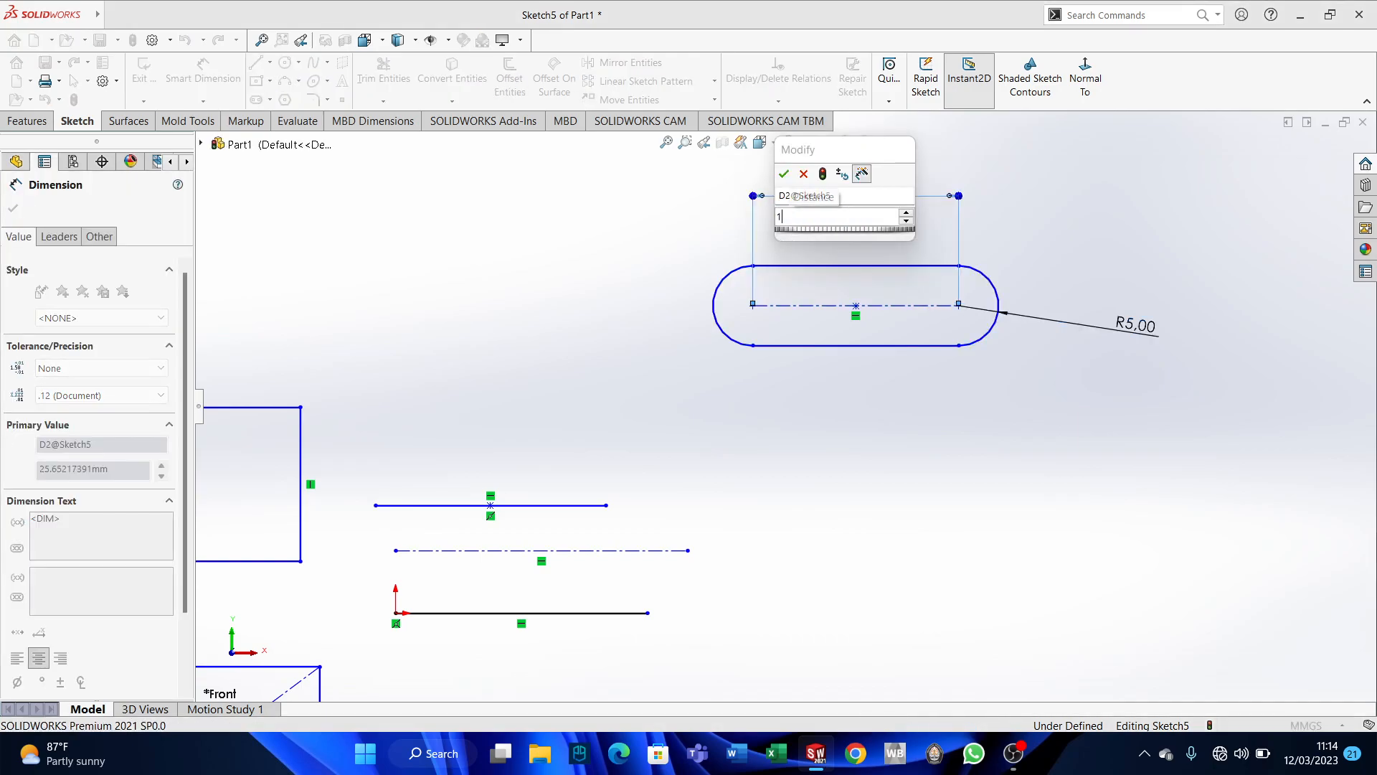
key("Return")
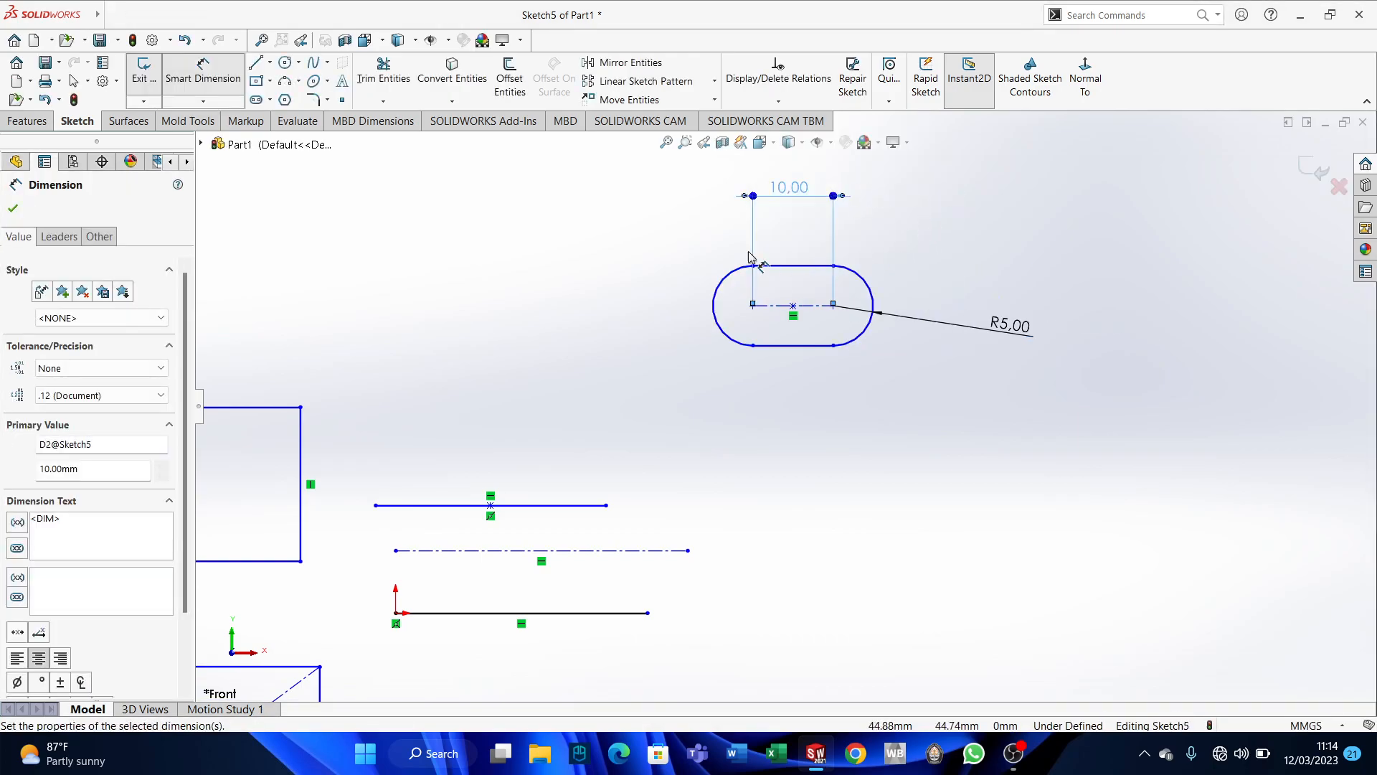
Sketch a horizontal centerpoint straight slot below the dimensioned slot, about 45 mm between its end centers.
left_click(270, 100)
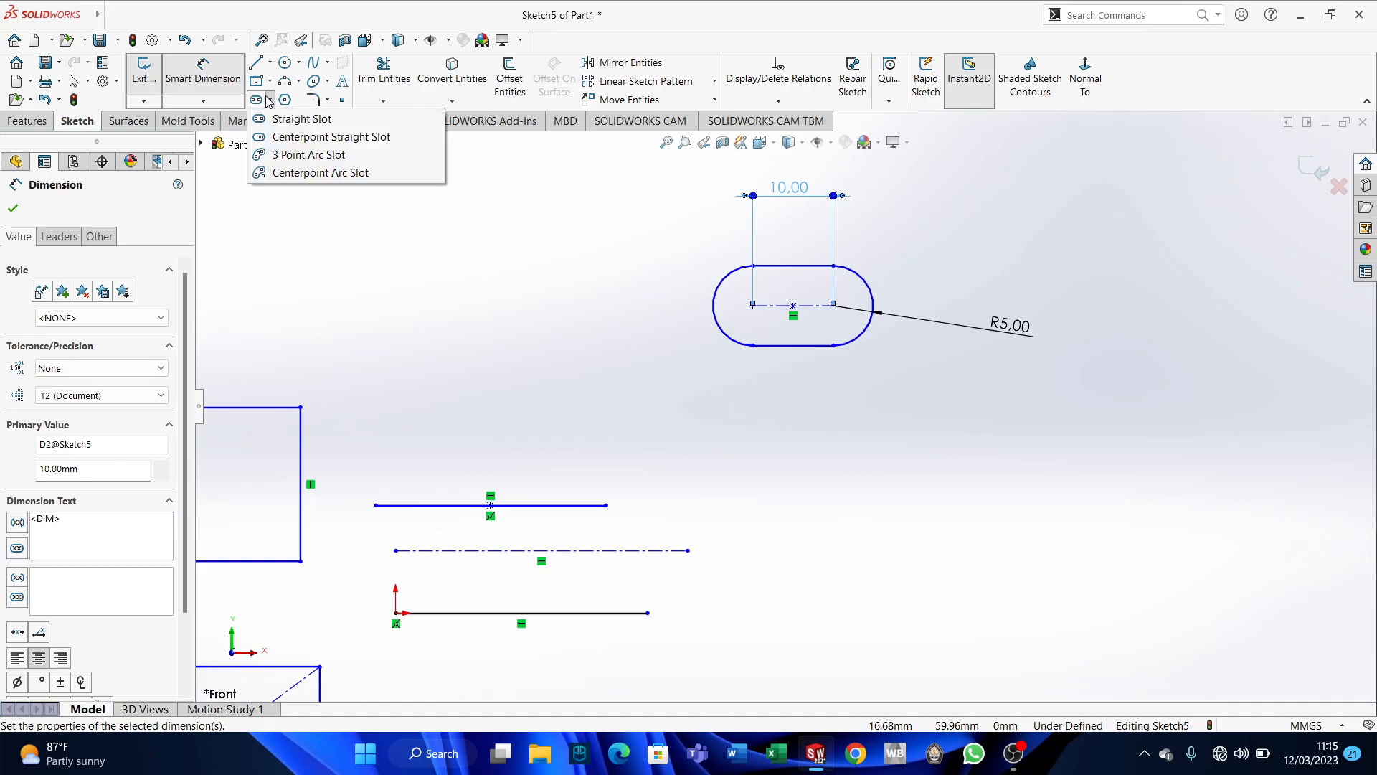
left_click(291, 137)
left_click(873, 473)
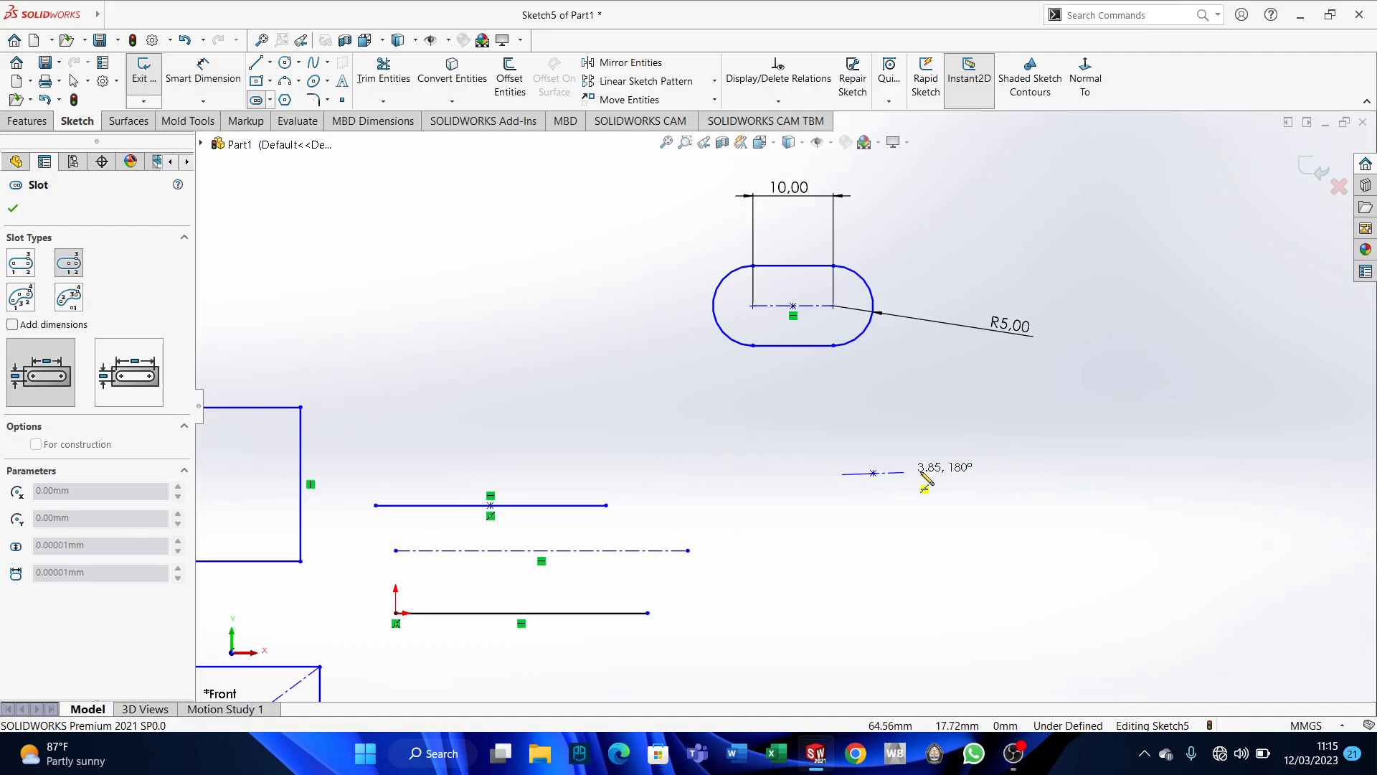
left_click(1054, 474)
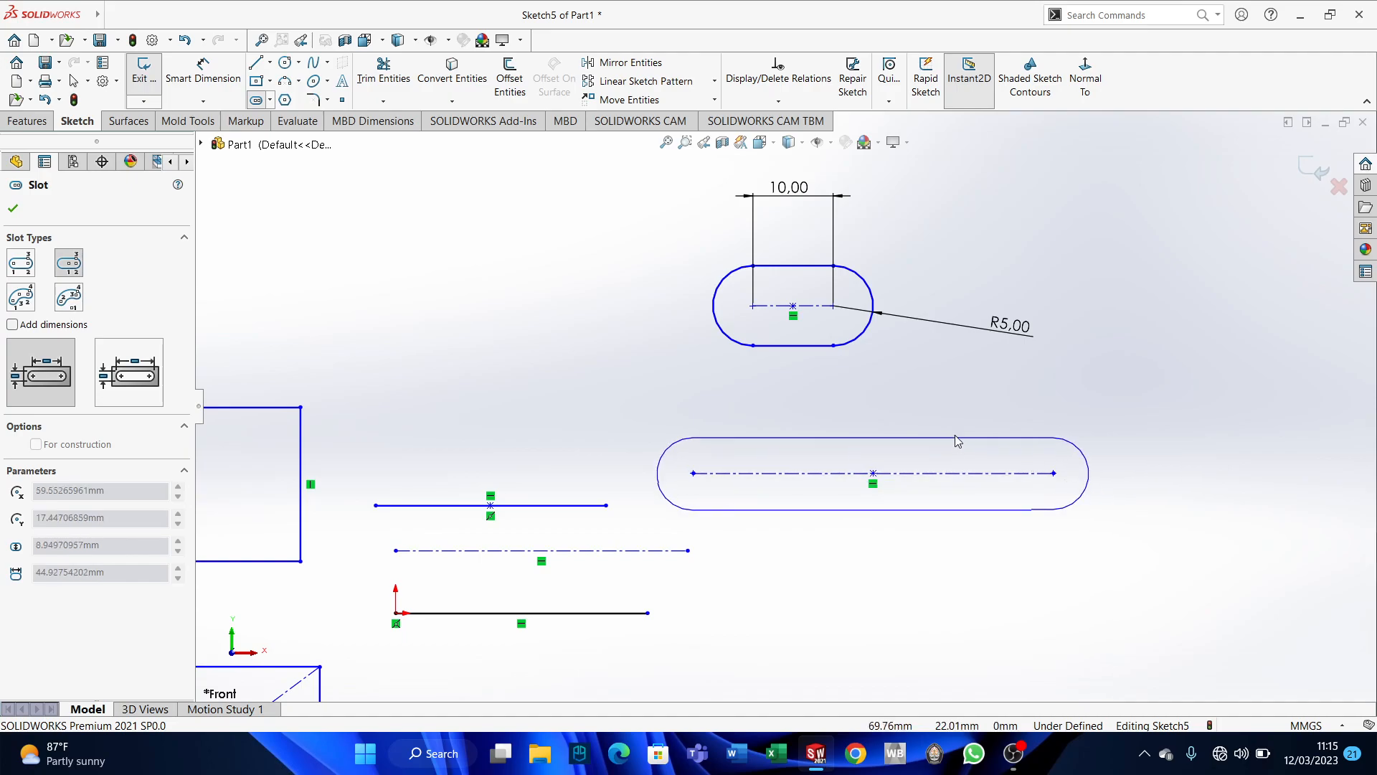
left_click(953, 410)
key("Escape")
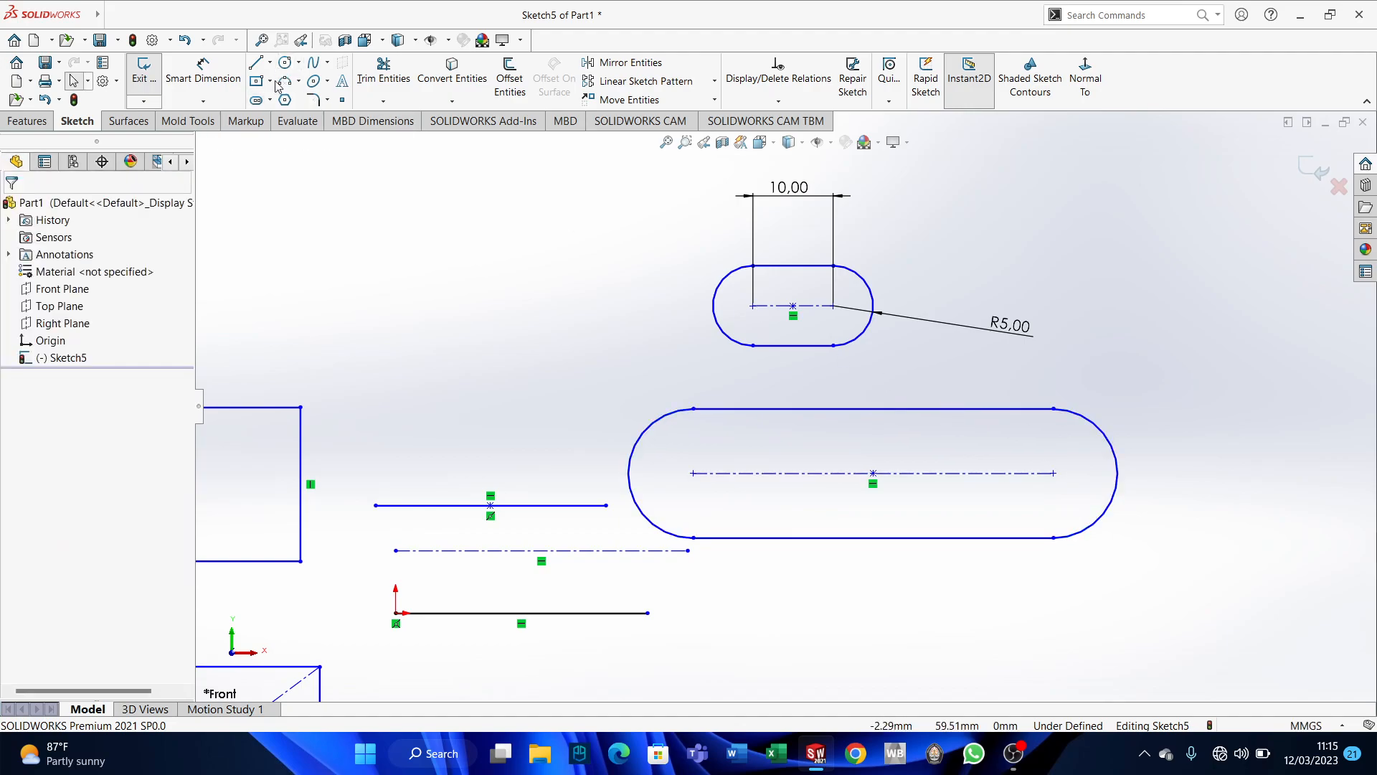
Sketch a centerpoint arc slot to the upper right of both straight slots, about 37 mm radius, 110° sweep and 23 mm wide.
left_click(272, 100)
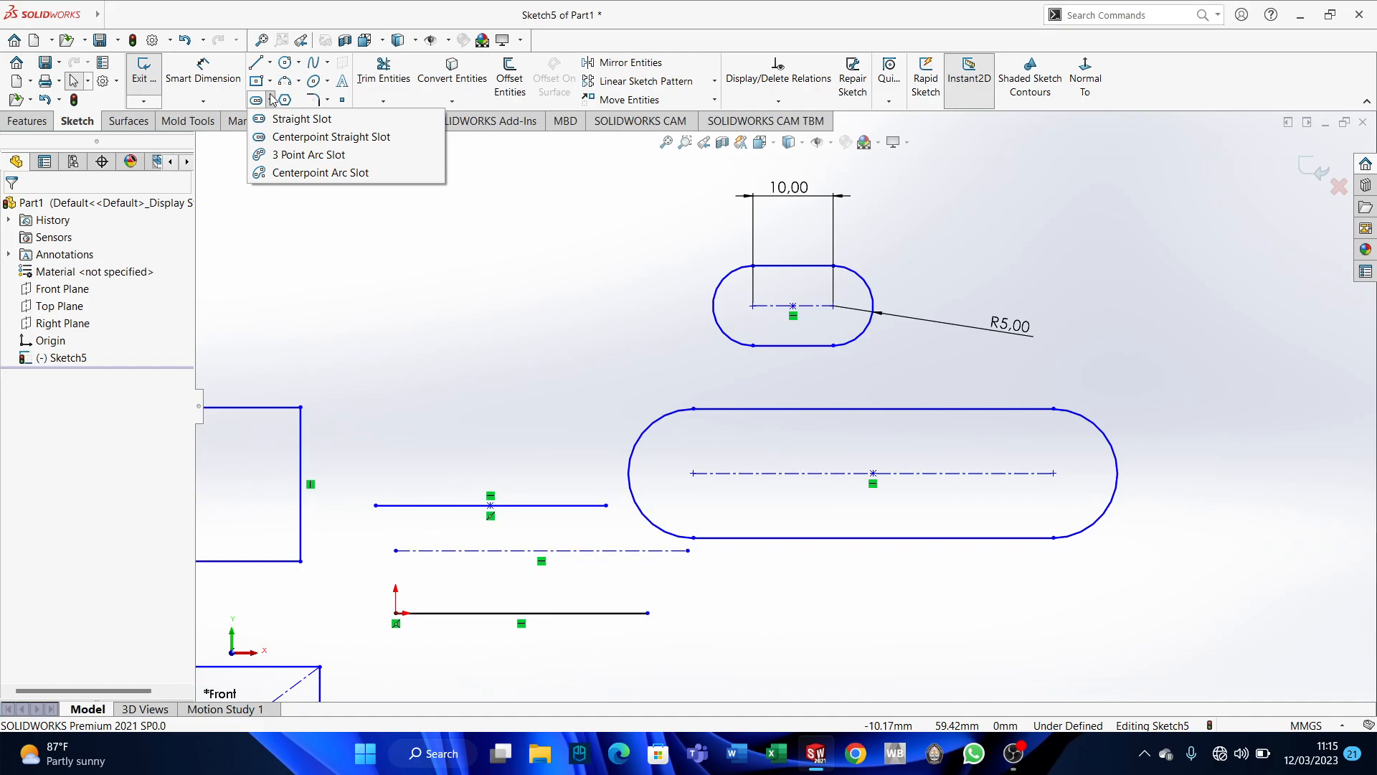
left_click(307, 173)
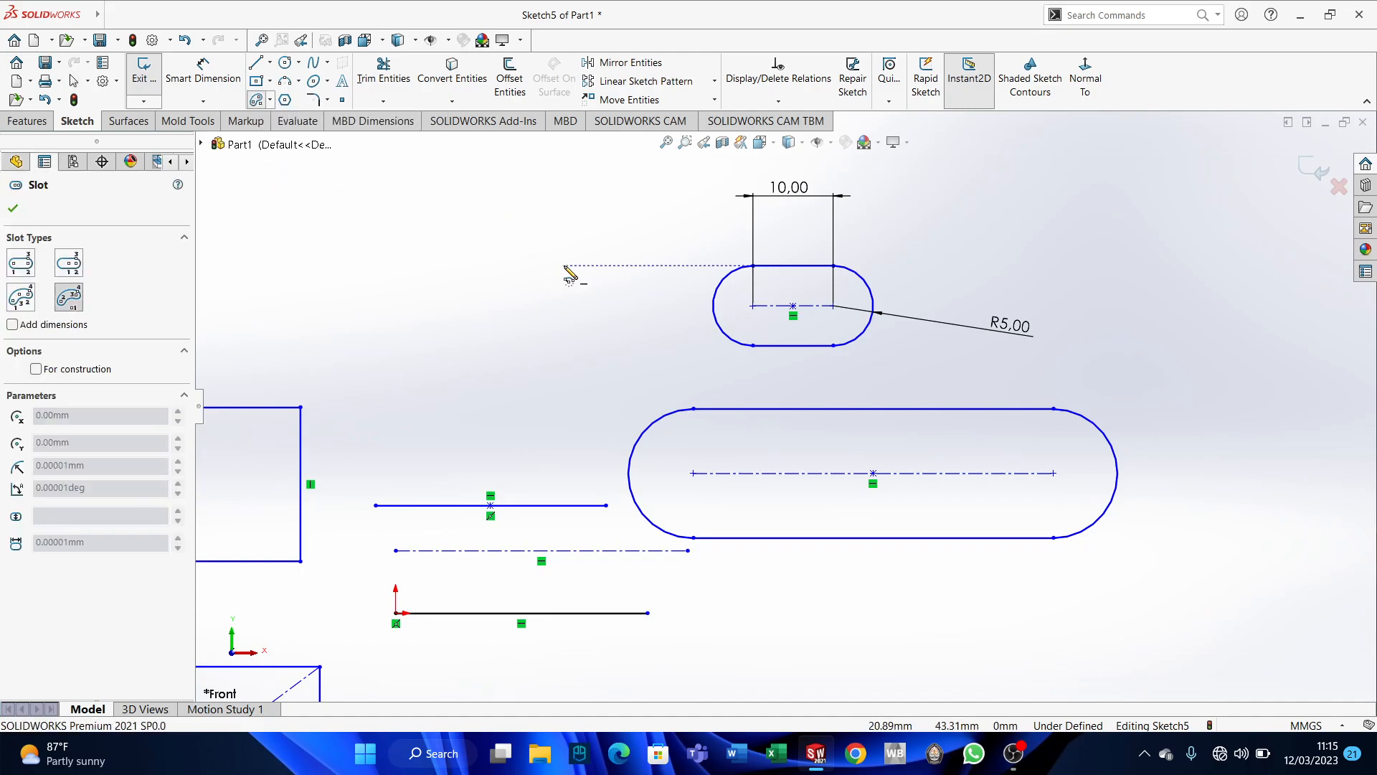
scroll(572, 271, "up", 2)
scroll(578, 283, "up", 1)
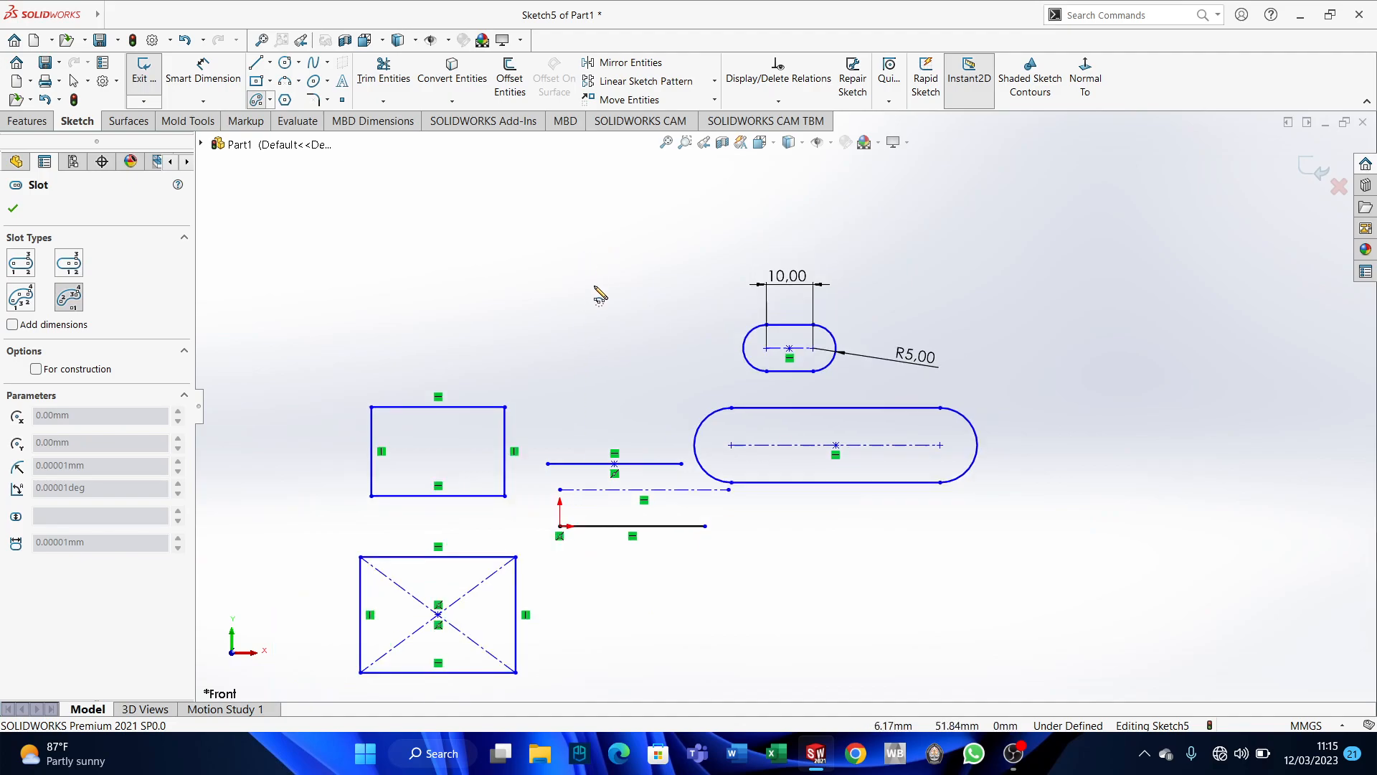
left_click(1002, 291)
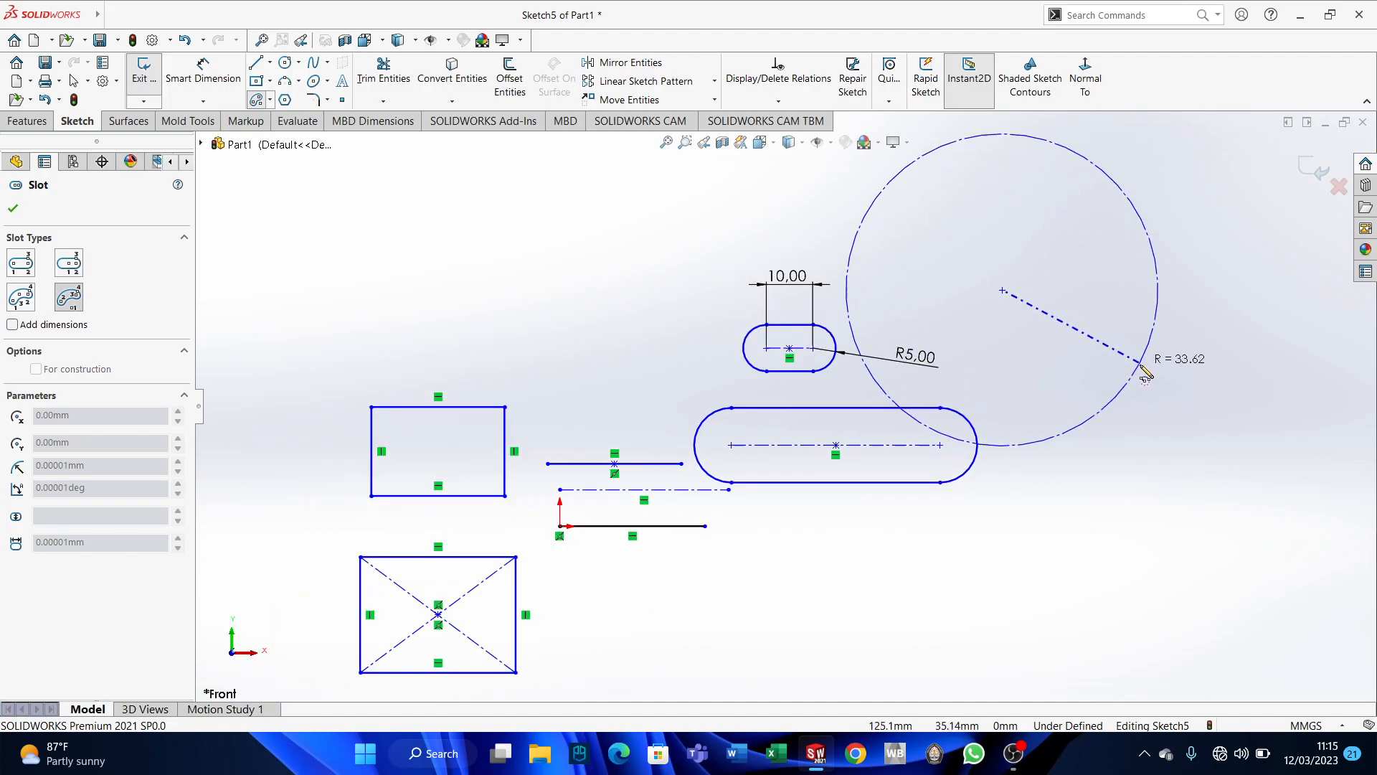
left_click(1162, 348)
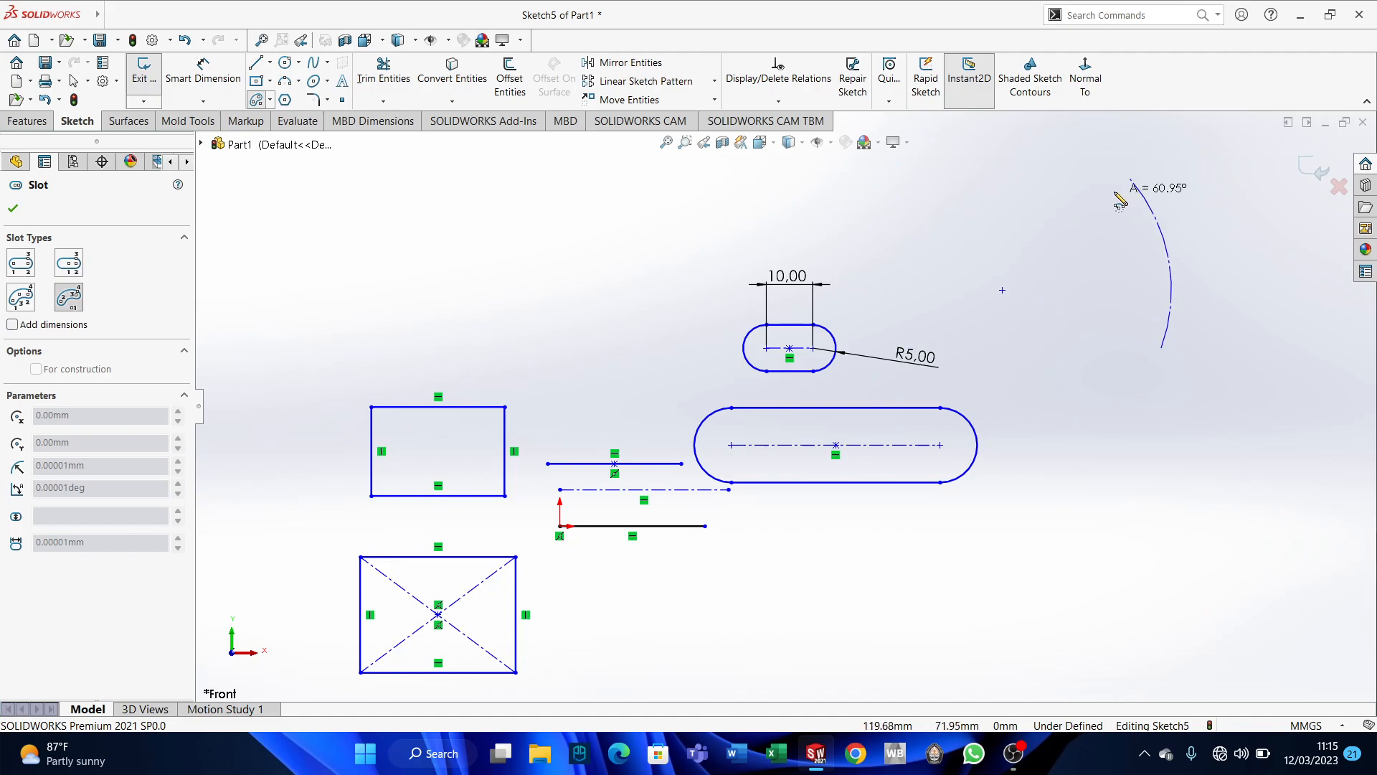
left_click(1008, 176)
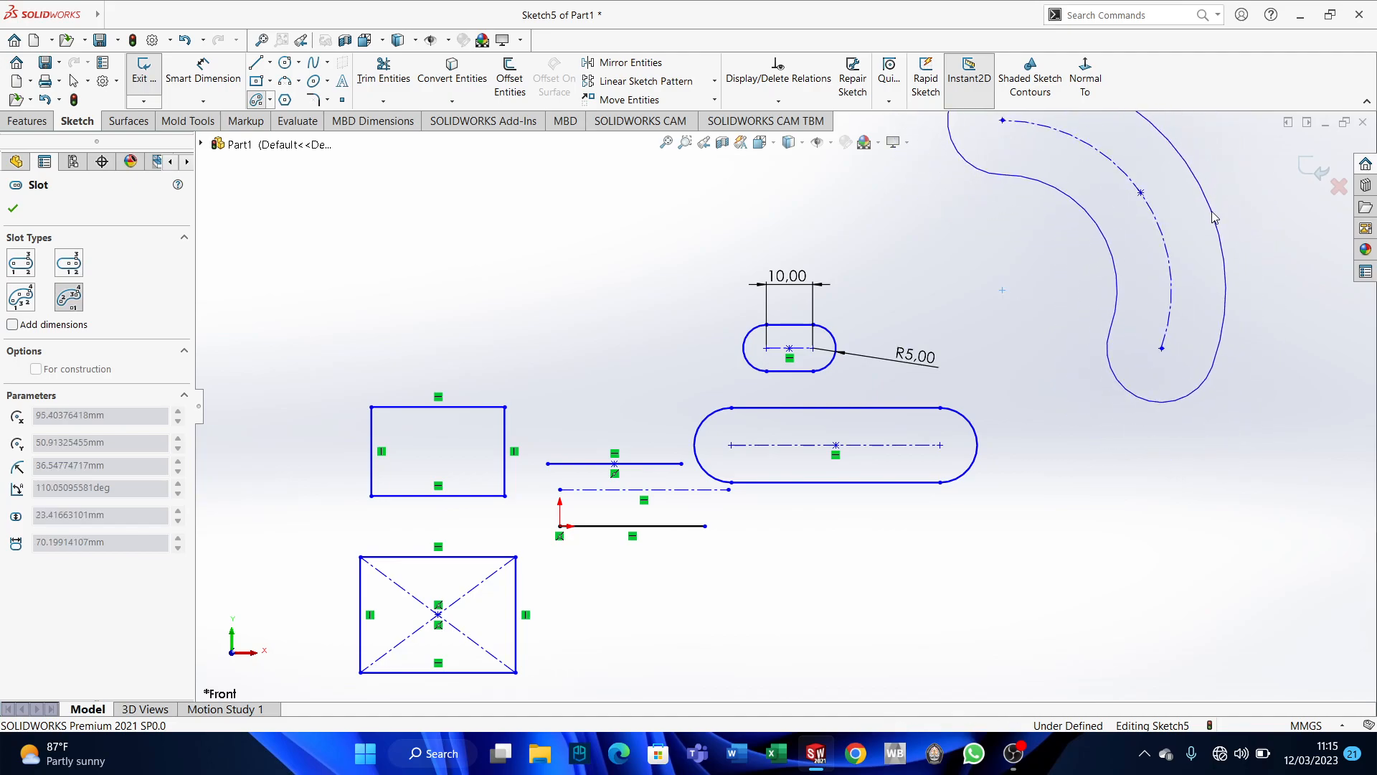
left_click(1213, 211)
scroll(1087, 437, "up", 4)
scroll(890, 251, "down", 2)
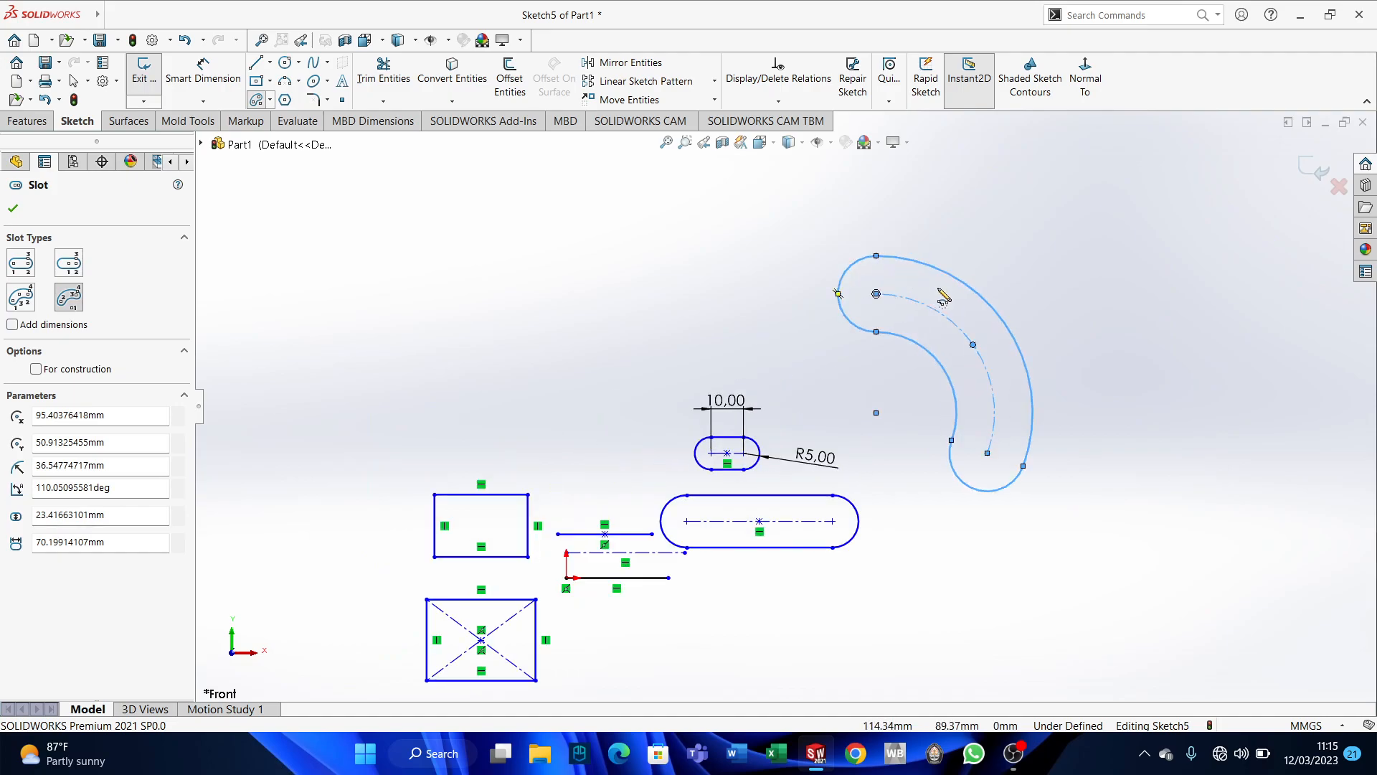
key("Escape")
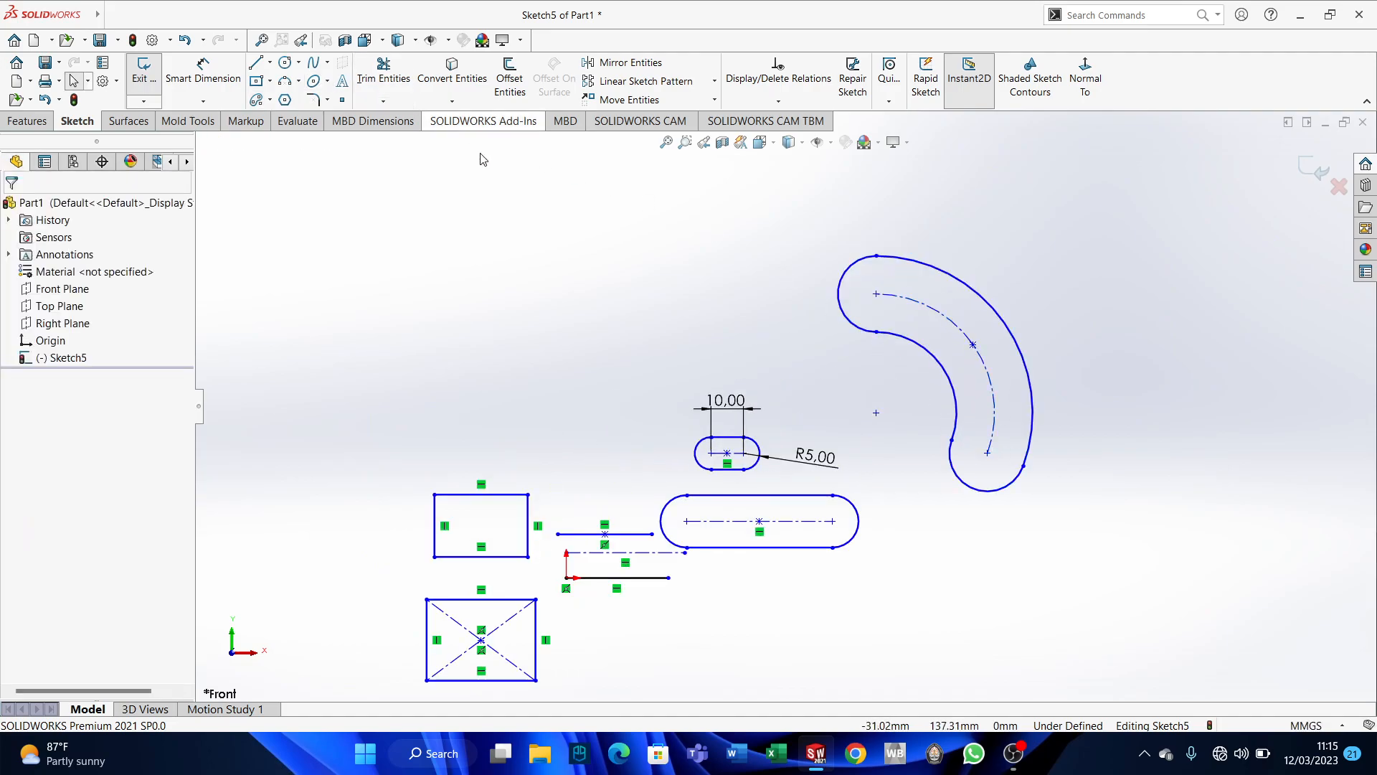
Sketch a center-based circle of about 34 mm radius in the free area above and to the left of the rectangles.
key("z")
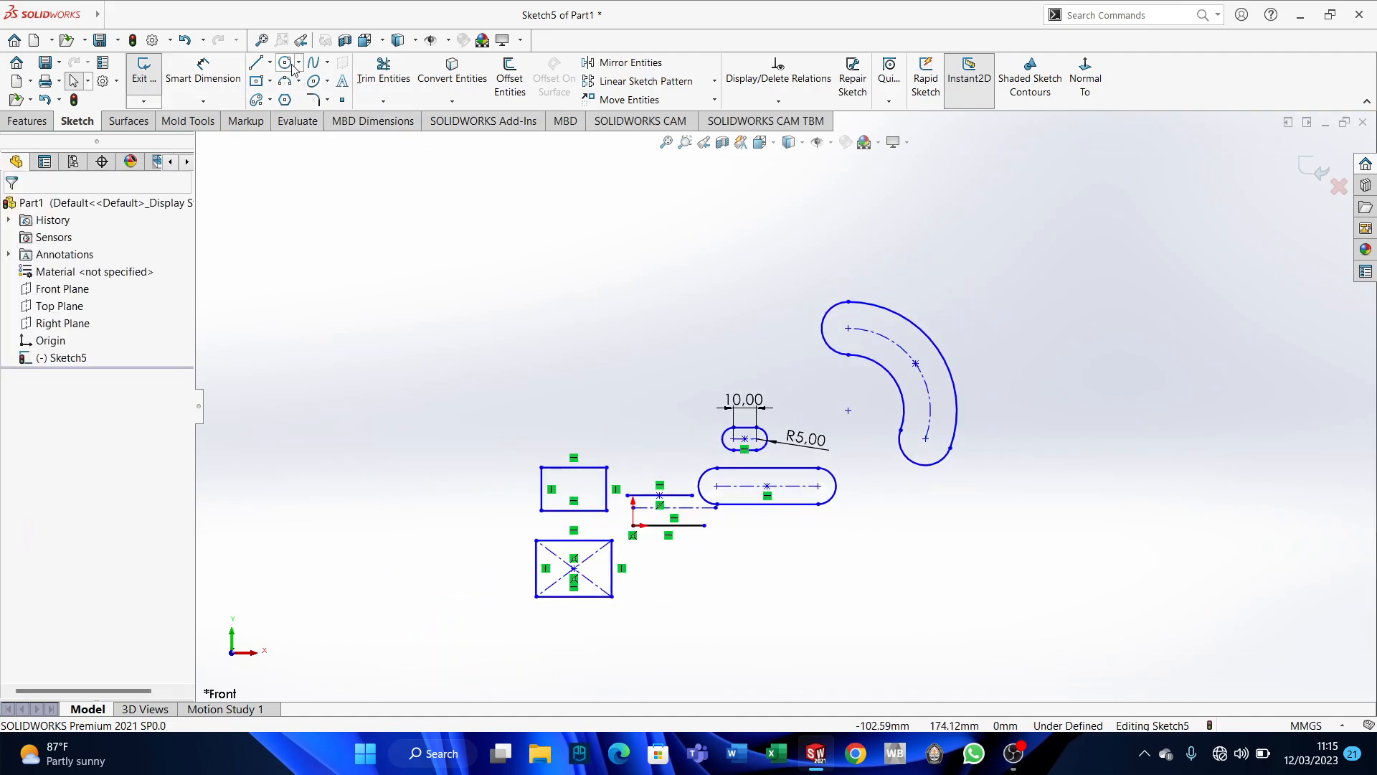
left_click(299, 63)
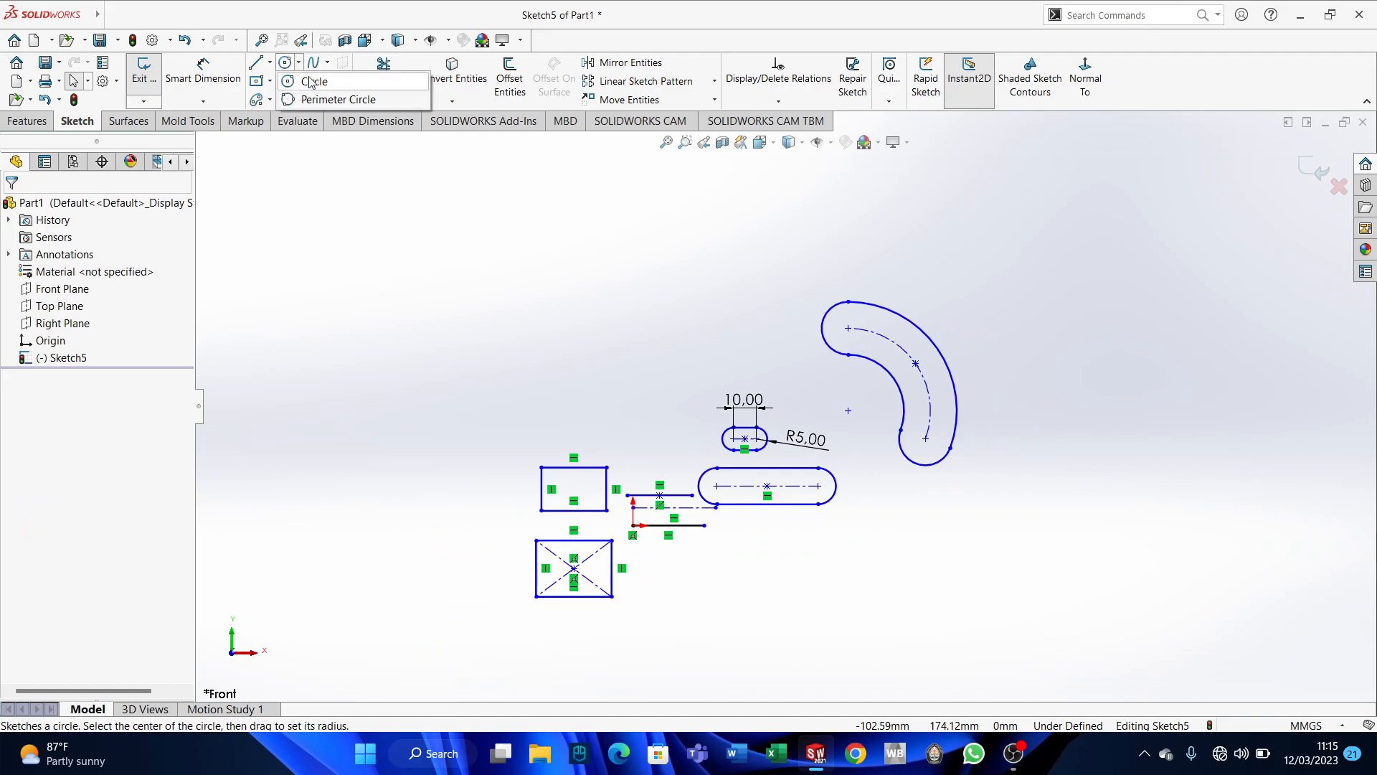
left_click(306, 84)
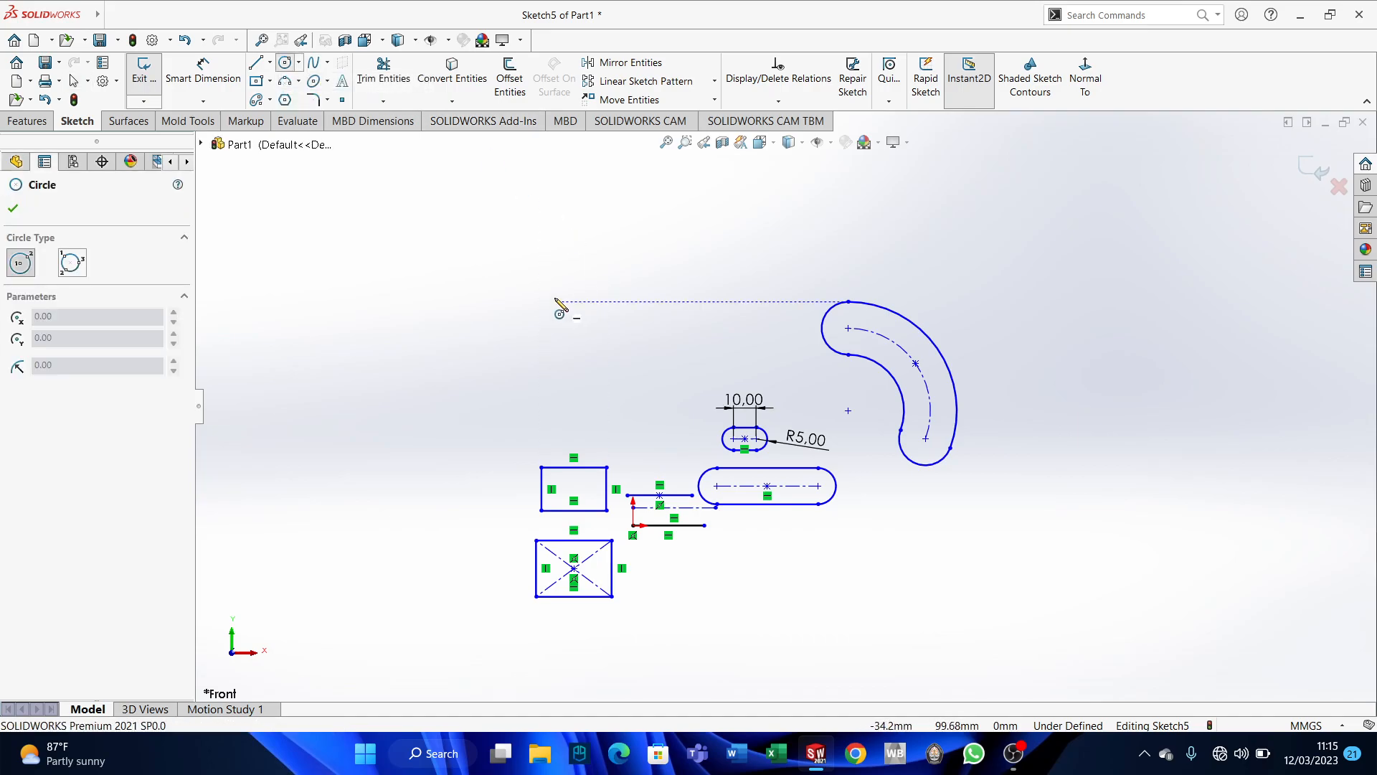
left_click(452, 301)
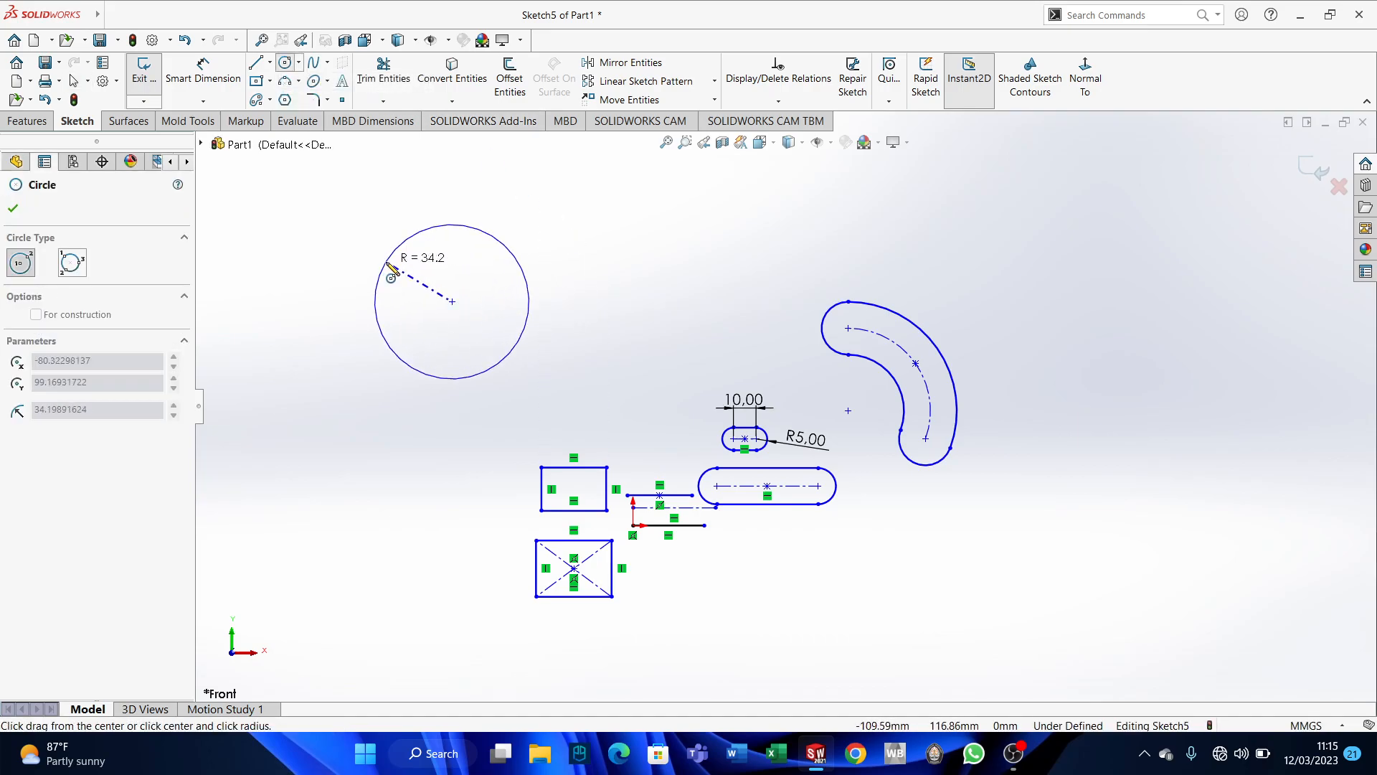
left_click(385, 267)
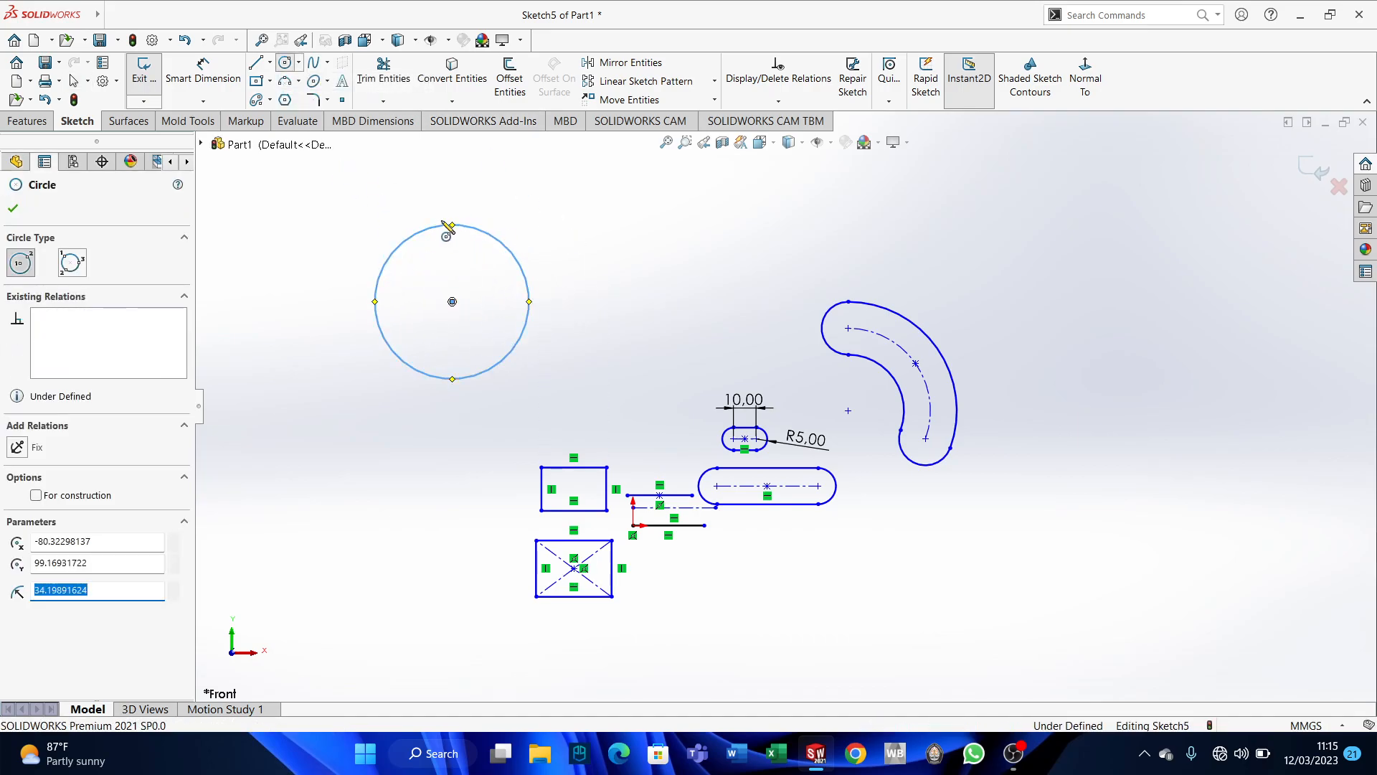
key("Escape")
Sketch an upward-bulging semicircle as a centerpoint arc of about 58 mm radius, above and to the right of the arc slot.
left_click(299, 80)
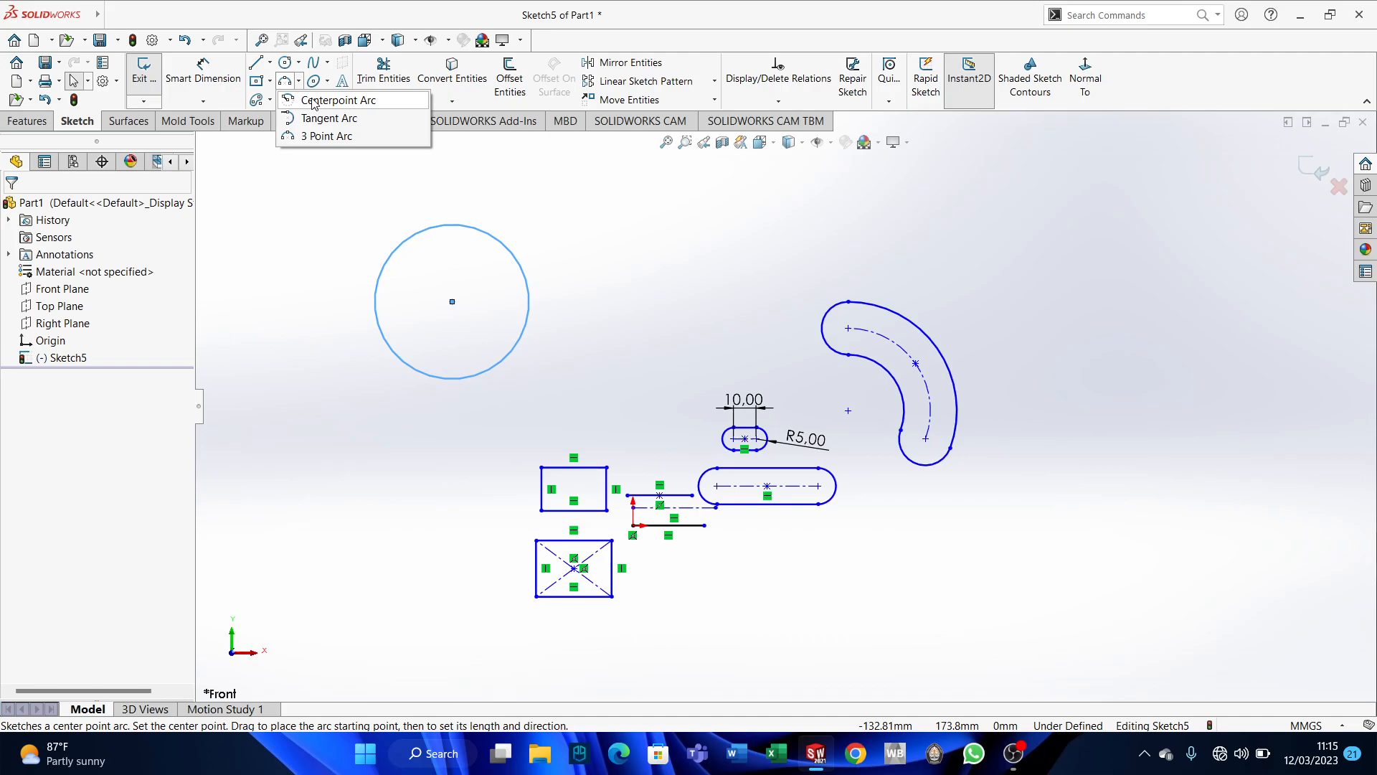
left_click(314, 102)
scroll(990, 282, "up", 2)
scroll(1039, 280, "down", 4)
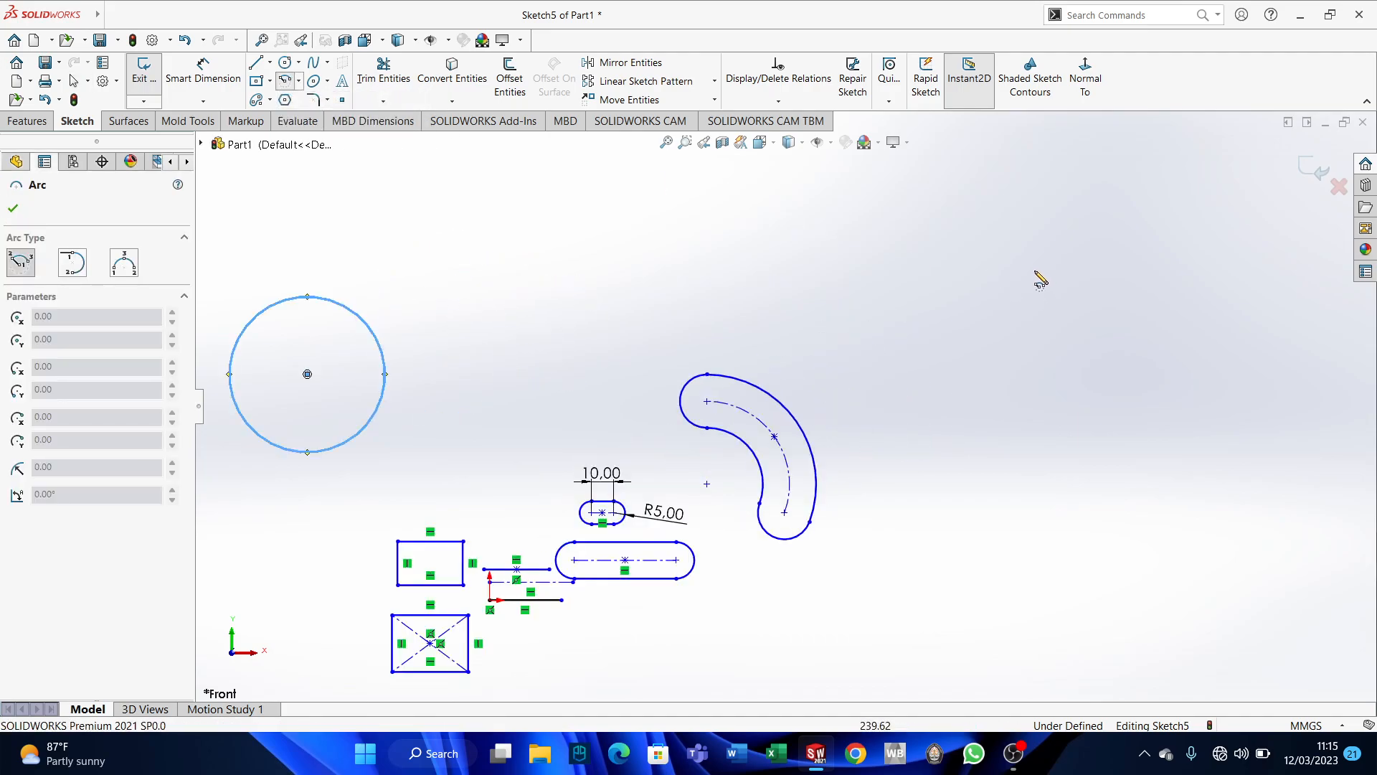
left_click(925, 335)
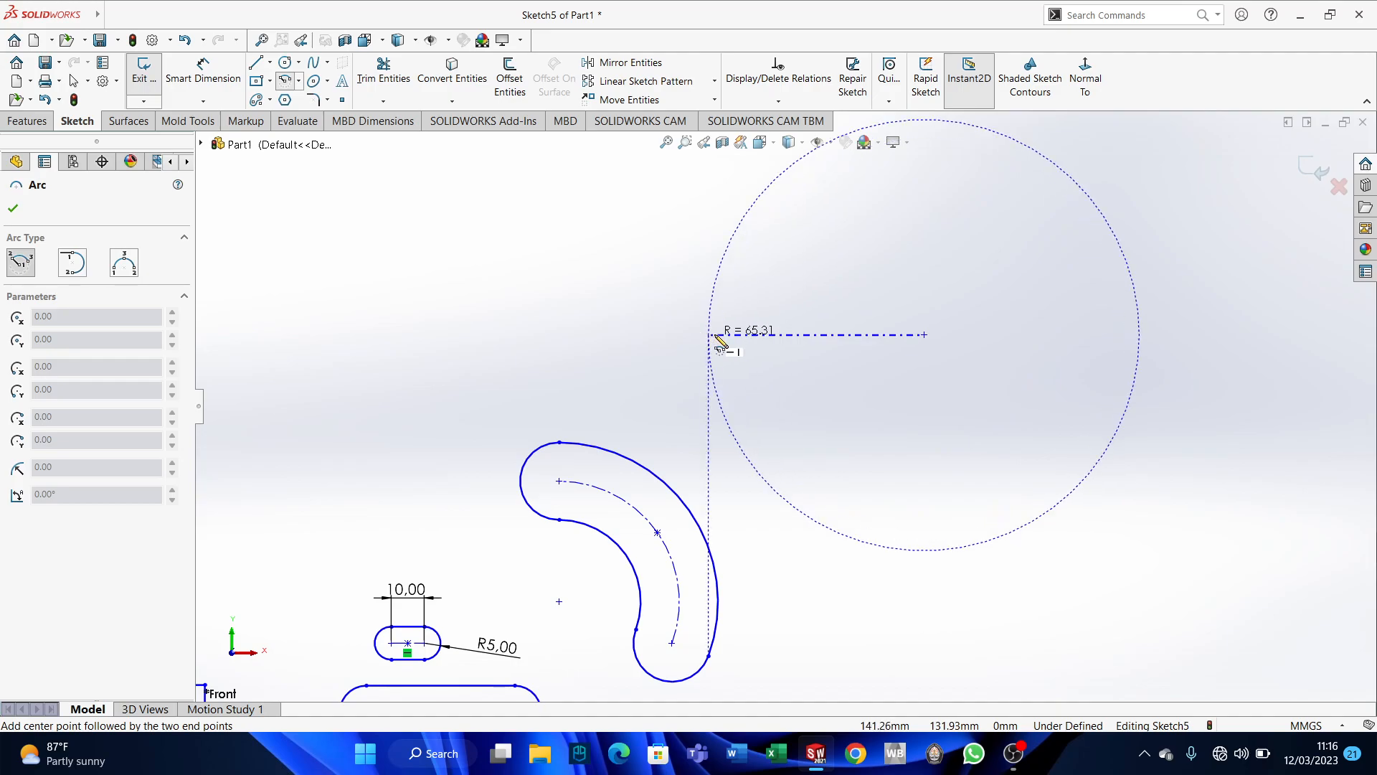
left_click(732, 334)
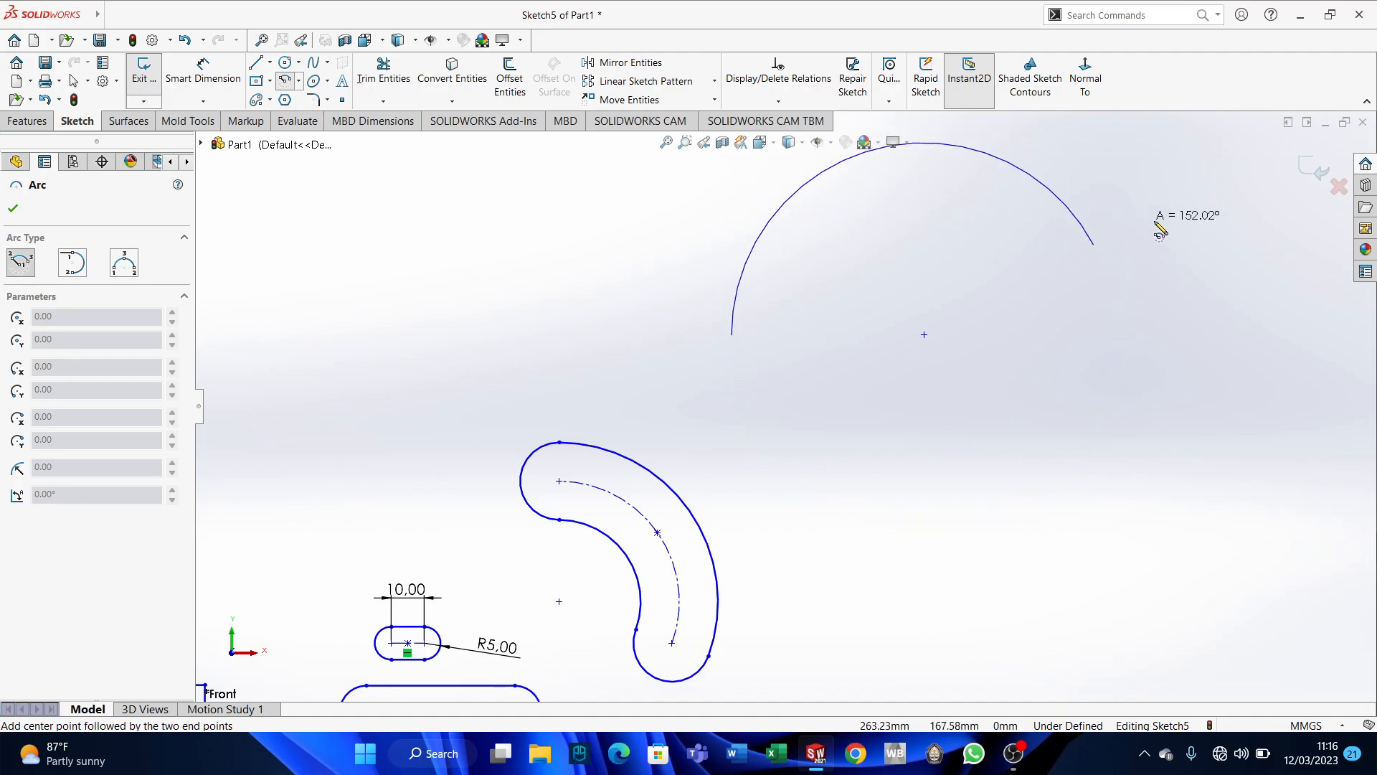
left_click(1212, 343)
scroll(772, 354, "up", 3)
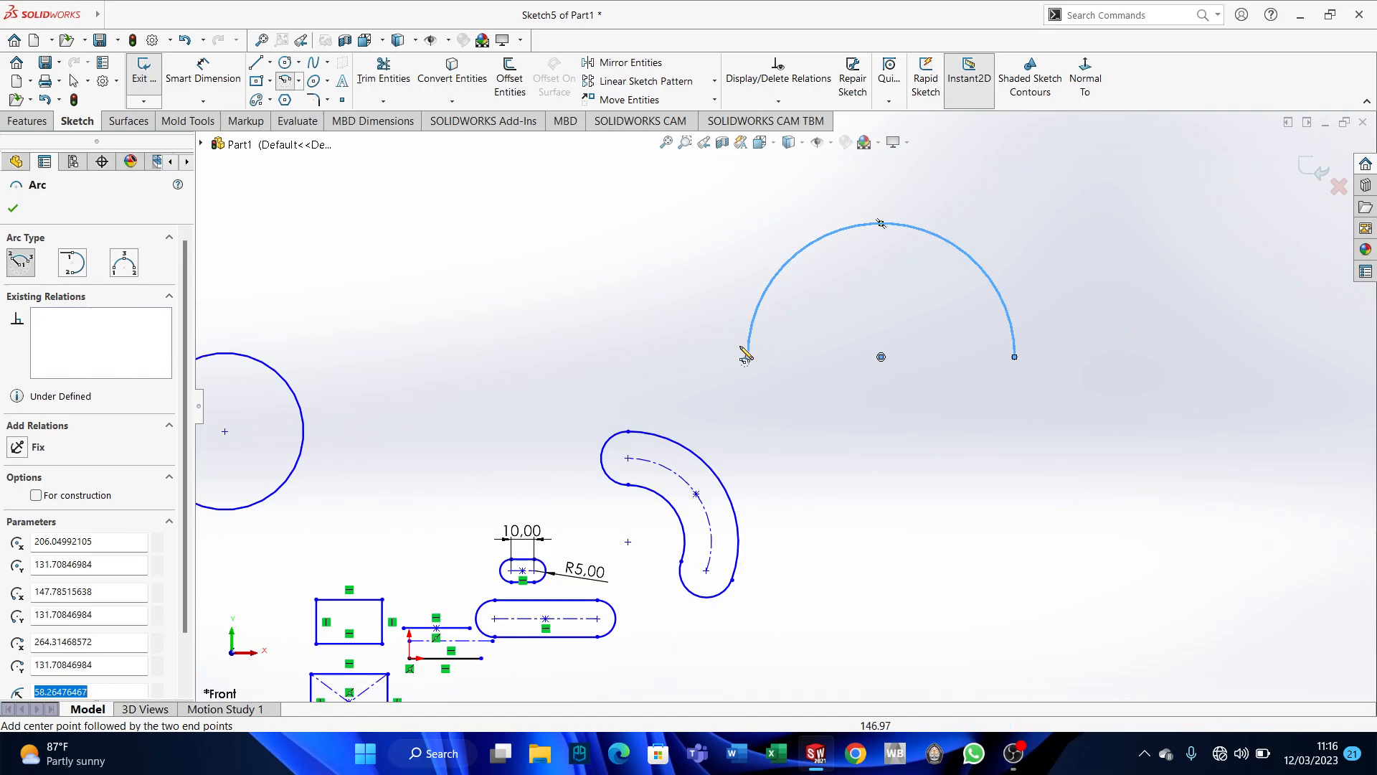
key("Escape")
Sketch a shallow upward-bulging 3-point arc below and to the right of the semicircle, about 138 mm between level endpoints.
left_click(299, 81)
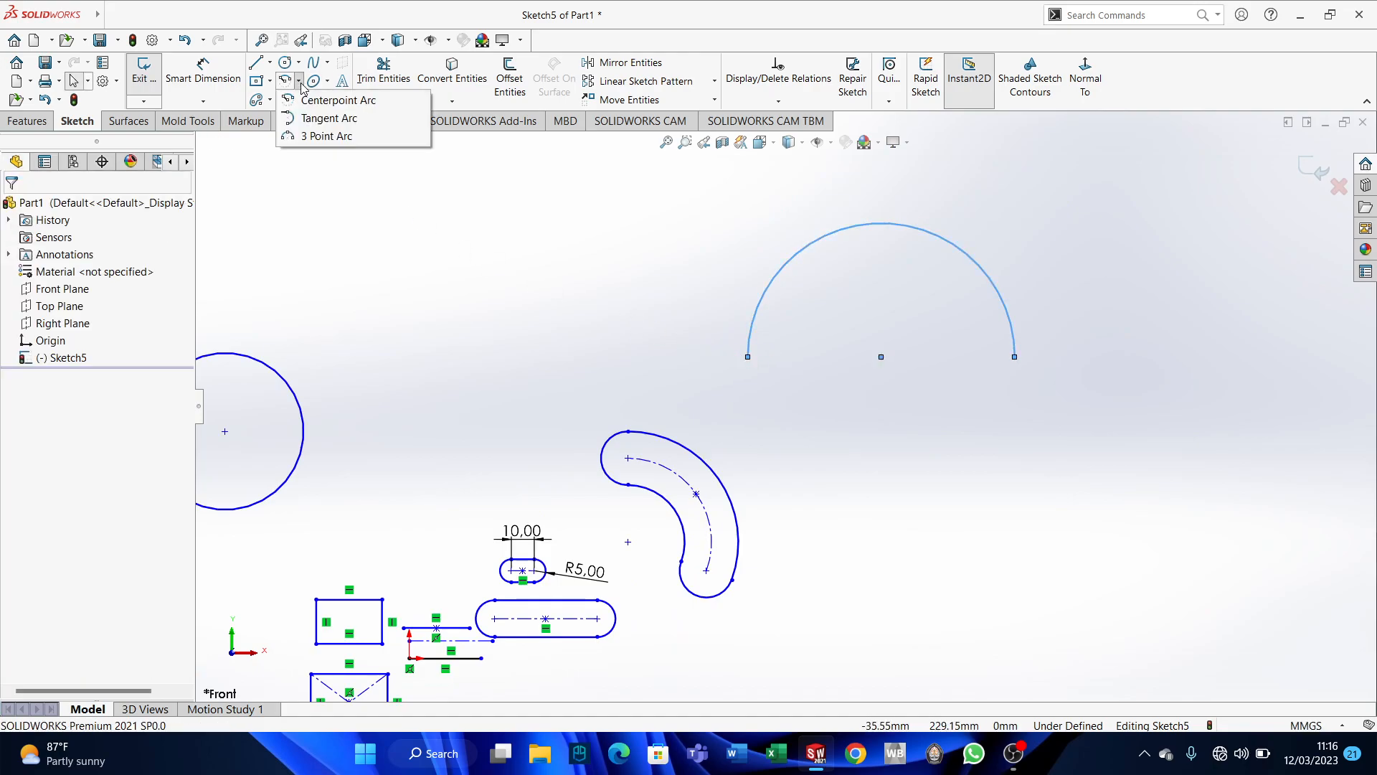
left_click(321, 137)
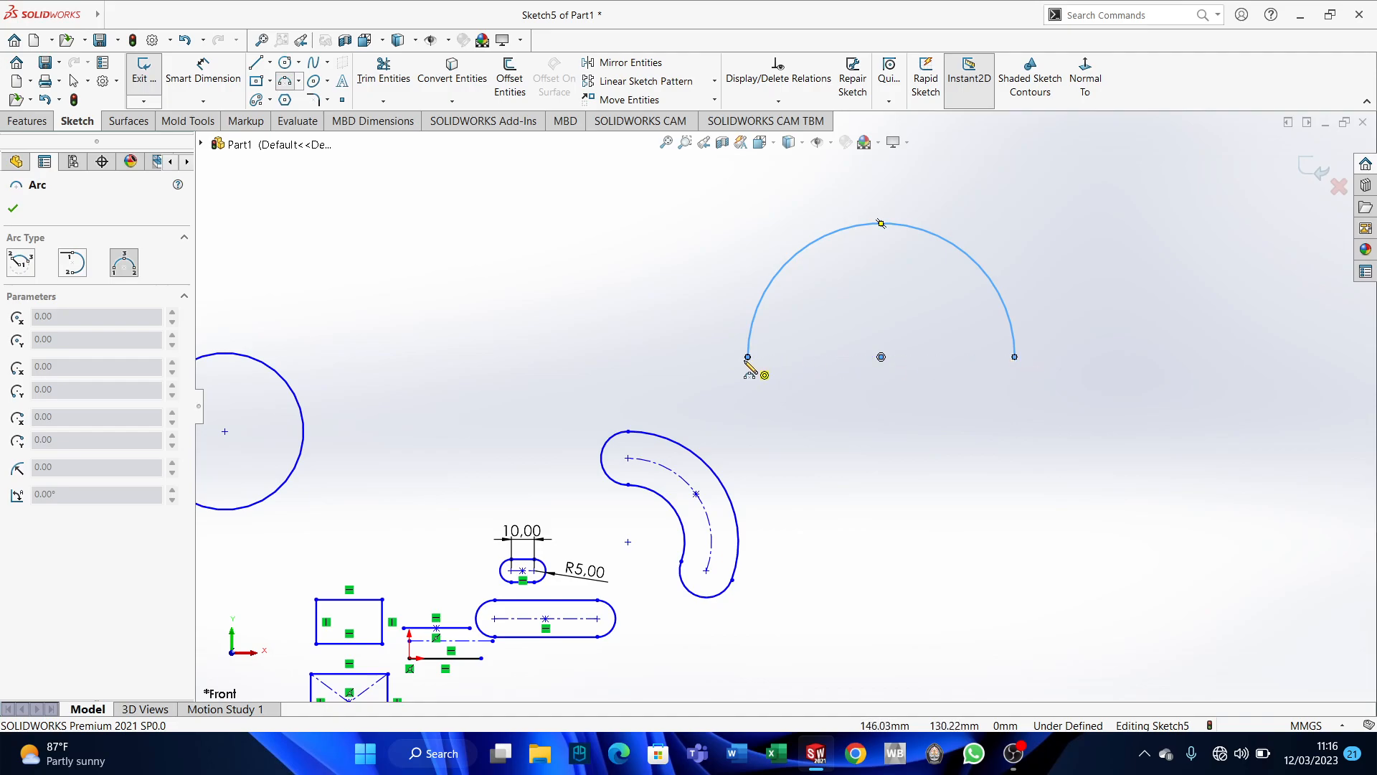
left_click(878, 222)
left_click(892, 510)
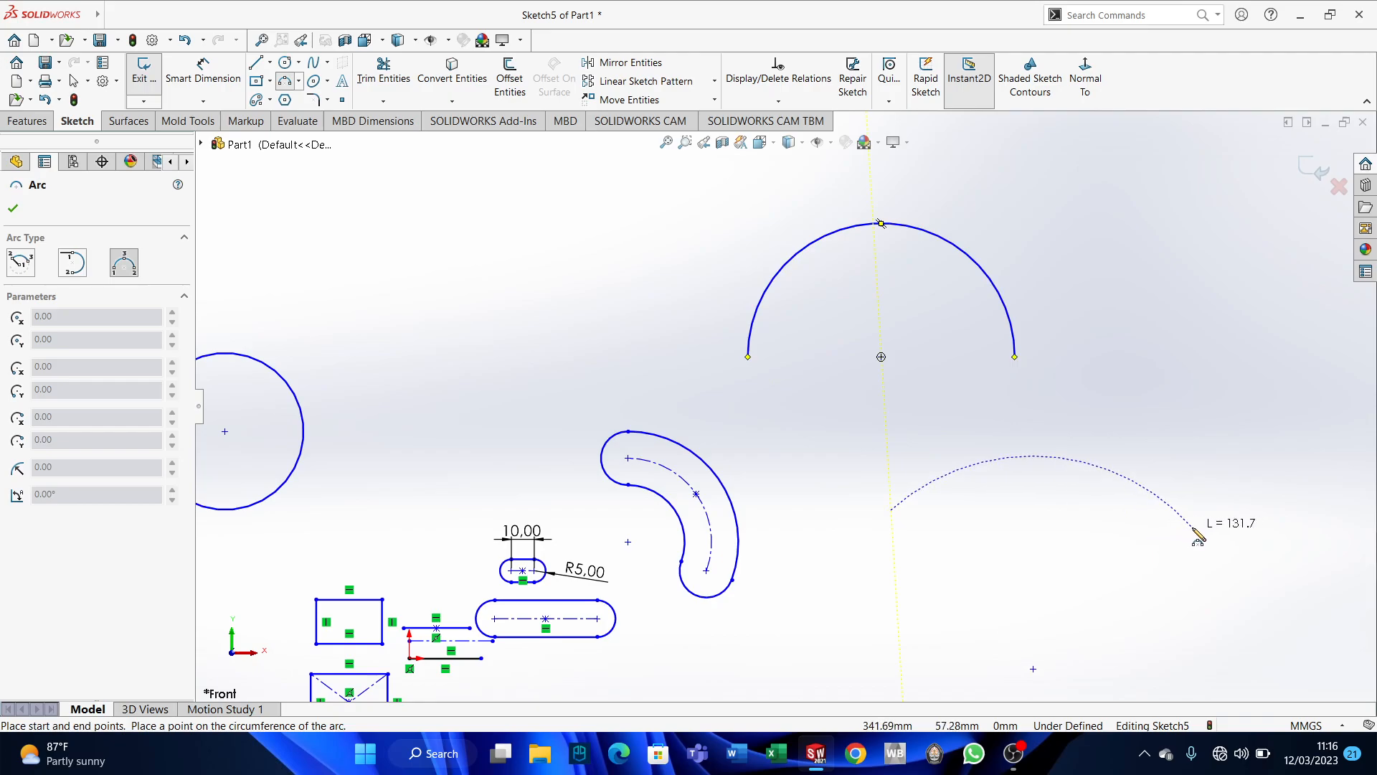
left_click(1208, 510)
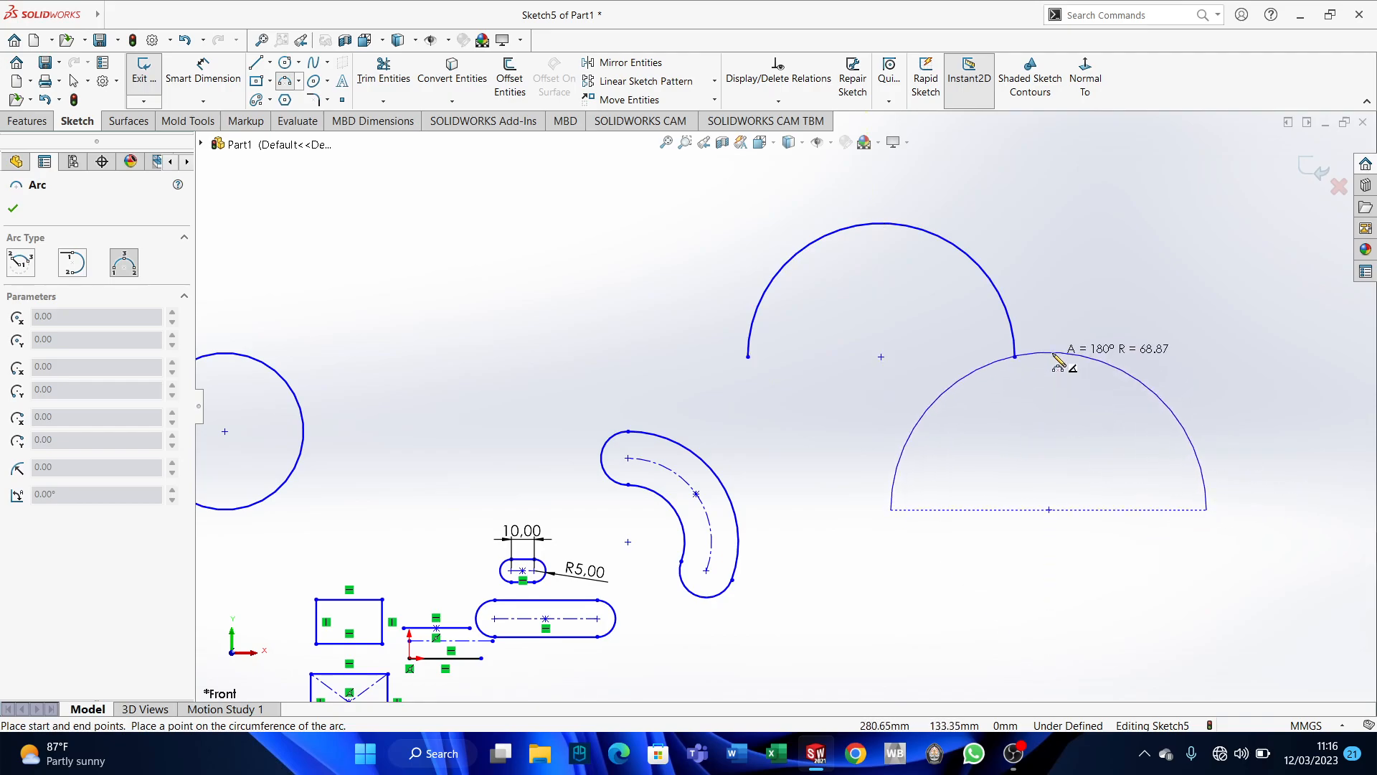
left_click(1141, 446)
key("Escape")
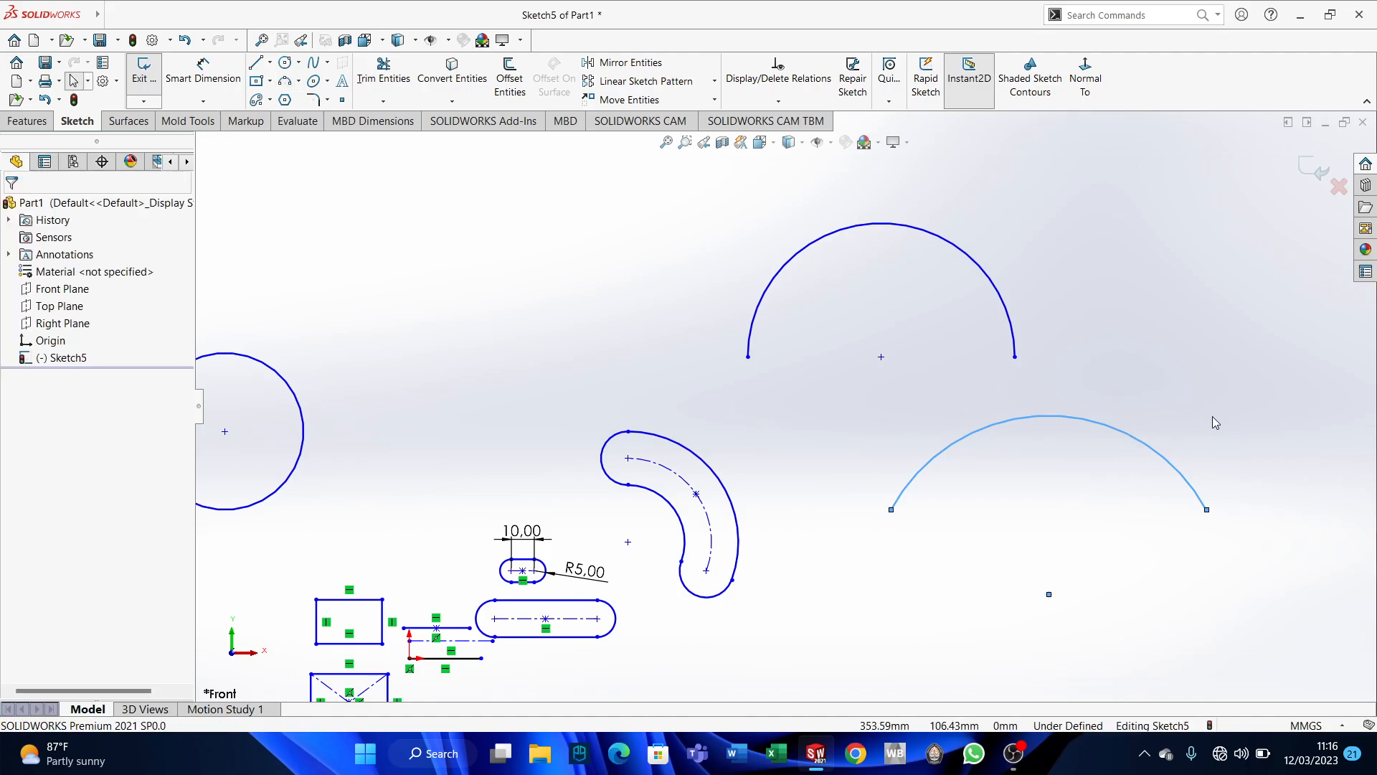
Sketch an 8-sided polygon above the circle and arcs, using an inscribed circle about 154 mm in diameter and a 90° angle.
left_click(285, 101)
scroll(606, 380, "up", 3)
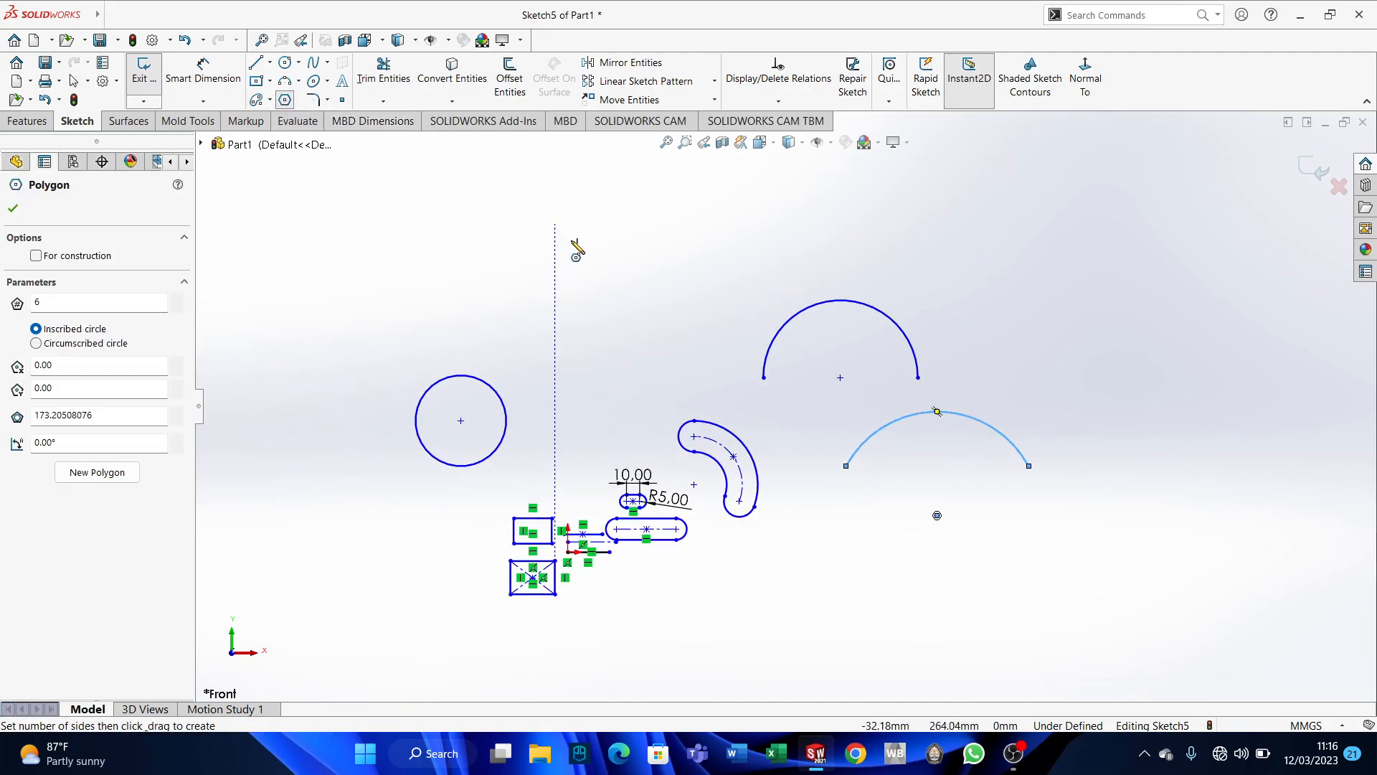
scroll(747, 323, "up", 3)
scroll(704, 295, "down", 2)
scroll(664, 292, "down", 4)
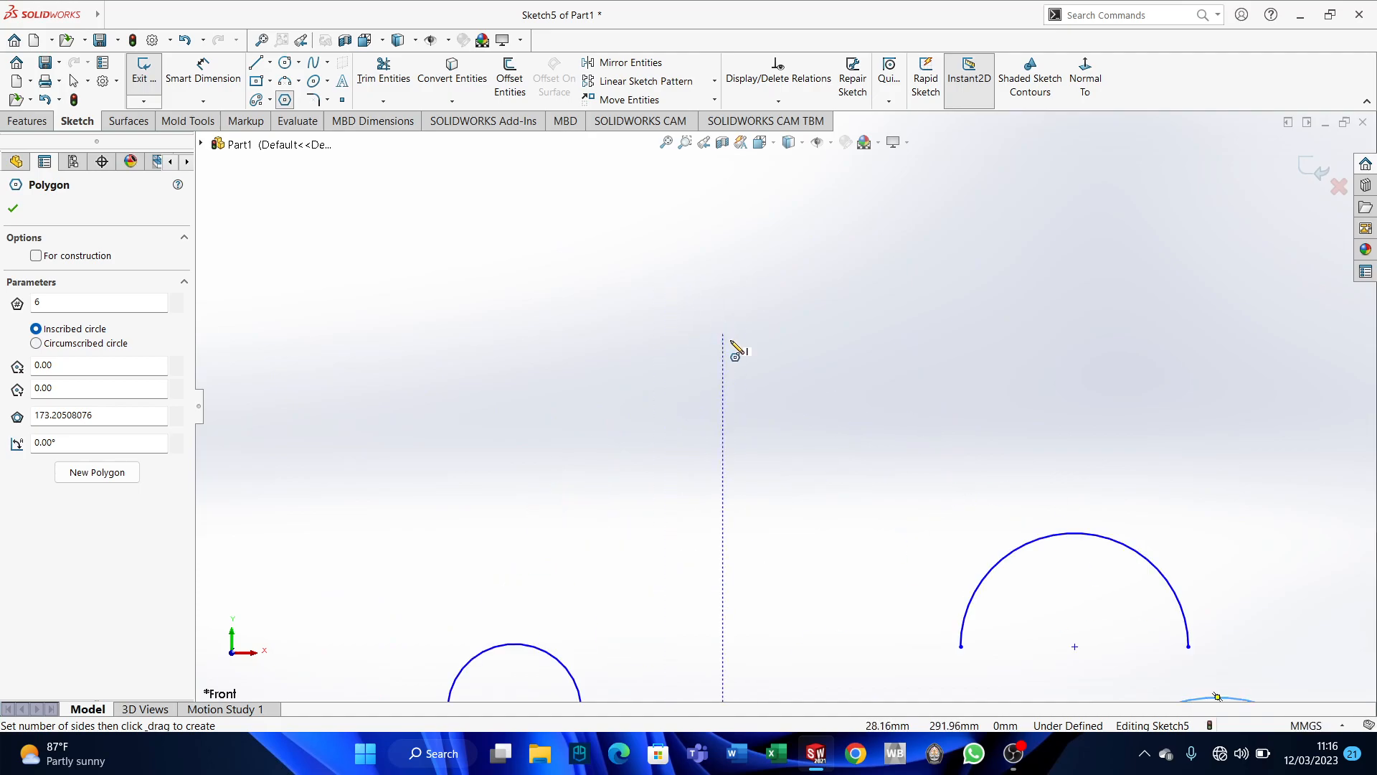
left_click_drag(724, 366, 728, 205)
scroll(966, 390, "up", 2)
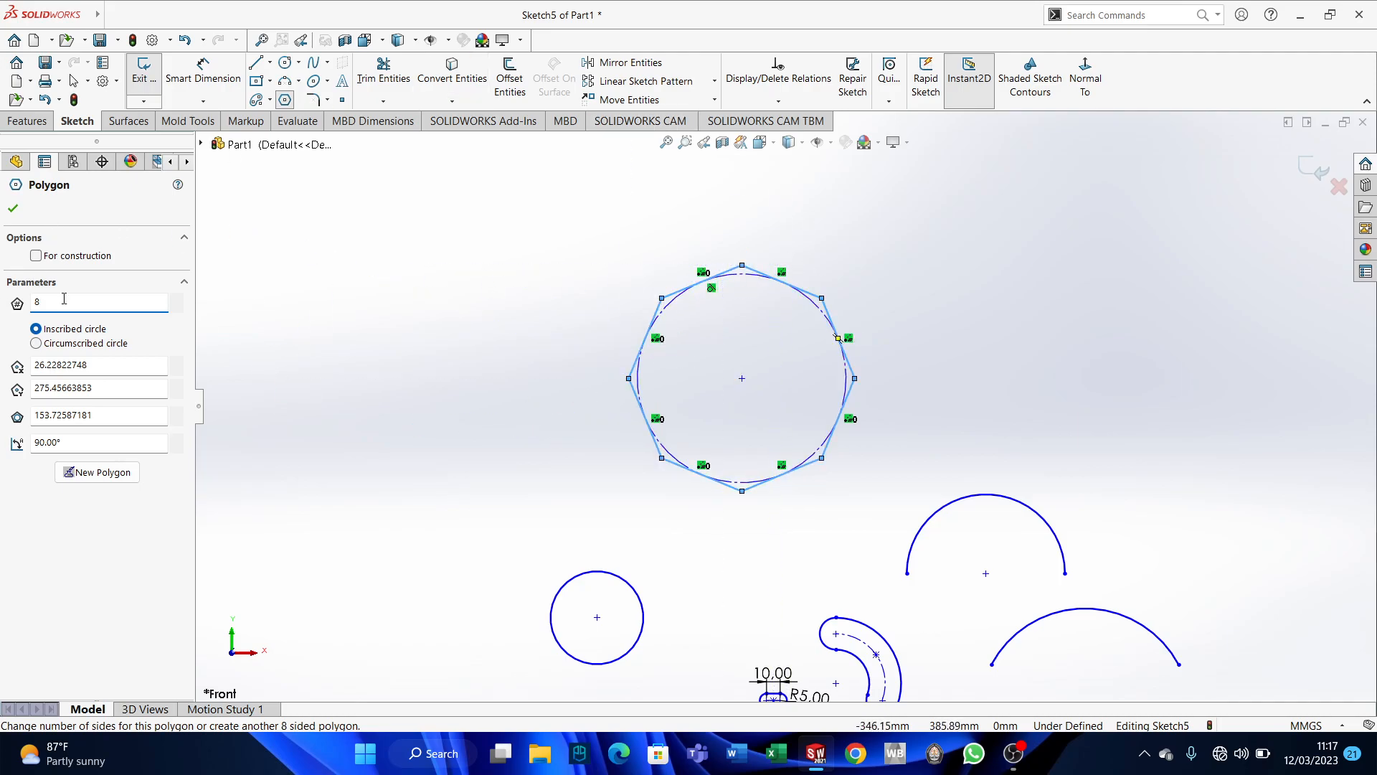
left_click(12, 208)
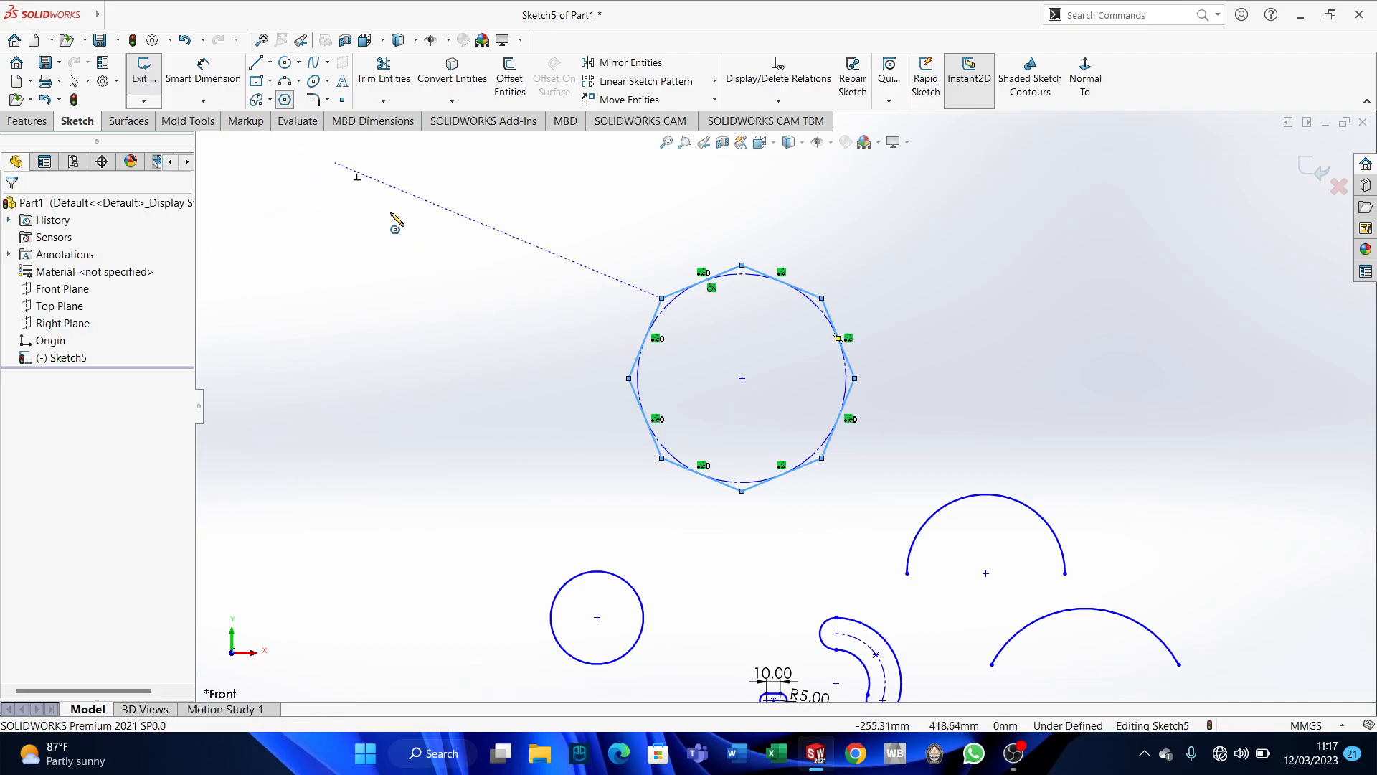
key("Escape")
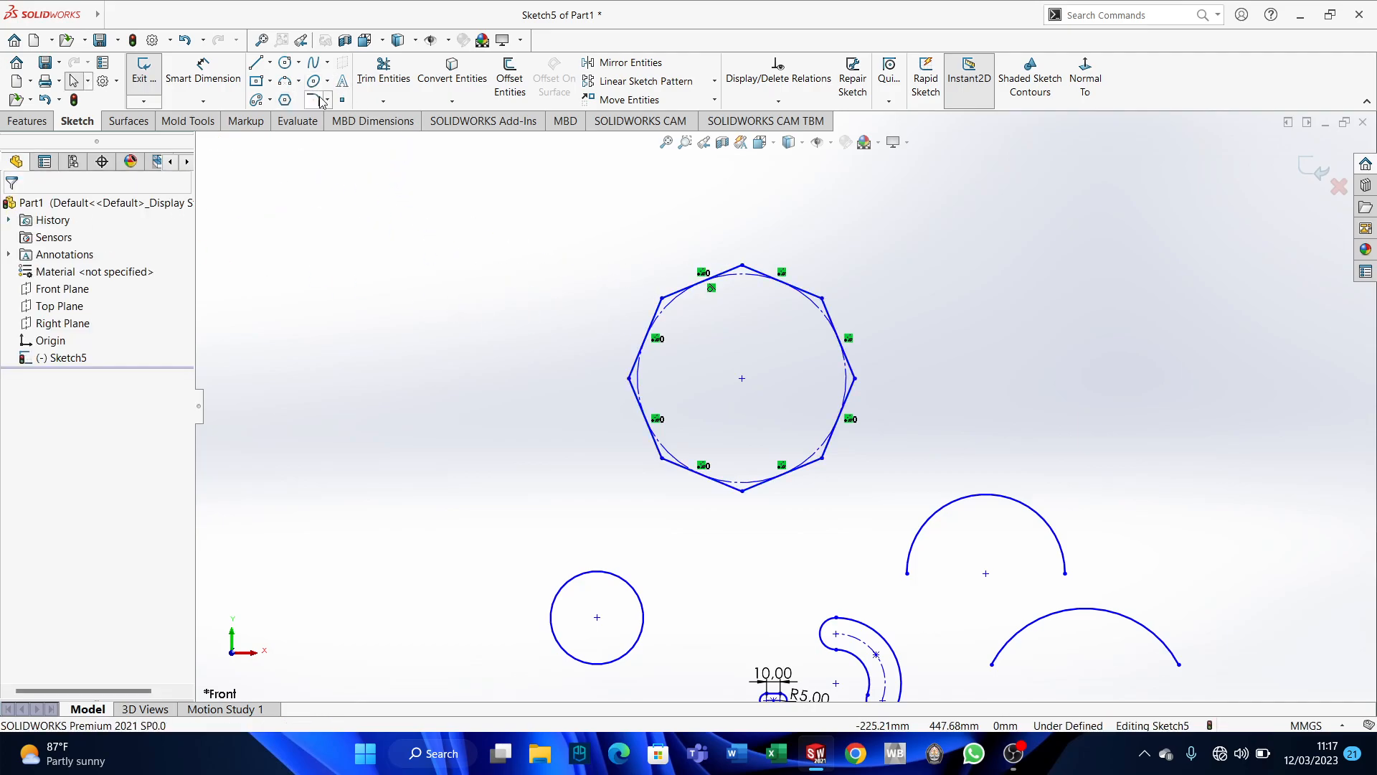
Fillet the upper-right corner of the lower center rectangle with a 10 mm radius, keeping constrained corners.
left_click(315, 99)
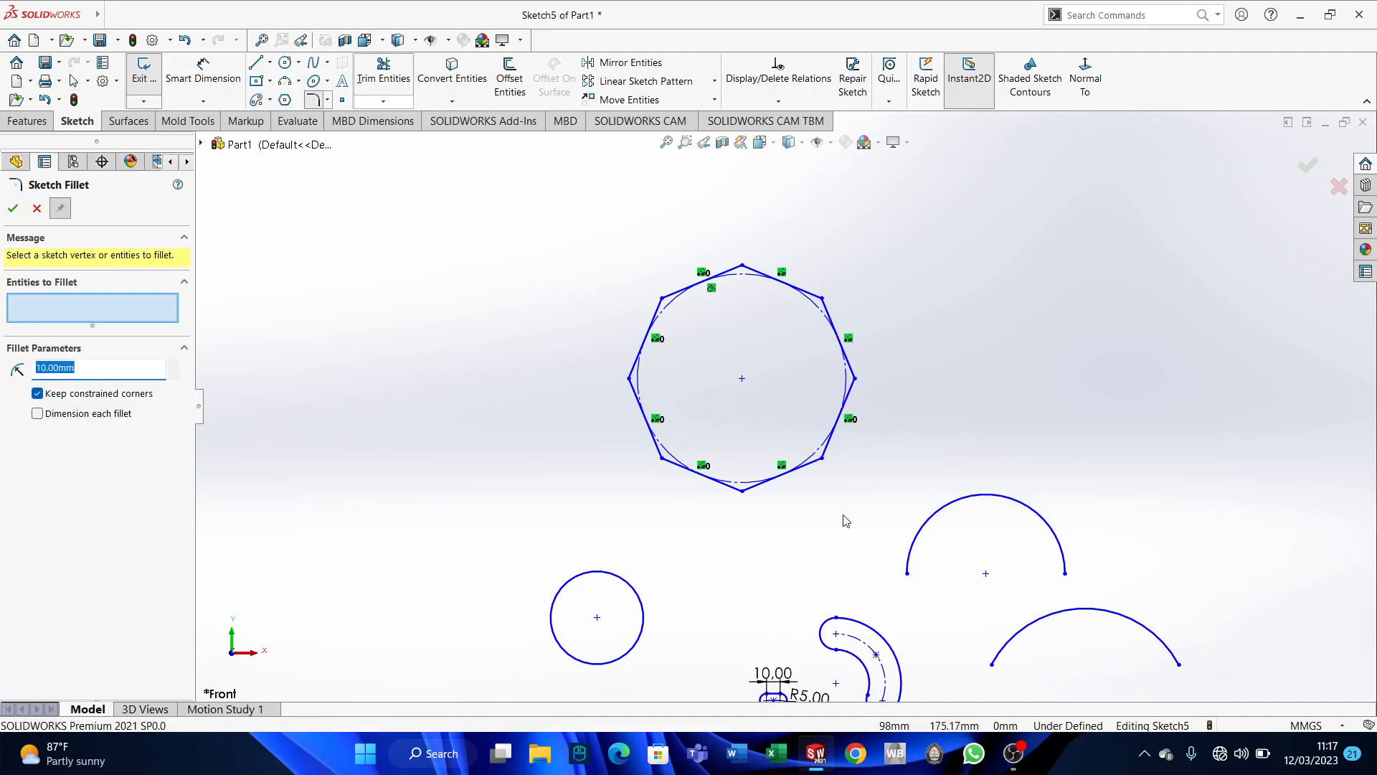
scroll(790, 409, "up", 5)
scroll(699, 628, "down", 3)
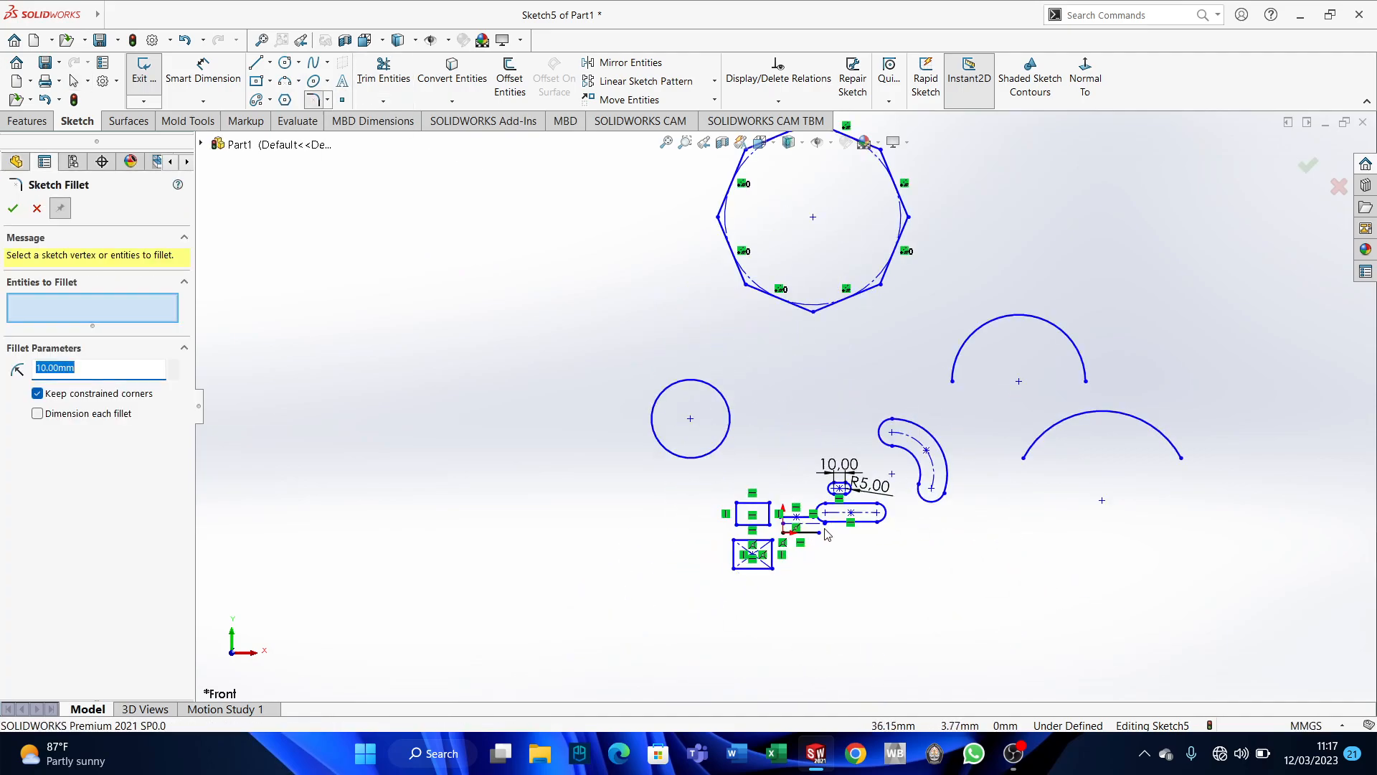
scroll(782, 556, "down", 2)
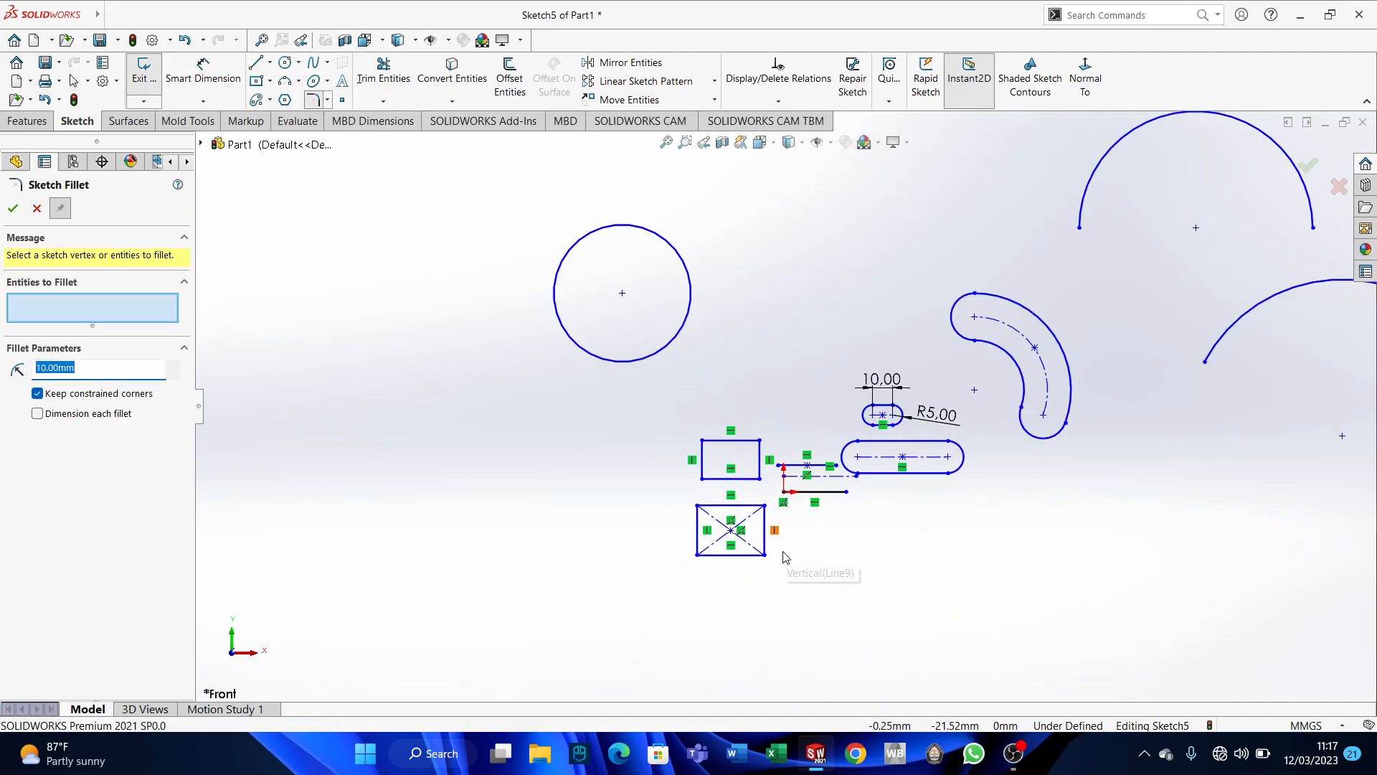
scroll(781, 531, "down", 2)
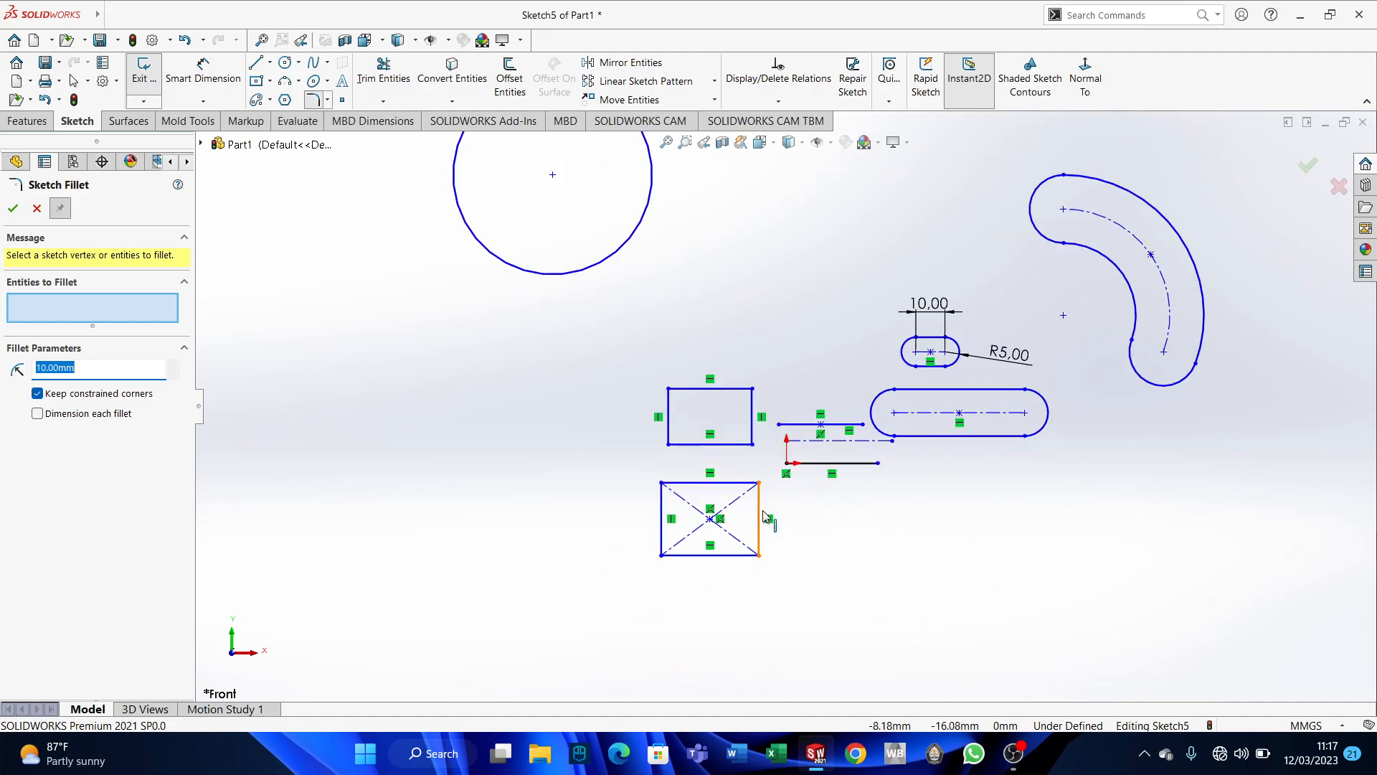
scroll(766, 516, "down", 2)
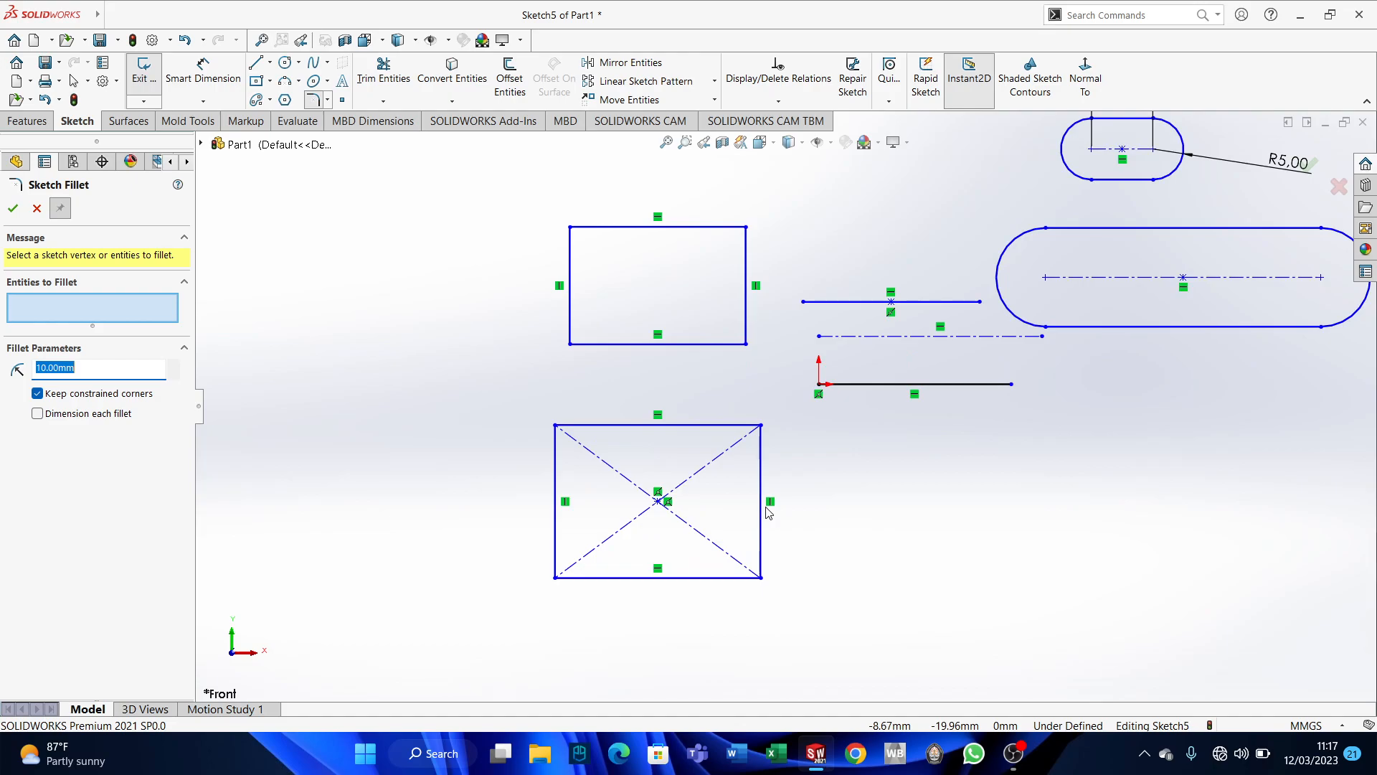
scroll(782, 422, "down", 2)
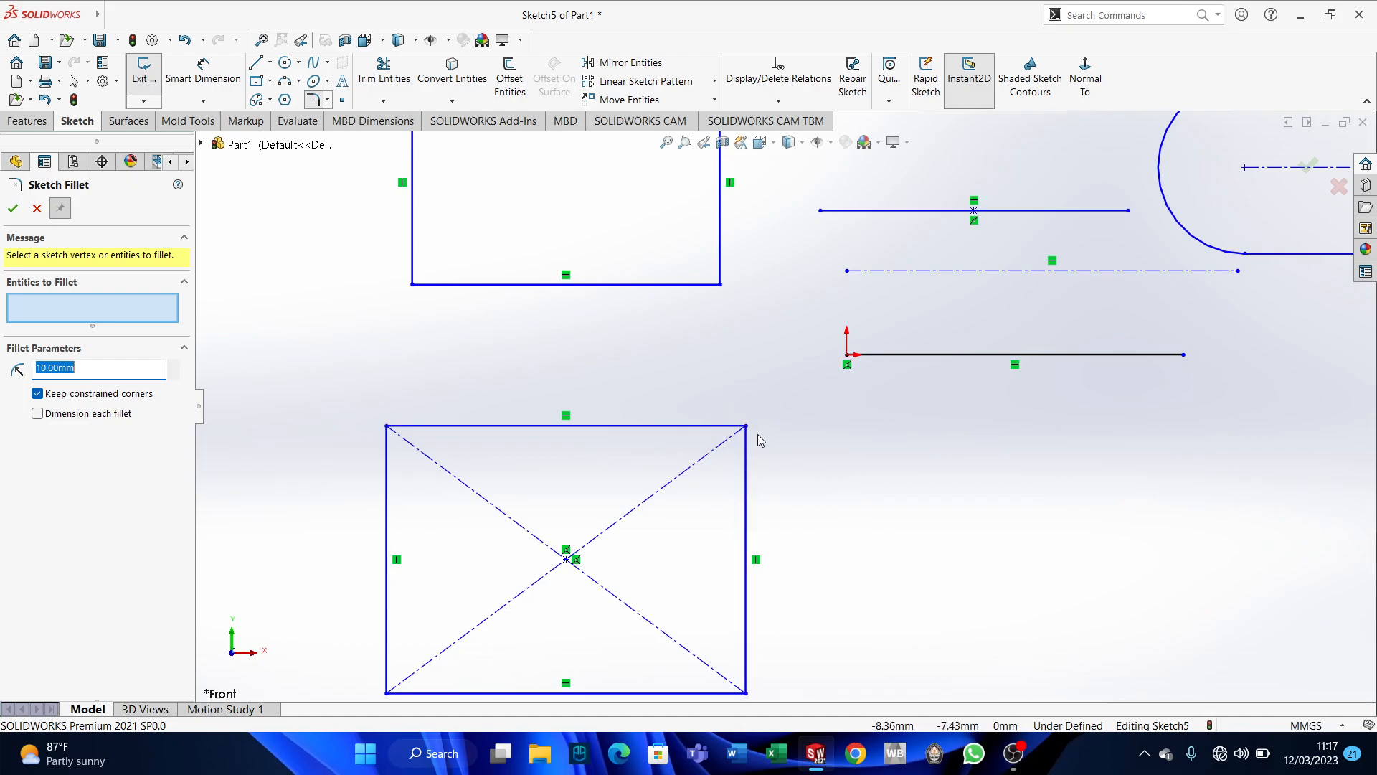
scroll(817, 473, "up", 2)
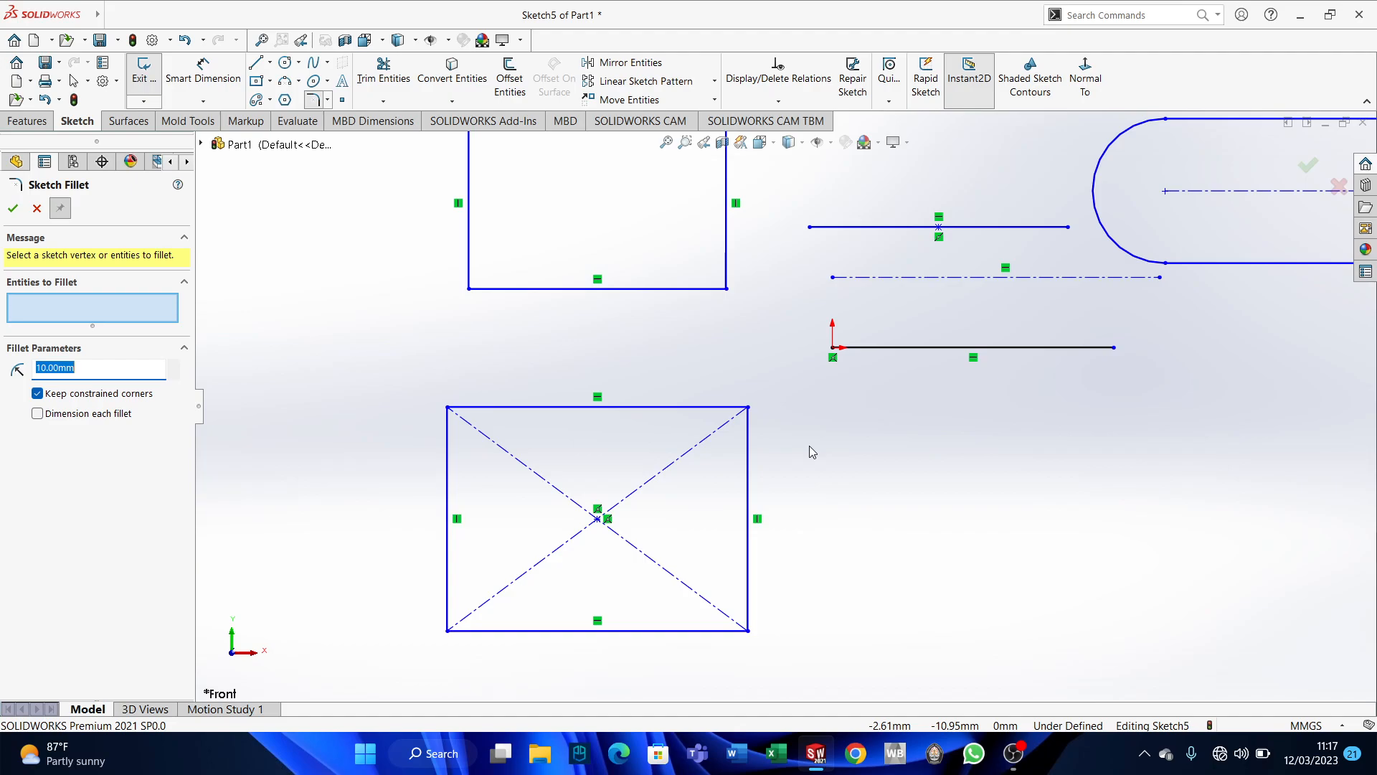
scroll(793, 439, "down", 1)
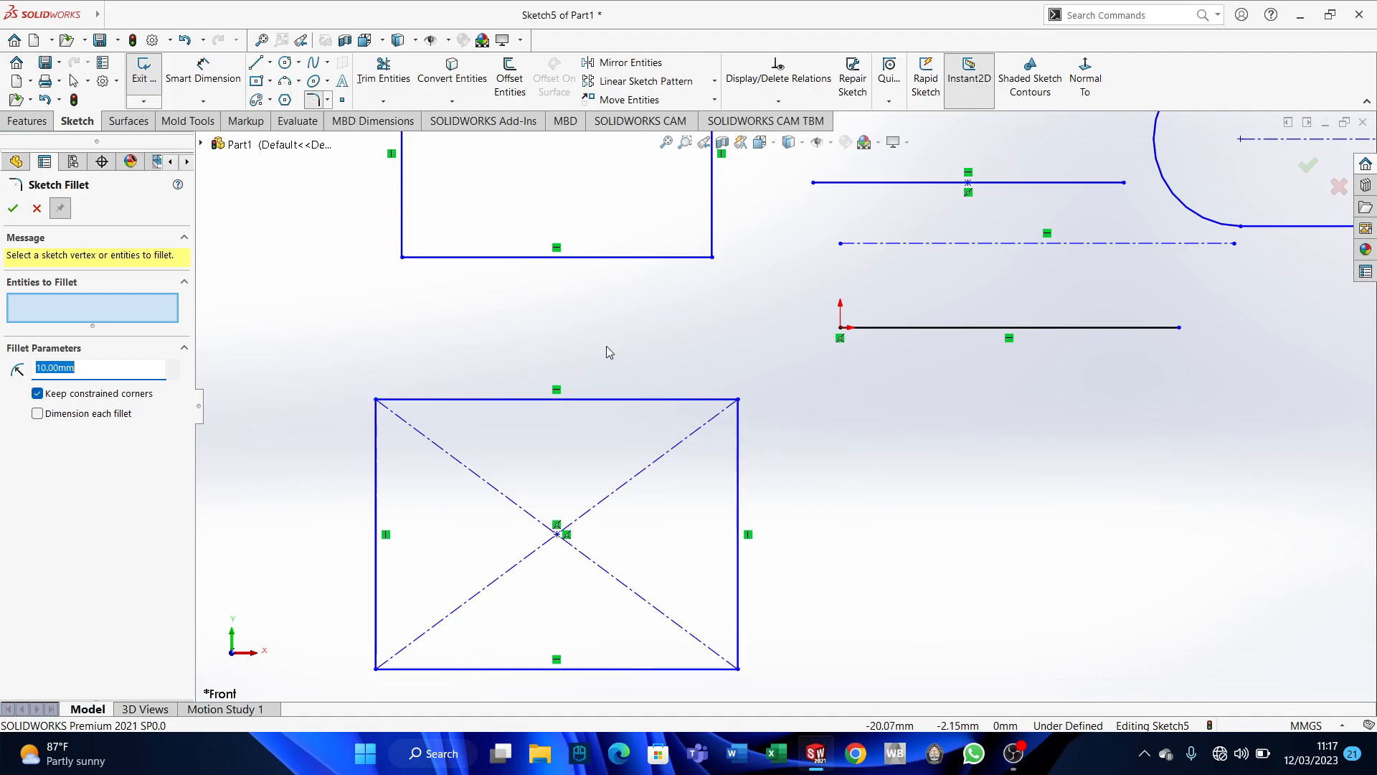
left_click(686, 399)
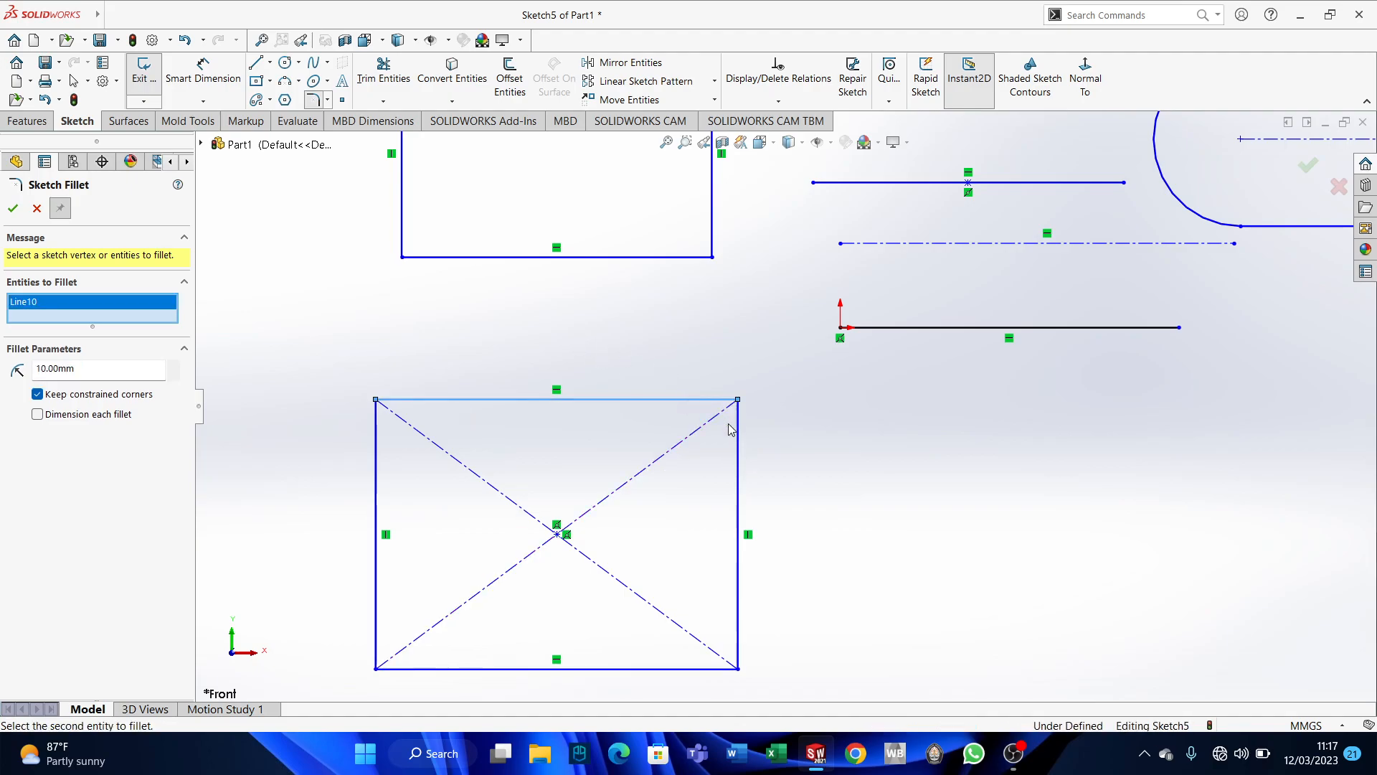
left_click(739, 441)
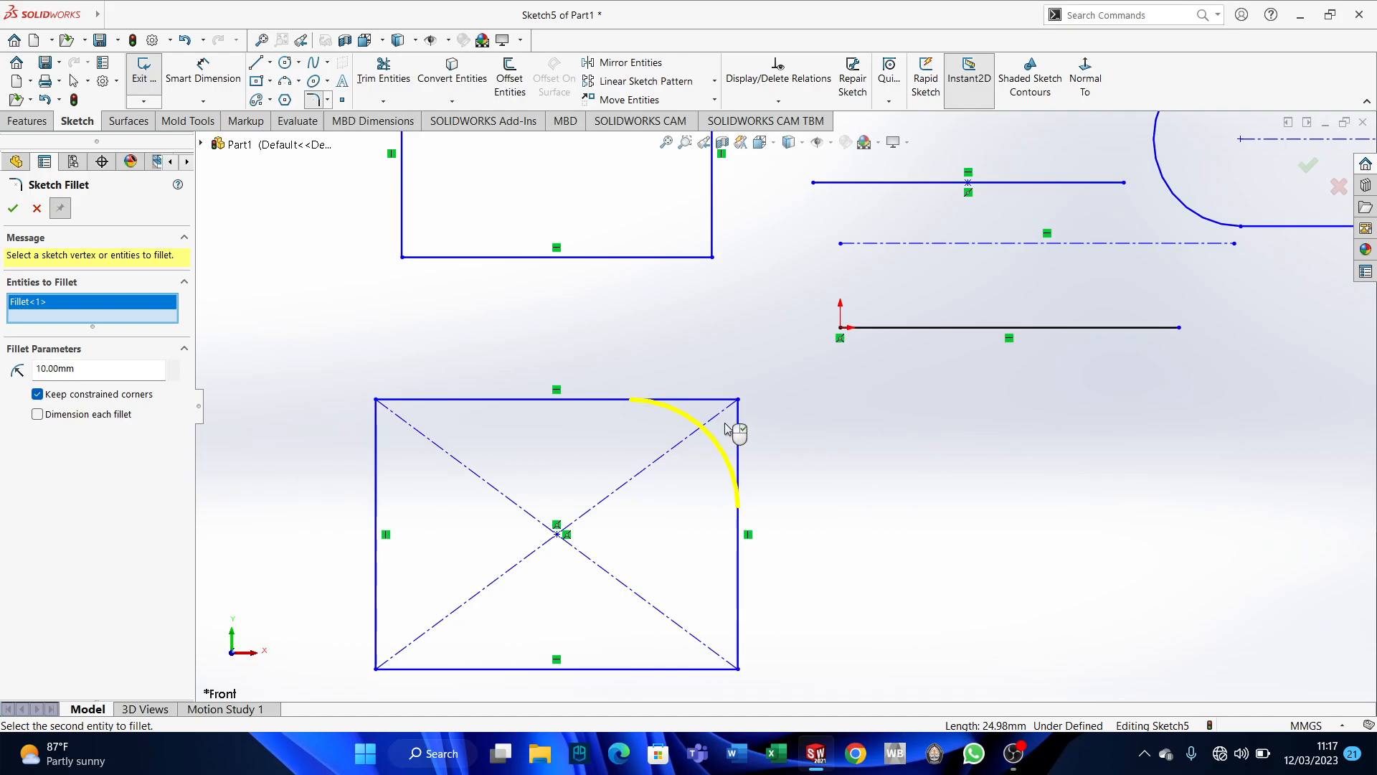
left_click(16, 210)
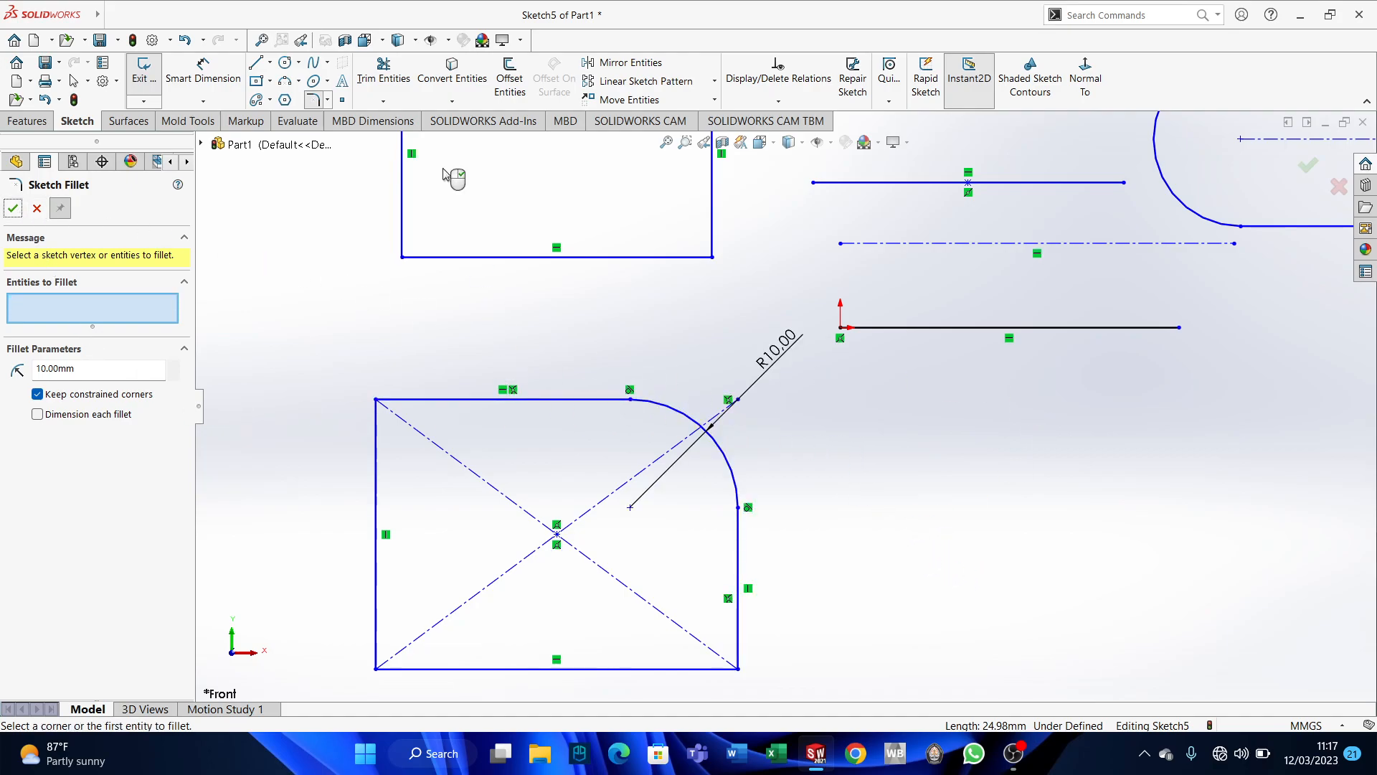
Fillet the upper-left corner of the same rectangle with a 10 mm radius and finish the Sketch Fillet command.
scroll(694, 531, "up", 2)
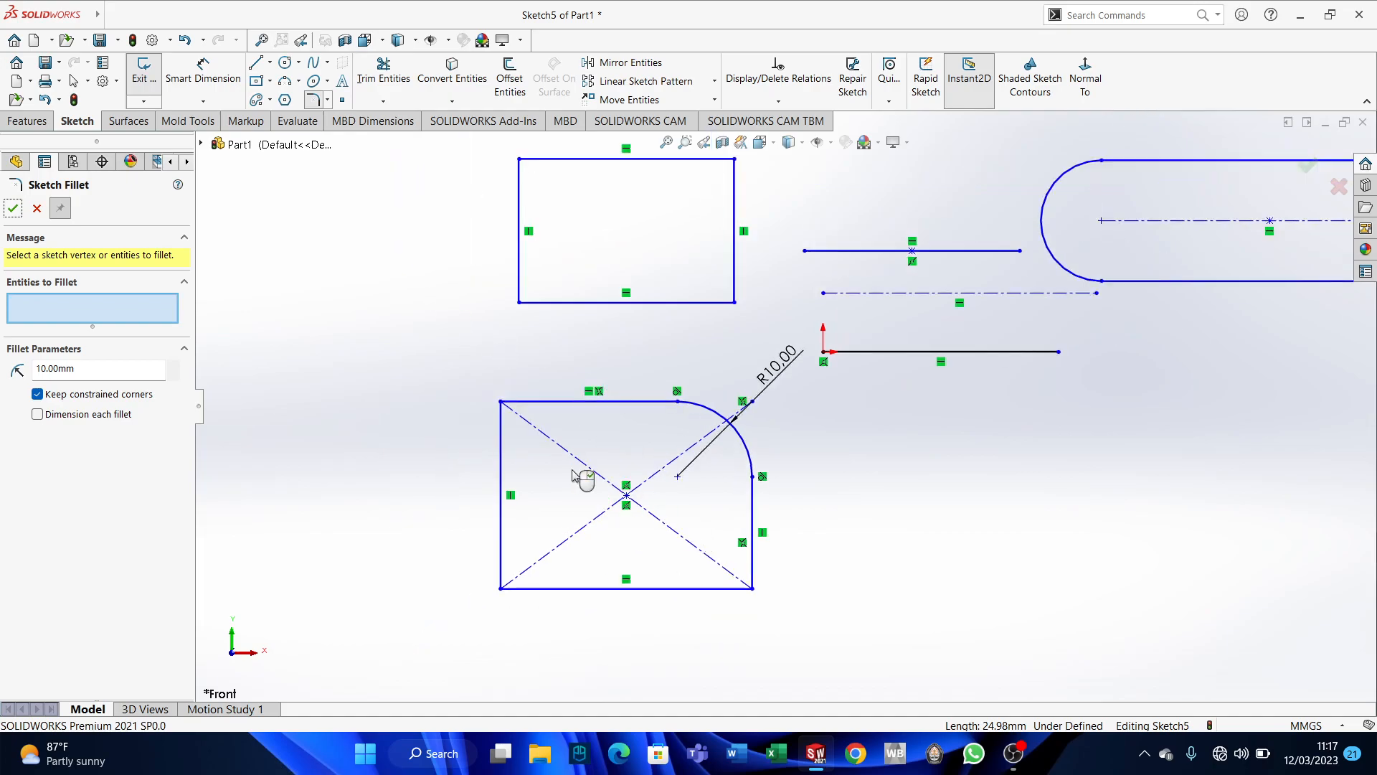
scroll(548, 419, "down", 2)
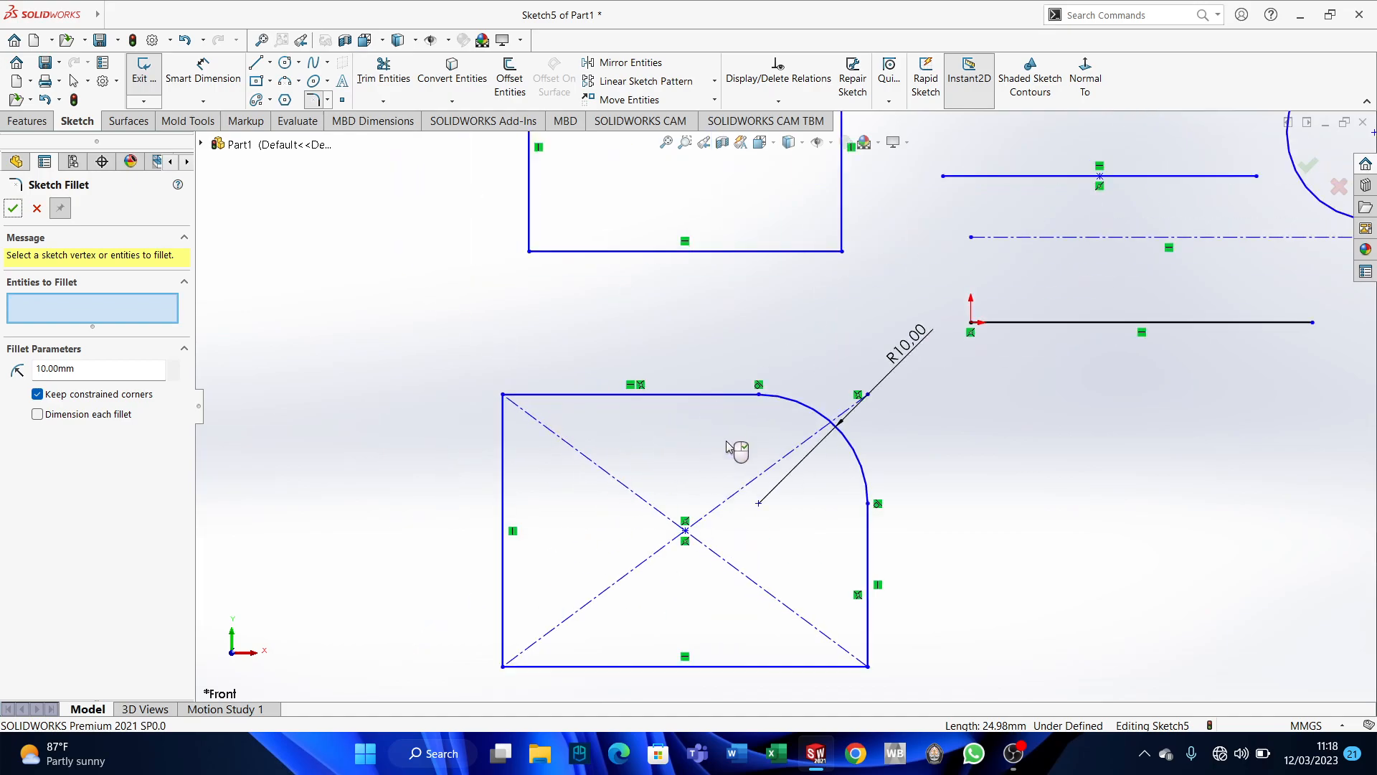
scroll(648, 434, "down", 2)
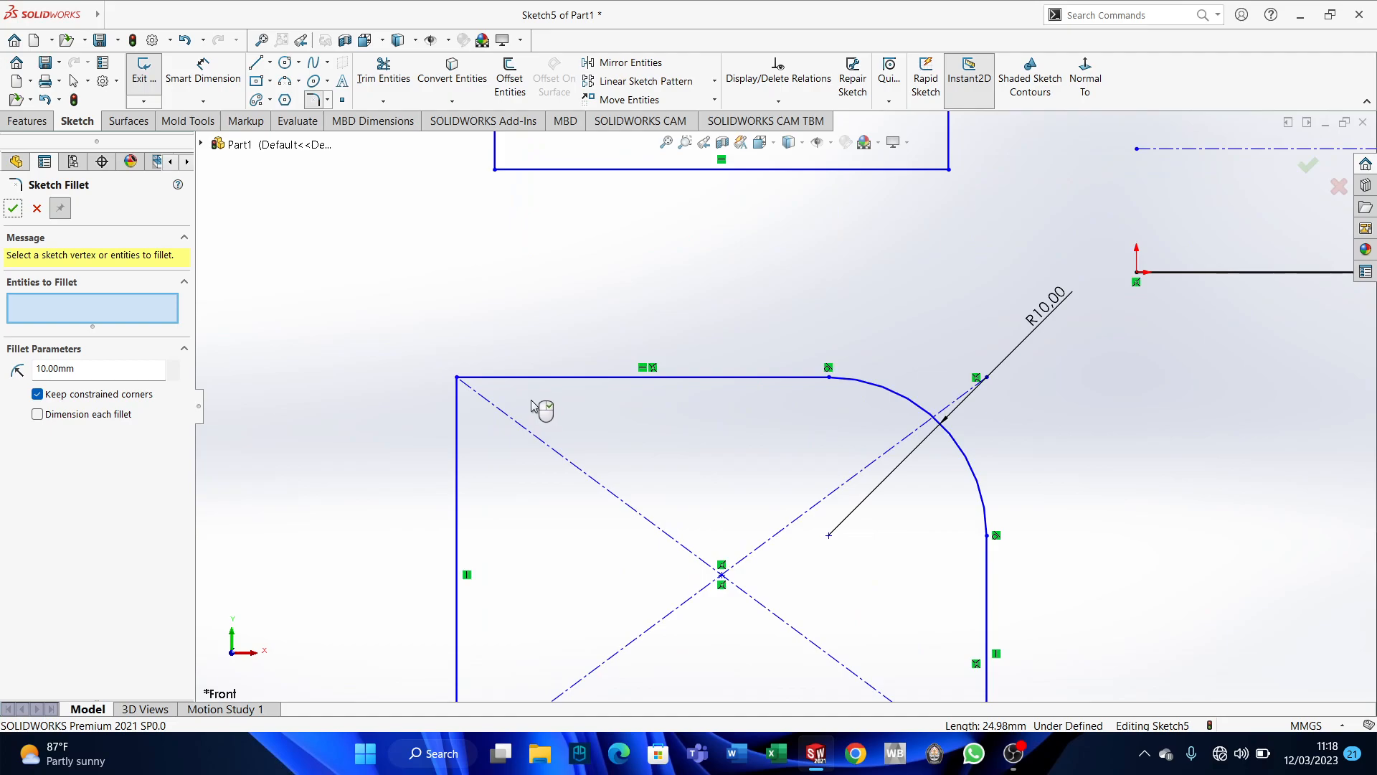
left_click(458, 378)
left_click(12, 209)
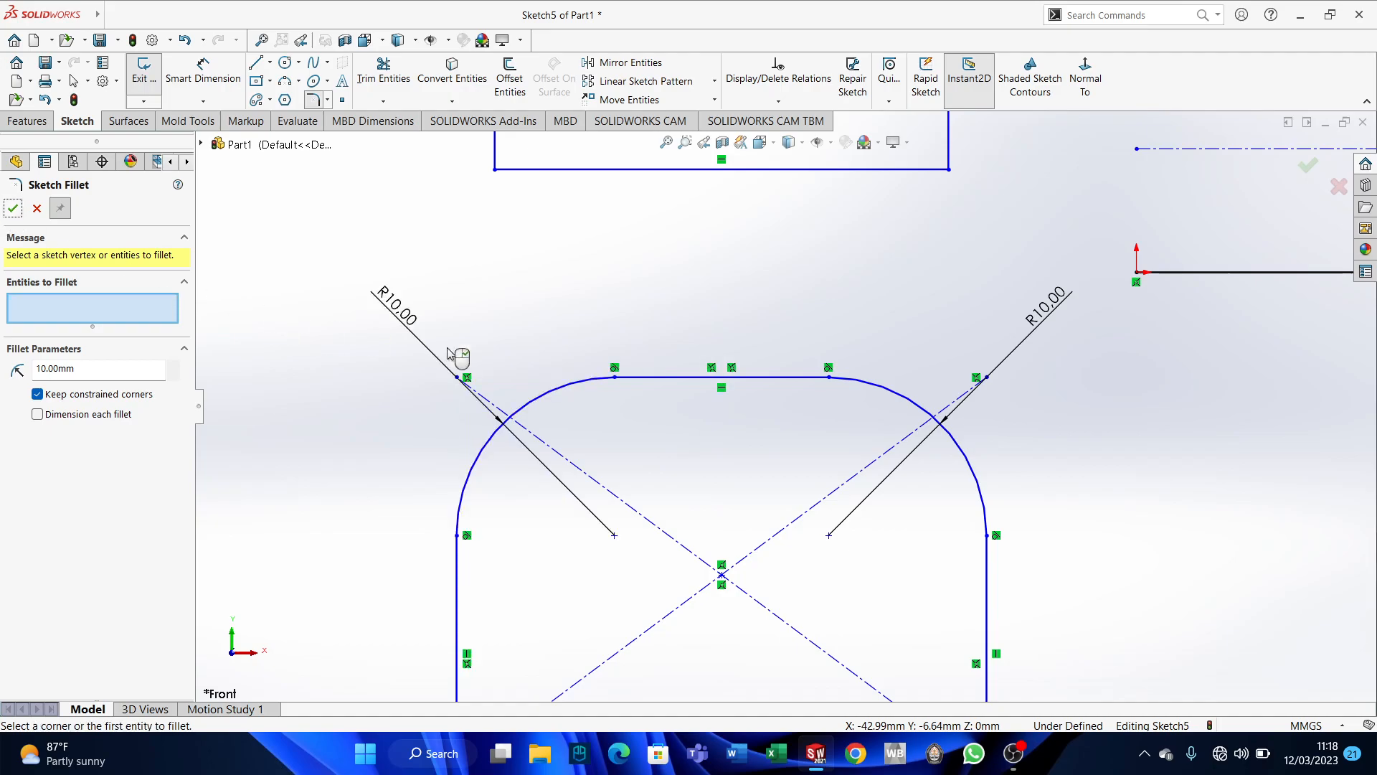
scroll(764, 396, "up", 2)
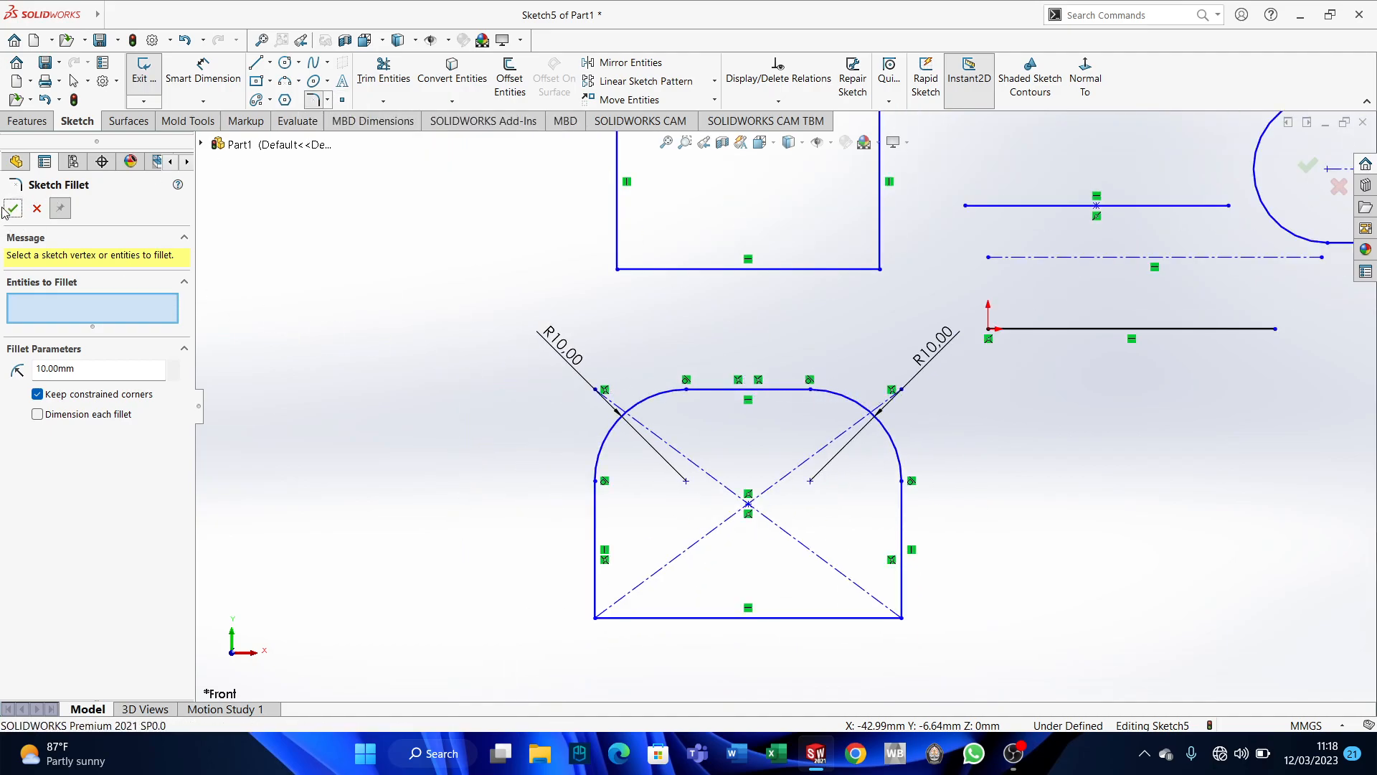
left_click(328, 100)
left_click(366, 121)
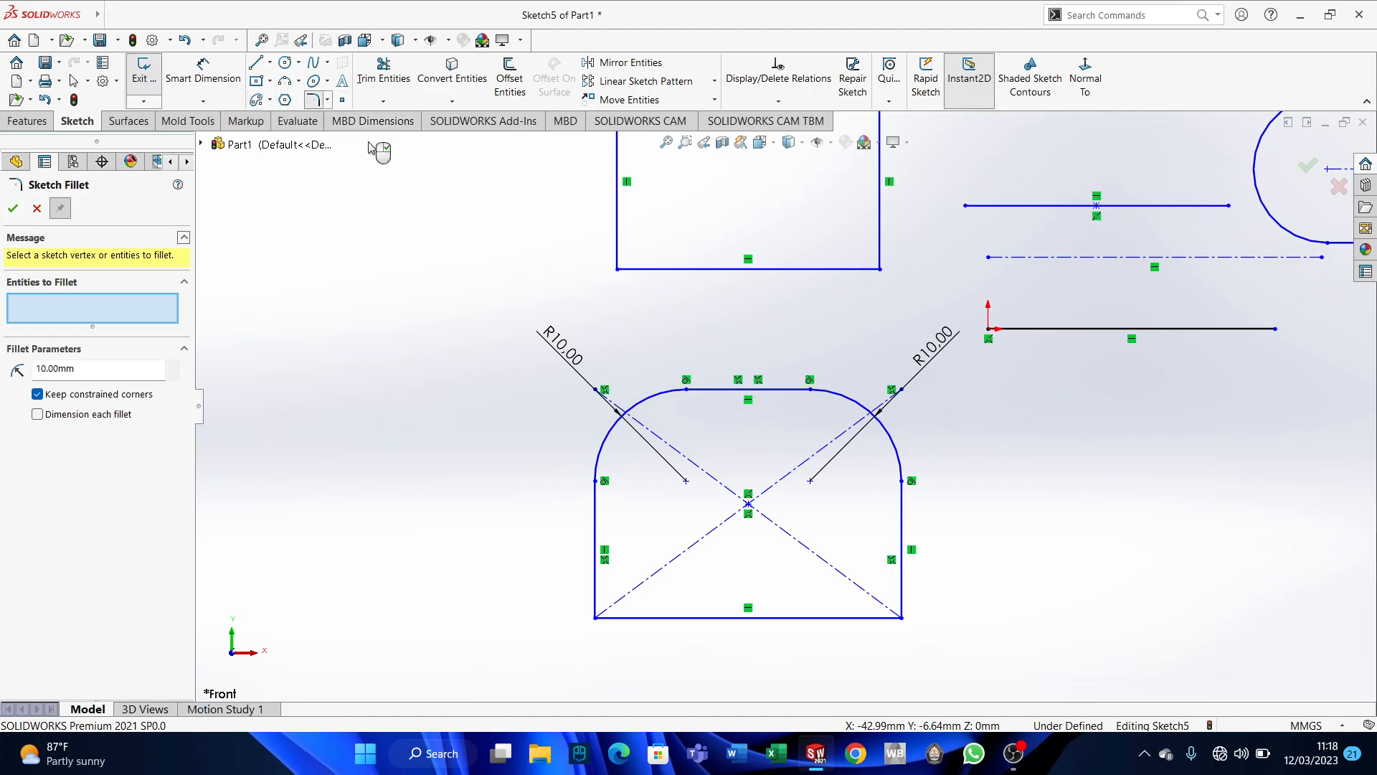
left_click(13, 208)
Chamfer the lower-left corner of the filleted rectangle using Distance-distance with an equal distance of 10 mm.
left_click(327, 102)
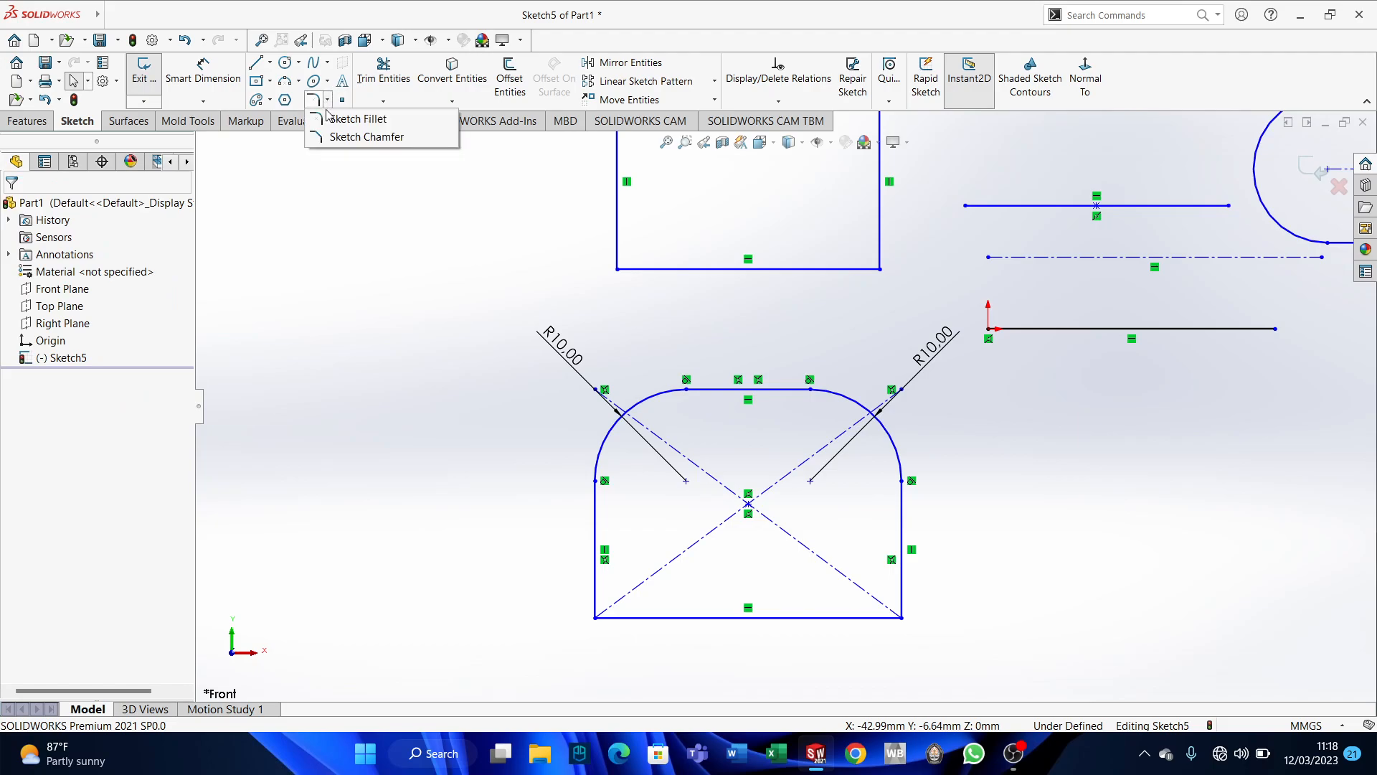
left_click(341, 138)
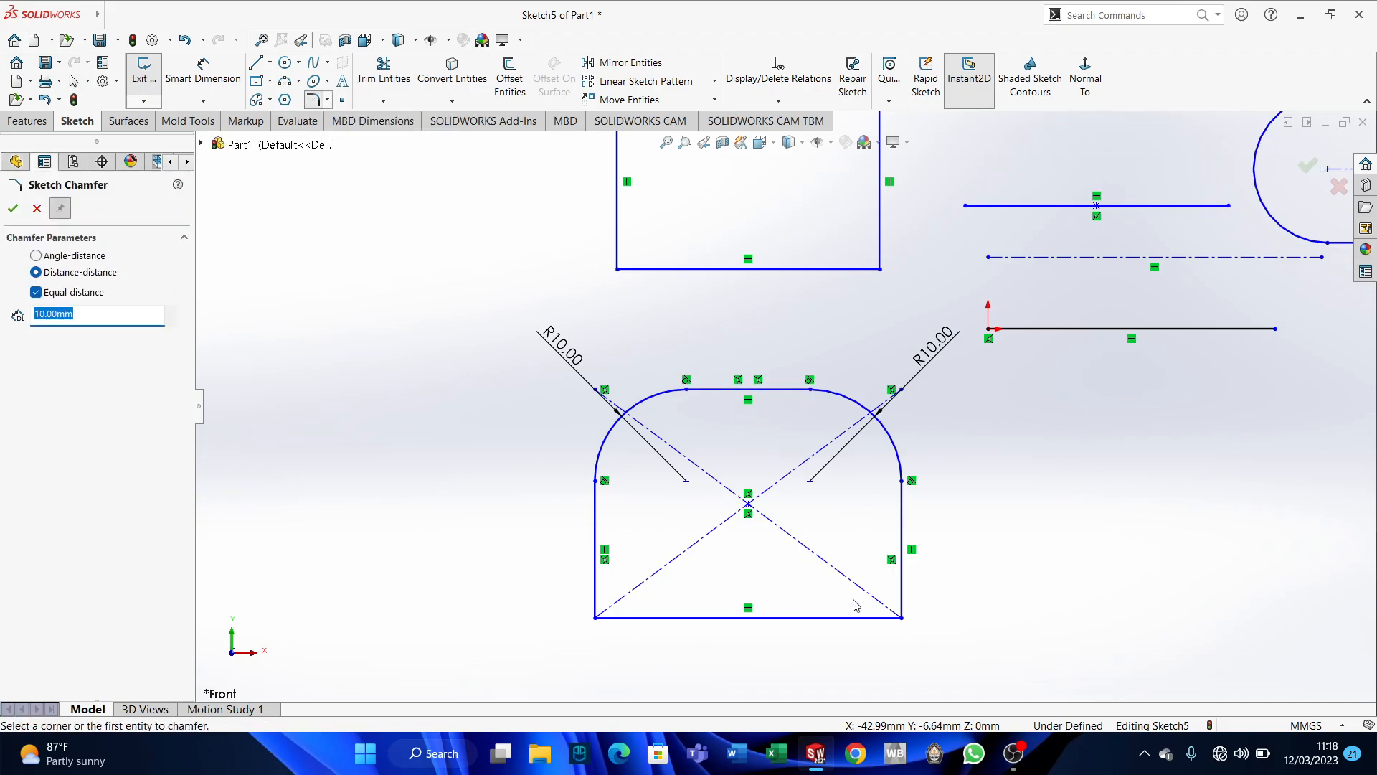
scroll(850, 595, "up", 2)
scroll(748, 535, "down", 3)
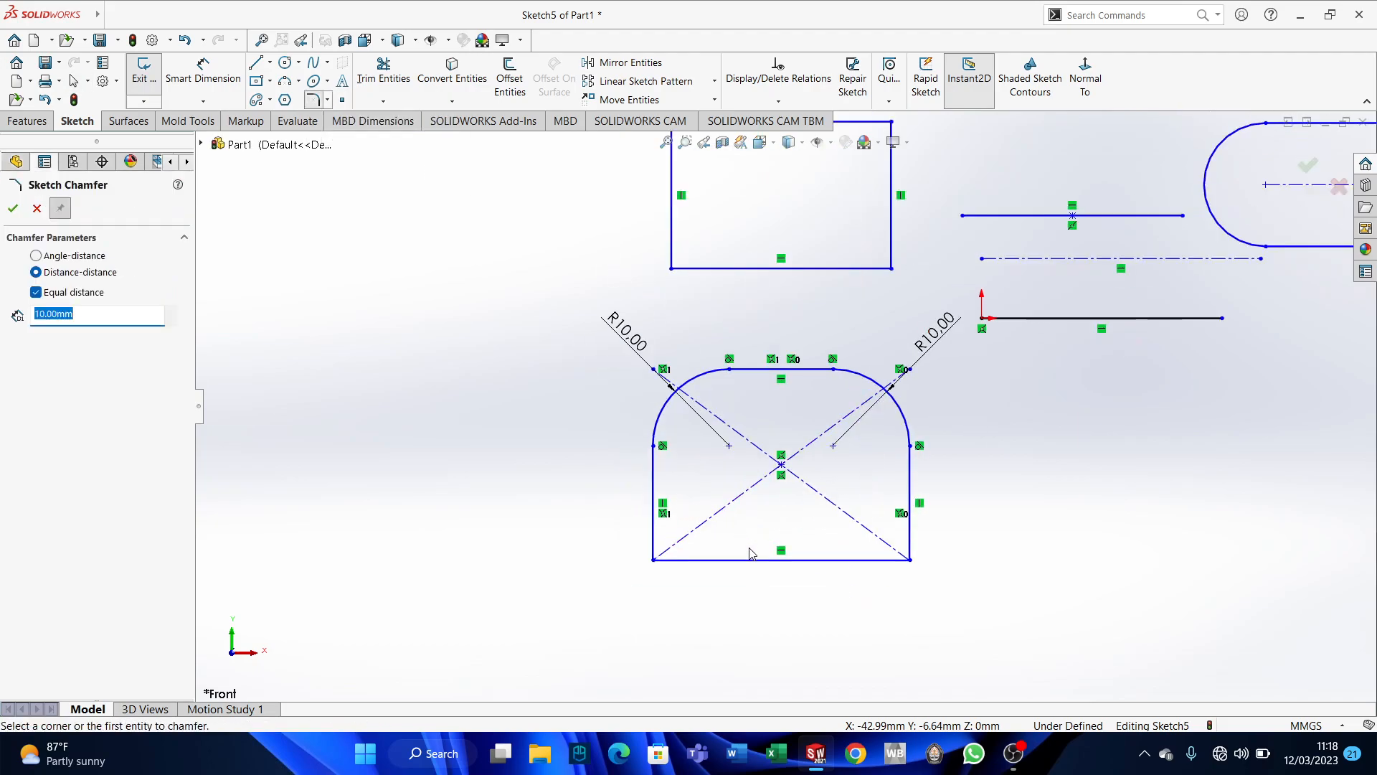
left_click(183, 237)
left_click(177, 240)
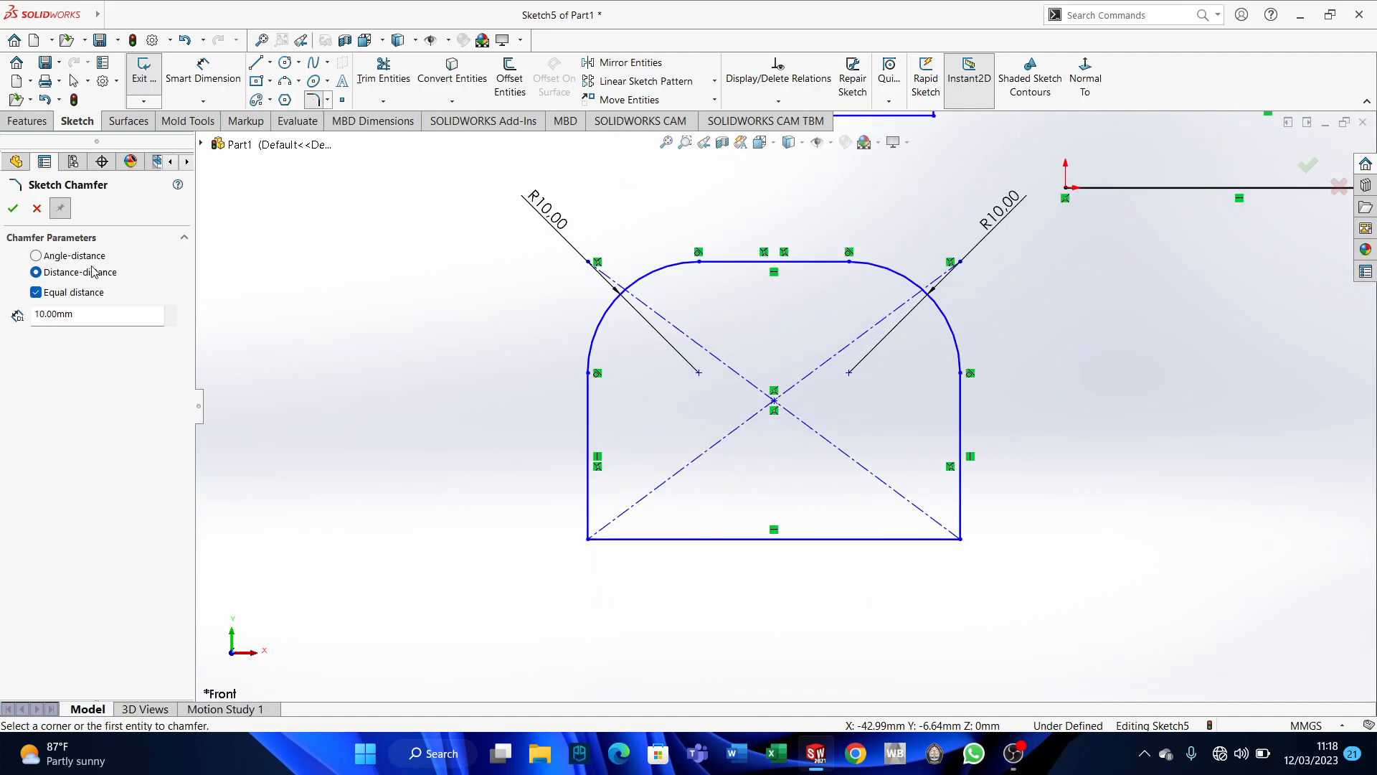
left_click(54, 257)
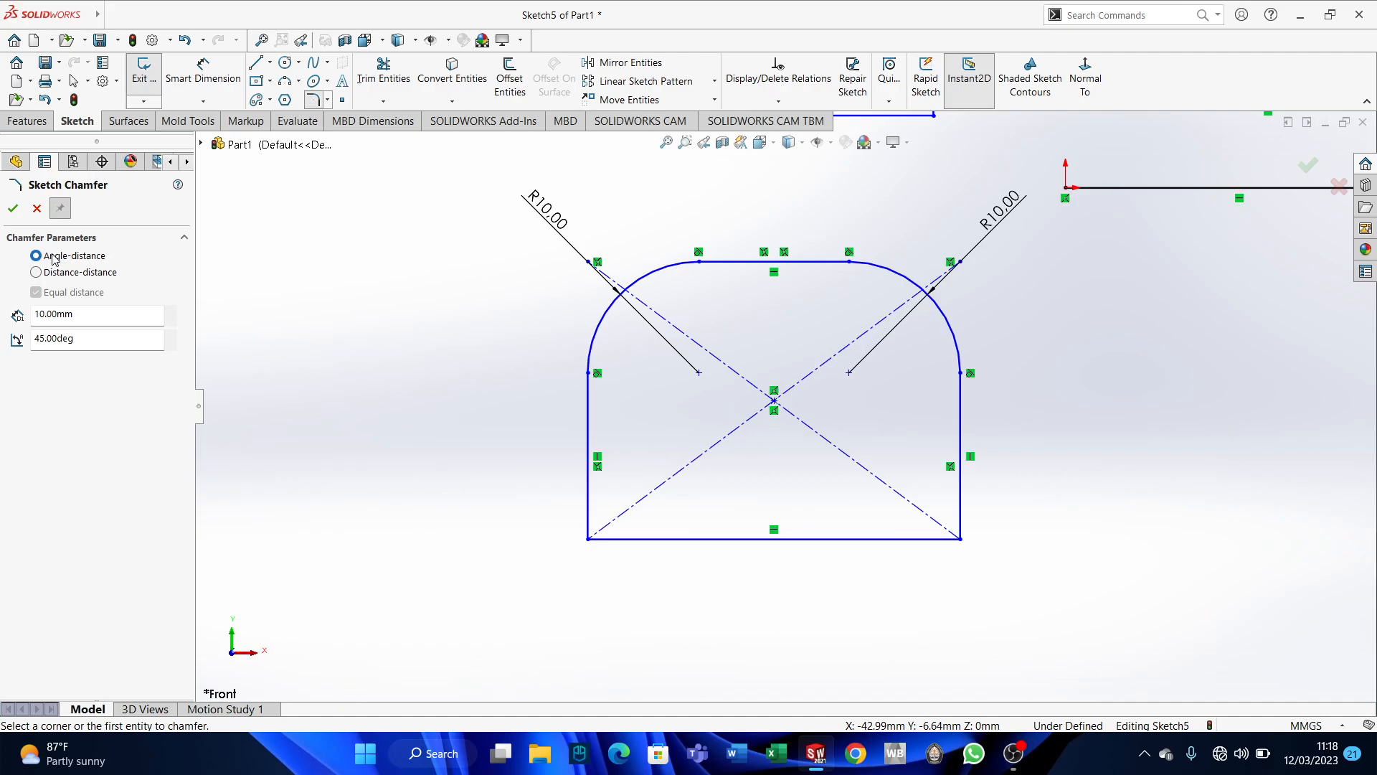
left_click(54, 271)
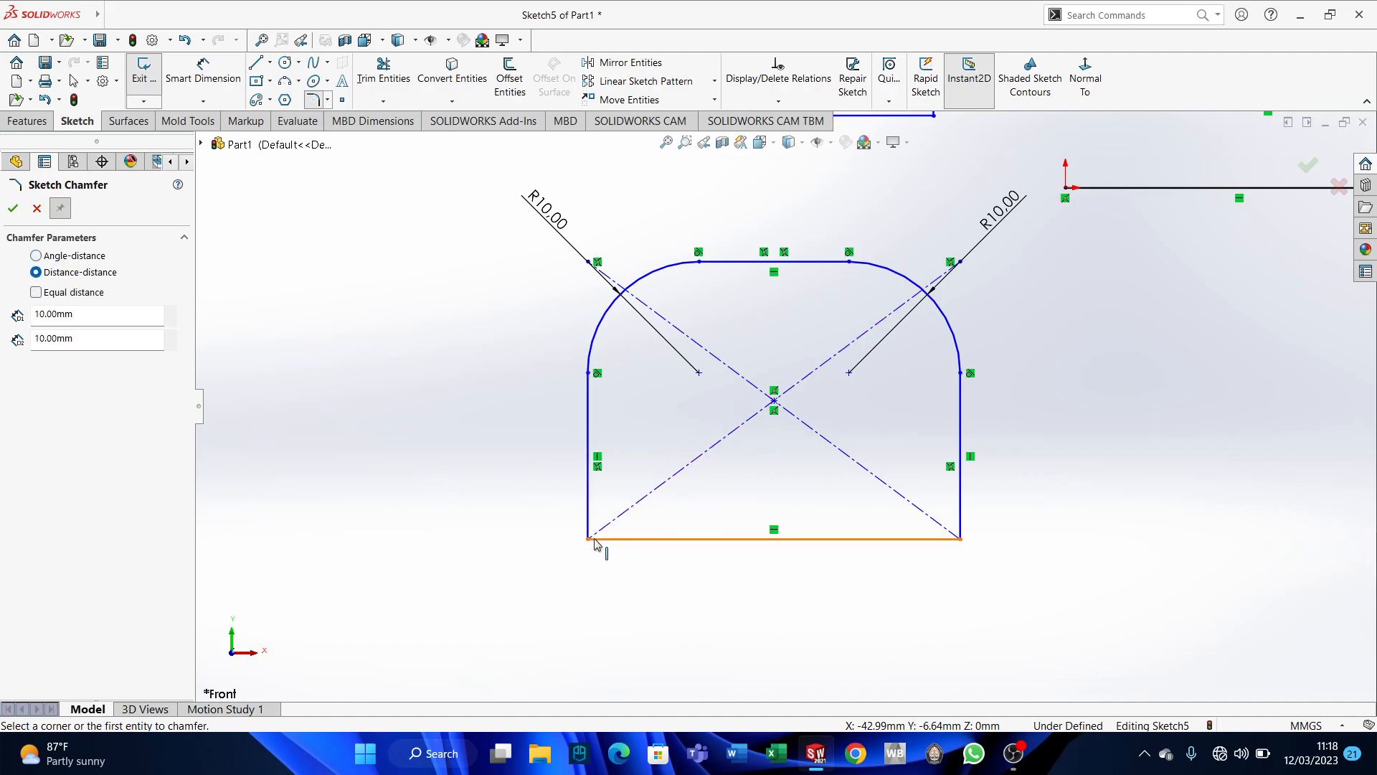
left_click(80, 300)
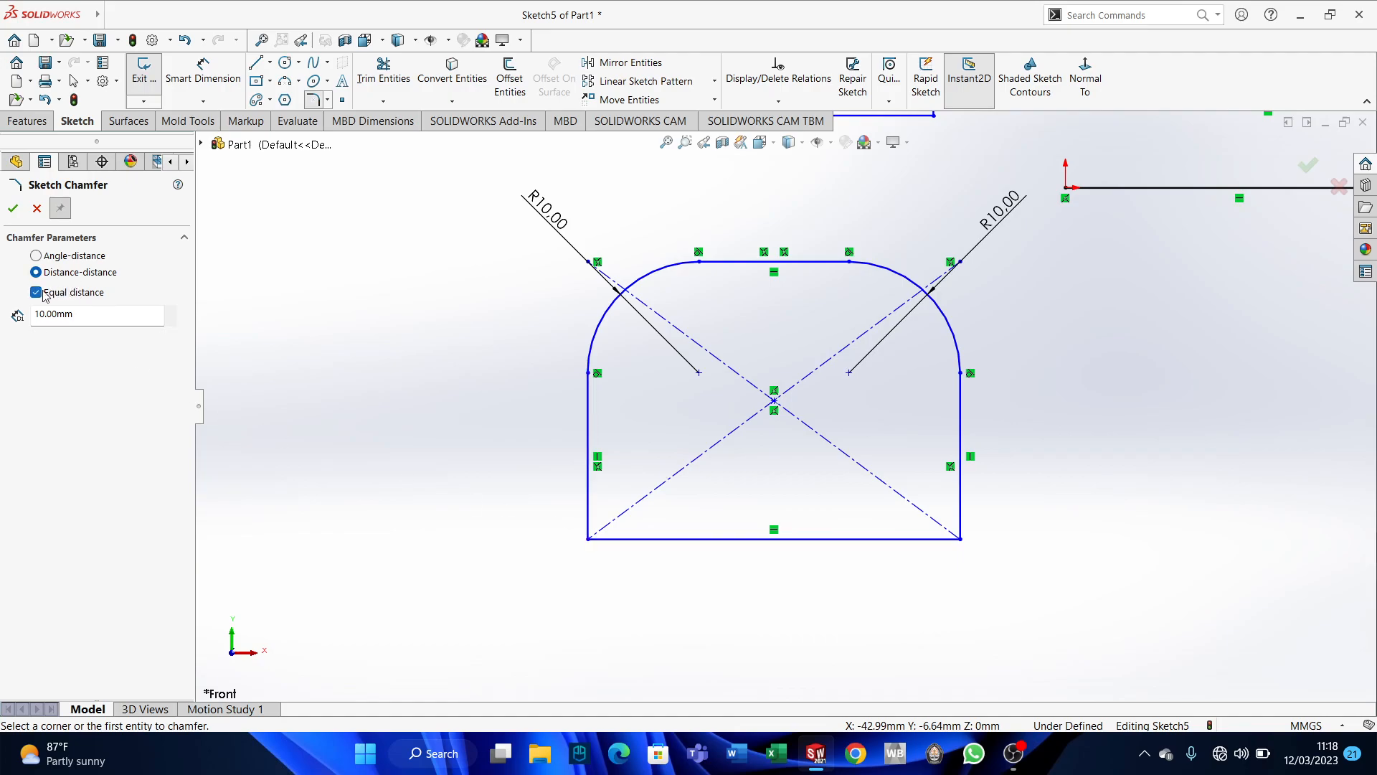
left_click(589, 540)
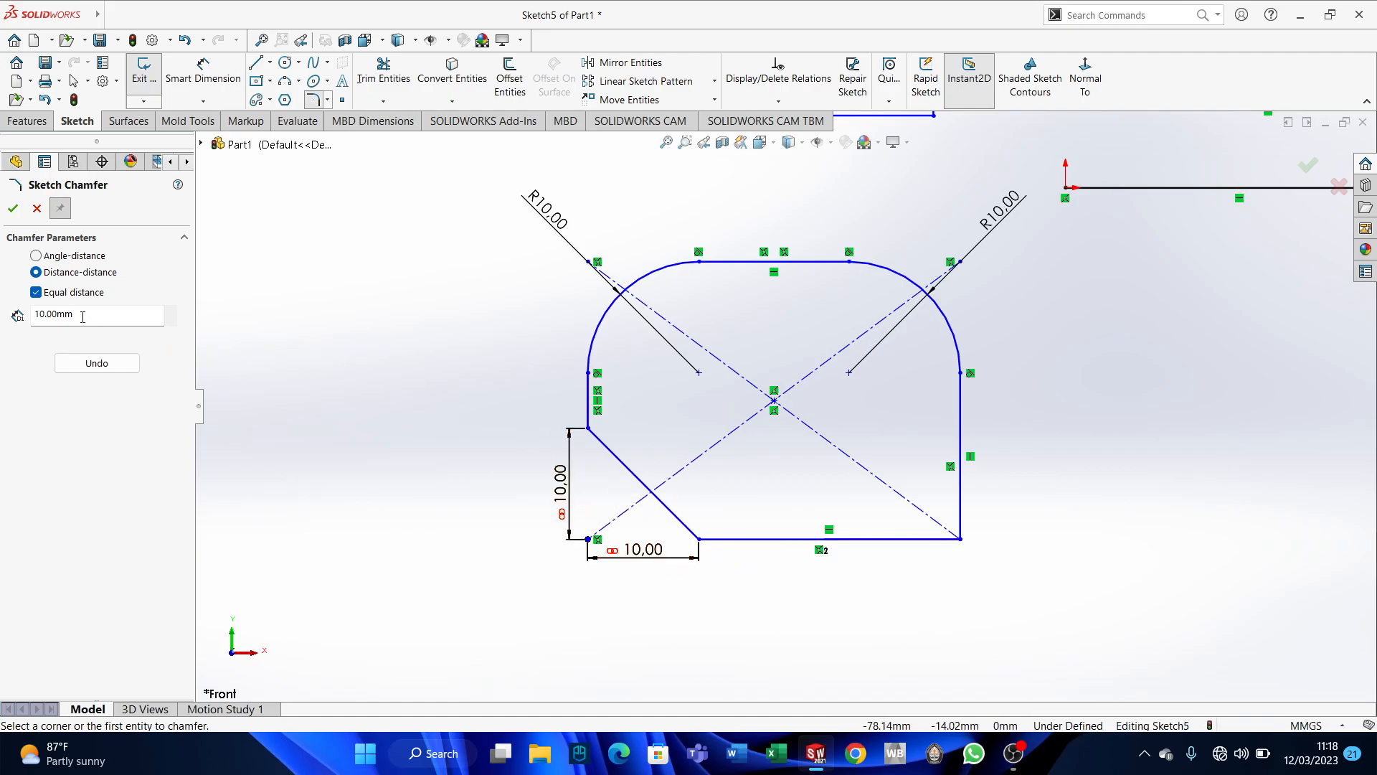
Chamfer the lower-right corner of the filleted rectangle with unequal distances, 5 mm along the right edge and 10 mm along the bottom edge.
left_click(37, 292)
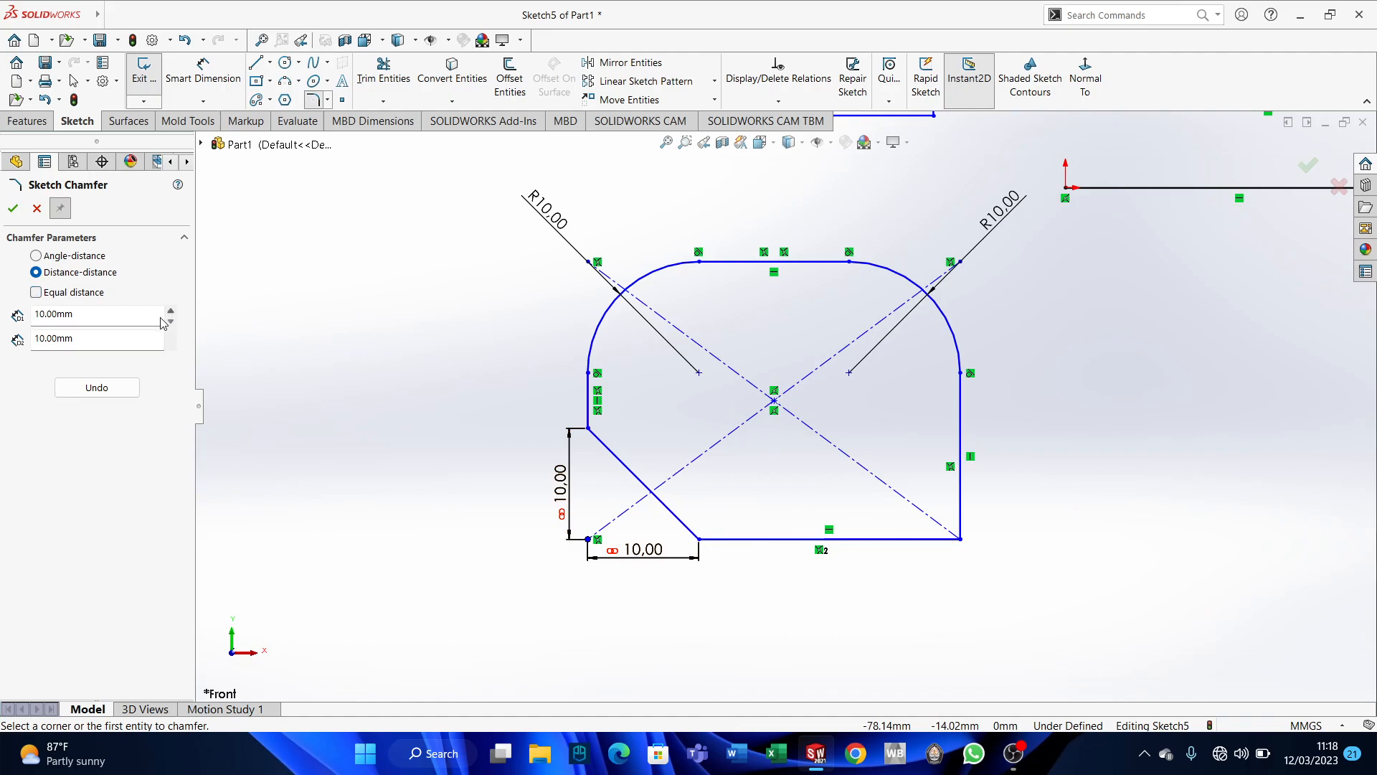
scroll(1018, 546, "down", 2)
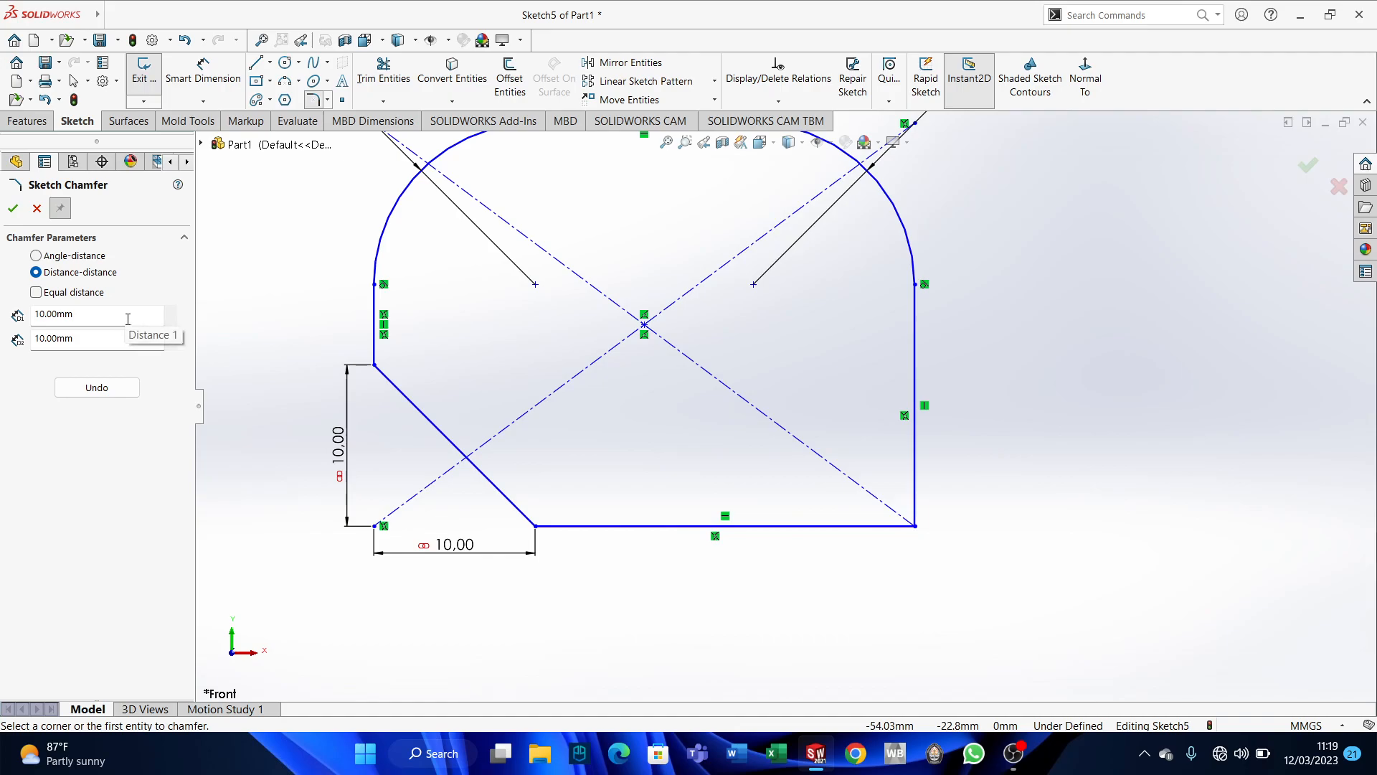
left_click_drag(128, 317, 3, 315)
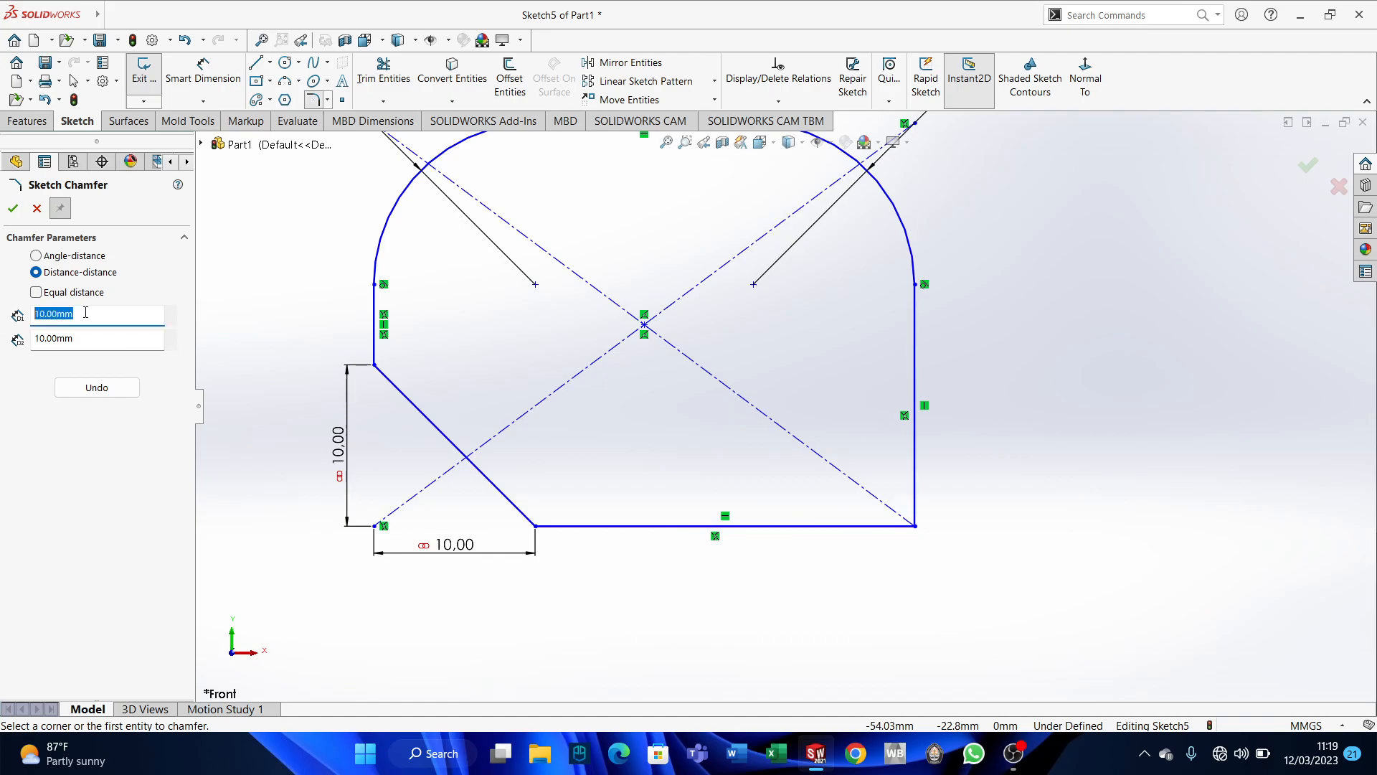
type("5")
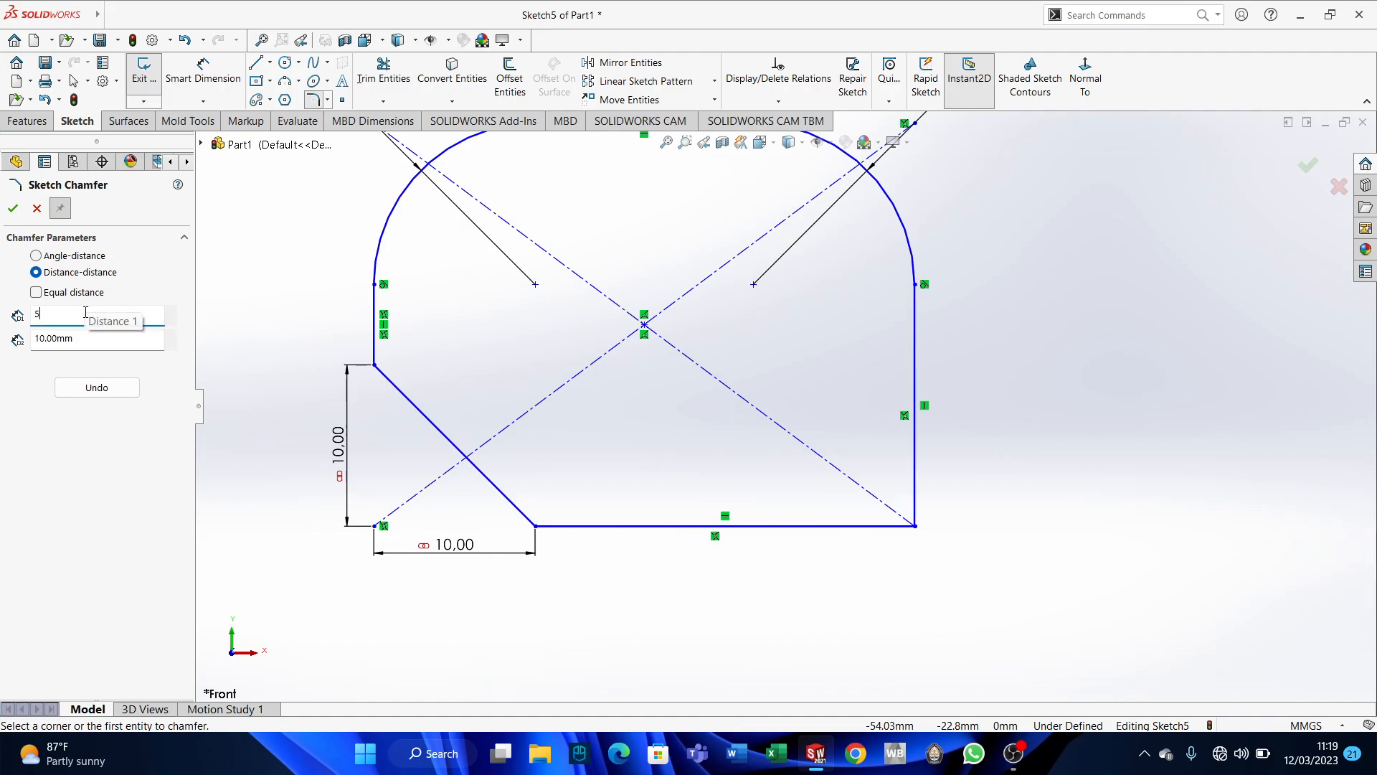
left_click(917, 448)
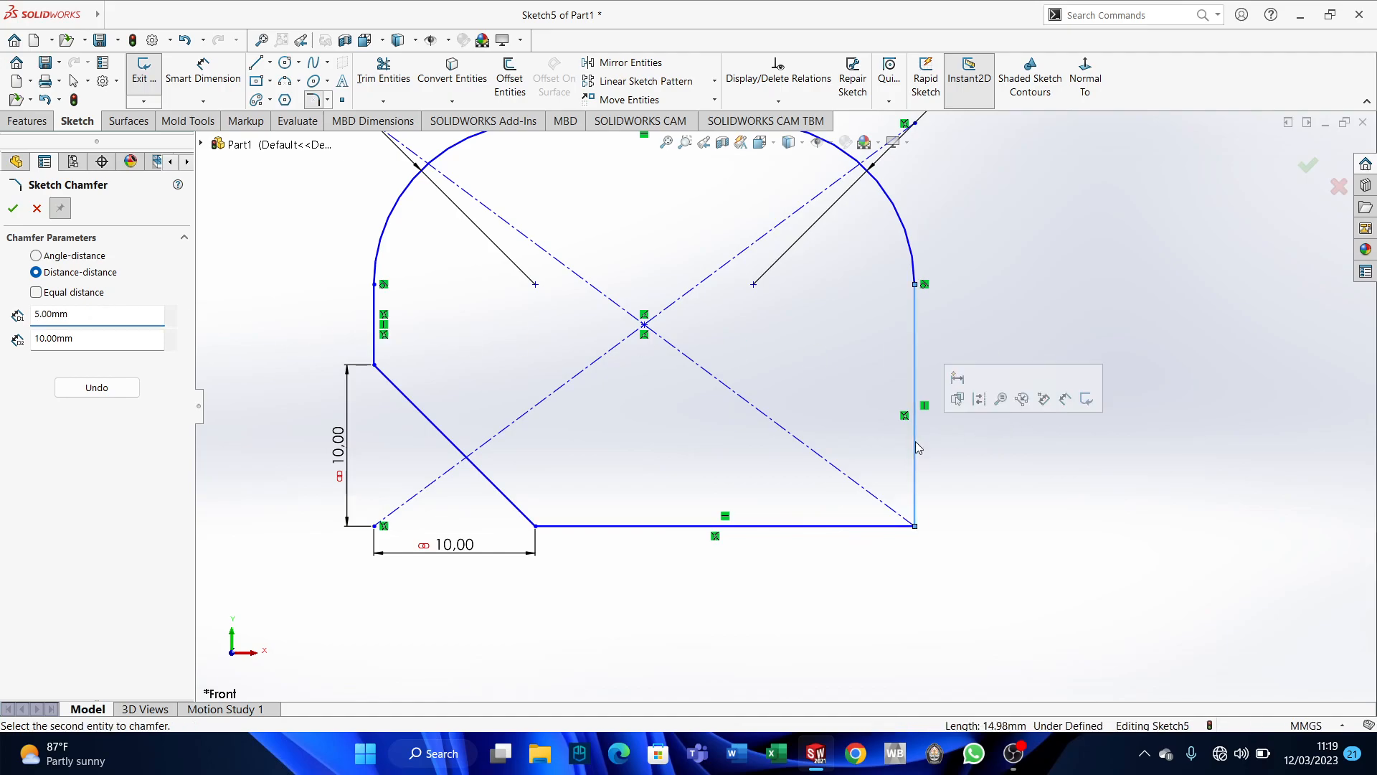
left_click(869, 525)
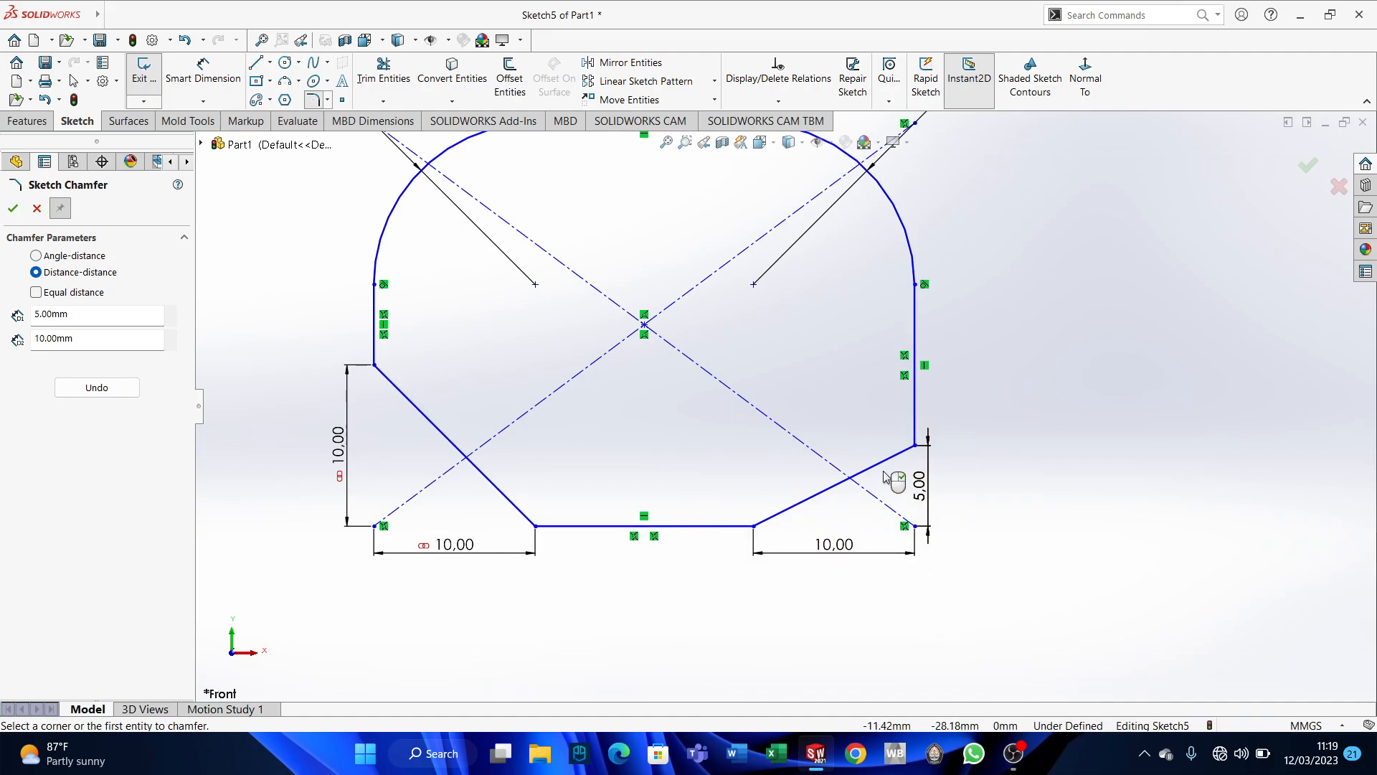
Chamfer the lower-left corner of the upper rectangle using Distance-distance, 10 mm along the left edge and 3 mm along the bottom edge.
scroll(888, 477, "up", 5)
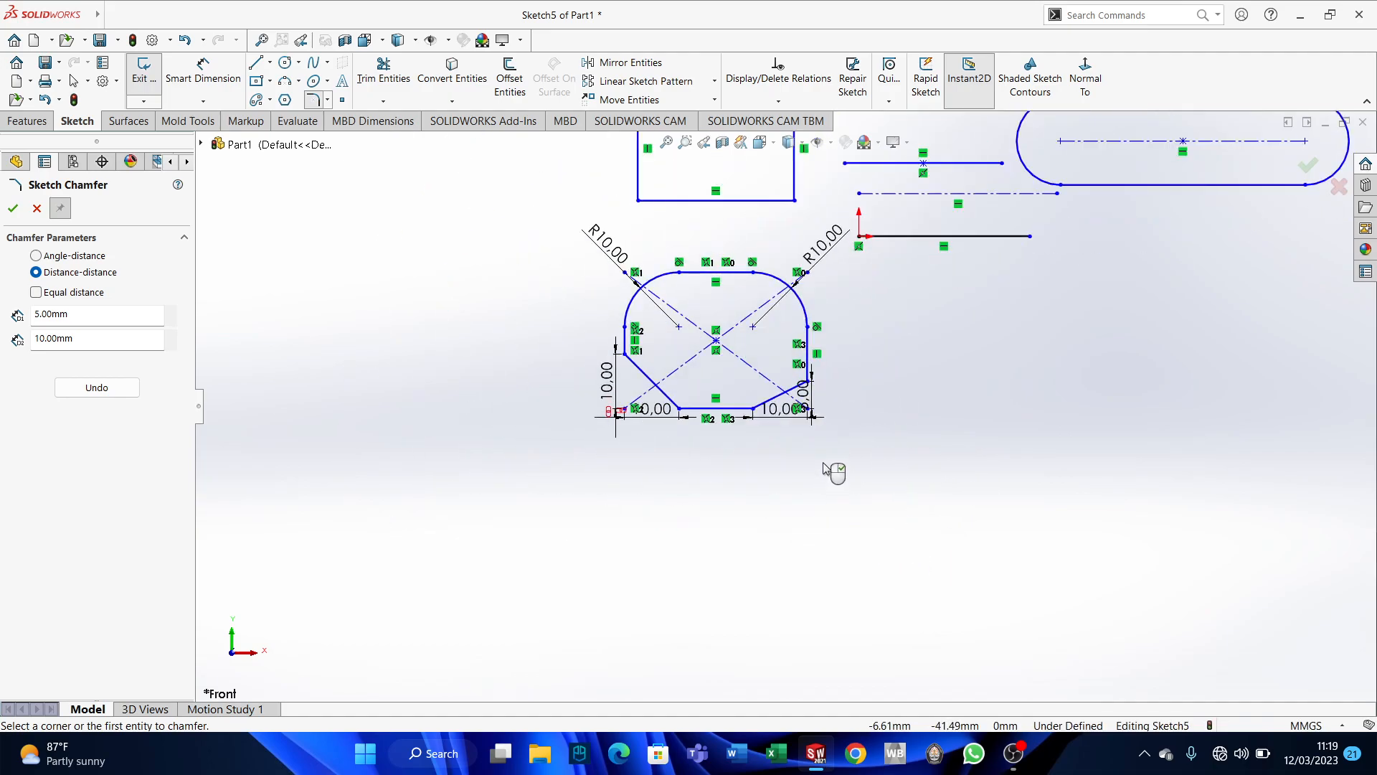
scroll(806, 375, "down", 5)
scroll(810, 430, "up", 4)
scroll(810, 427, "up", 2)
scroll(788, 199, "down", 5)
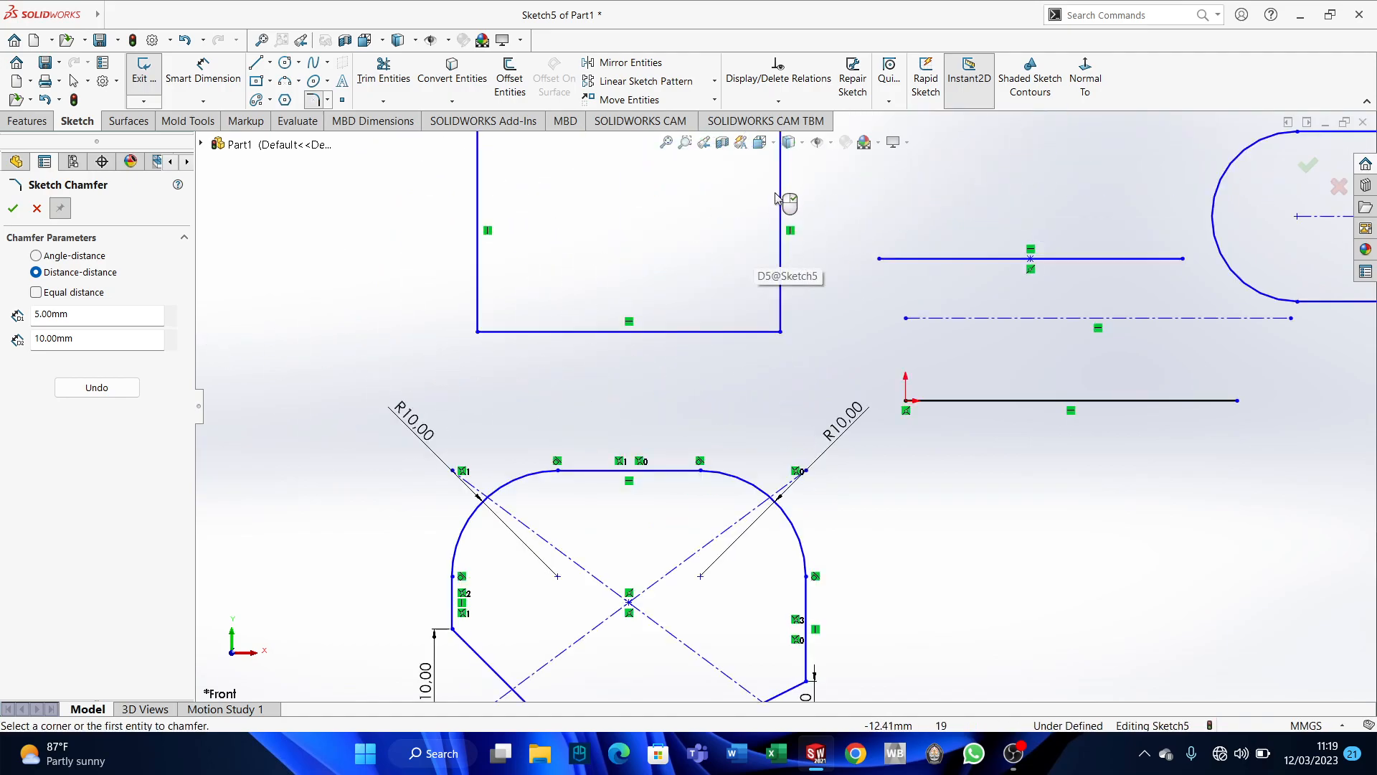
left_click(117, 311)
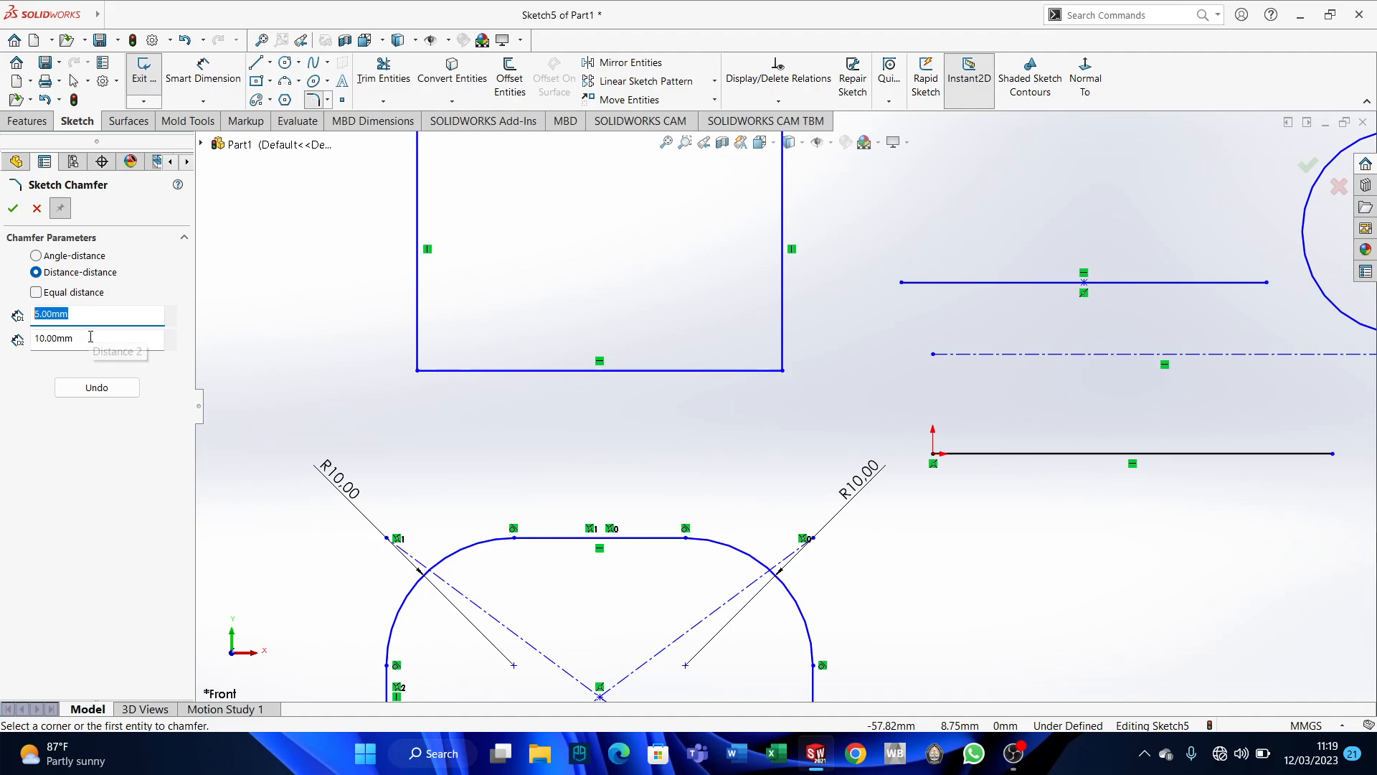
type("10")
key("Tab")
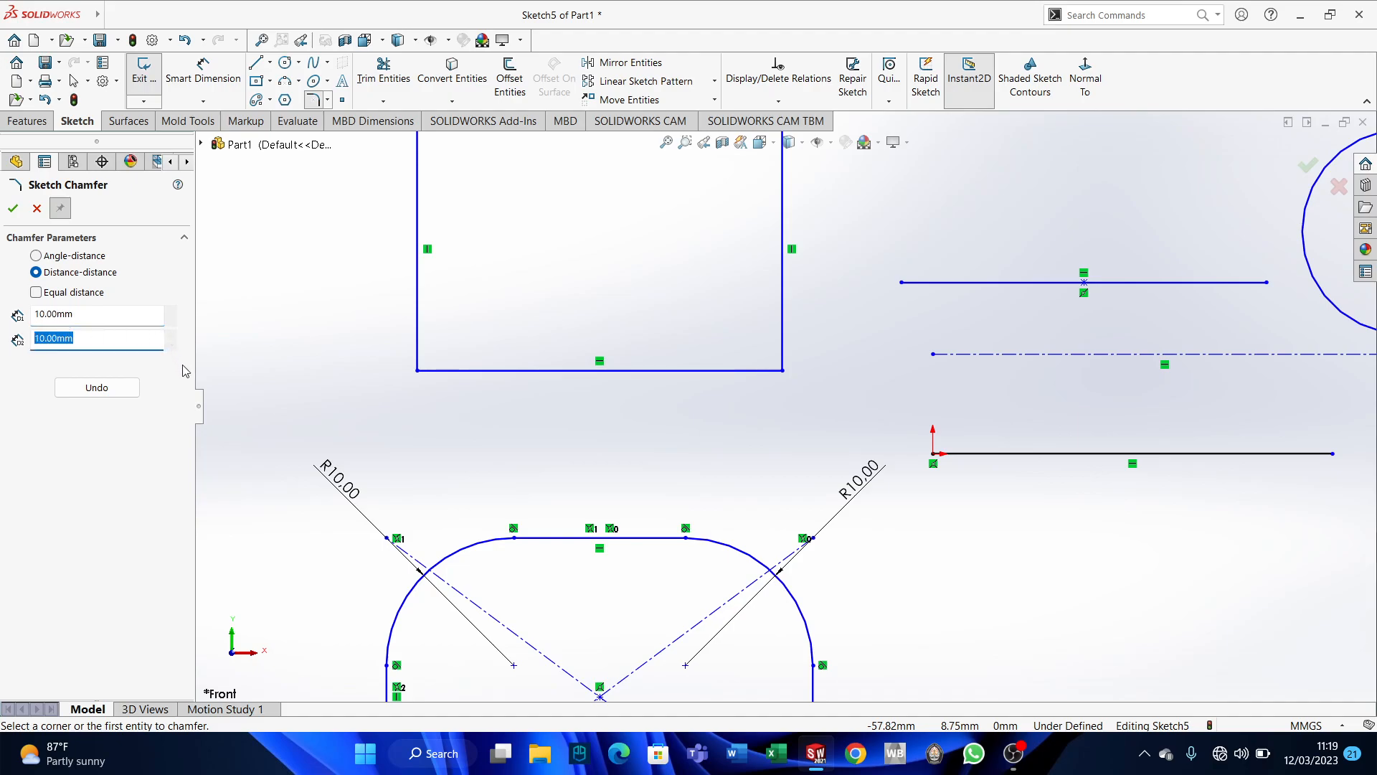
type("3")
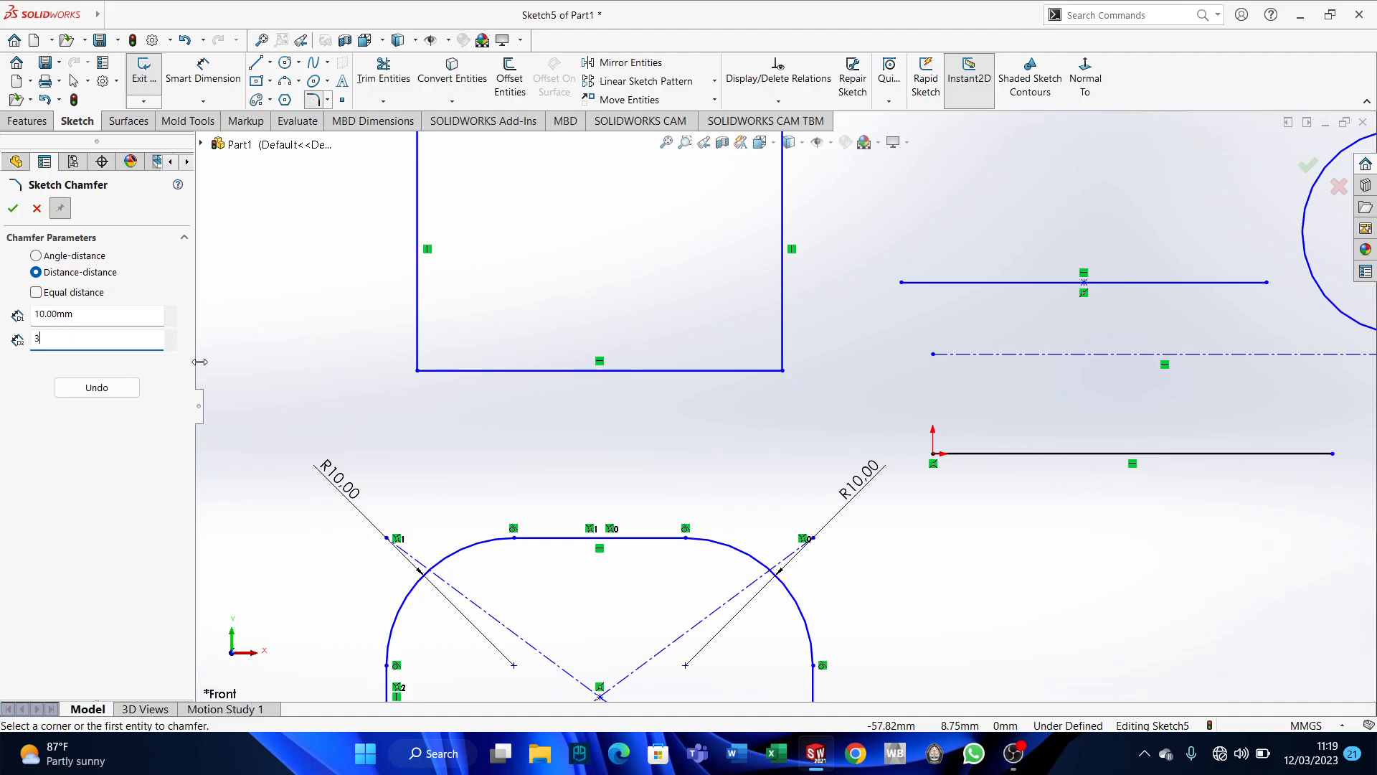
left_click(423, 307)
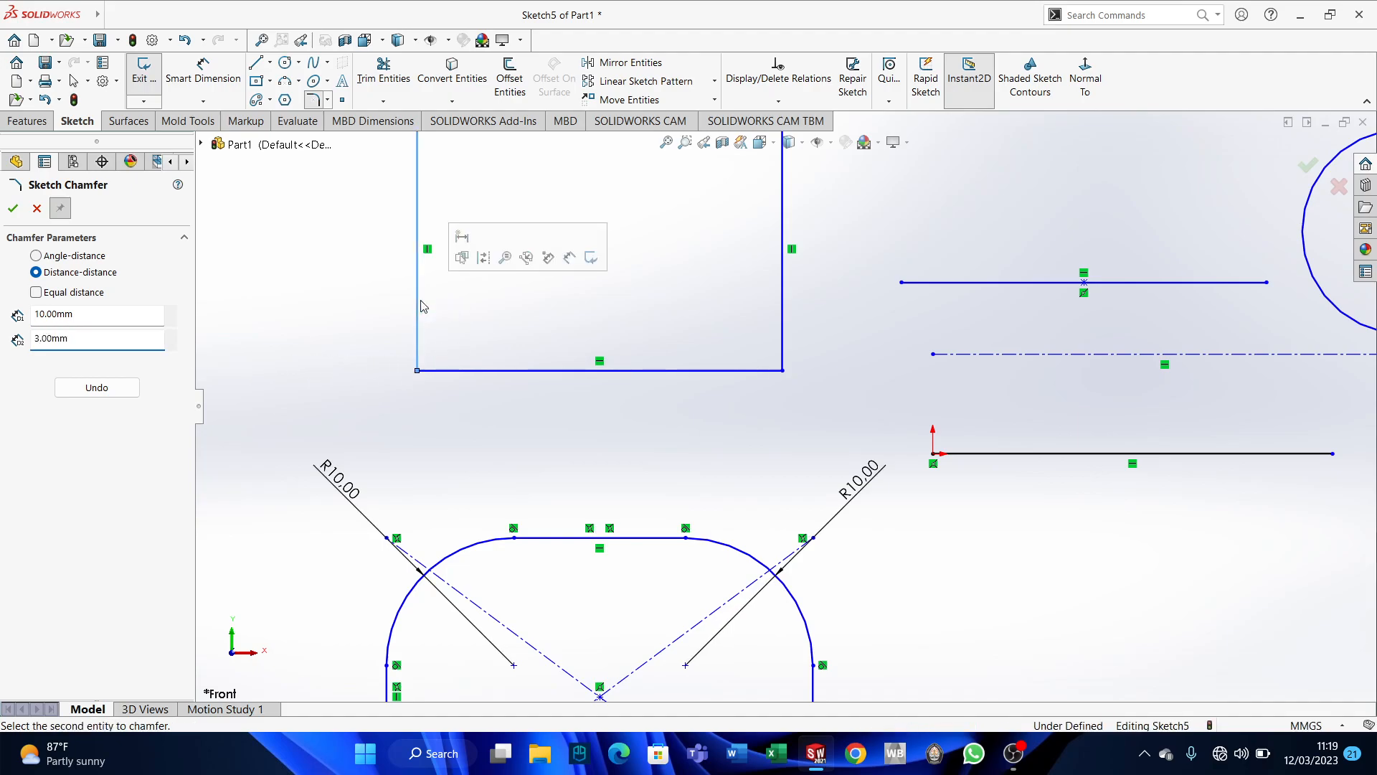
left_click(481, 371)
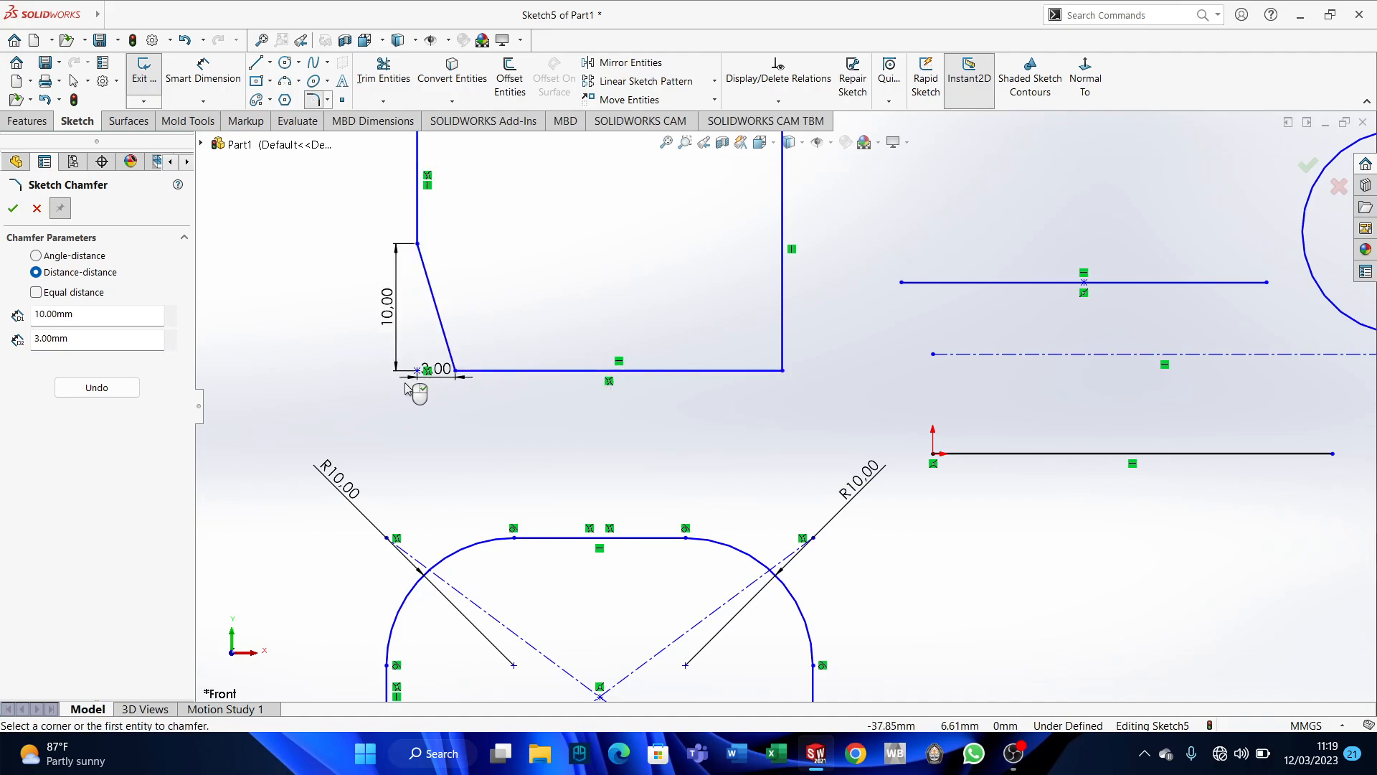
Chamfer the lower-right corner of the upper rectangle using Angle-distance, 10 mm along the bottom edge at 45°.
key("z")
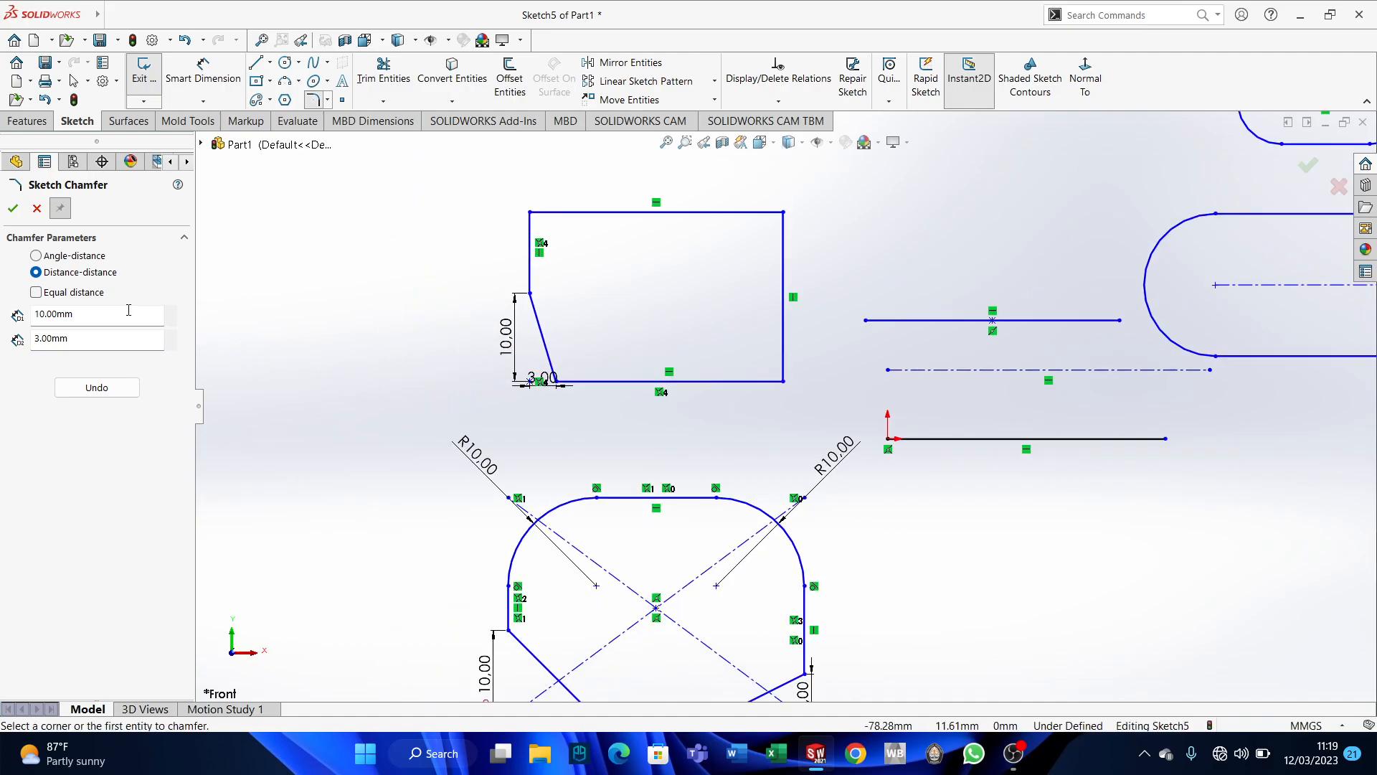
left_click(84, 260)
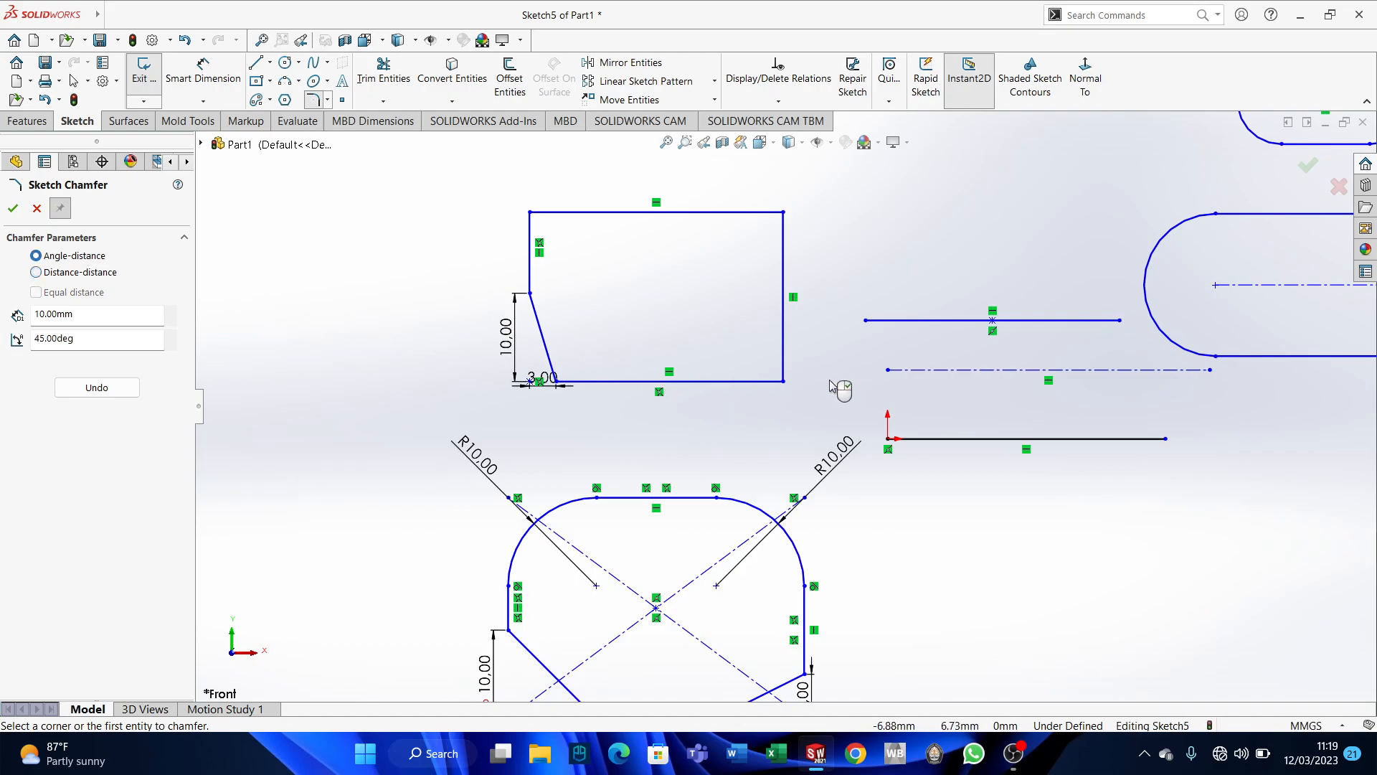
scroll(759, 357, "down", 3)
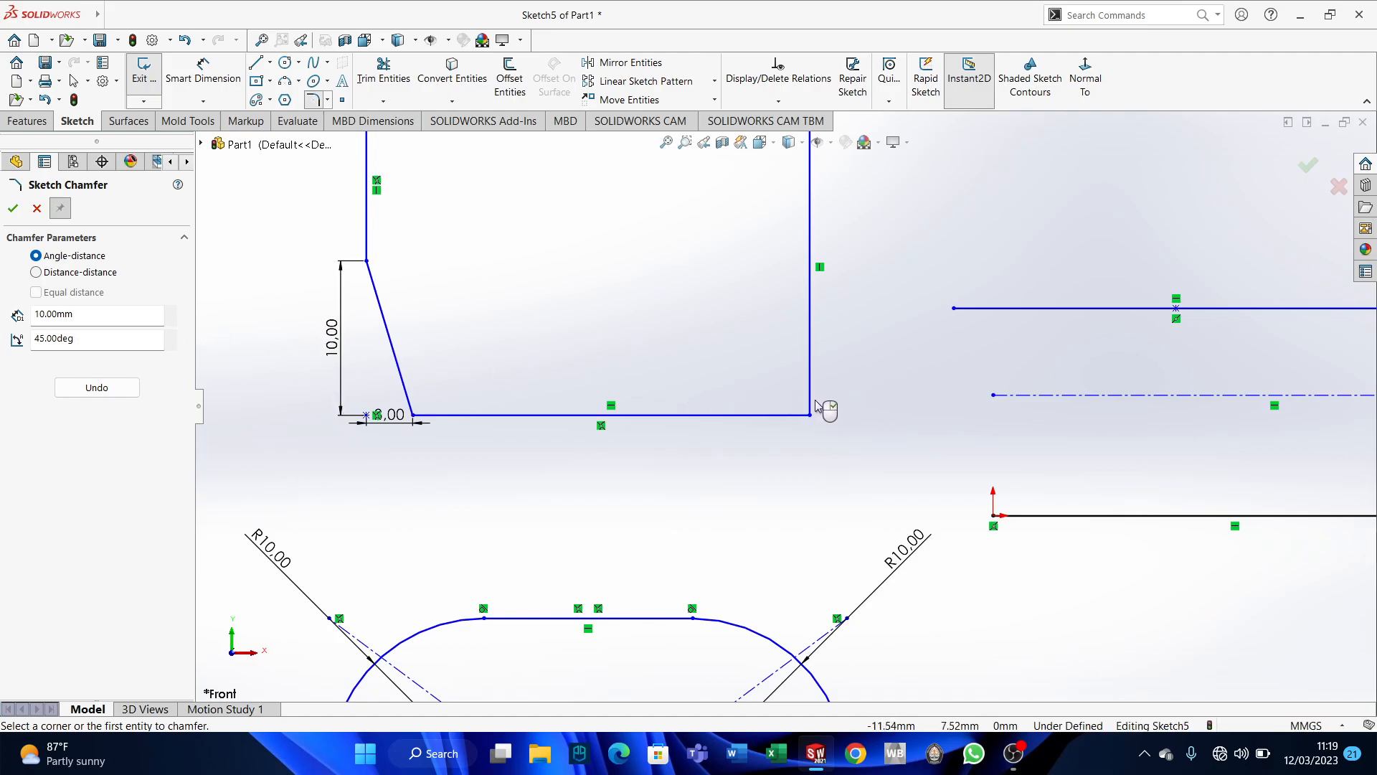
left_click(784, 421)
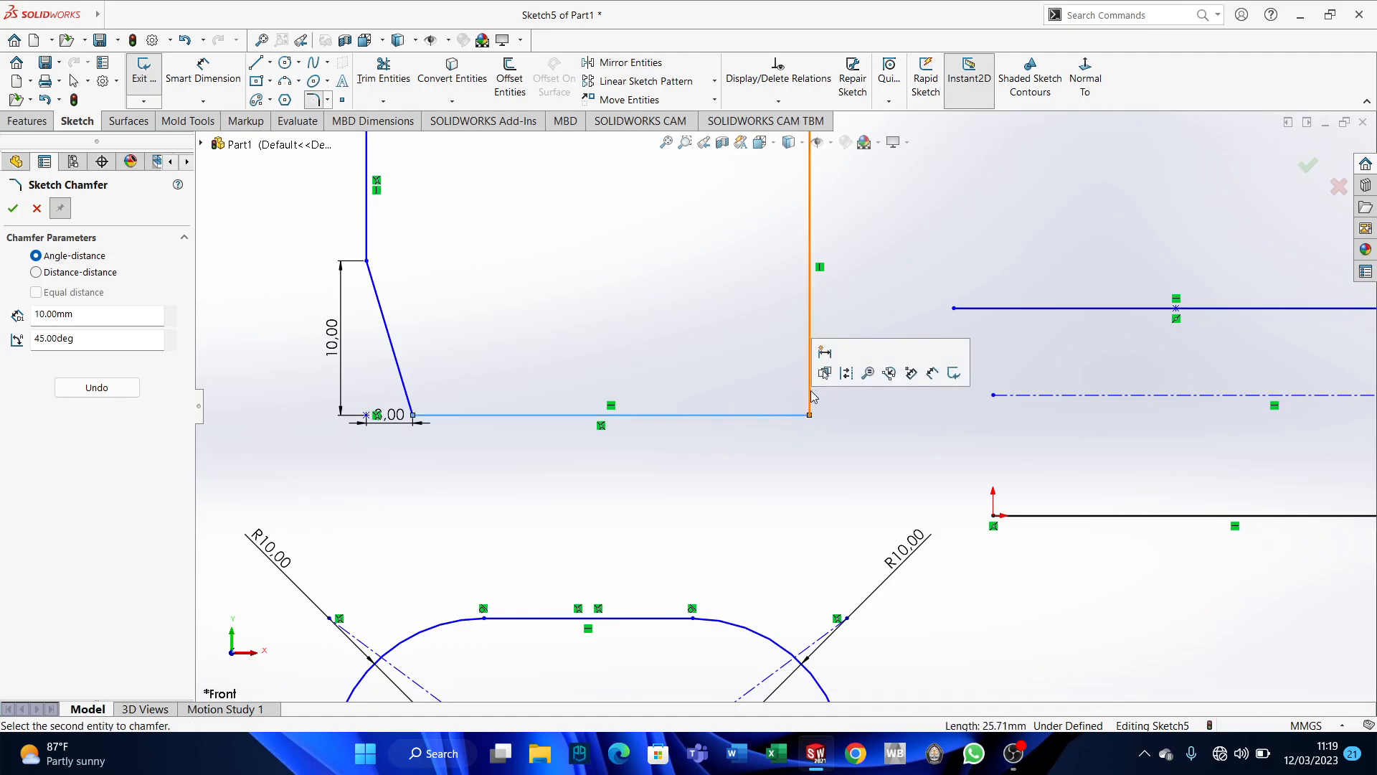
left_click(811, 396)
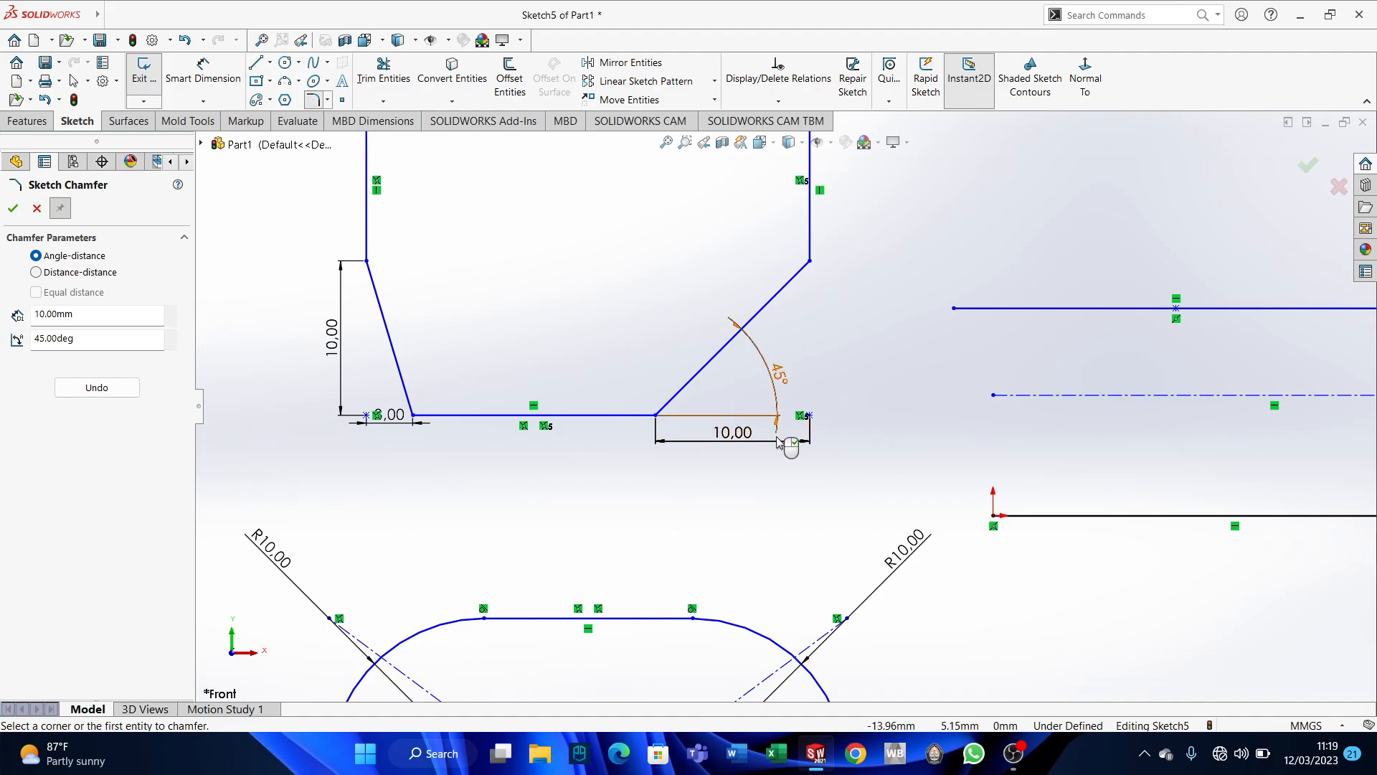
Try to chamfer the upper-left corner of the upper rectangle with a 10 mm distance at 60° from the left edge.
scroll(718, 401, "up", 3)
scroll(747, 338, "down", 3)
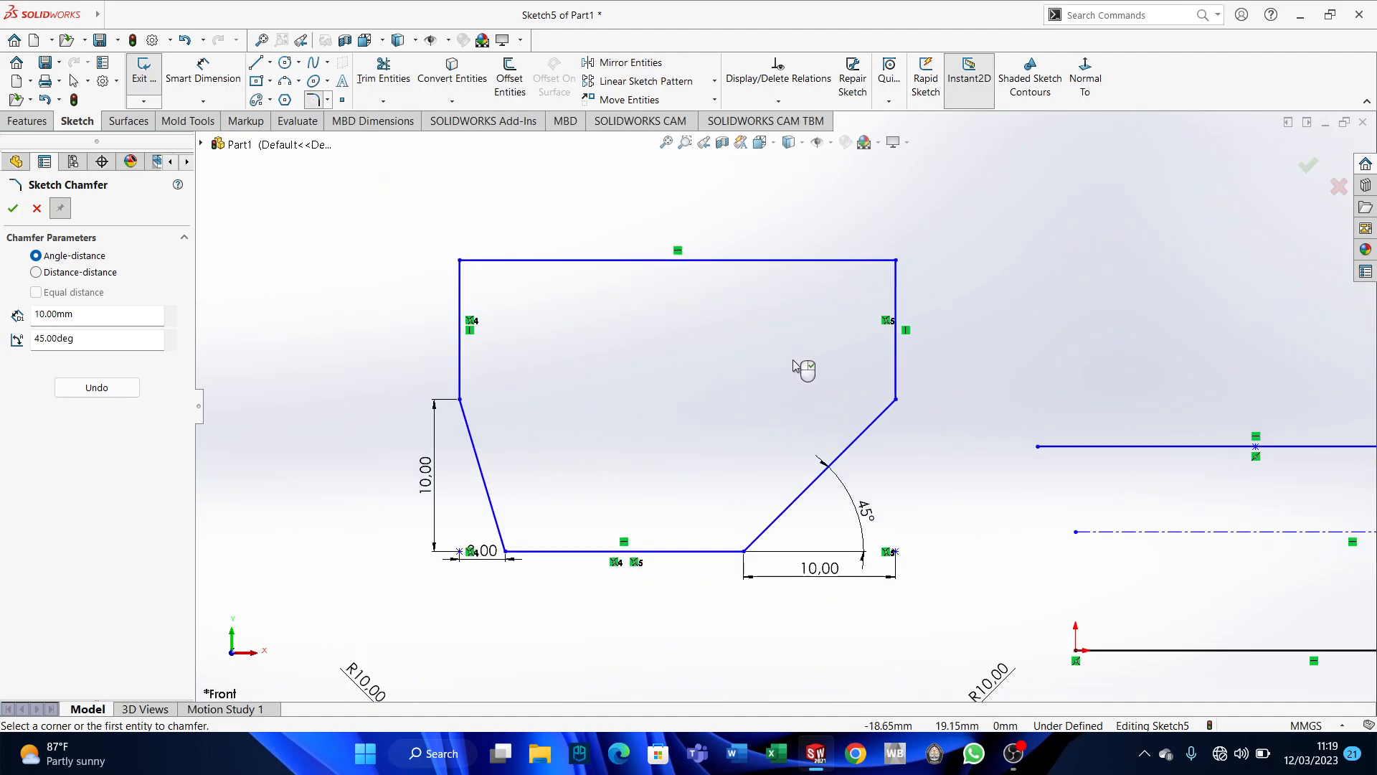
left_click(72, 338)
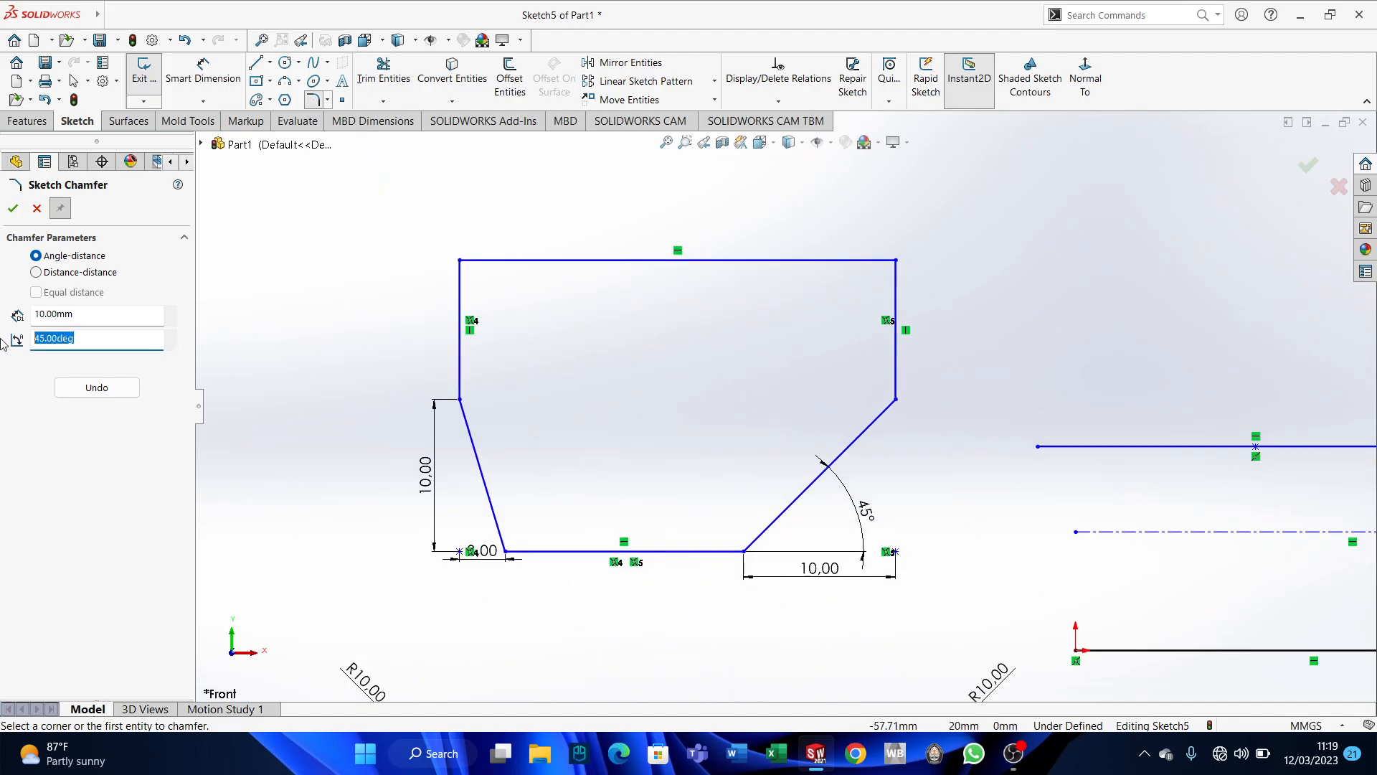
type("60")
left_click(463, 300)
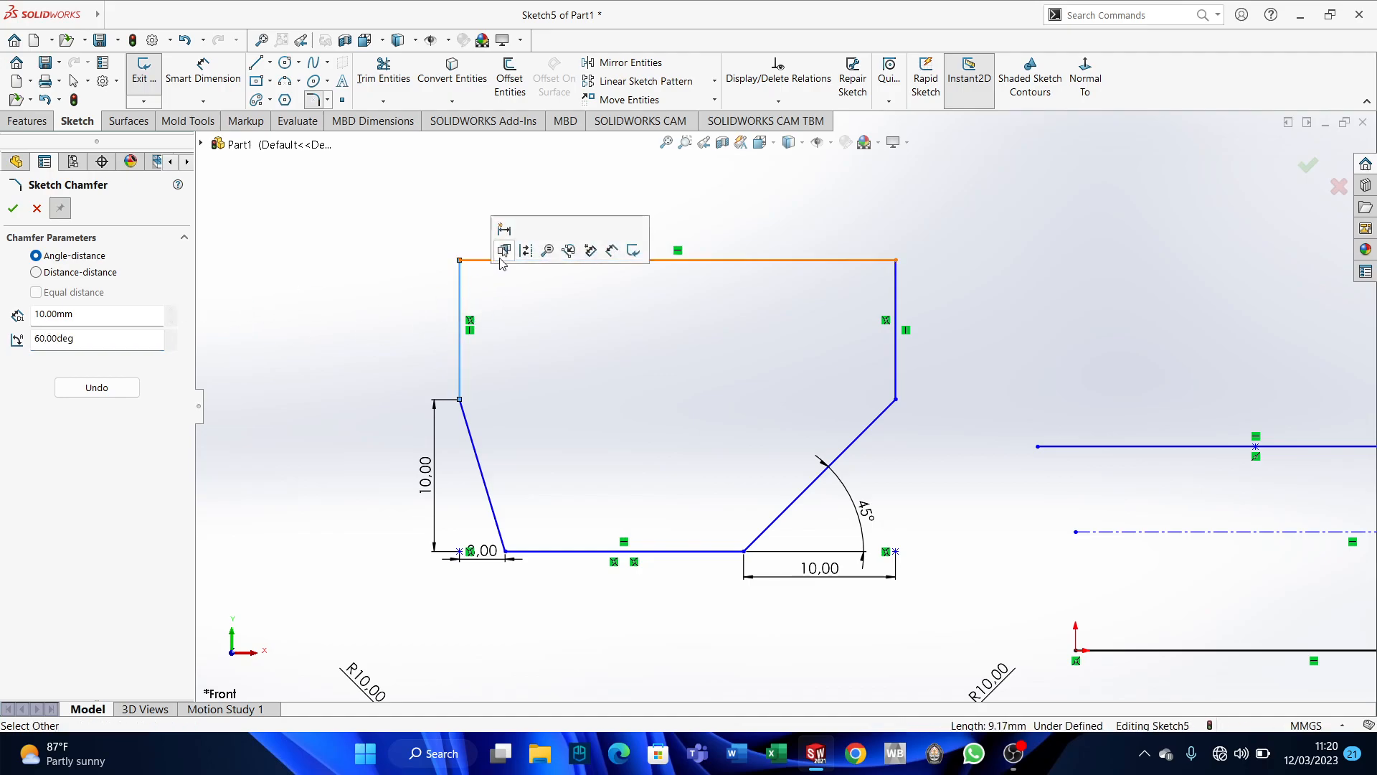
left_click(662, 262)
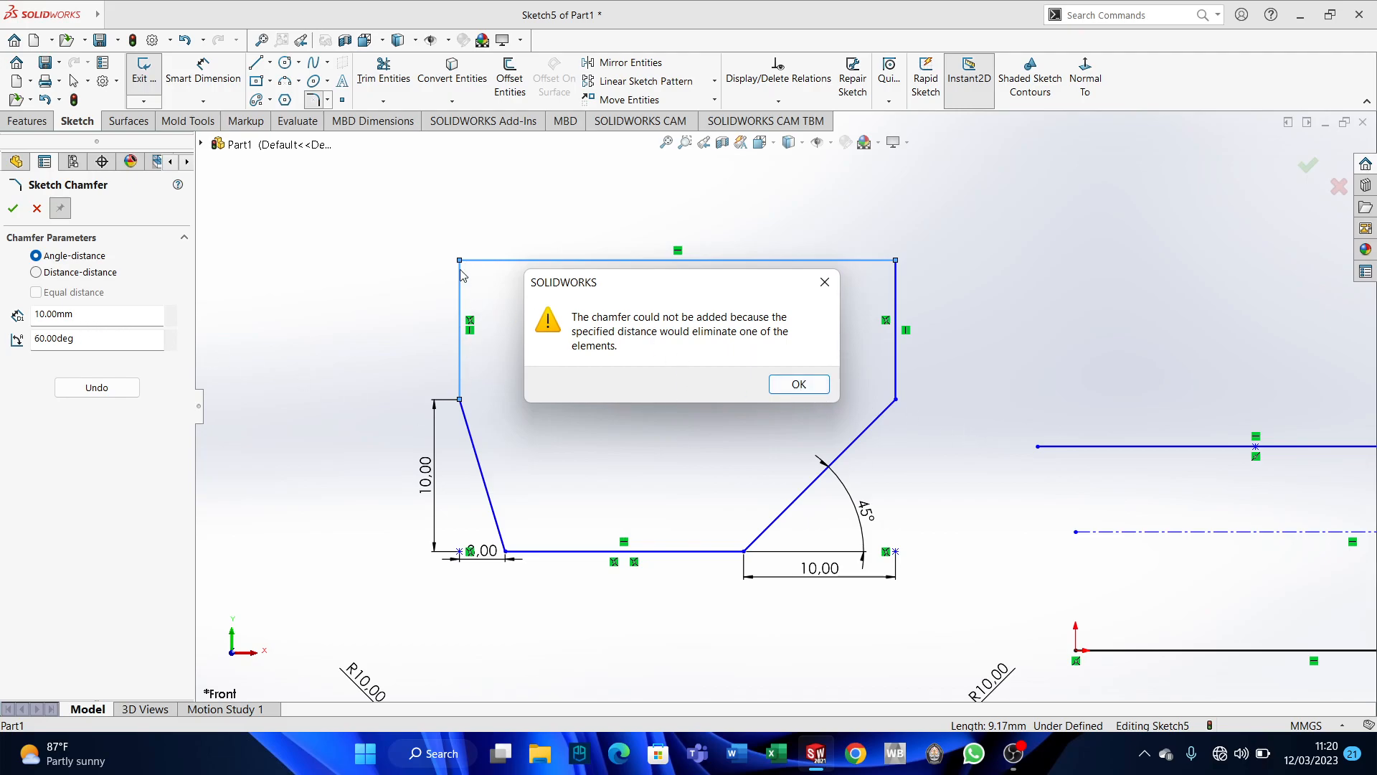
left_click(797, 383)
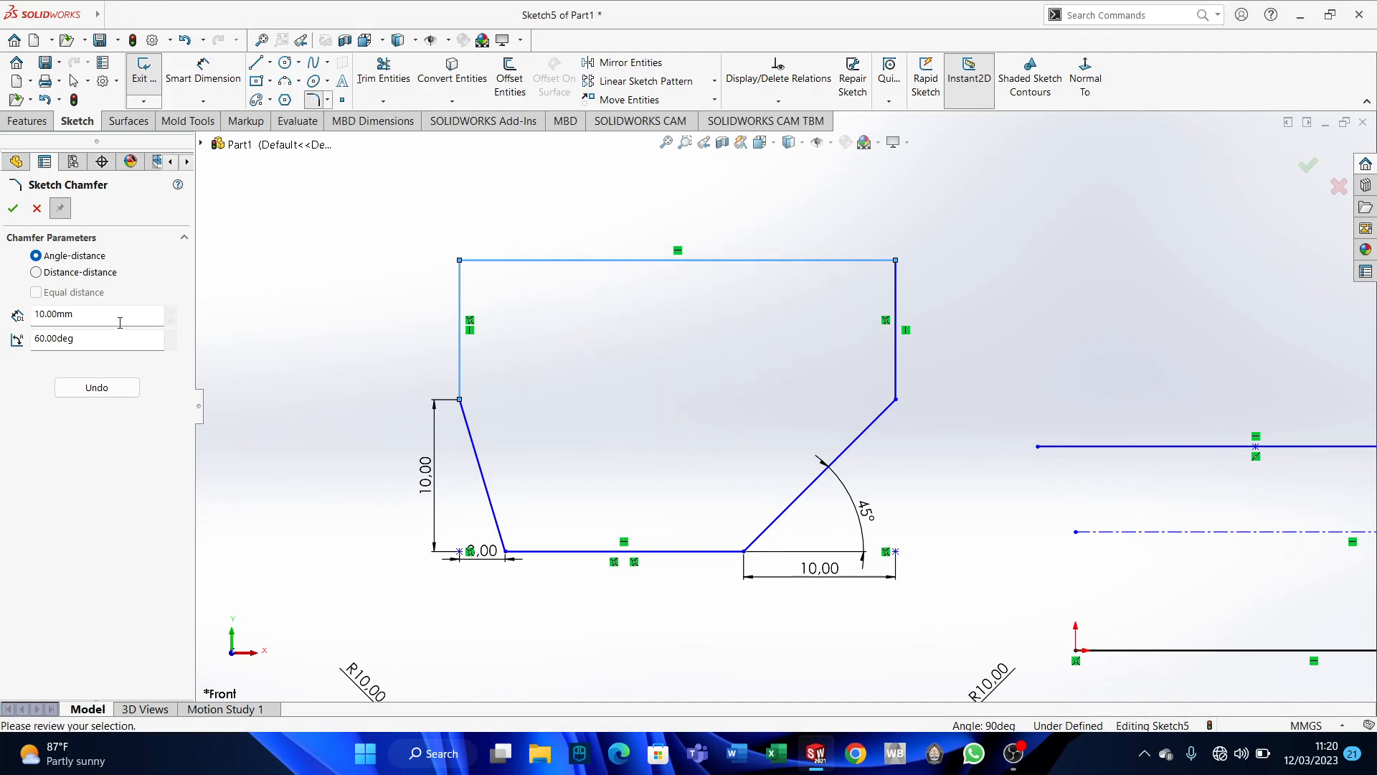
Set the upper-left chamfer's distance to 5 mm, apply it and finish the Sketch Chamfer command.
left_click_drag(119, 322, 10, 317)
type("5")
key("Return")
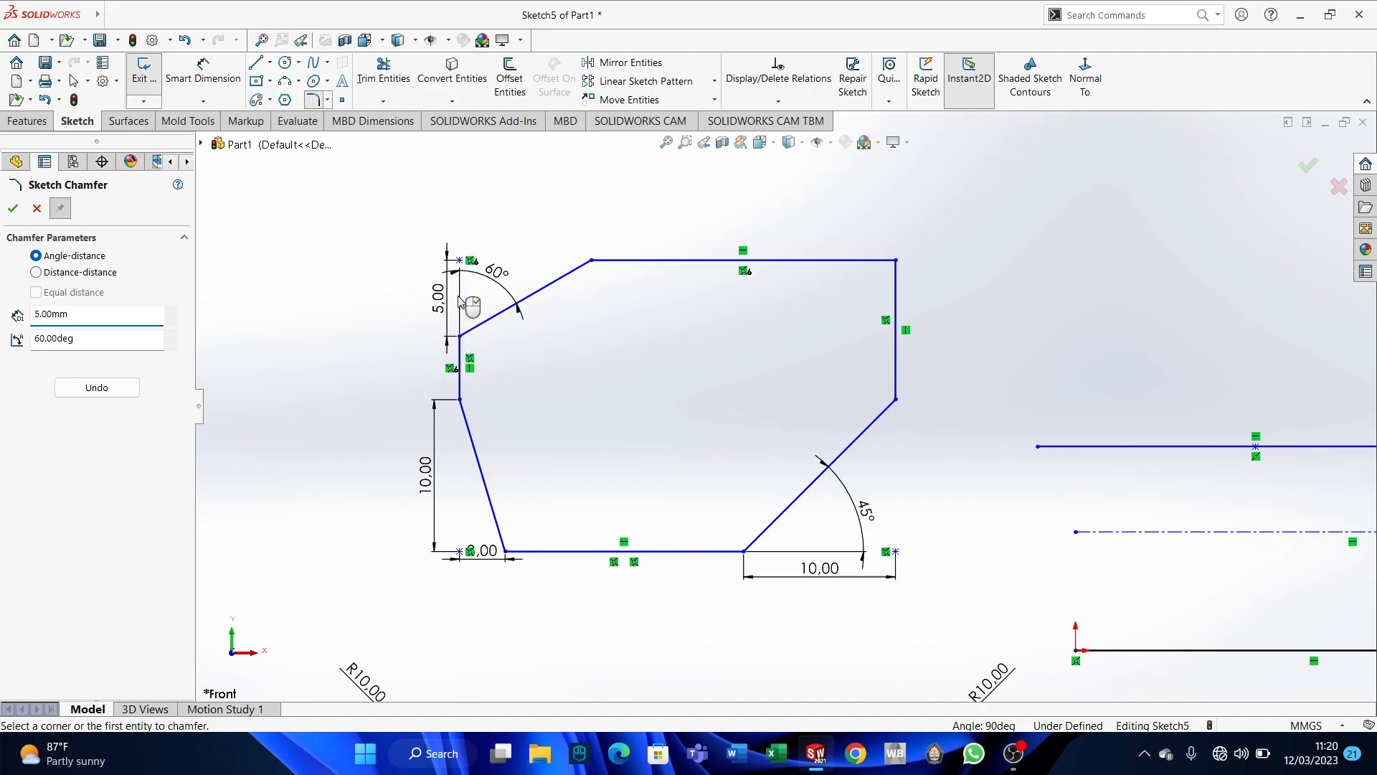
left_click(12, 209)
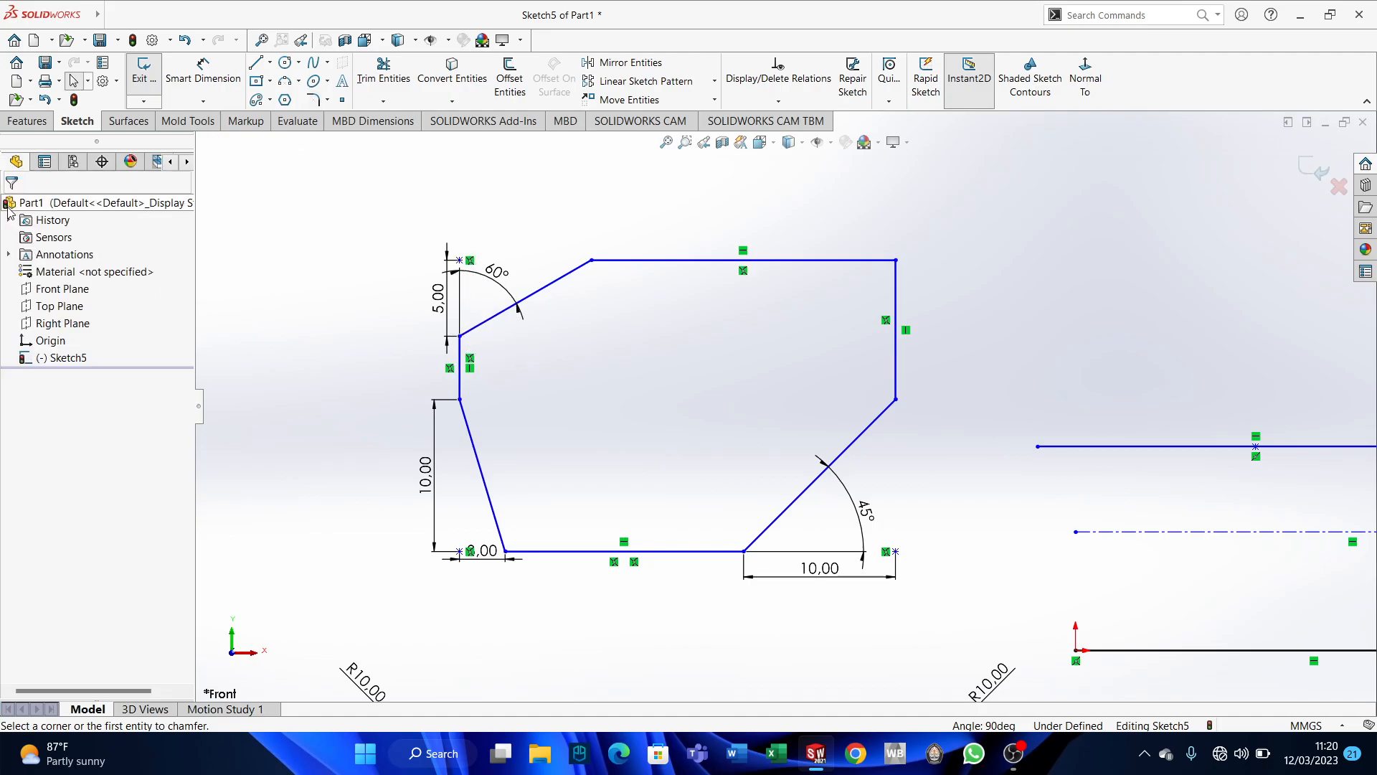
Sketch a vertical line in the empty area to the right of the octagon and end the Line command.
scroll(907, 421, "up", 3)
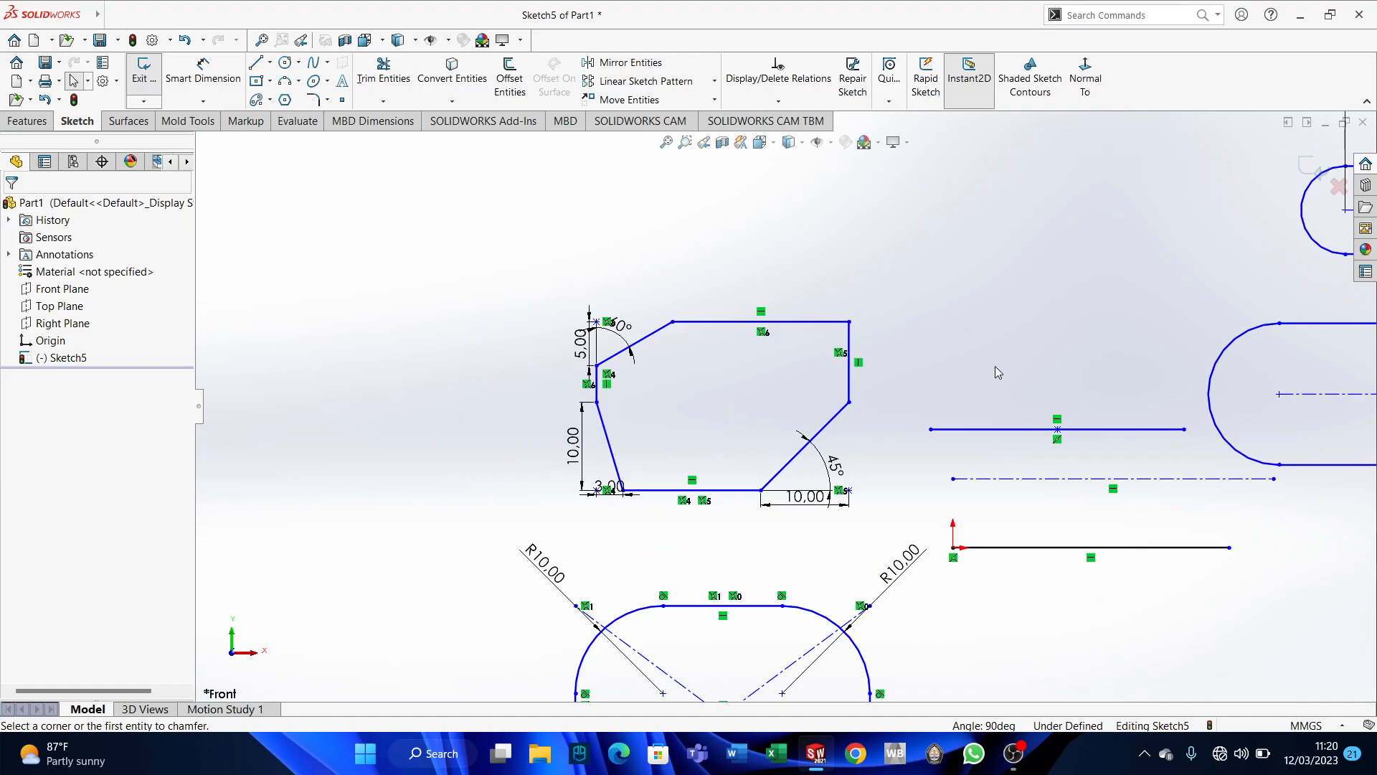
scroll(996, 369, "up", 8)
scroll(1004, 372, "up", 1)
scroll(825, 416, "down", 5)
scroll(836, 233, "up", 3)
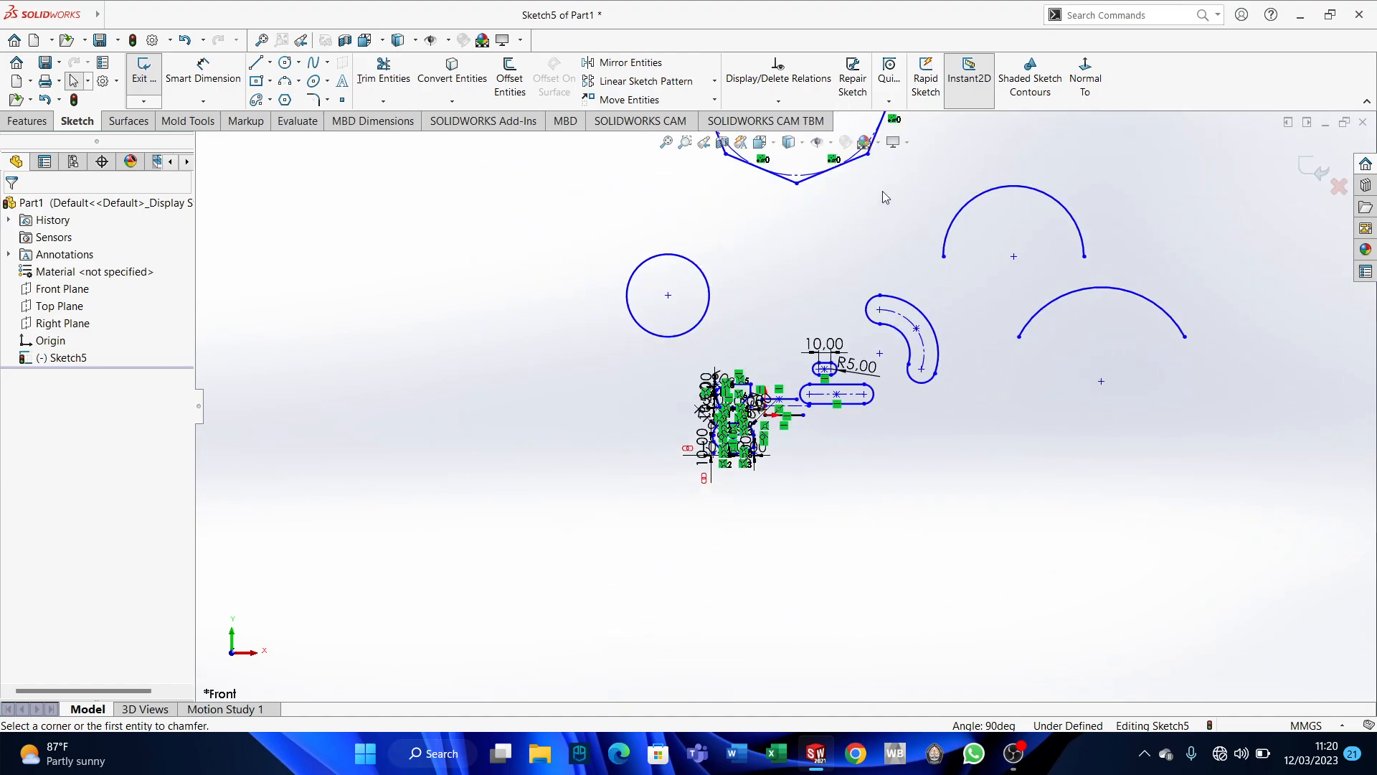
scroll(885, 195, "down", 4)
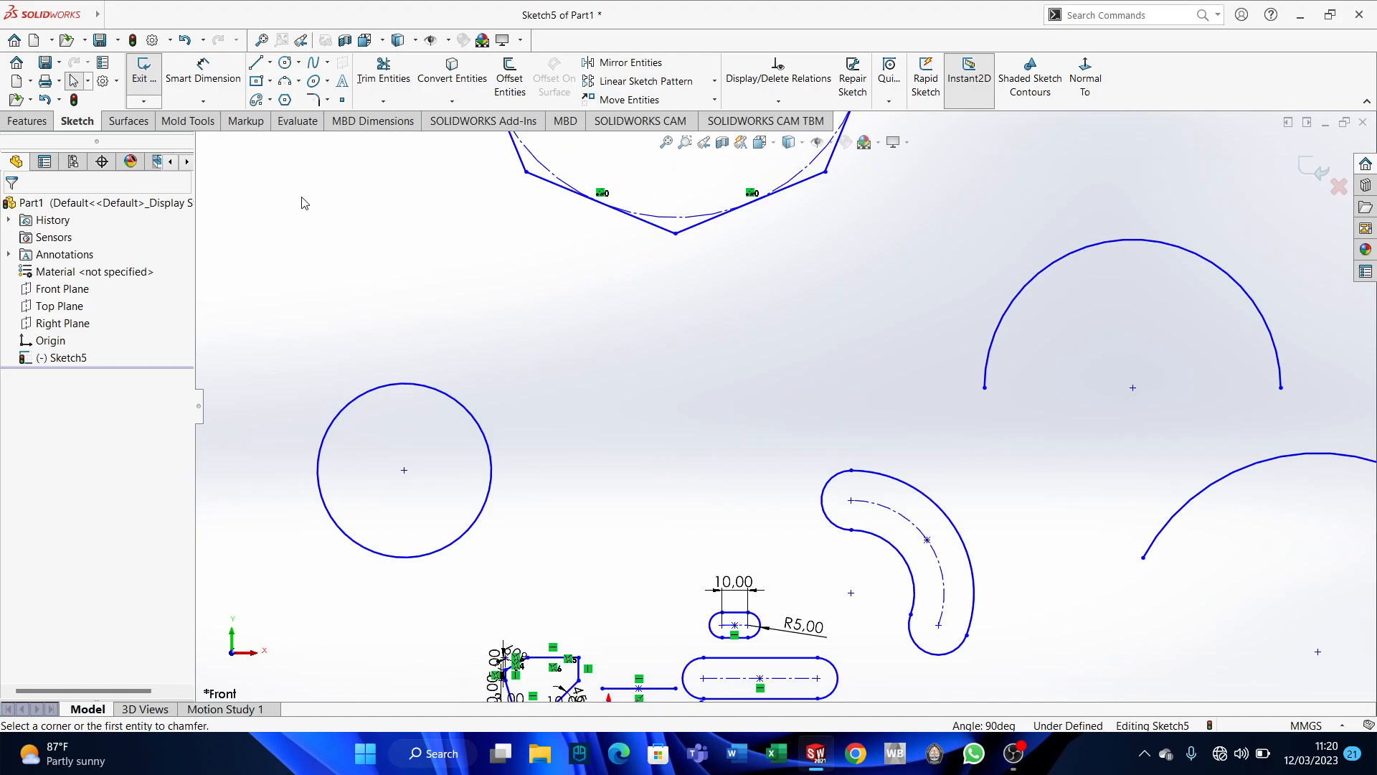
scroll(643, 265, "up", 6)
scroll(941, 316, "down", 4)
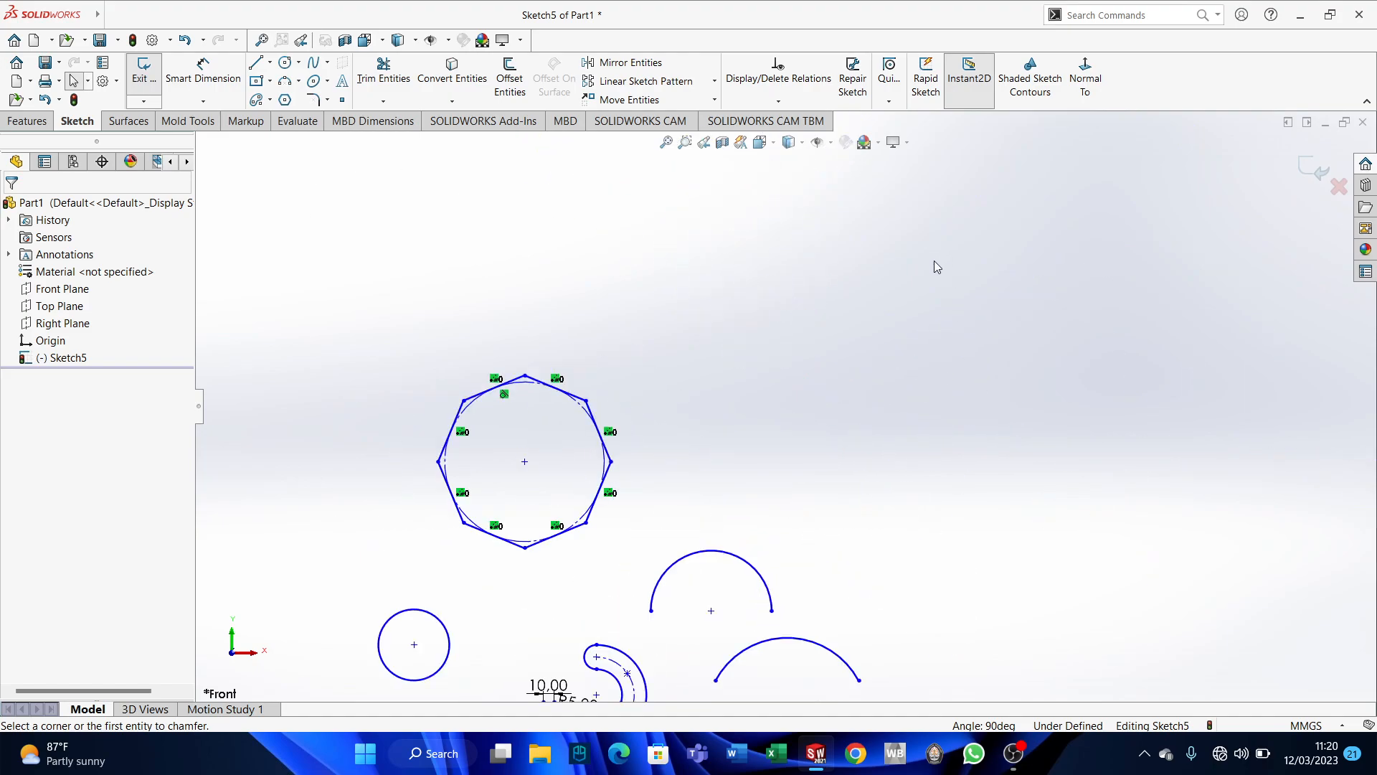
scroll(762, 518, "down", 2)
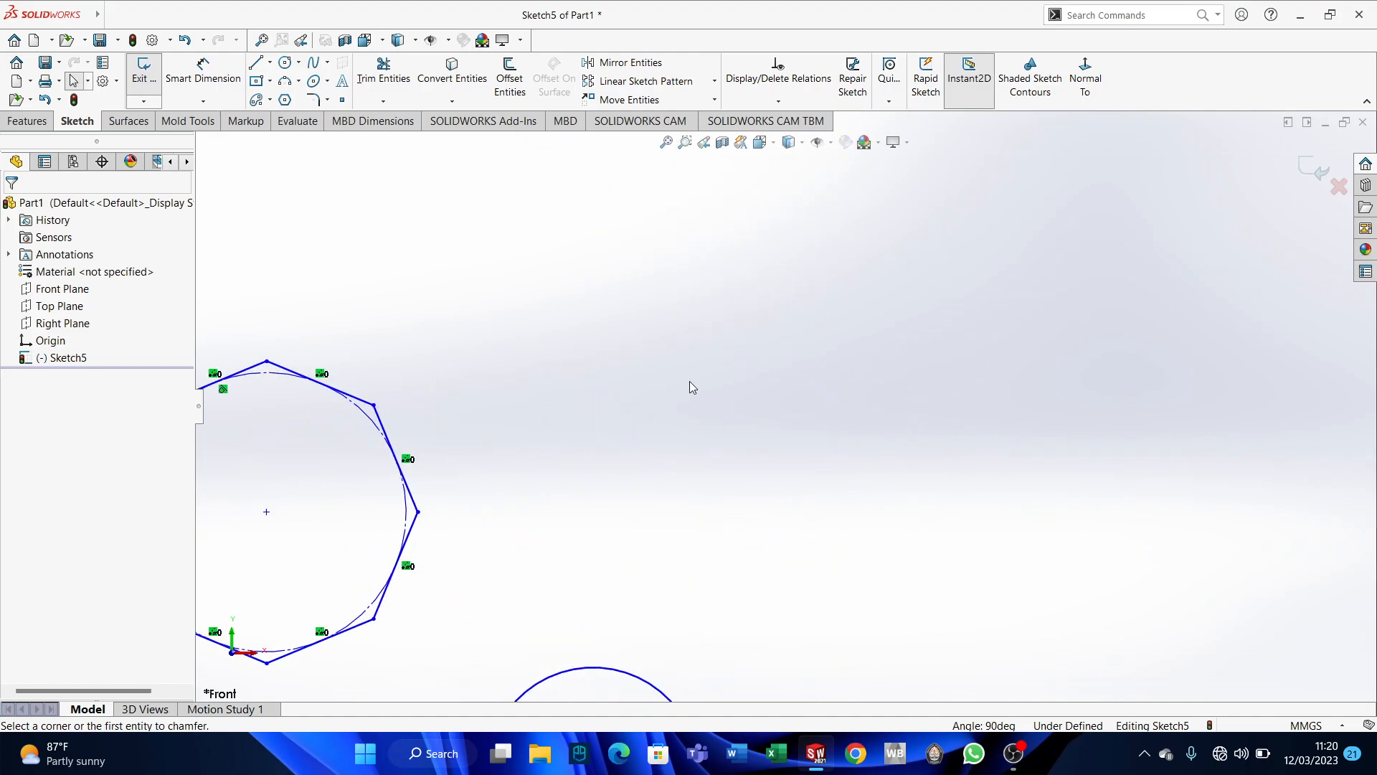
left_click(256, 63)
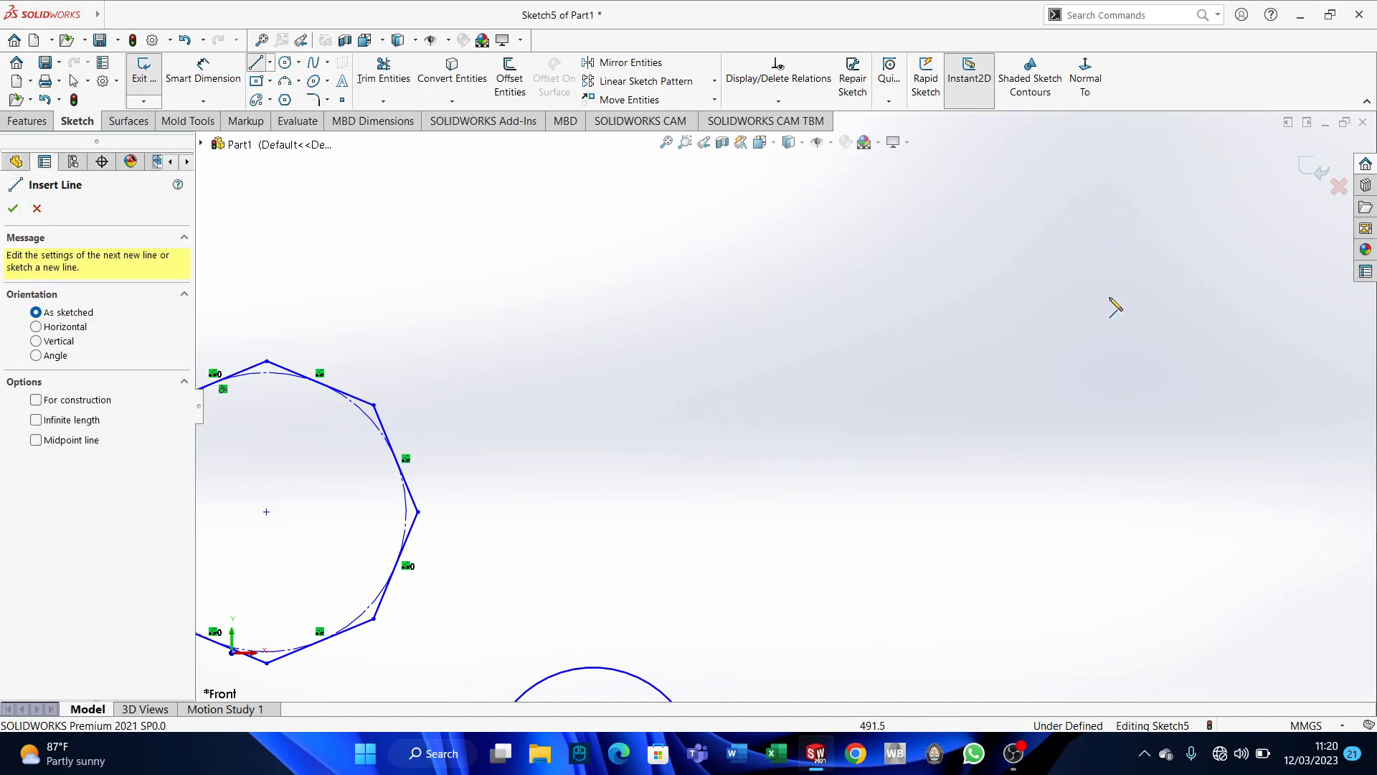
left_click(854, 248)
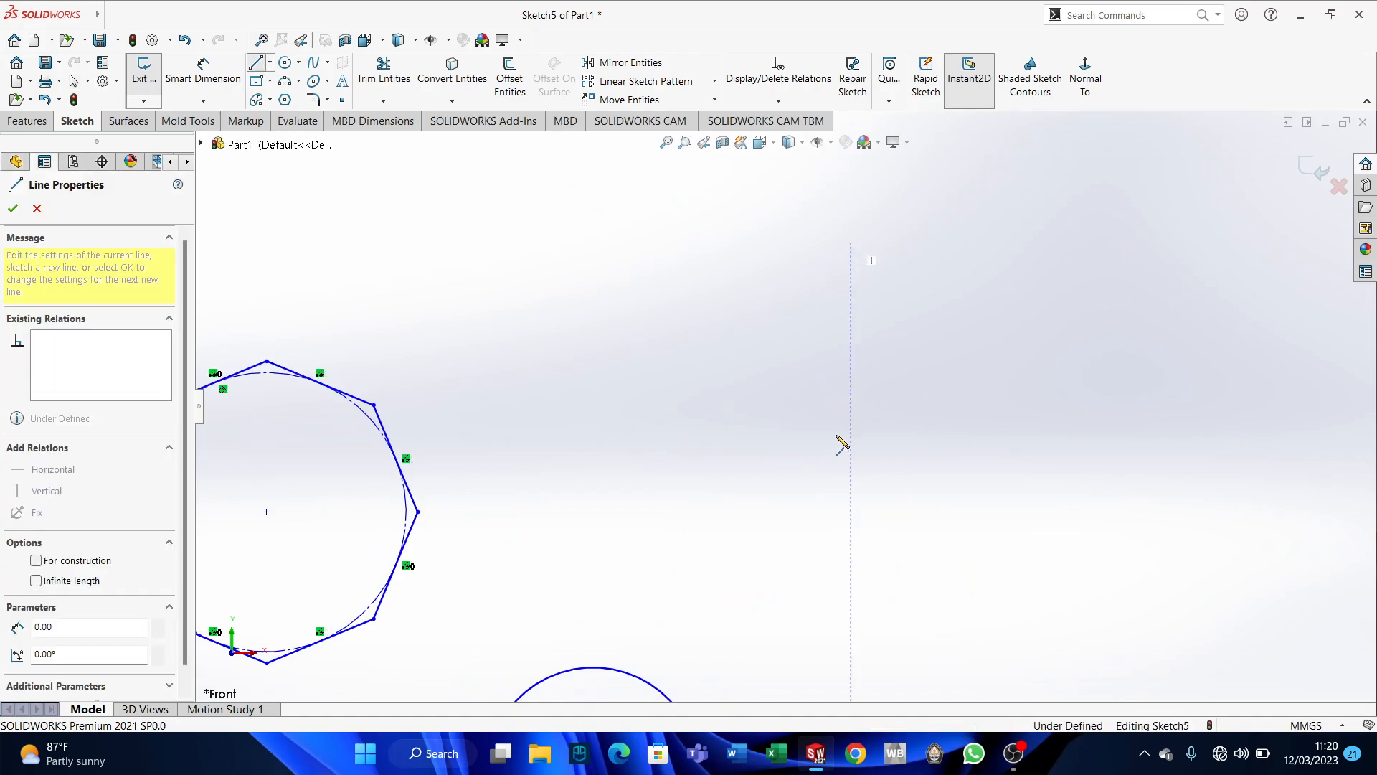
left_click(852, 524)
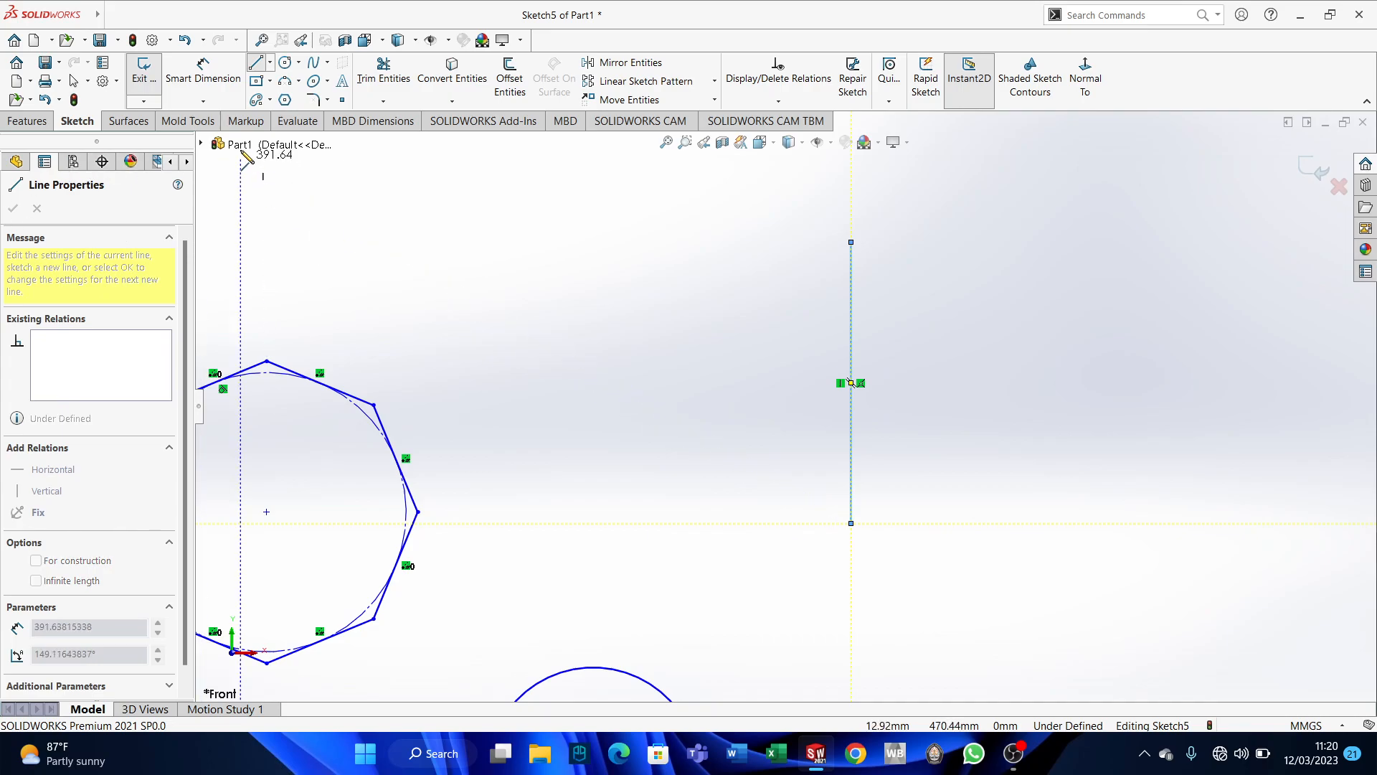
key("Escape")
Sketch a slanted line about 171 mm long, rising at about 20°, to the right of the vertical line.
left_click(256, 63)
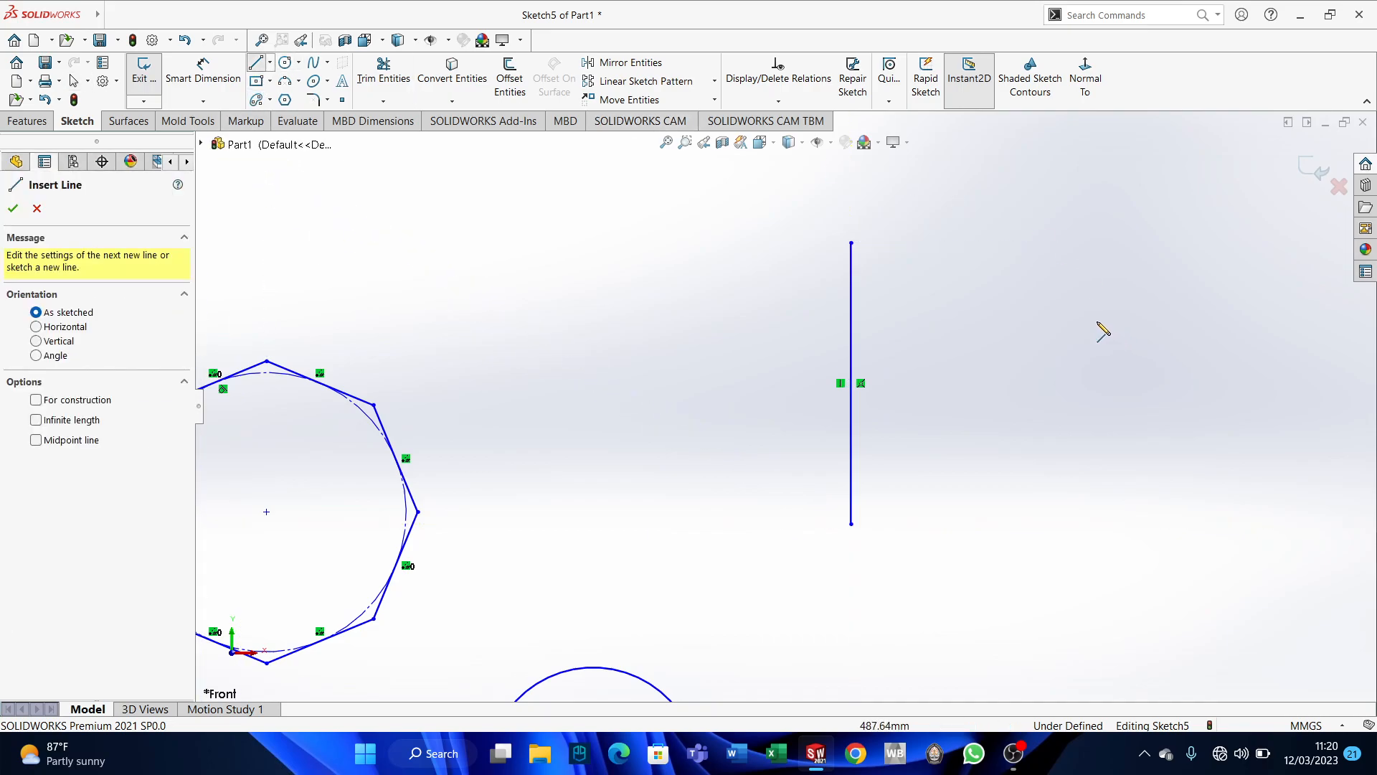
left_click(1055, 302)
key("z")
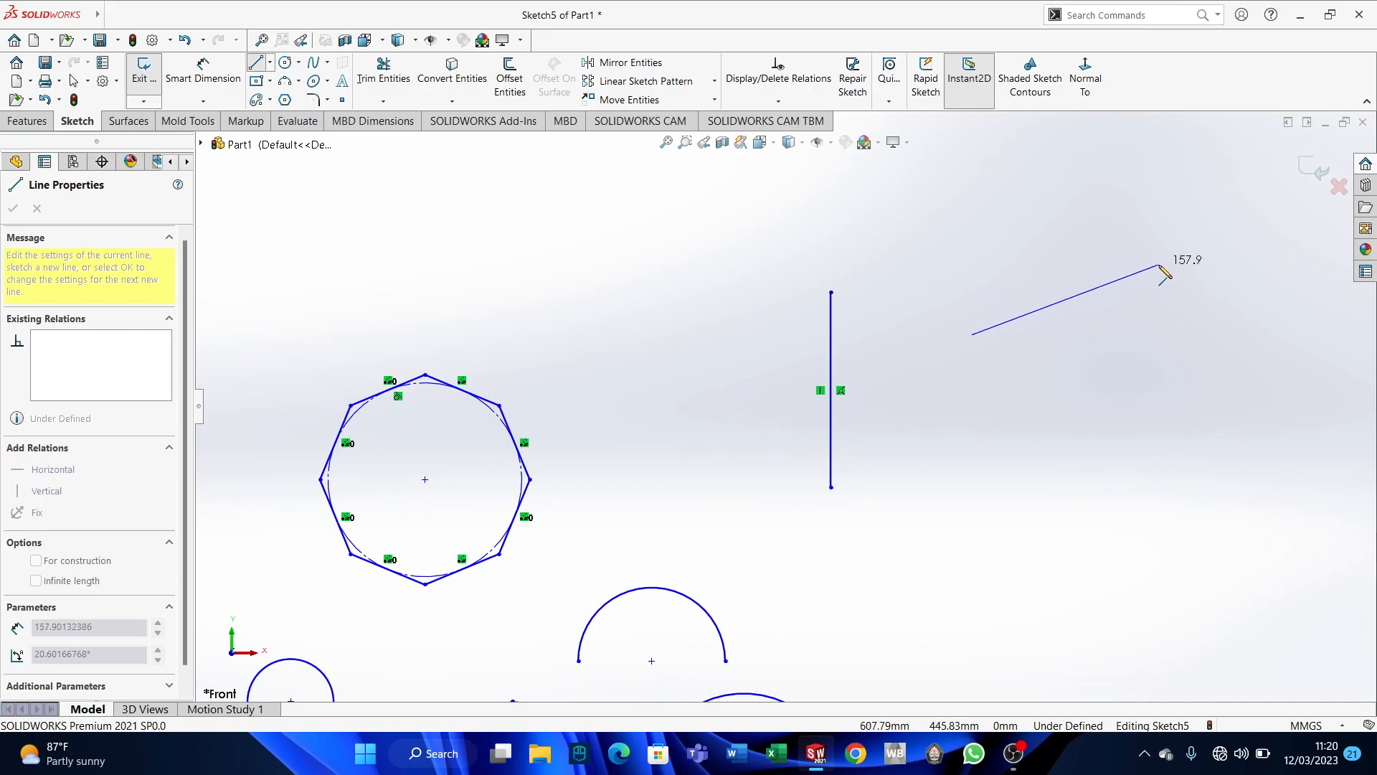
left_click(1175, 263)
key("Escape")
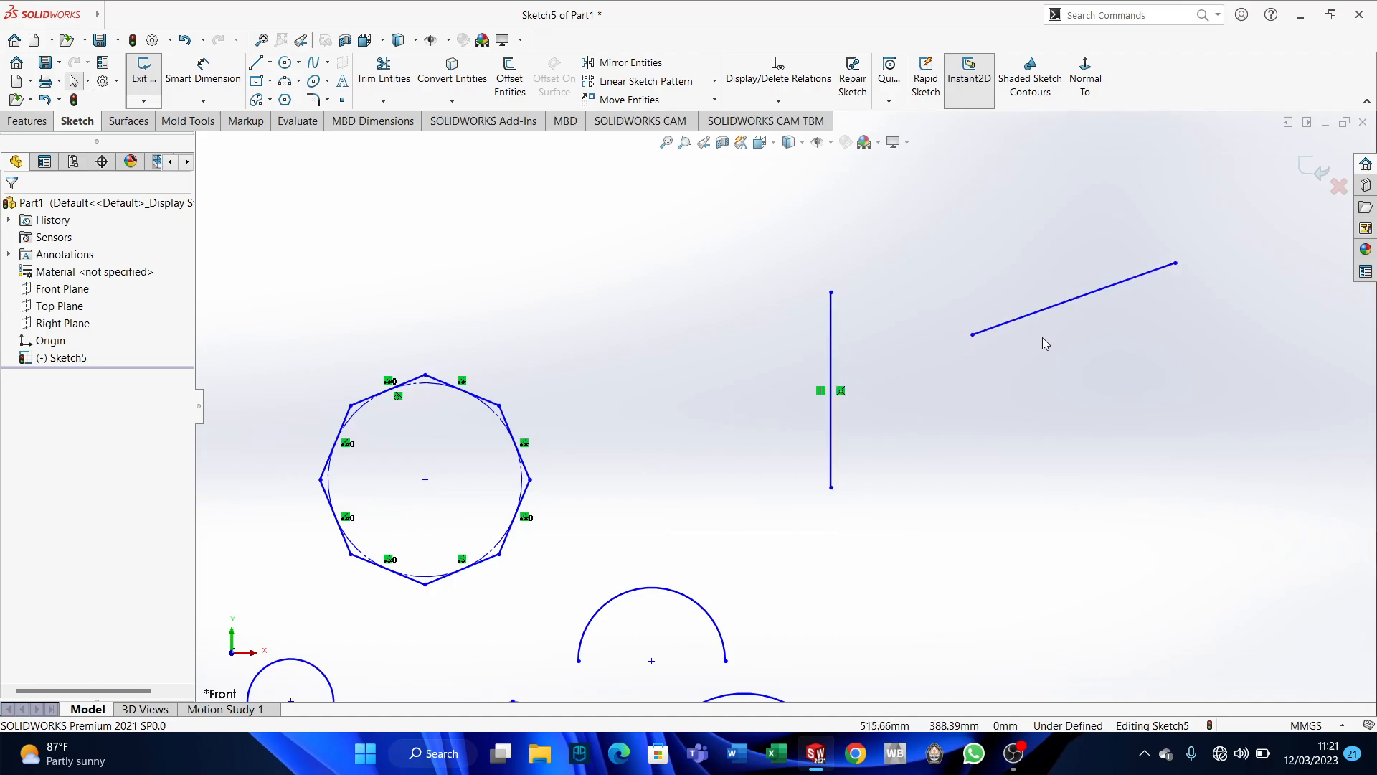
left_click(1074, 302)
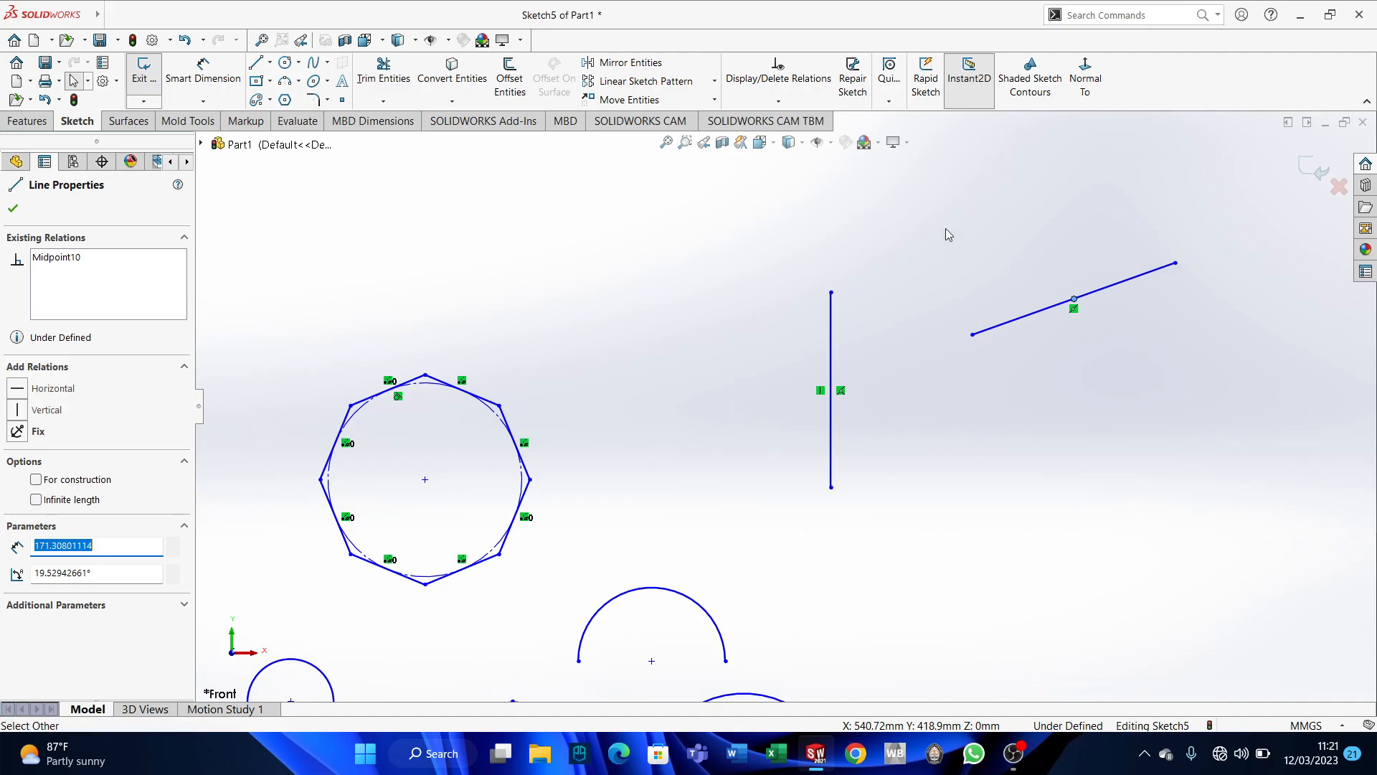
left_click(914, 248)
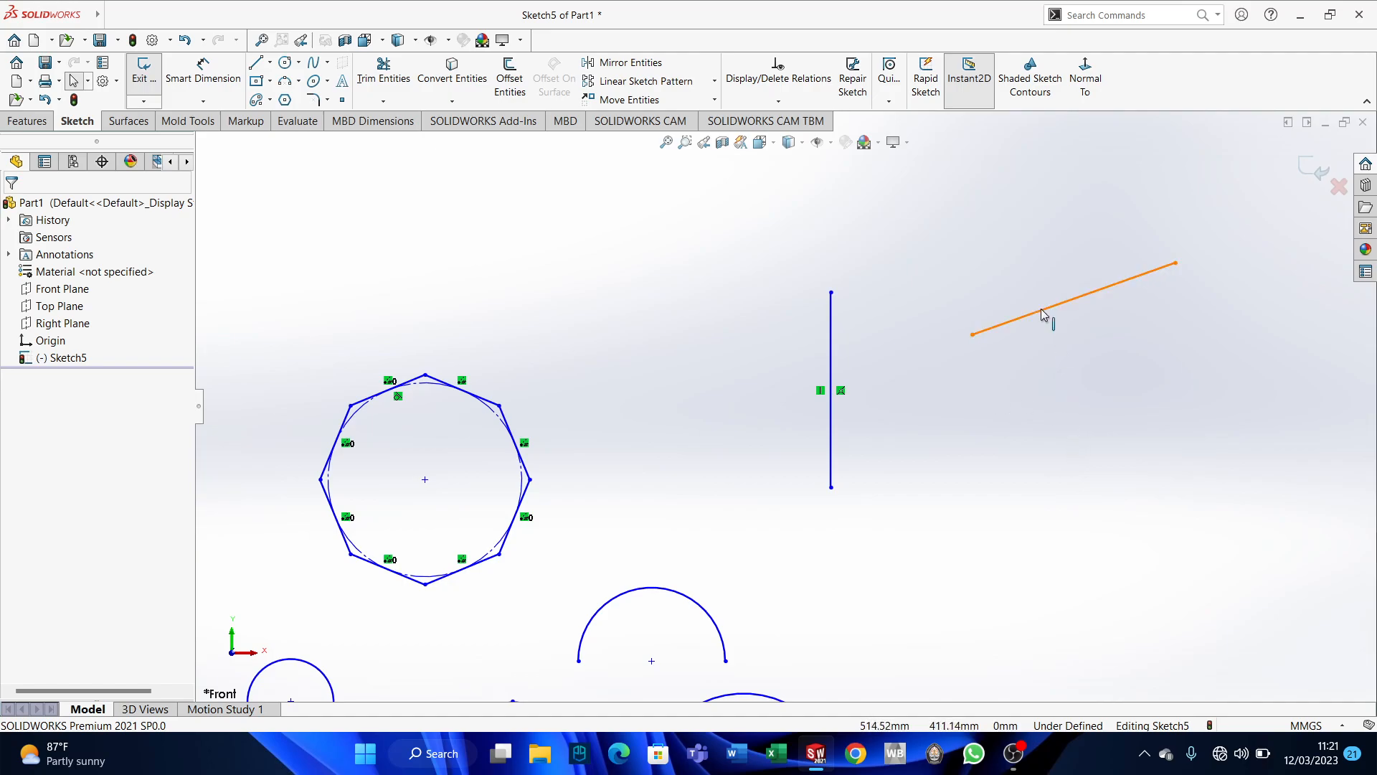
Add a Perpendicular relation between the vertical line and the slanted line beside it.
left_click(832, 358)
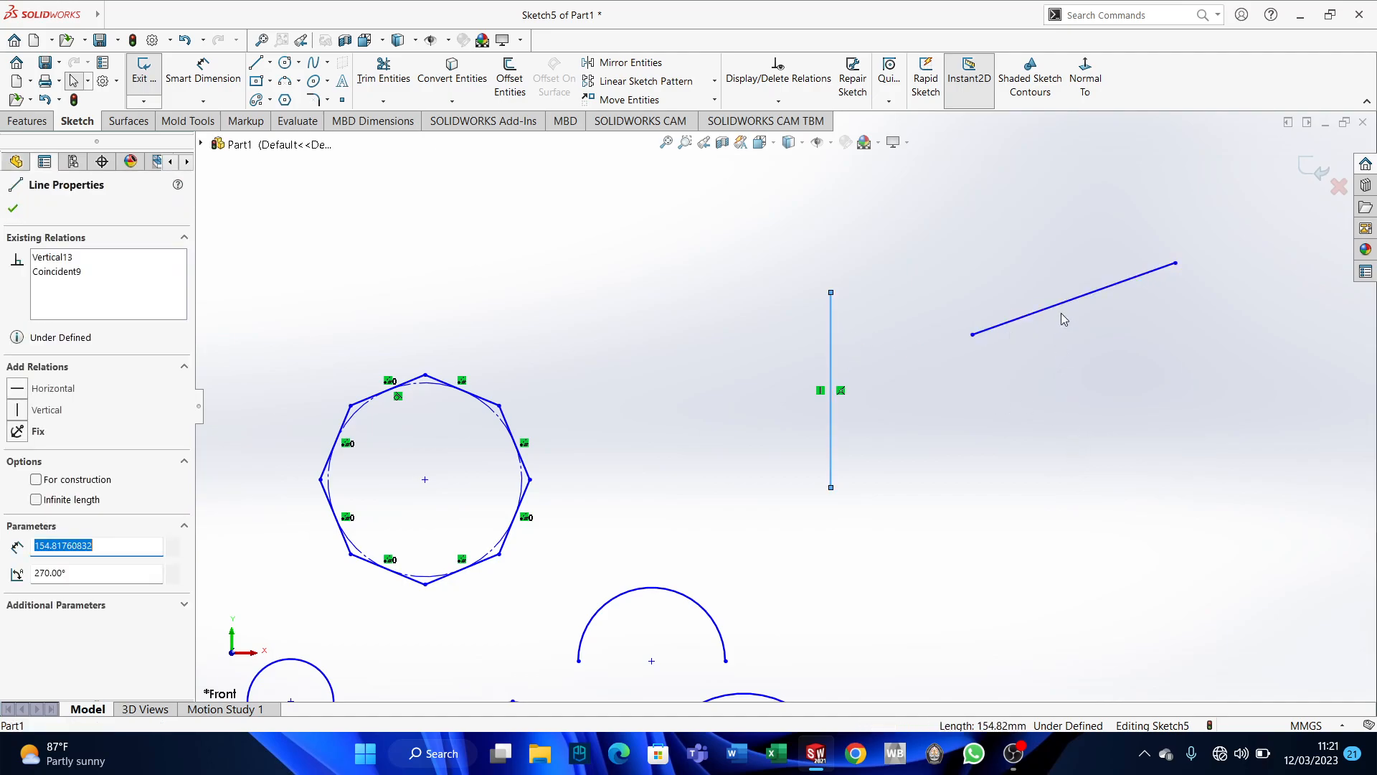
left_click(1049, 317, "ctrl")
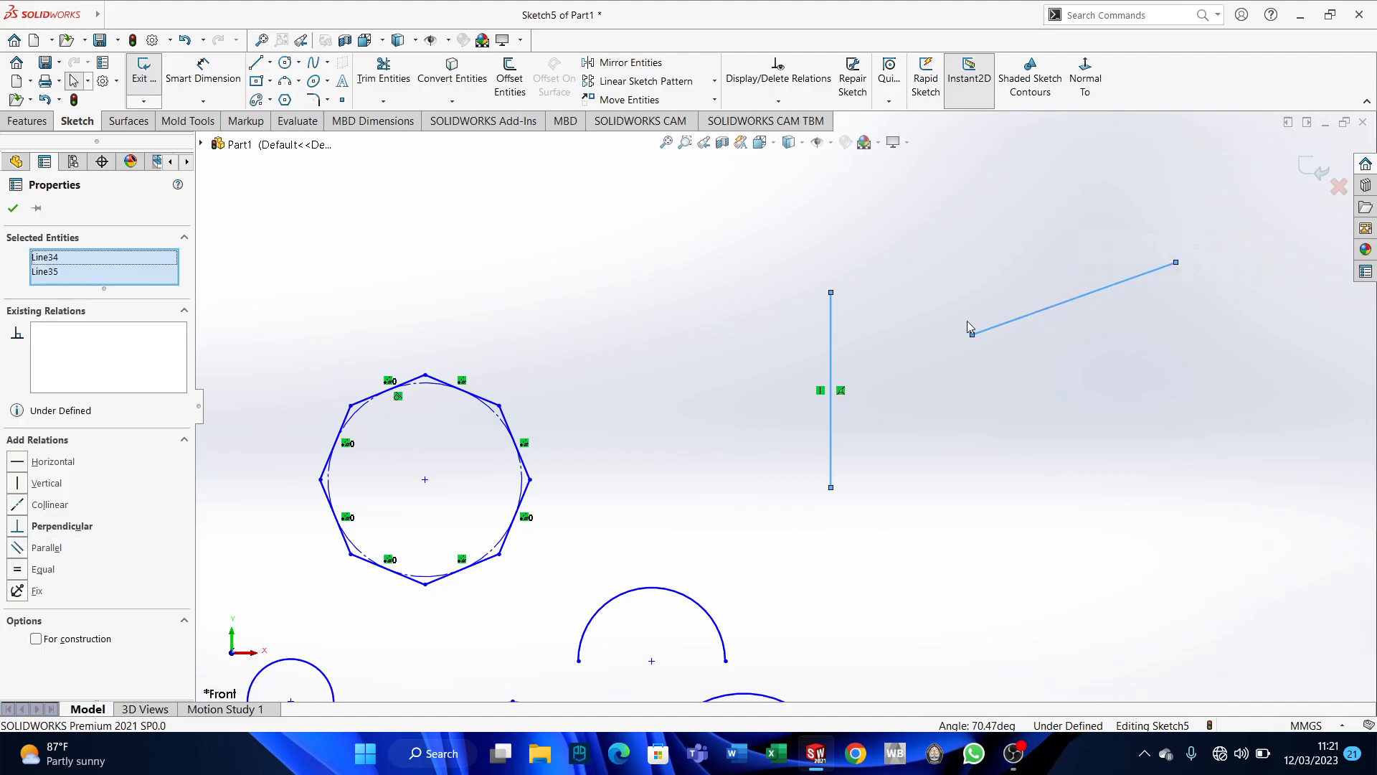
left_click(18, 528)
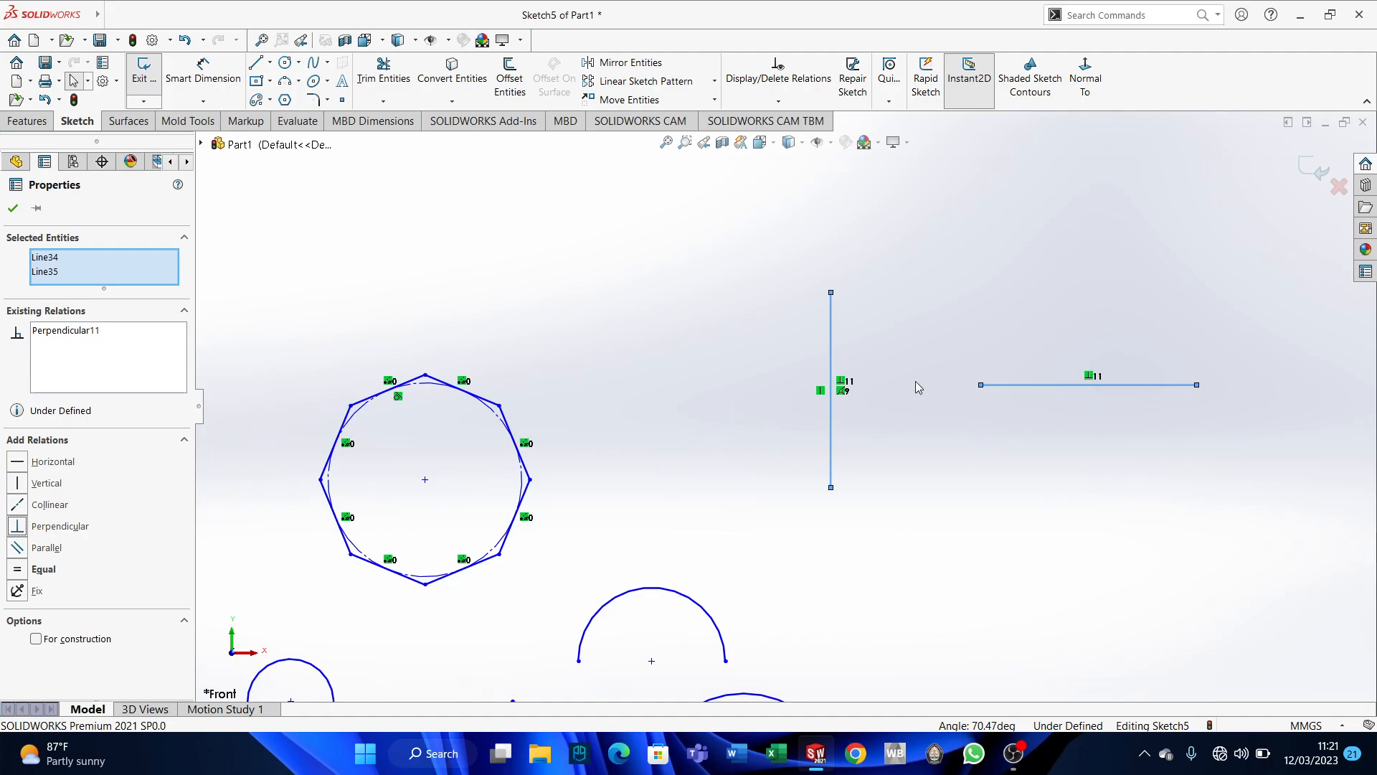
Delete the Perpendicular relation between the two selected lines.
left_click(98, 339)
right_click(98, 338)
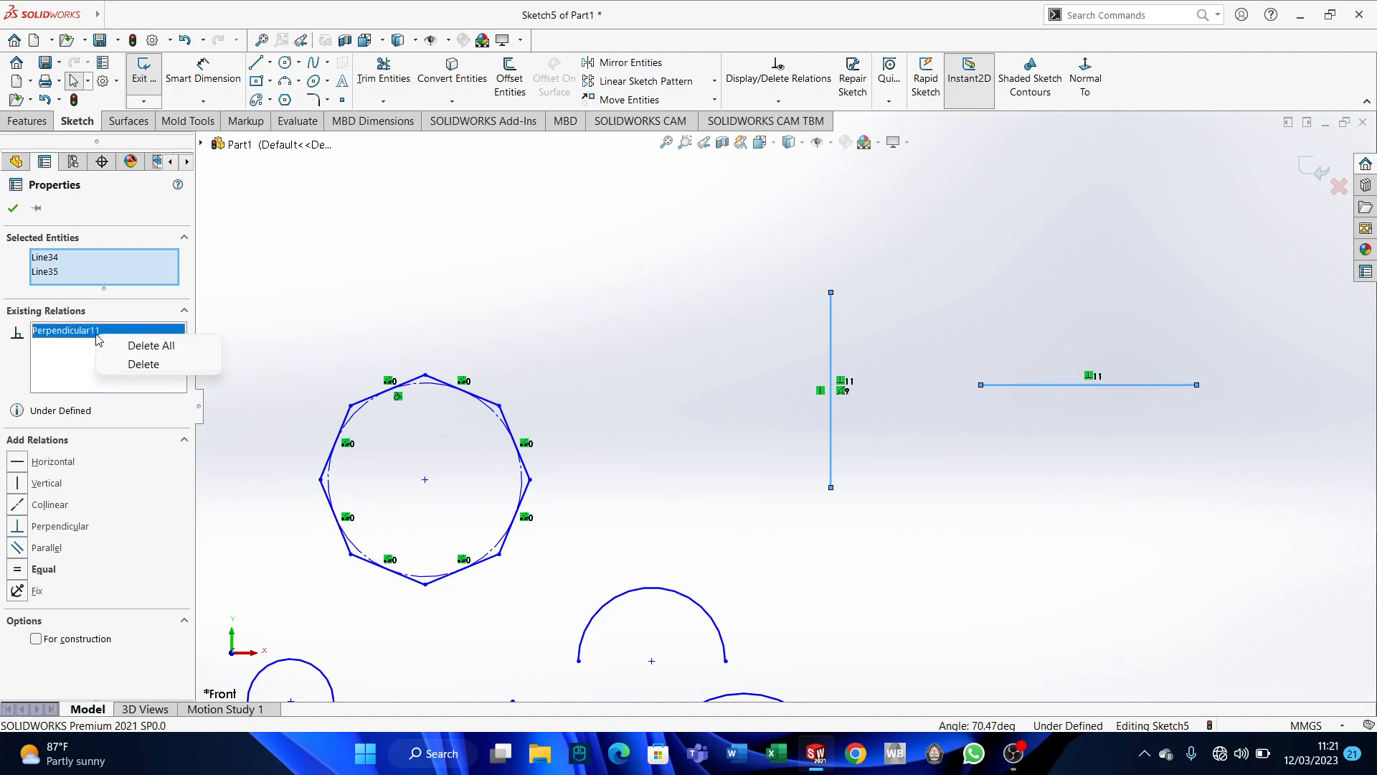
left_click(137, 365)
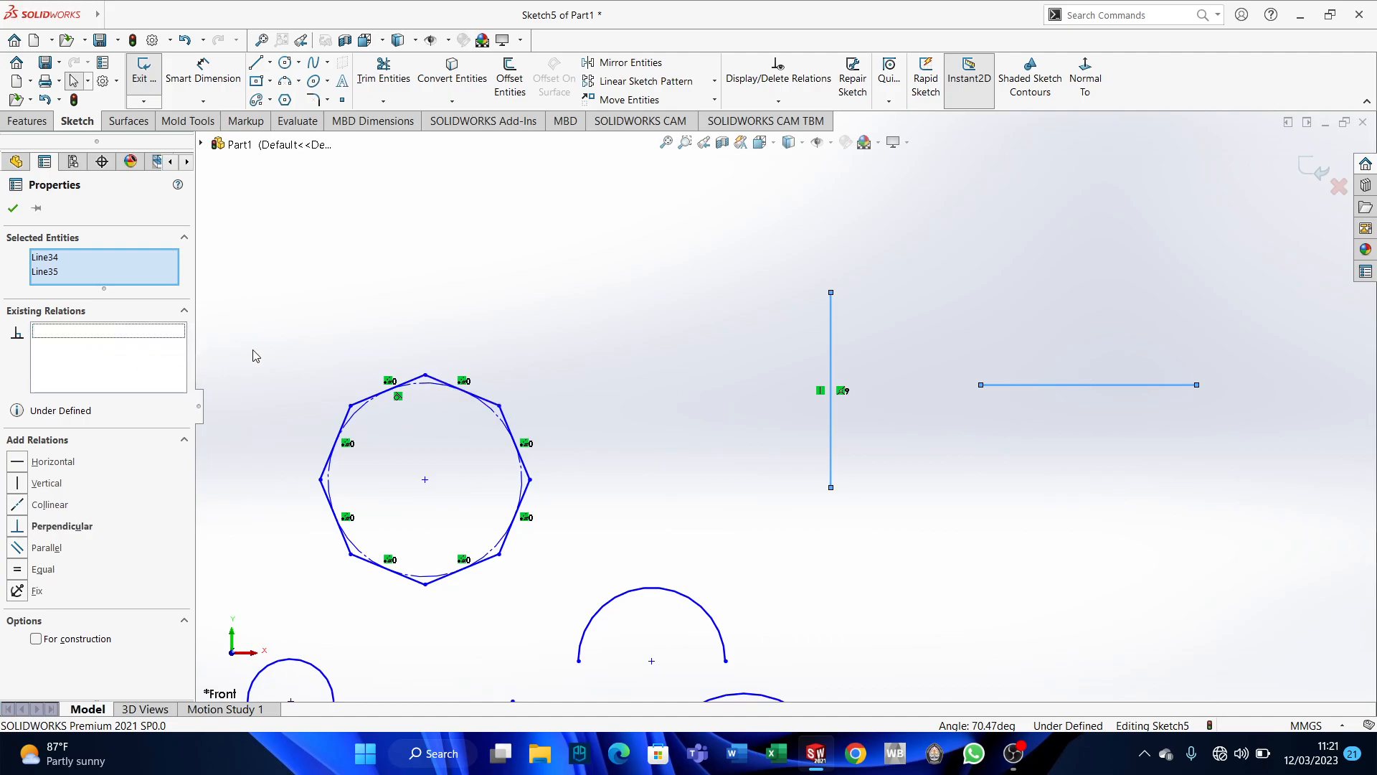
Move the horizontal line's right endpoint upward so the line is about 203 mm long and slants at about 34°.
left_click_drag(1202, 388, 1198, 289)
left_click(1020, 475)
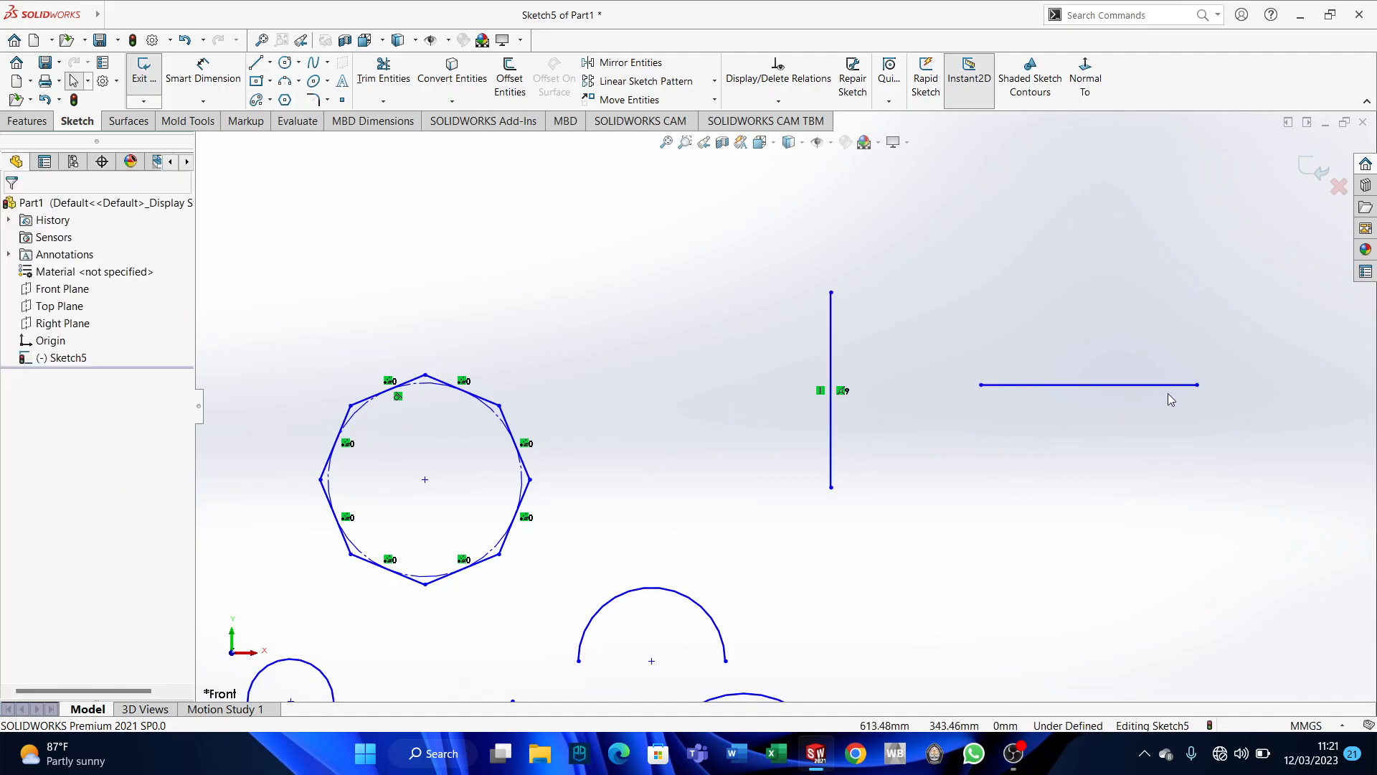
left_click_drag(1198, 385, 1192, 241)
left_click(1048, 510)
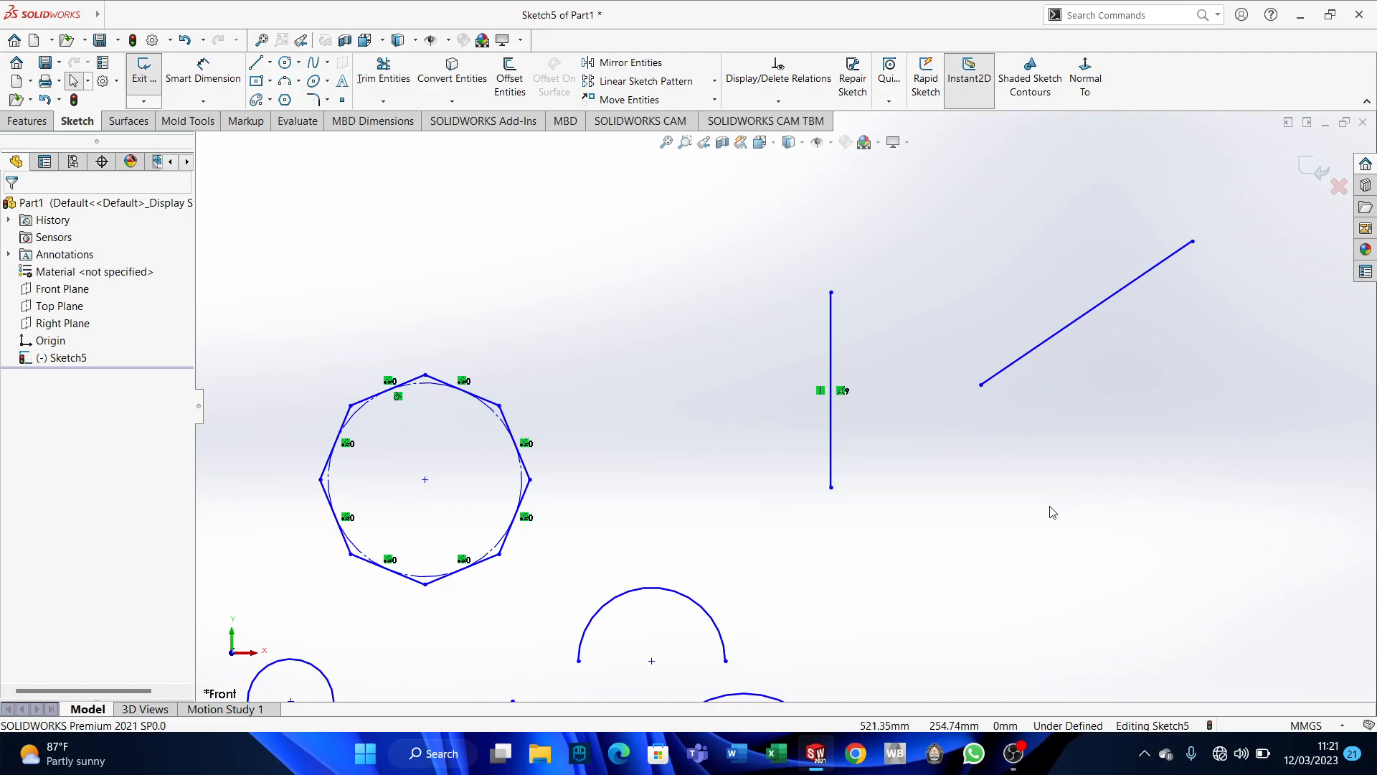
Add a Collinear relation between the slanted line and the vertical line and accept it.
left_click(1051, 340)
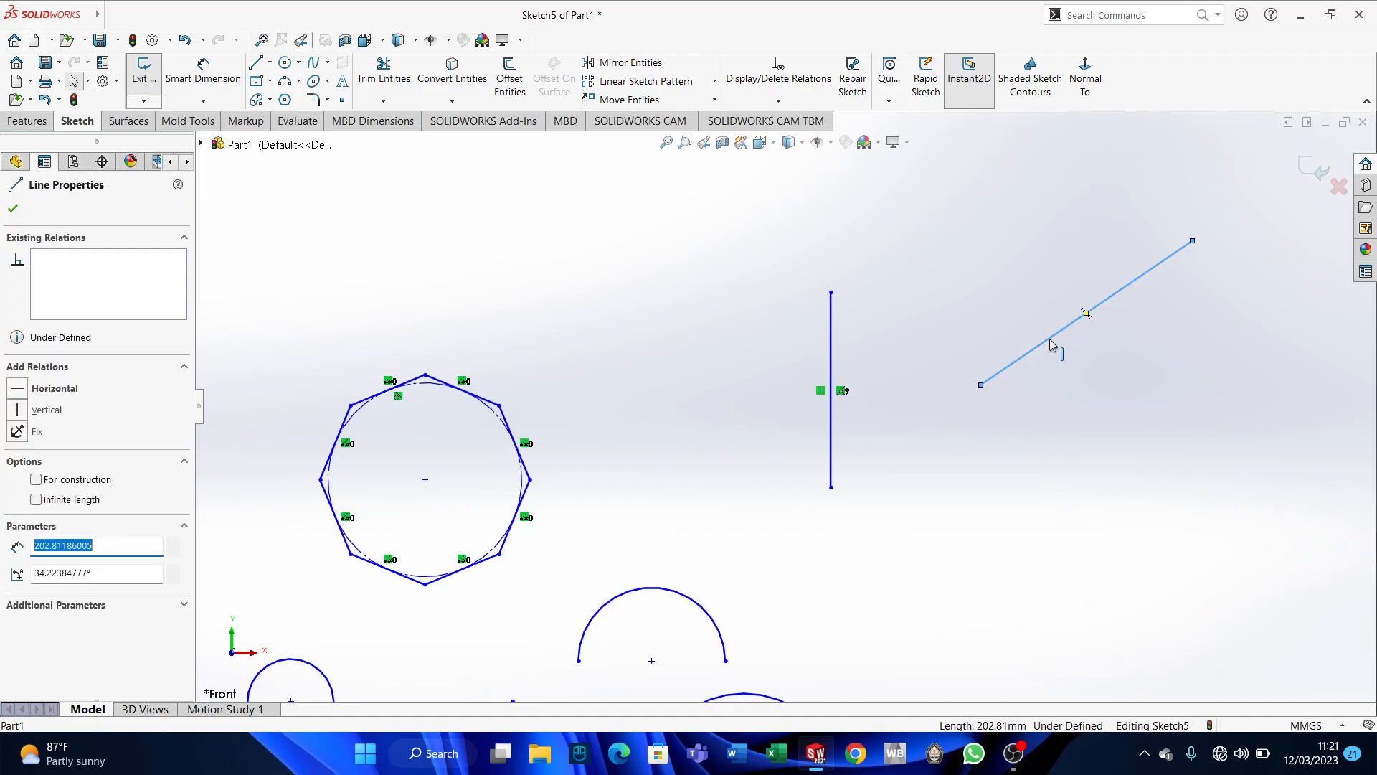
left_click(831, 347, "ctrl")
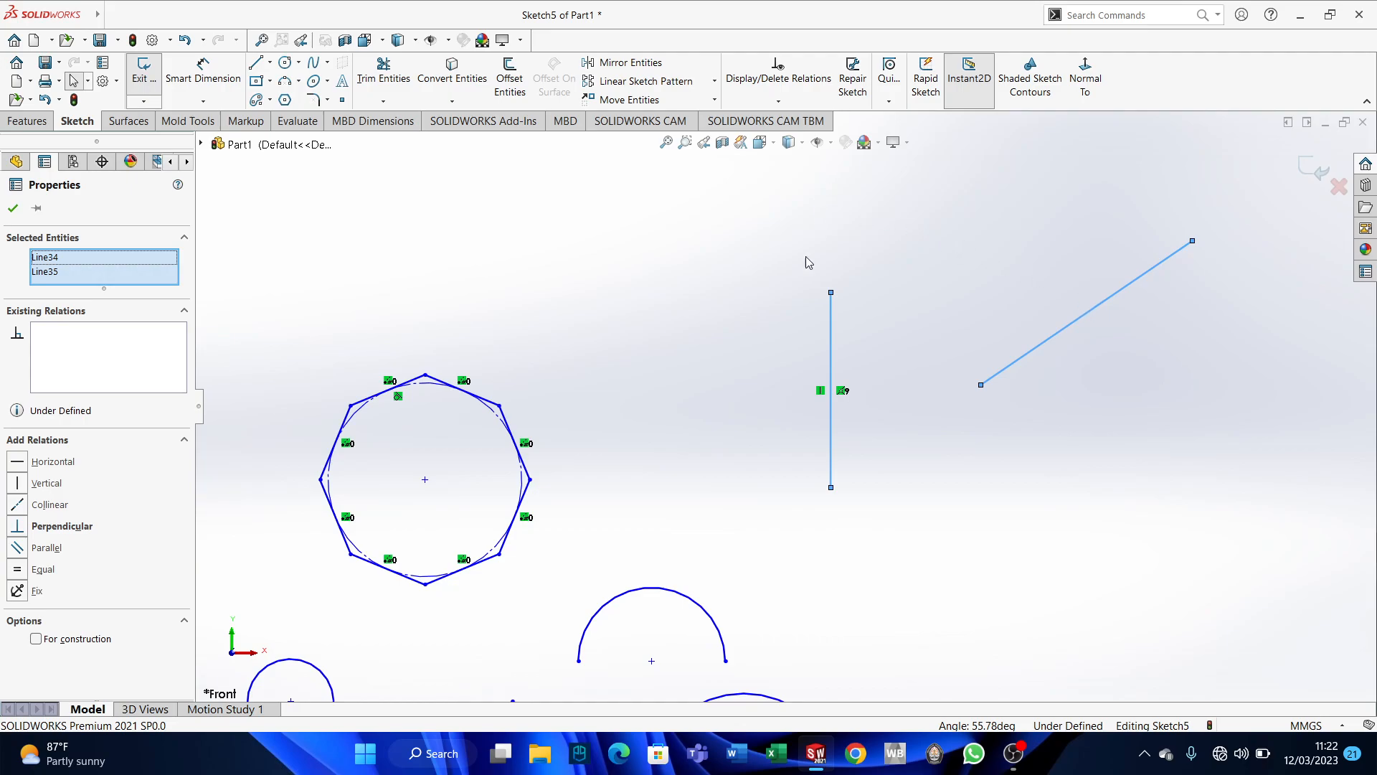
left_click(18, 505)
scroll(1014, 498, "up", 2)
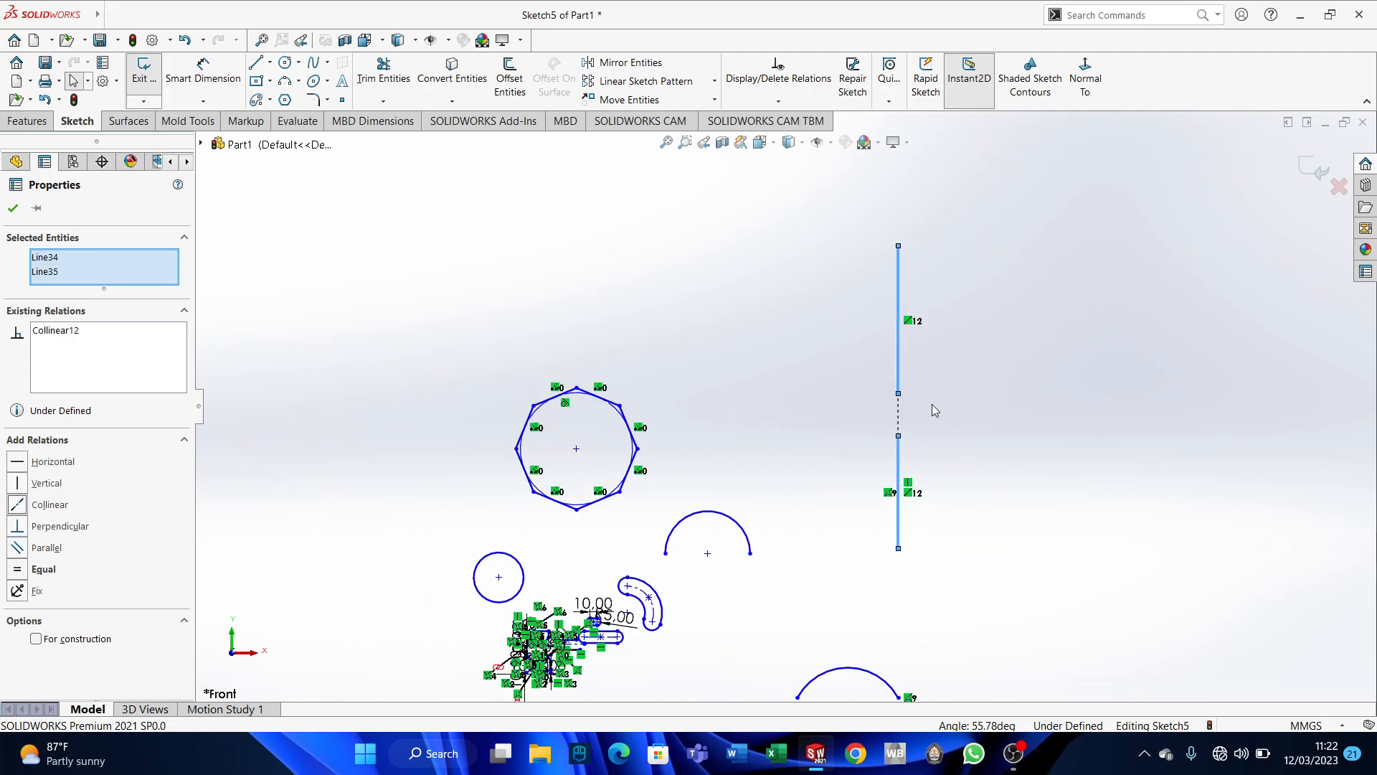
scroll(941, 414, "down", 2)
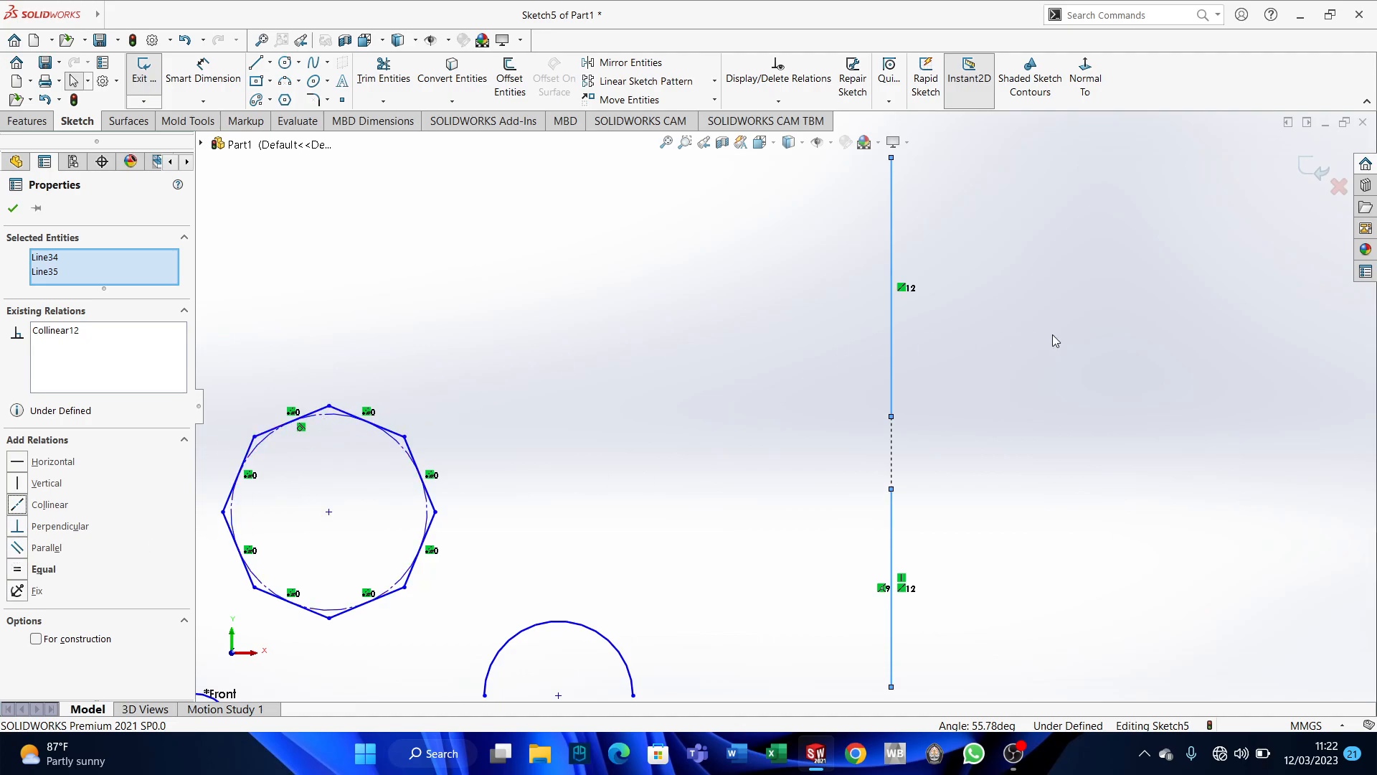
scroll(914, 376, "up", 2)
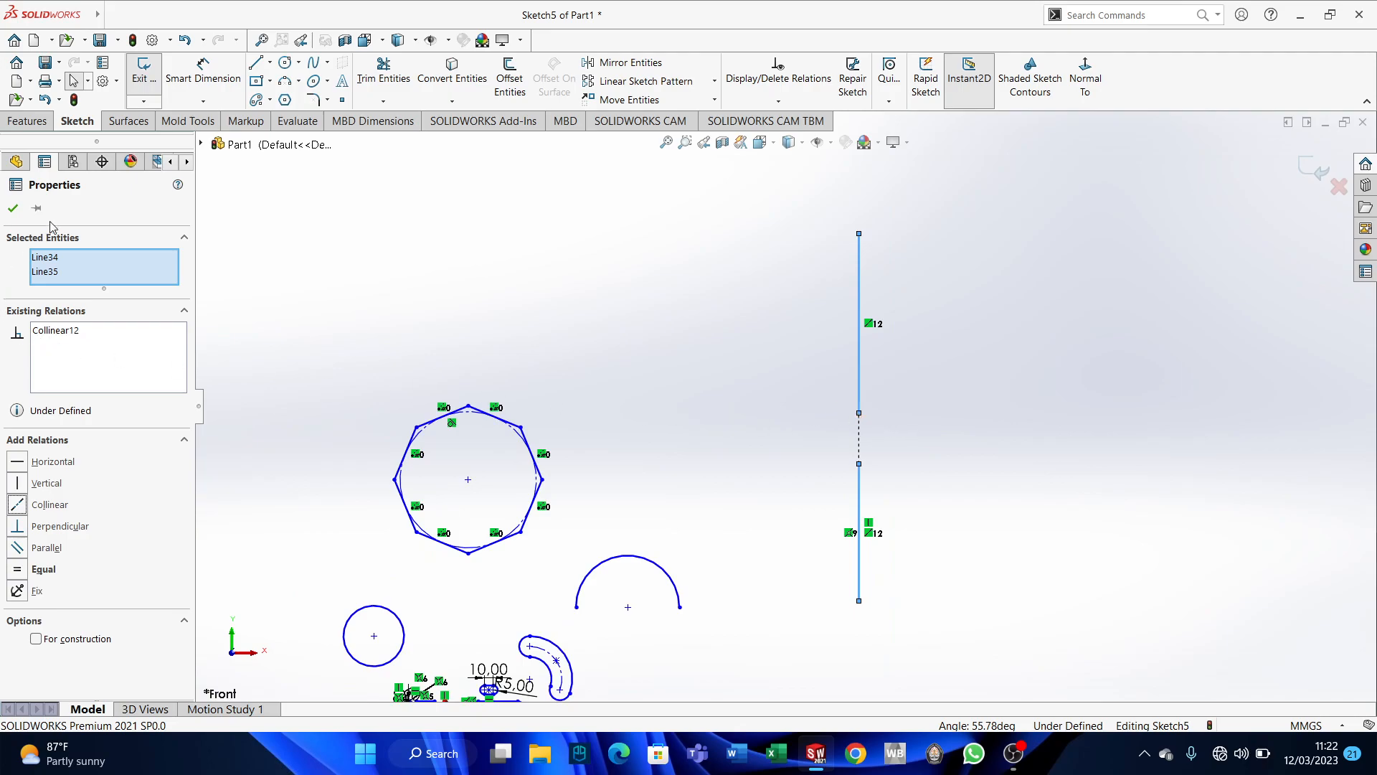
left_click(13, 208)
Apply a Fix relation to the semicircular arc below and to the right of the octagon, and try to move the arc.
scroll(861, 406, "up", 1)
scroll(879, 495, "down", 3)
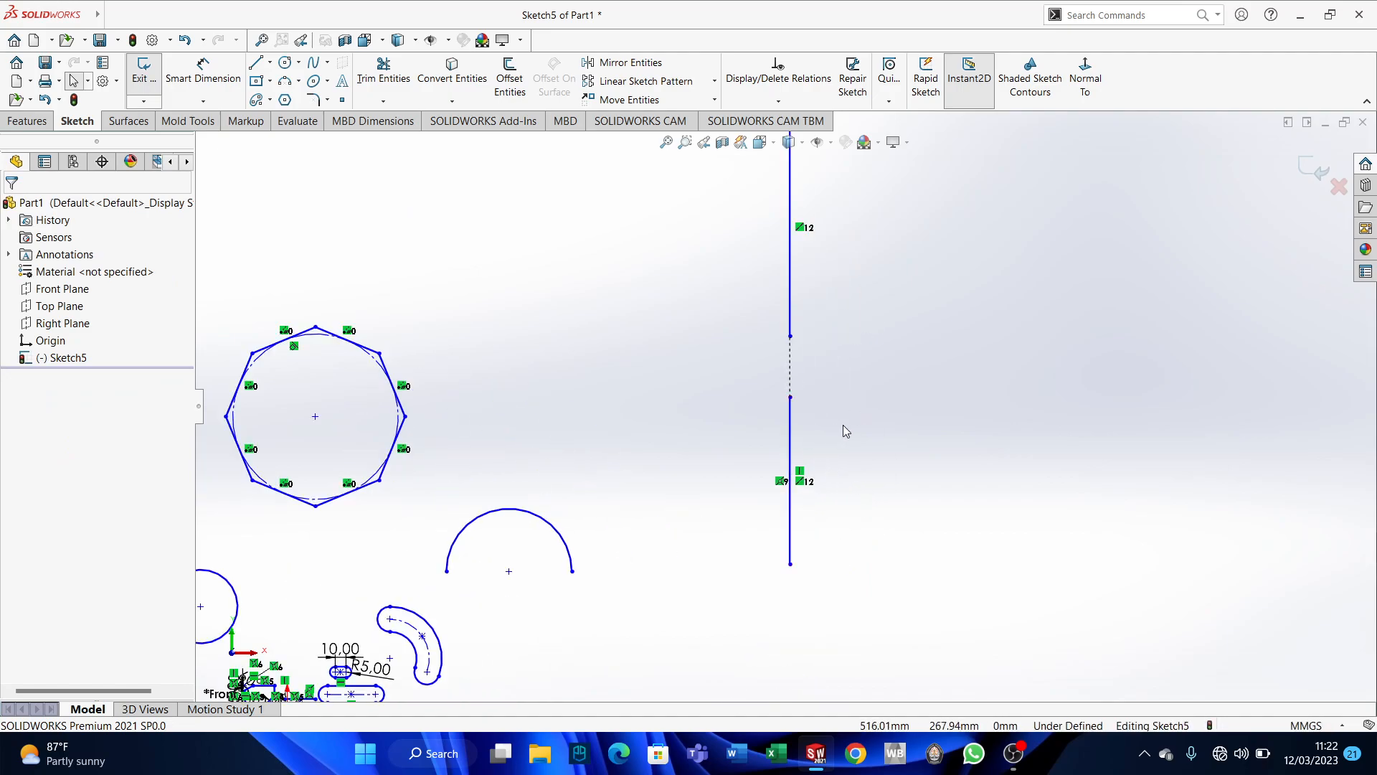
left_click(542, 526)
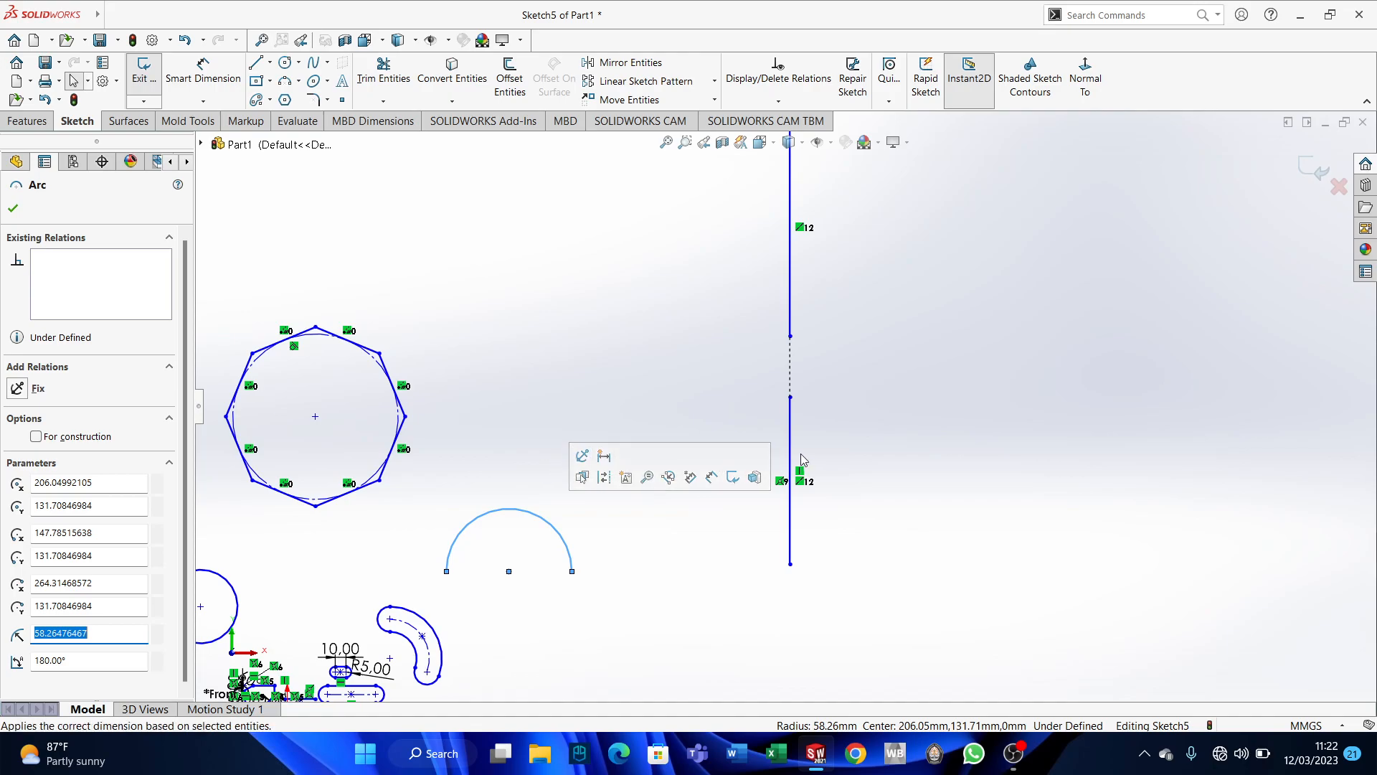
left_click(583, 456)
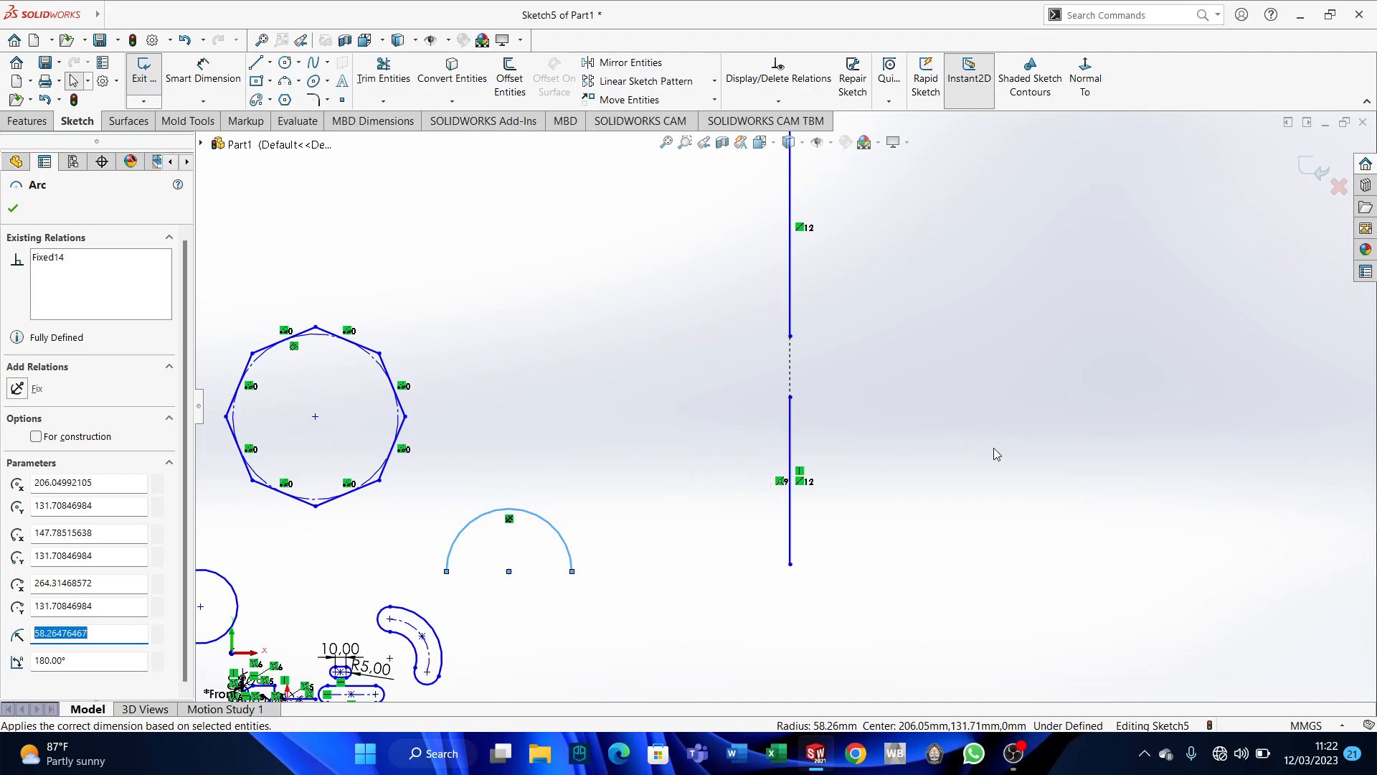
left_click(12, 208)
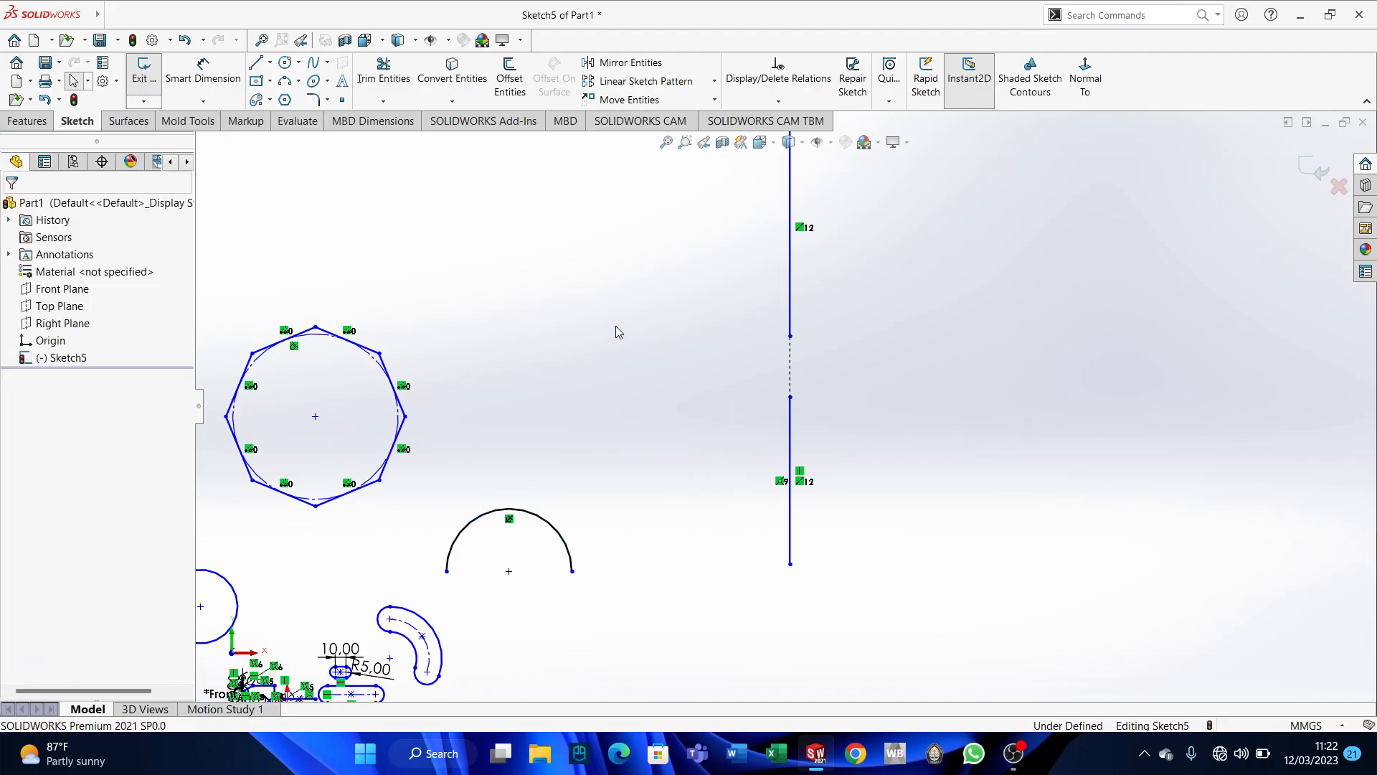
left_click_drag(565, 544, 1082, 471)
left_click(1083, 471)
Sketch a circle with a radius of about 58 mm between the octagon and the collinear vertical lines.
scroll(781, 406, "up", 5)
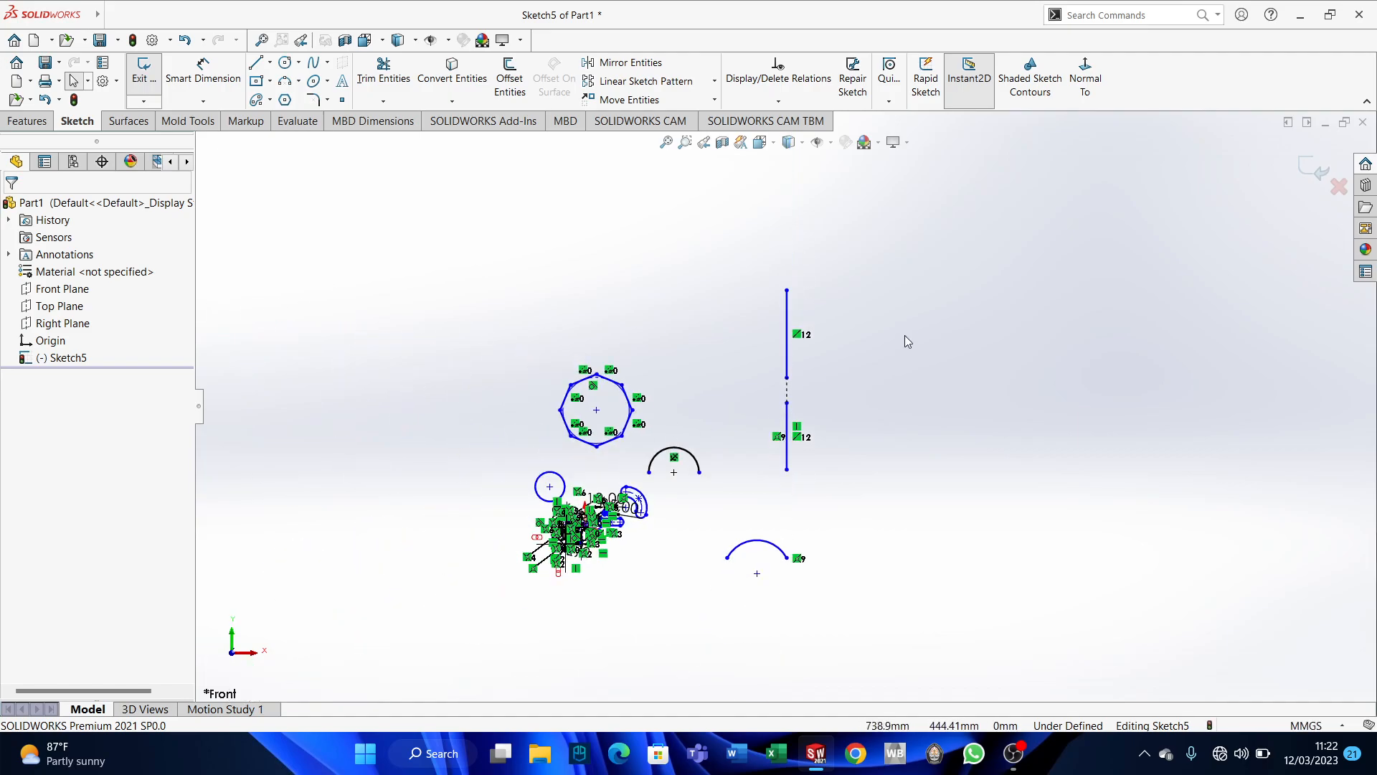
scroll(689, 330, "down", 5)
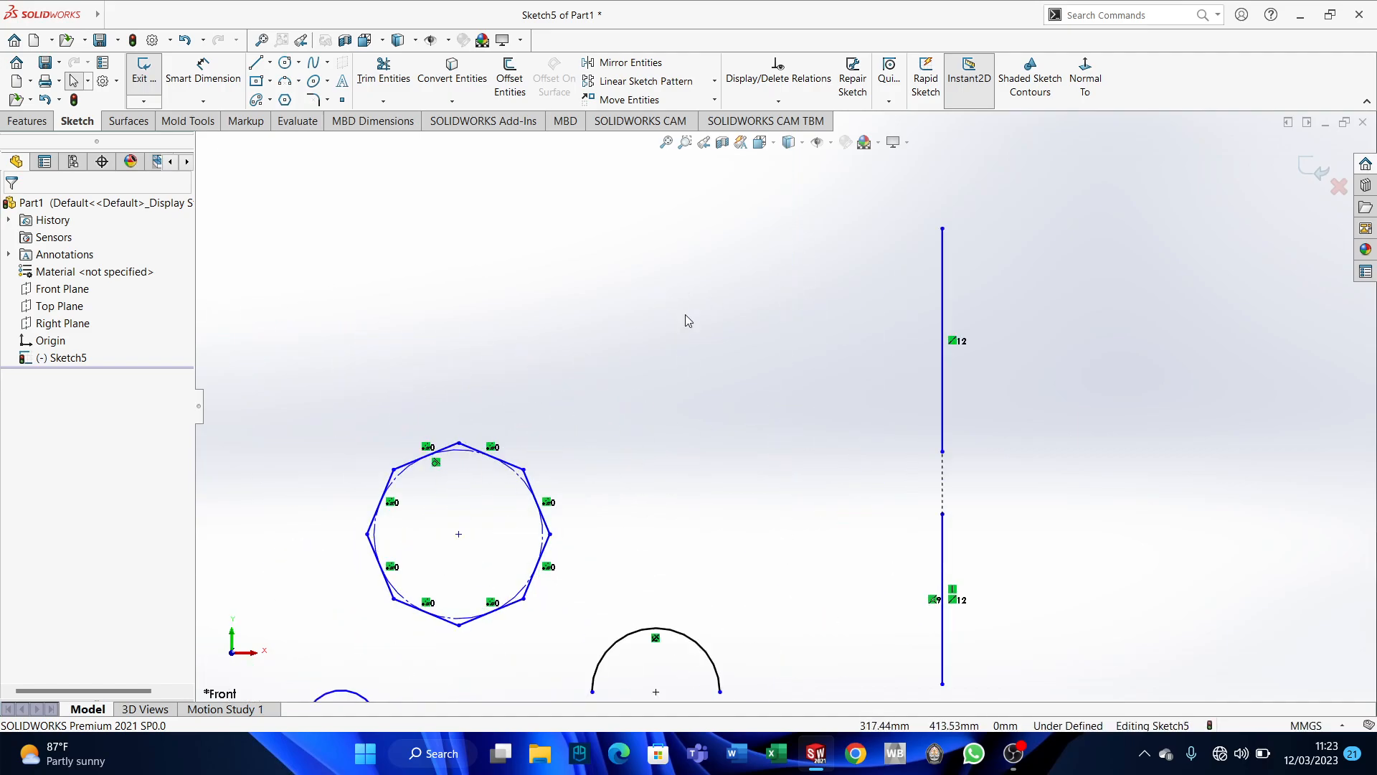
left_click(285, 63)
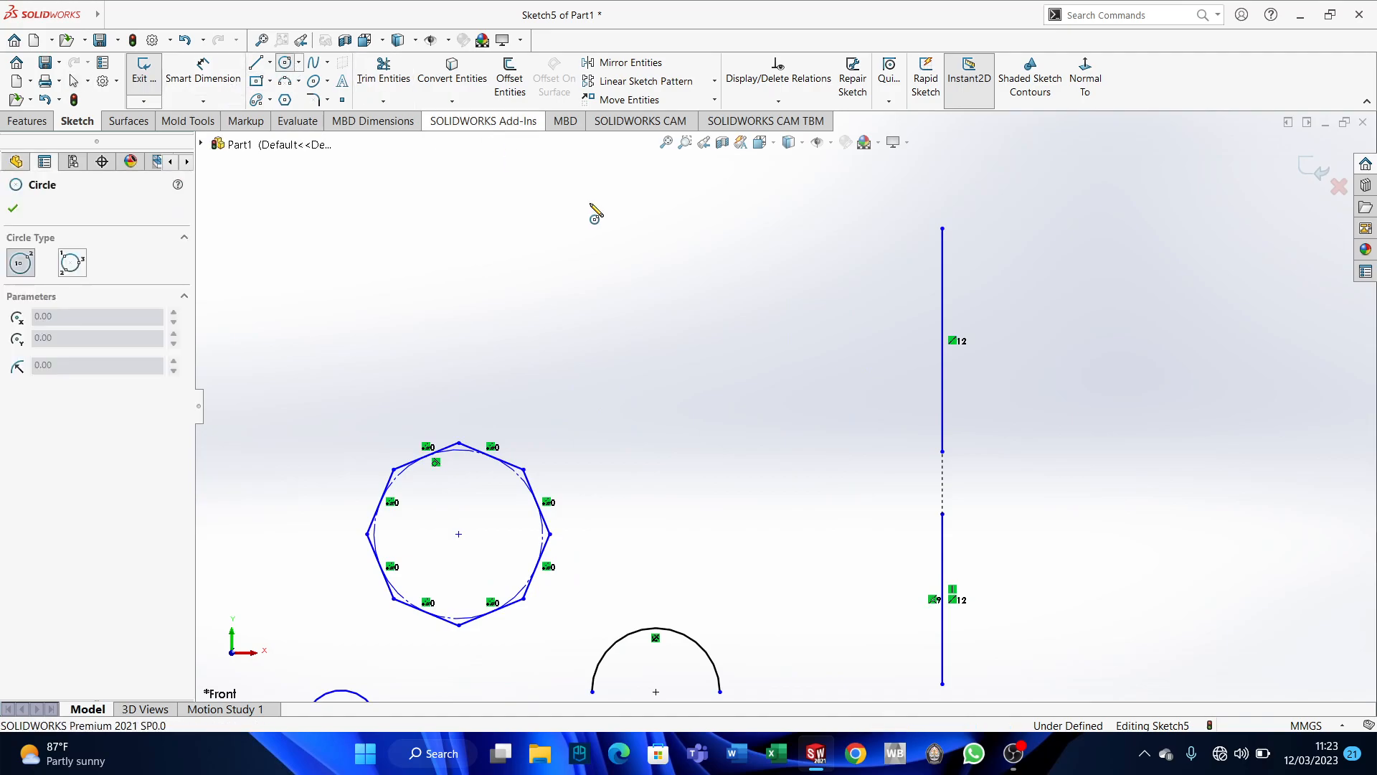
left_click(791, 315)
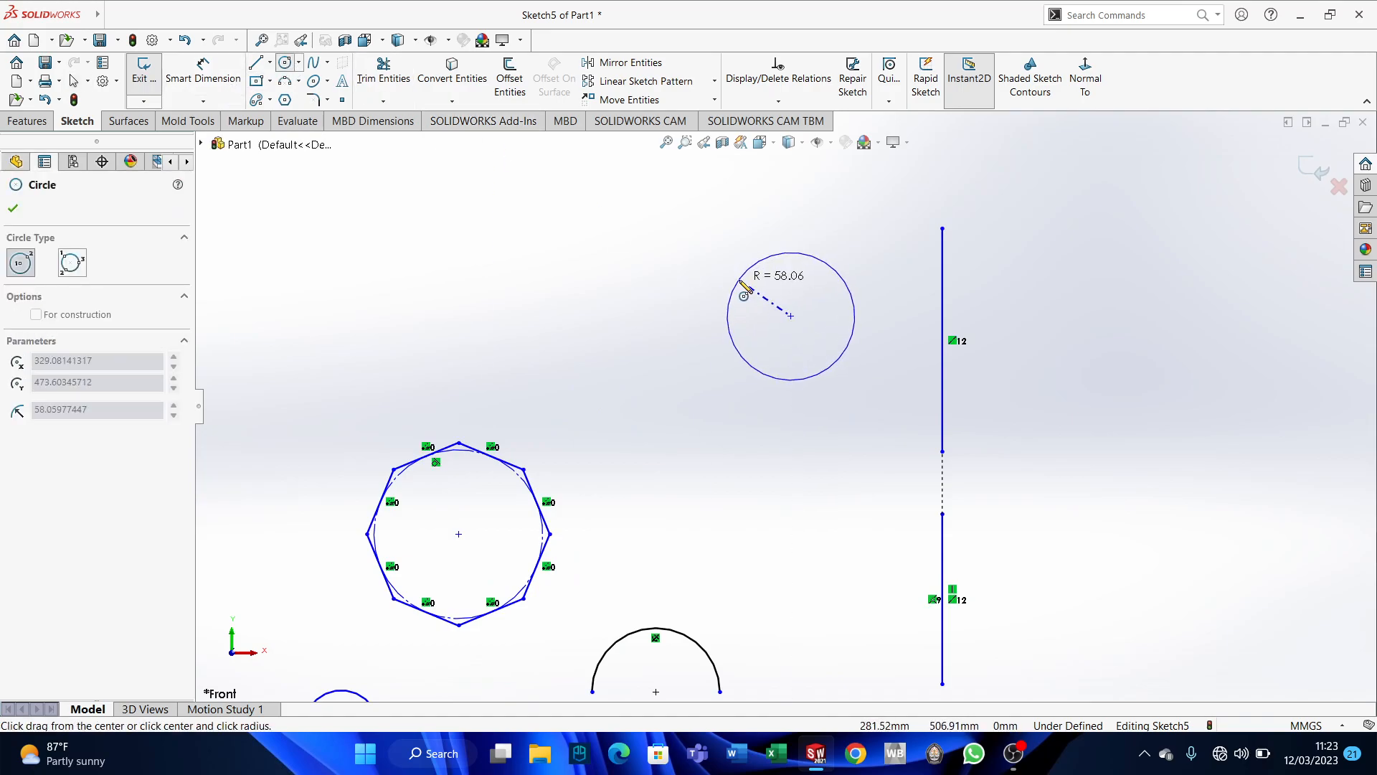
left_click(741, 281)
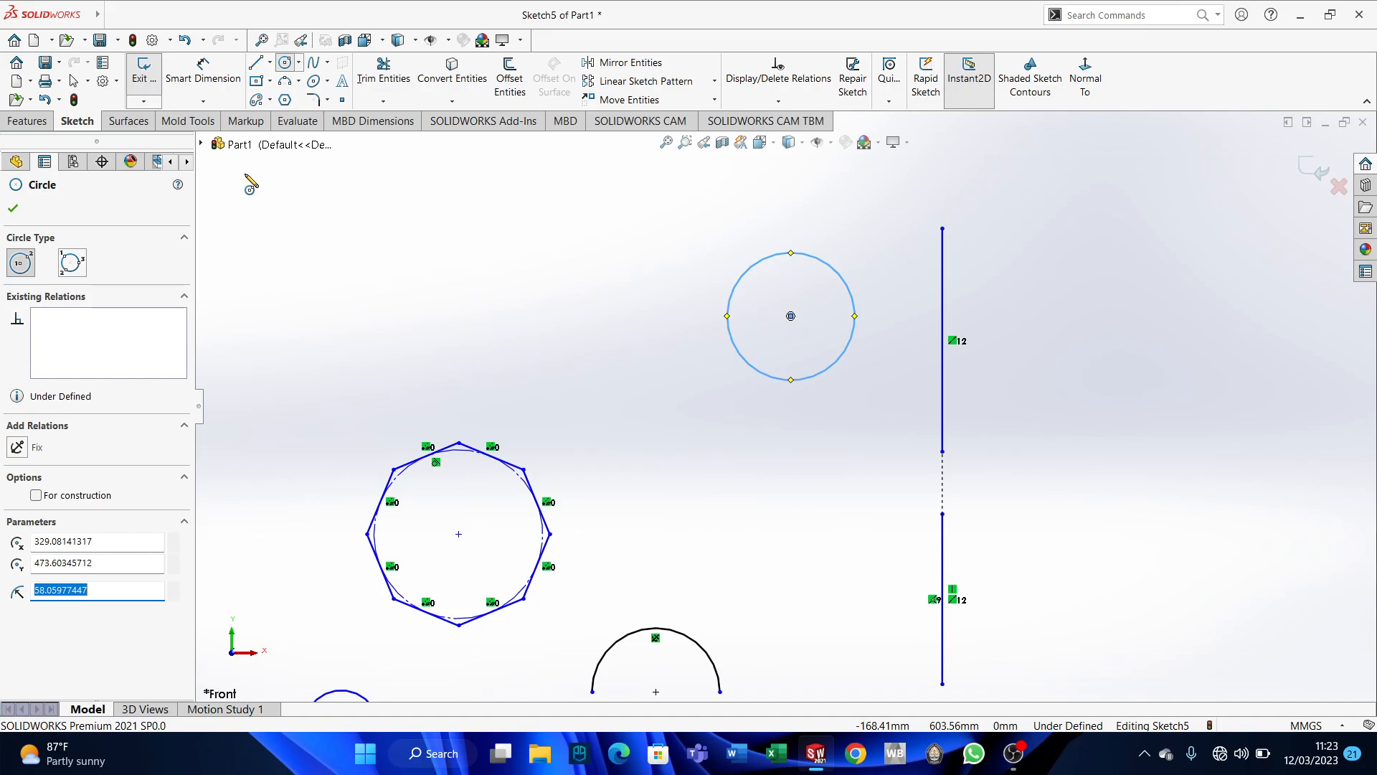
Sketch a steep line about 216 mm long just left of the new circle, running down and slightly left without touching it.
left_click(258, 68)
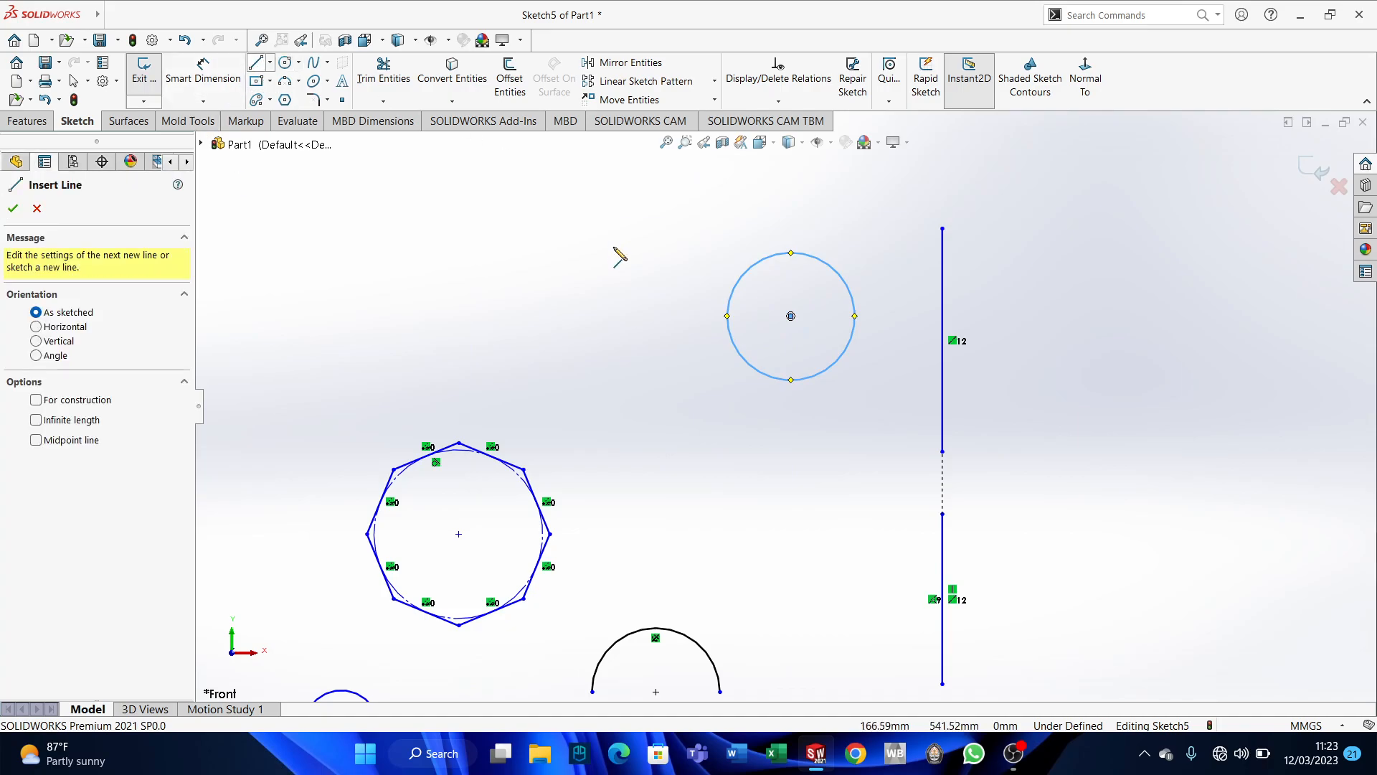
left_click(714, 287)
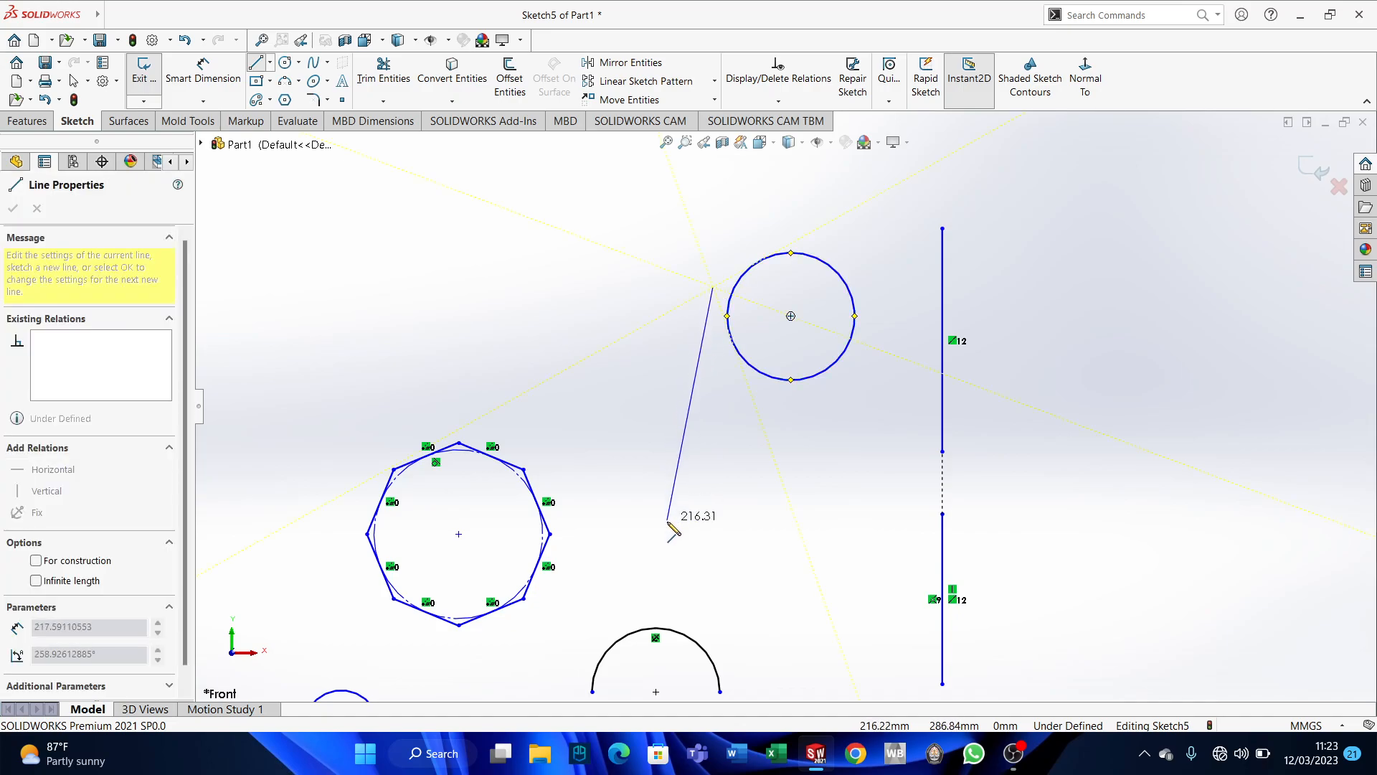
left_click(667, 520)
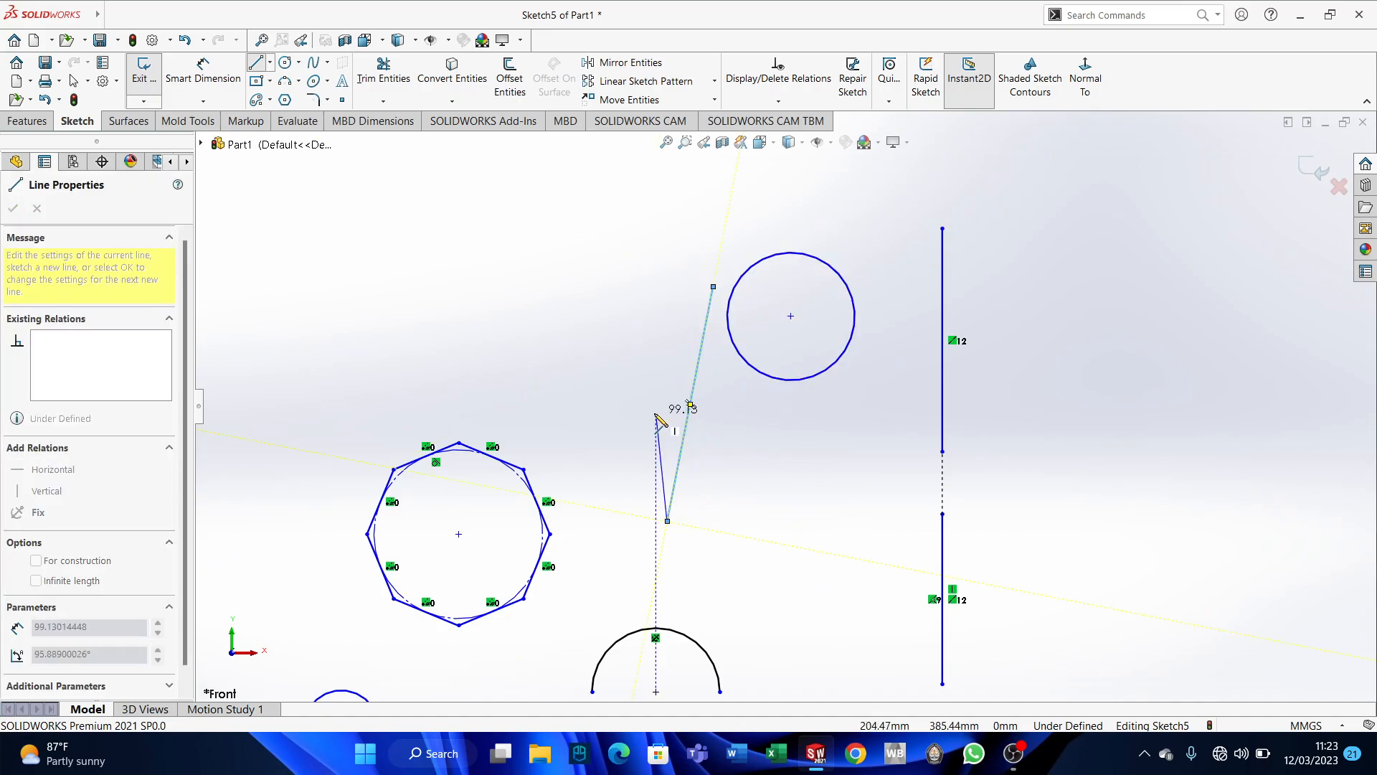
key("Escape")
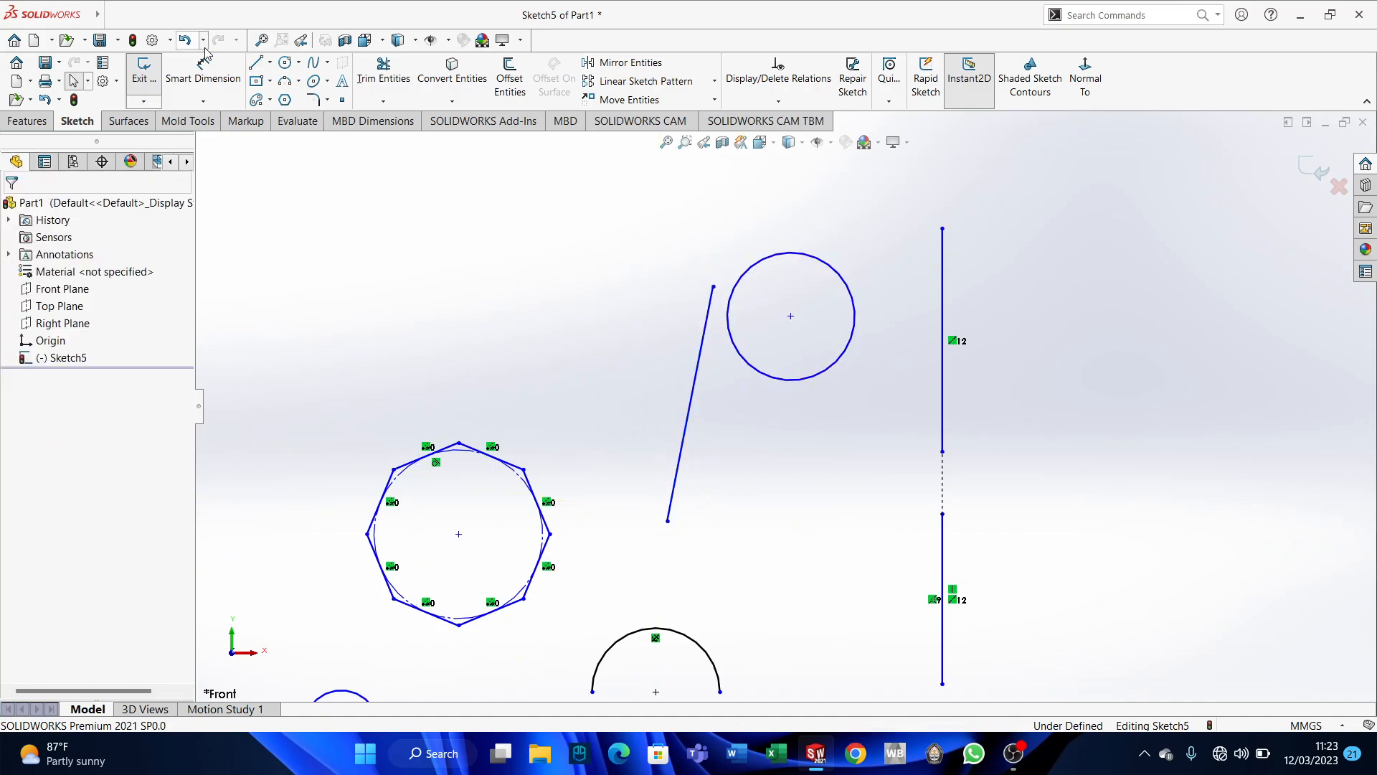
Sketch a matching steep line just right of the circle, running down and slightly right without touching it.
left_click(256, 63)
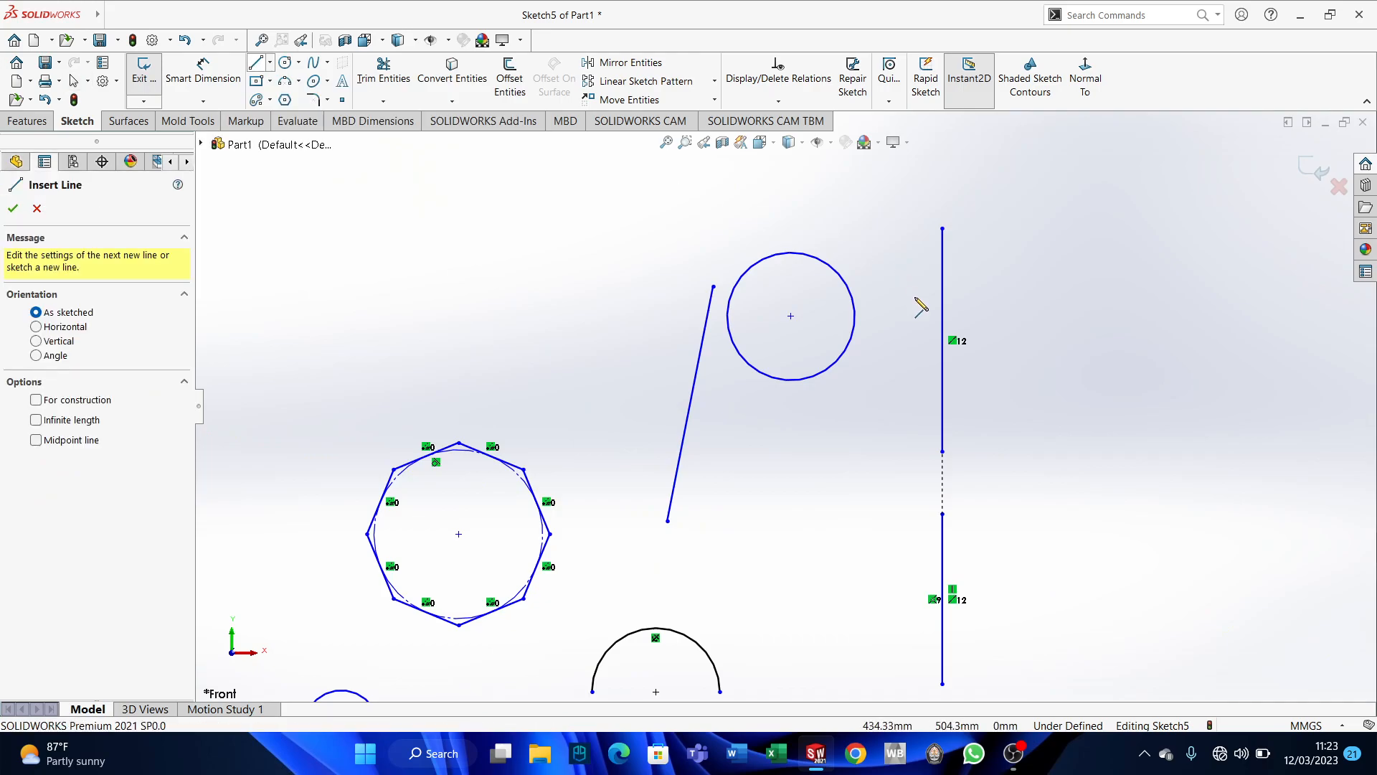
left_click(873, 287)
left_click(914, 527)
key("Escape")
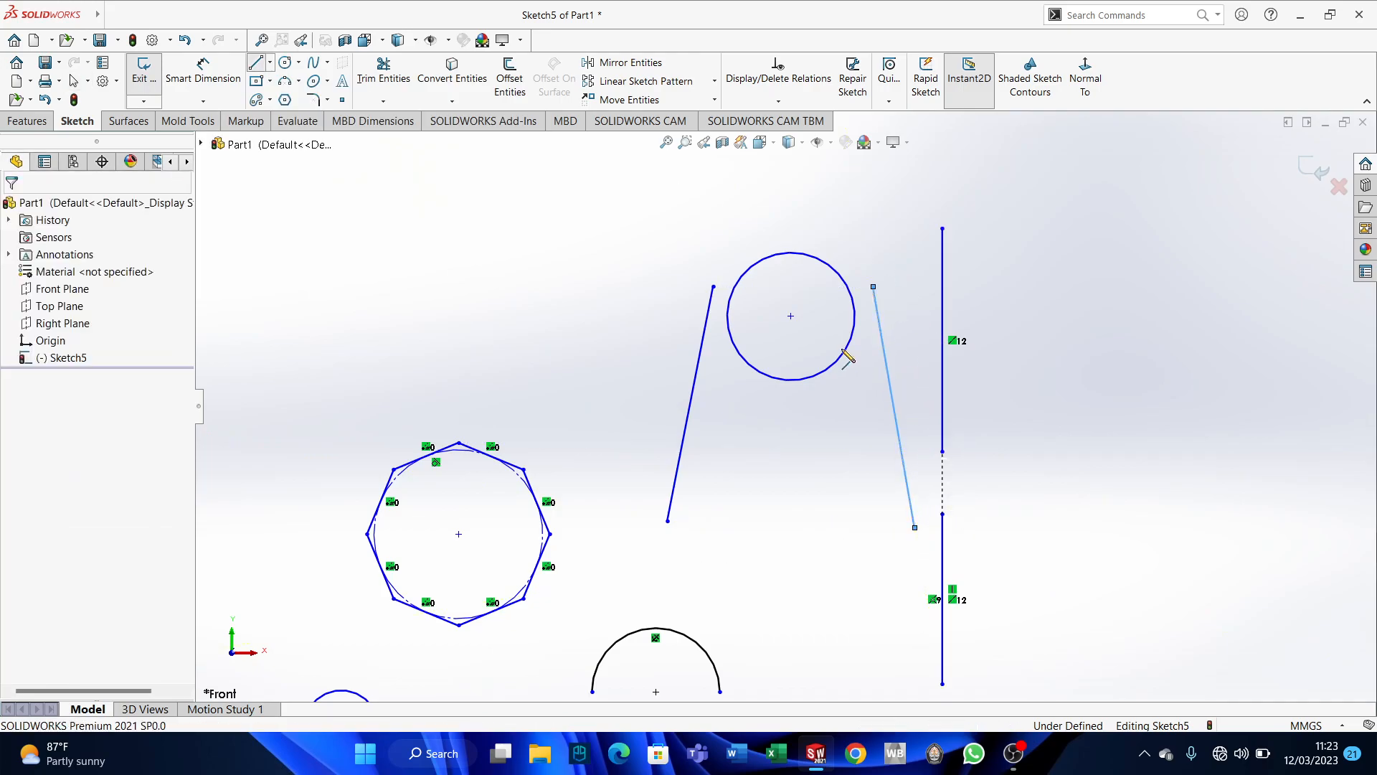
Join the lower endpoints of the two steep lines with a nearly horizontal line about 225 mm long.
left_click(257, 63)
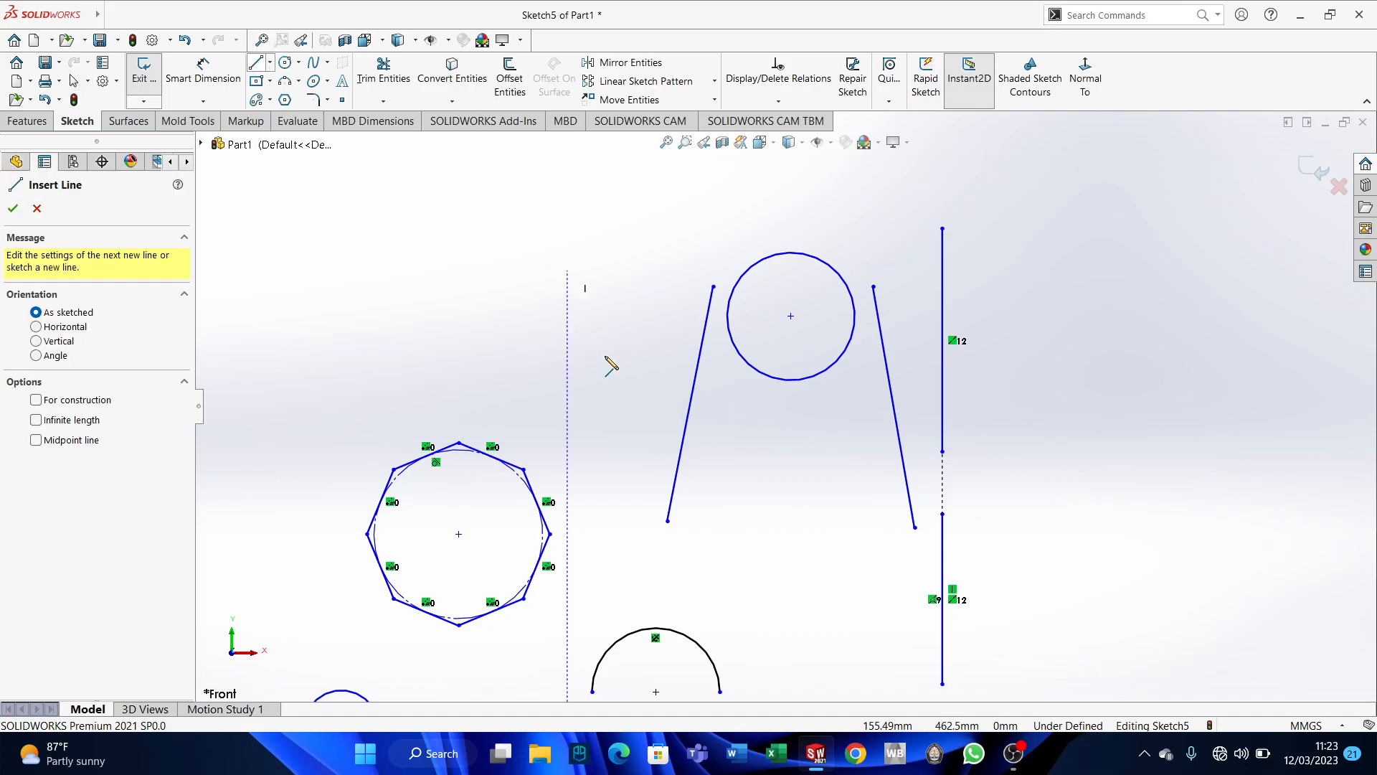
left_click(667, 521)
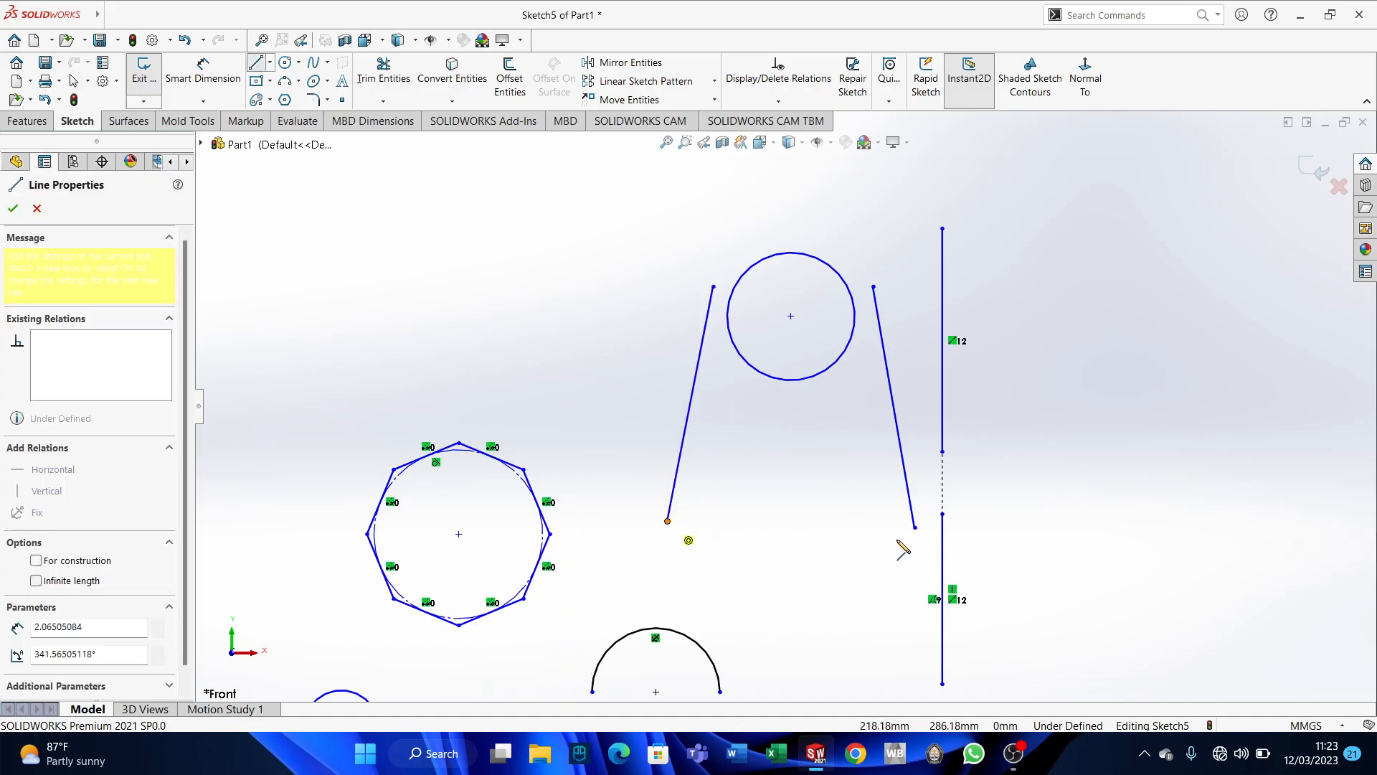
left_click(915, 528)
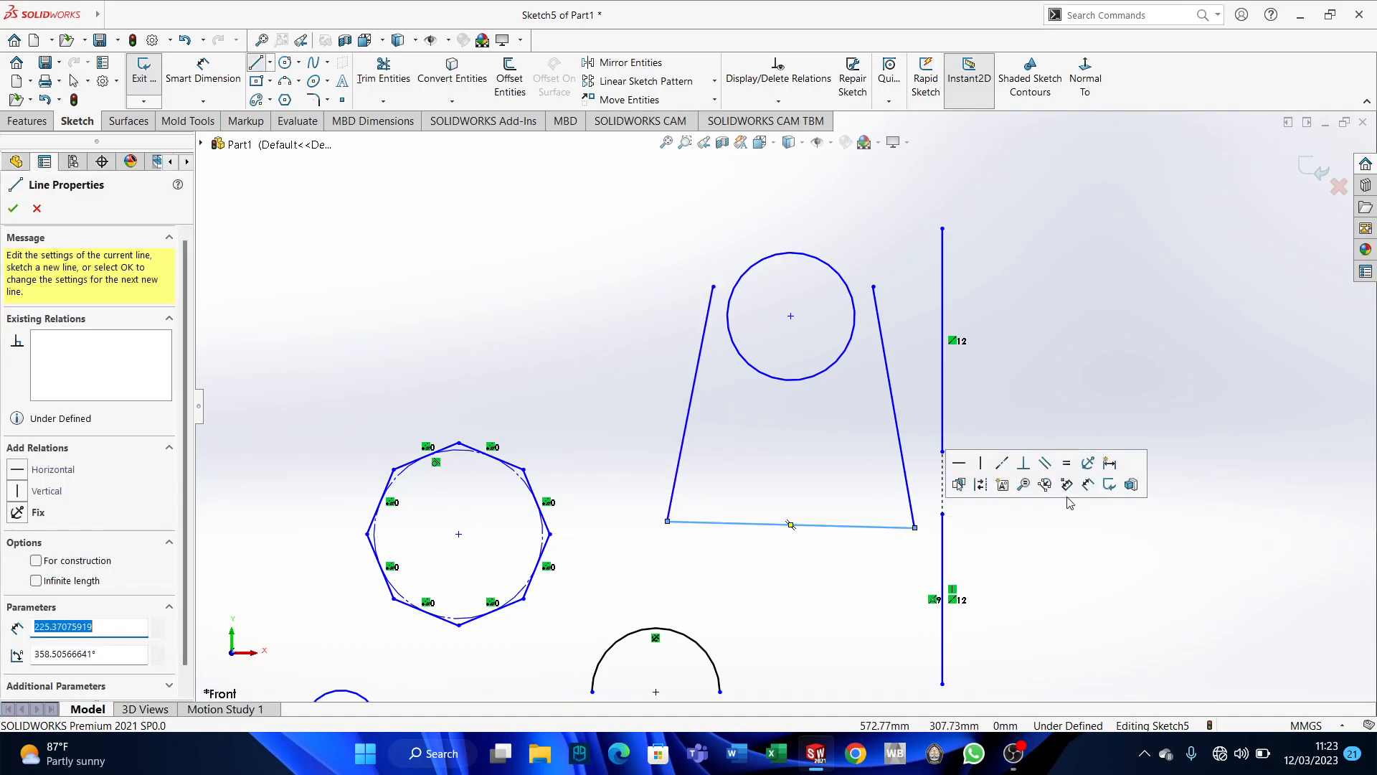
Finish the line command and make the line joining the two steep lines' lower ends horizontal.
key("Escape")
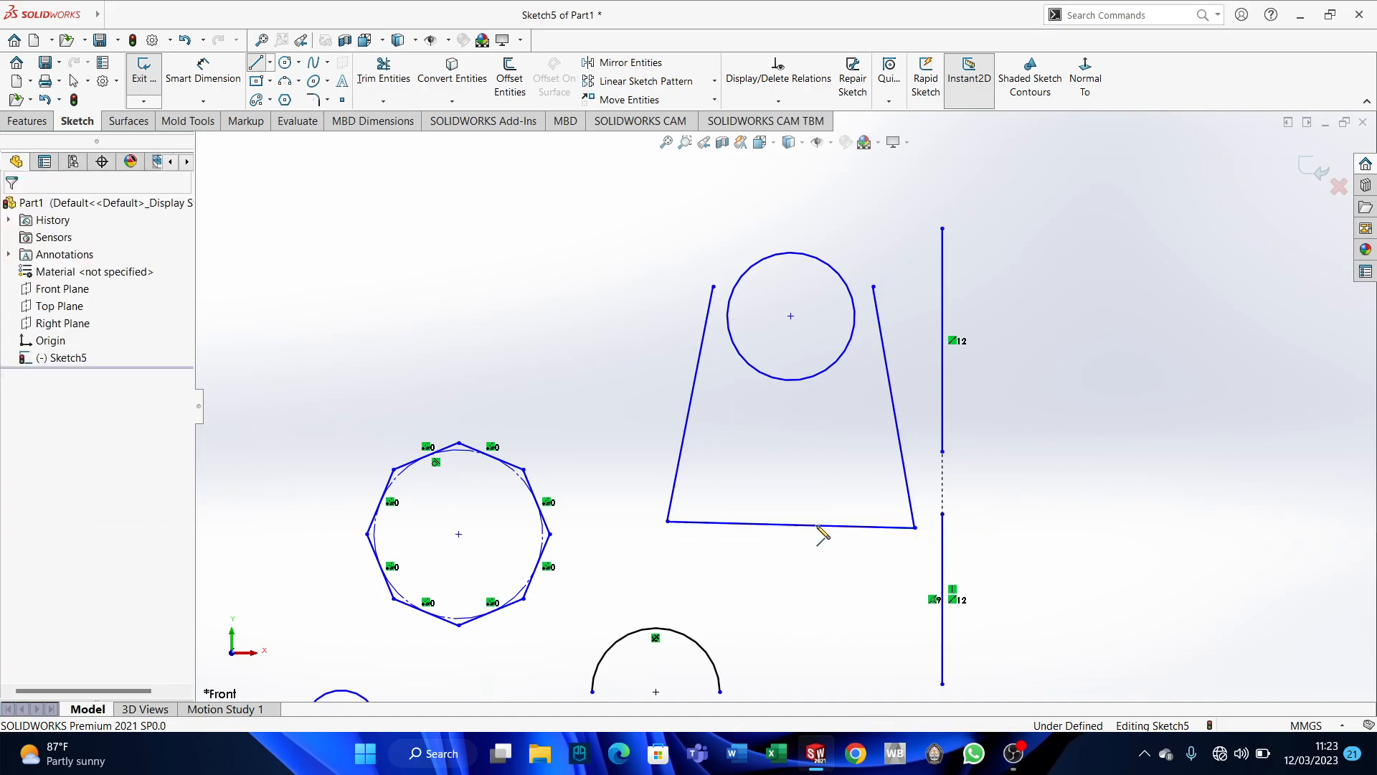
left_click(824, 525)
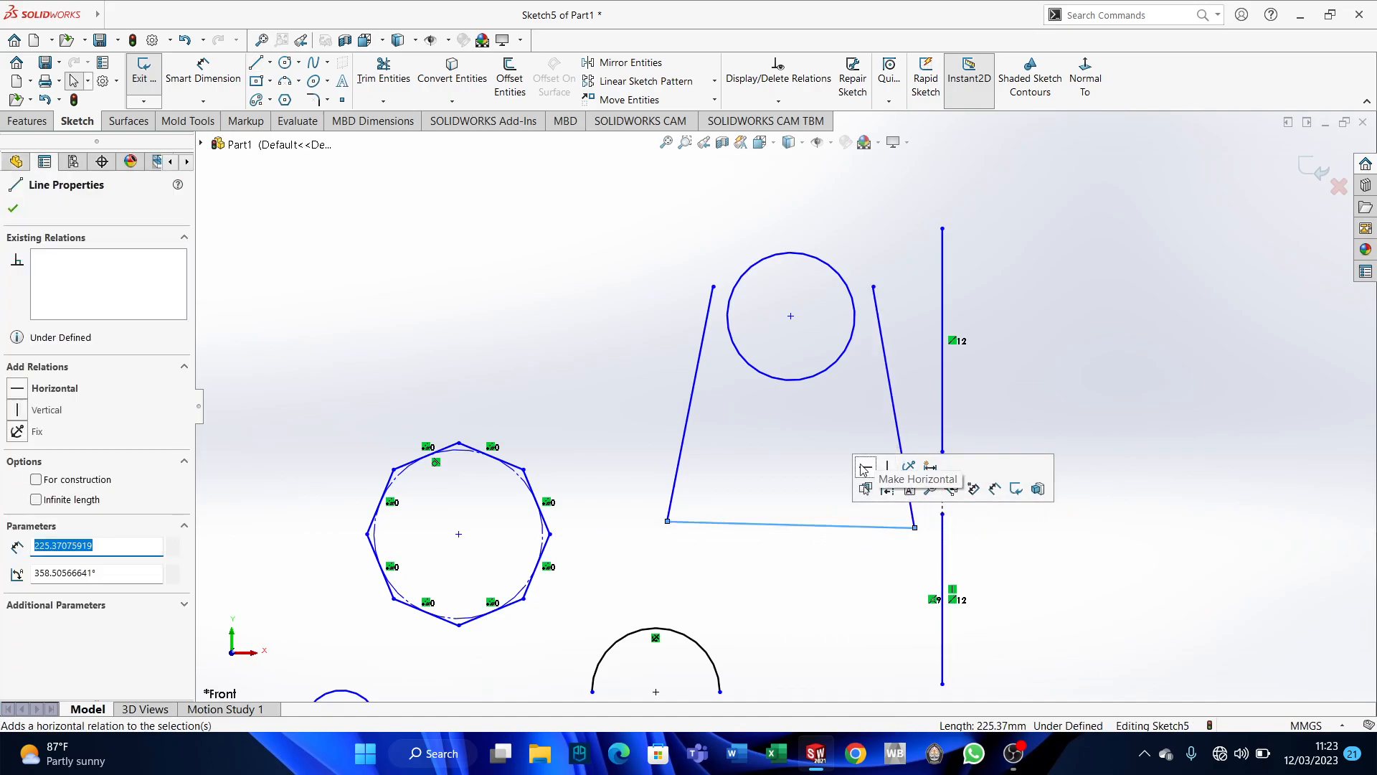
left_click(866, 467)
left_click(887, 316)
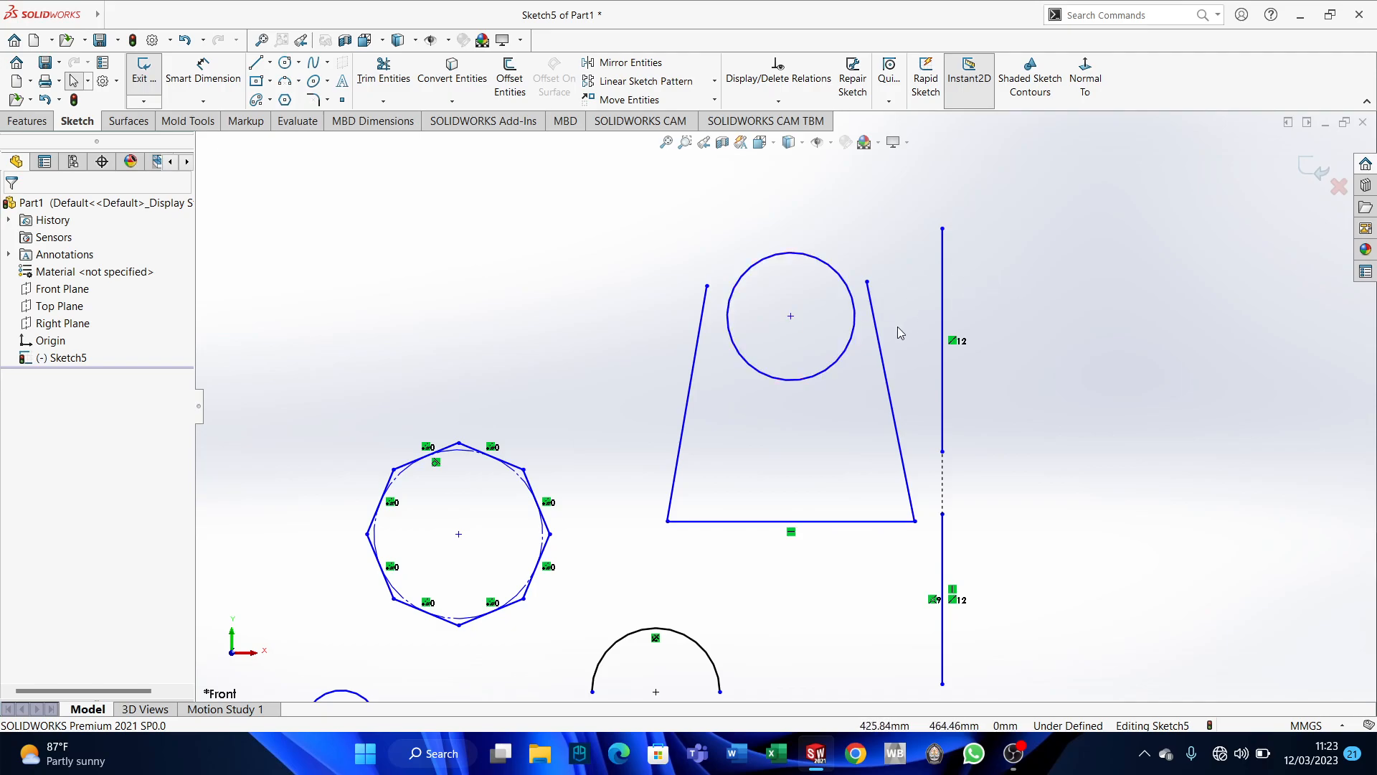
Add a tangent relation between the right steep line and the circle.
left_click(884, 360)
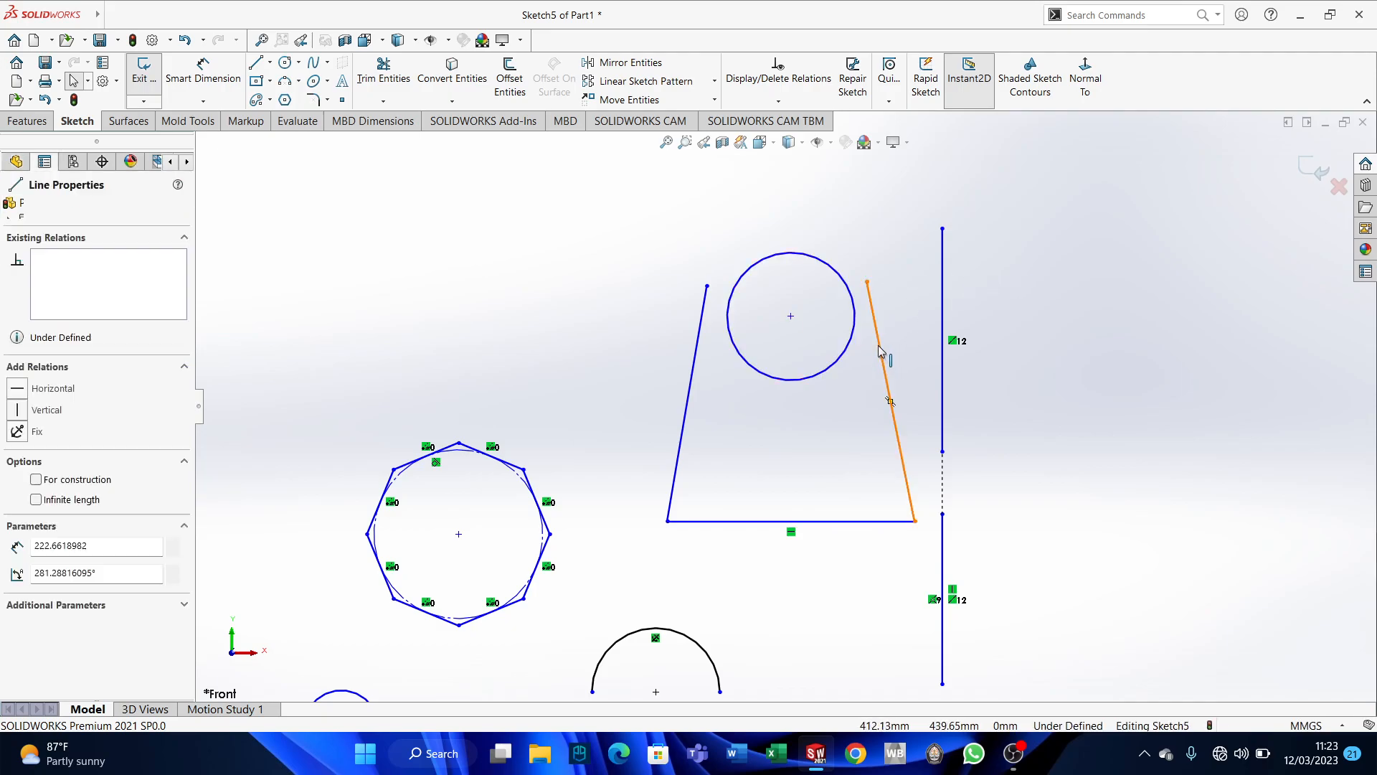
left_click(856, 321, "ctrl")
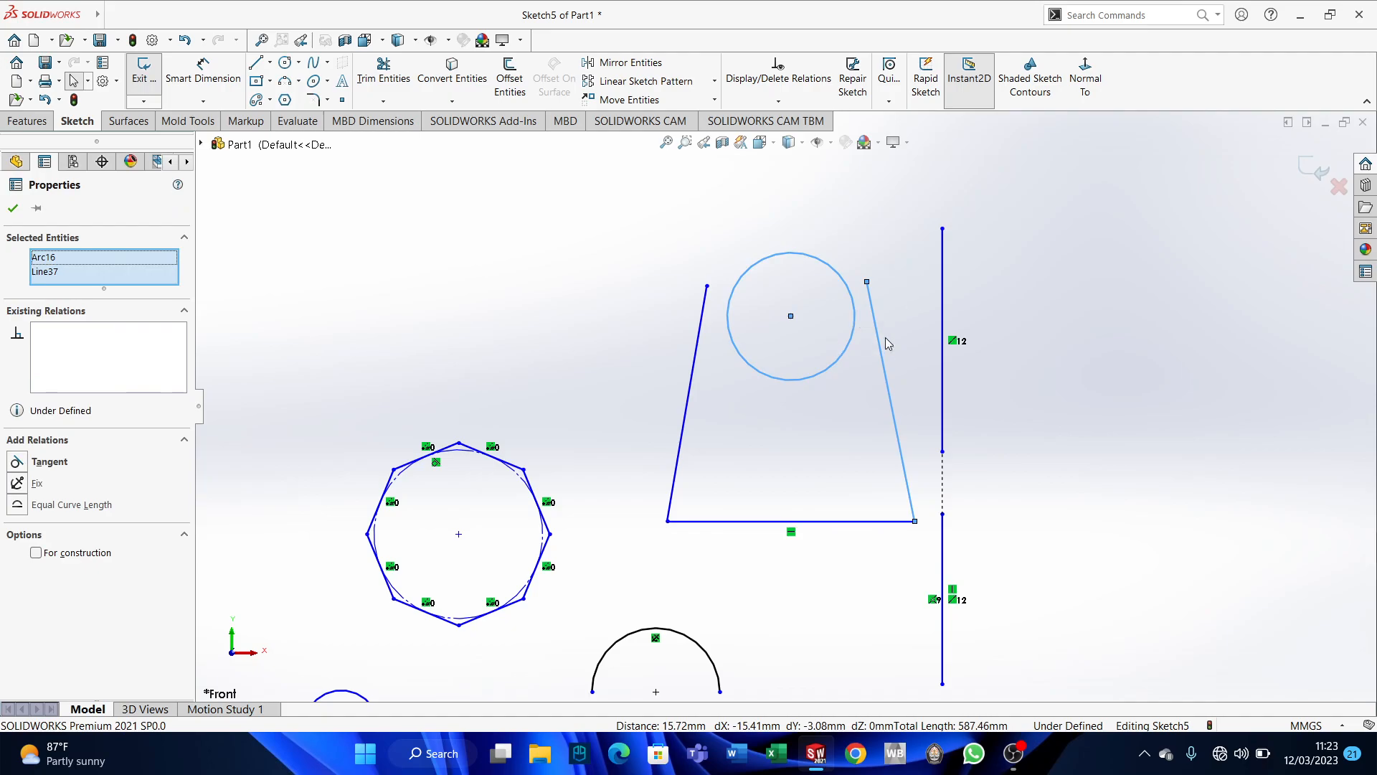
left_click(18, 463)
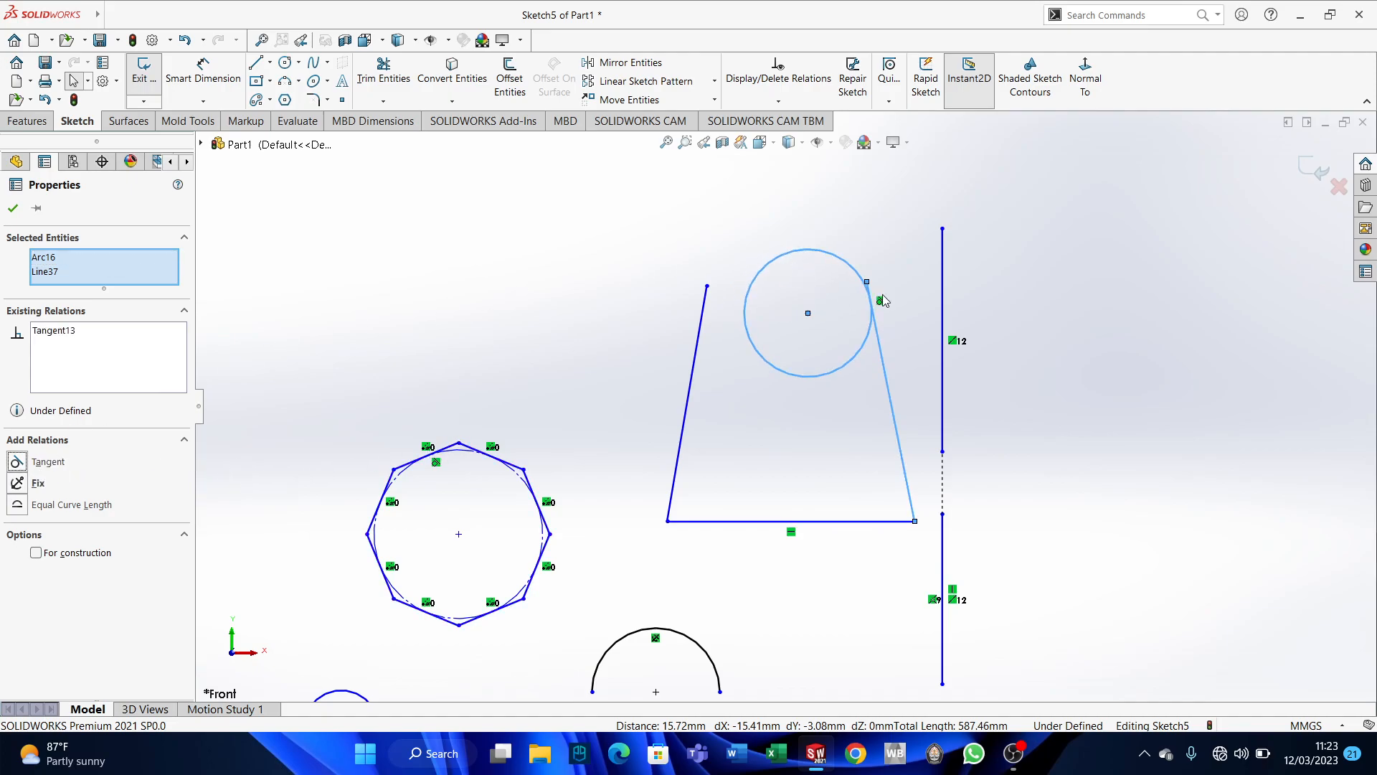
Add a tangent relation between the left steep line and the circle.
scroll(875, 300, "down", 3)
scroll(857, 337, "up", 3)
left_click(689, 391)
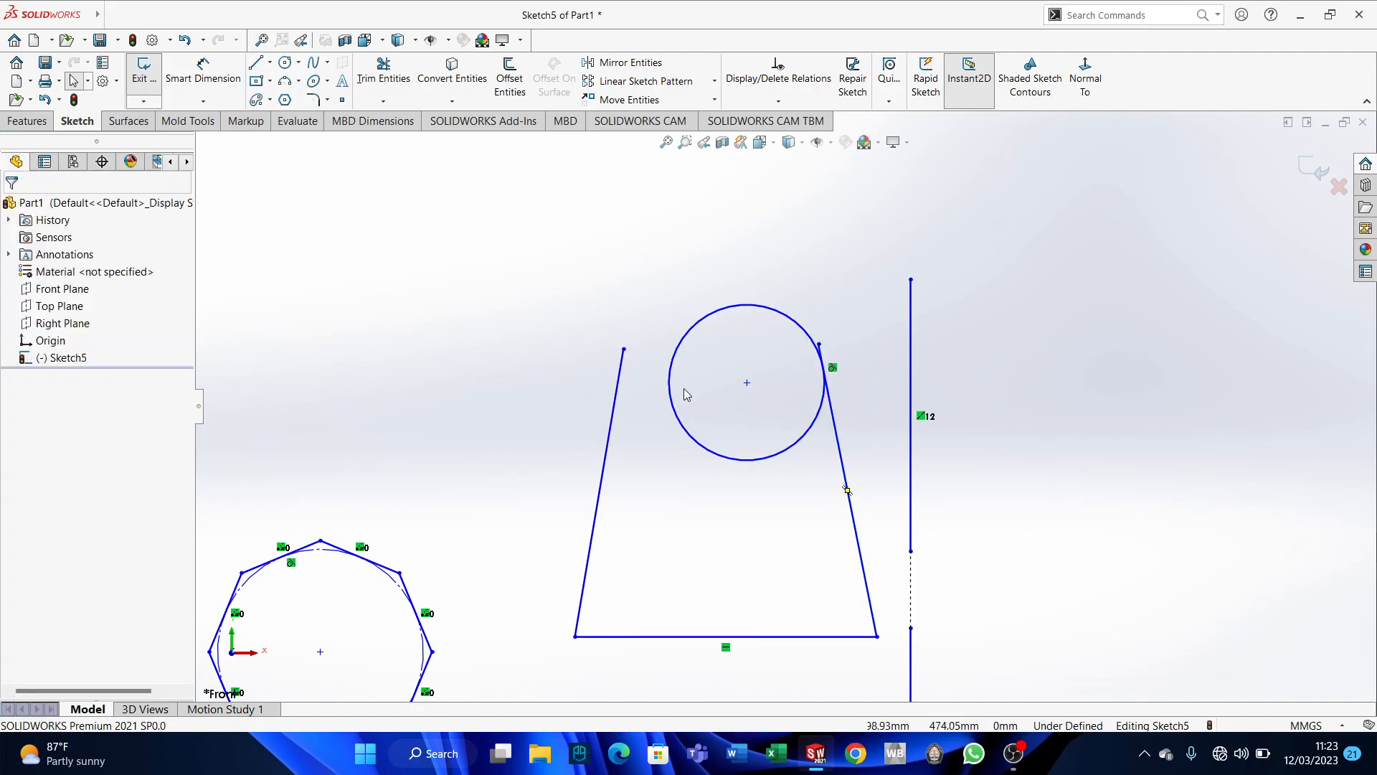
left_click(606, 445)
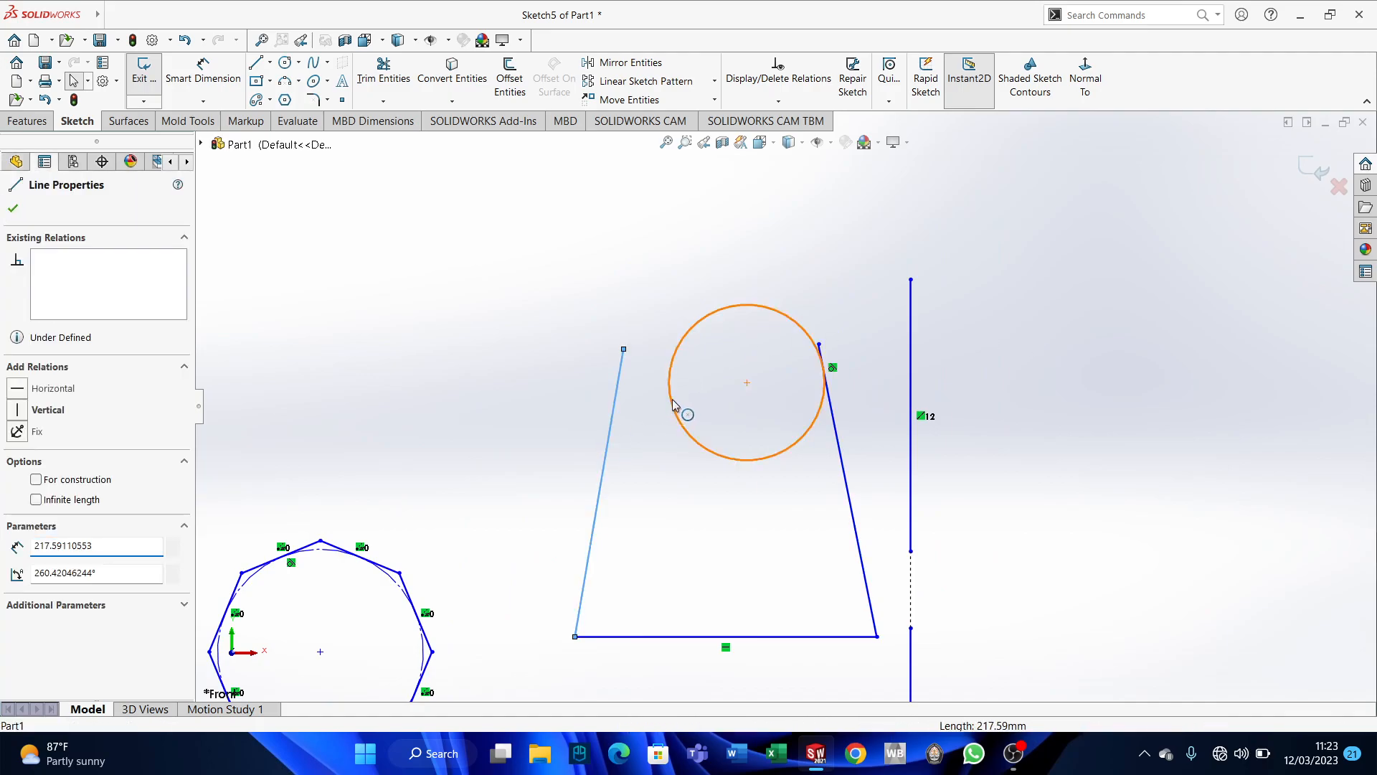
left_click(672, 405, "ctrl")
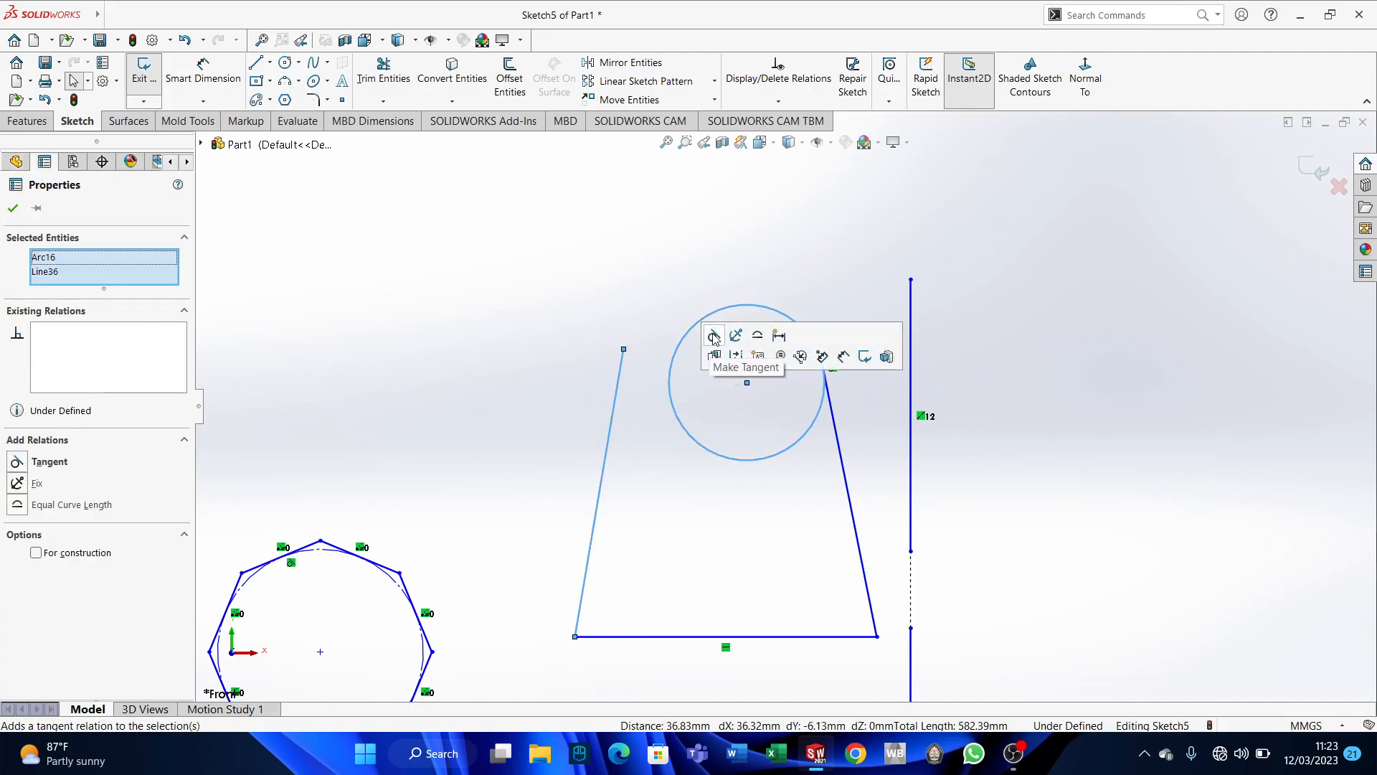
left_click(714, 337)
left_click(1186, 299)
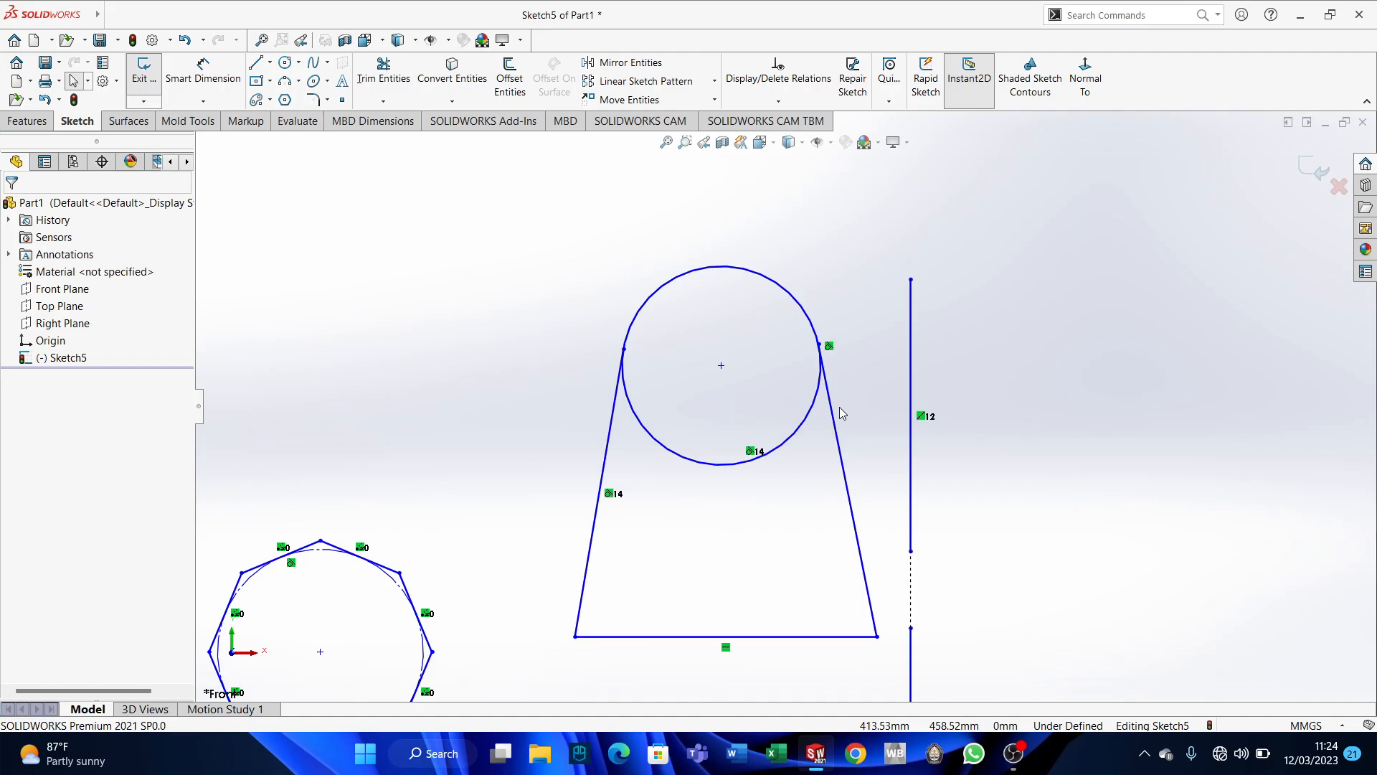
left_click(26, 120)
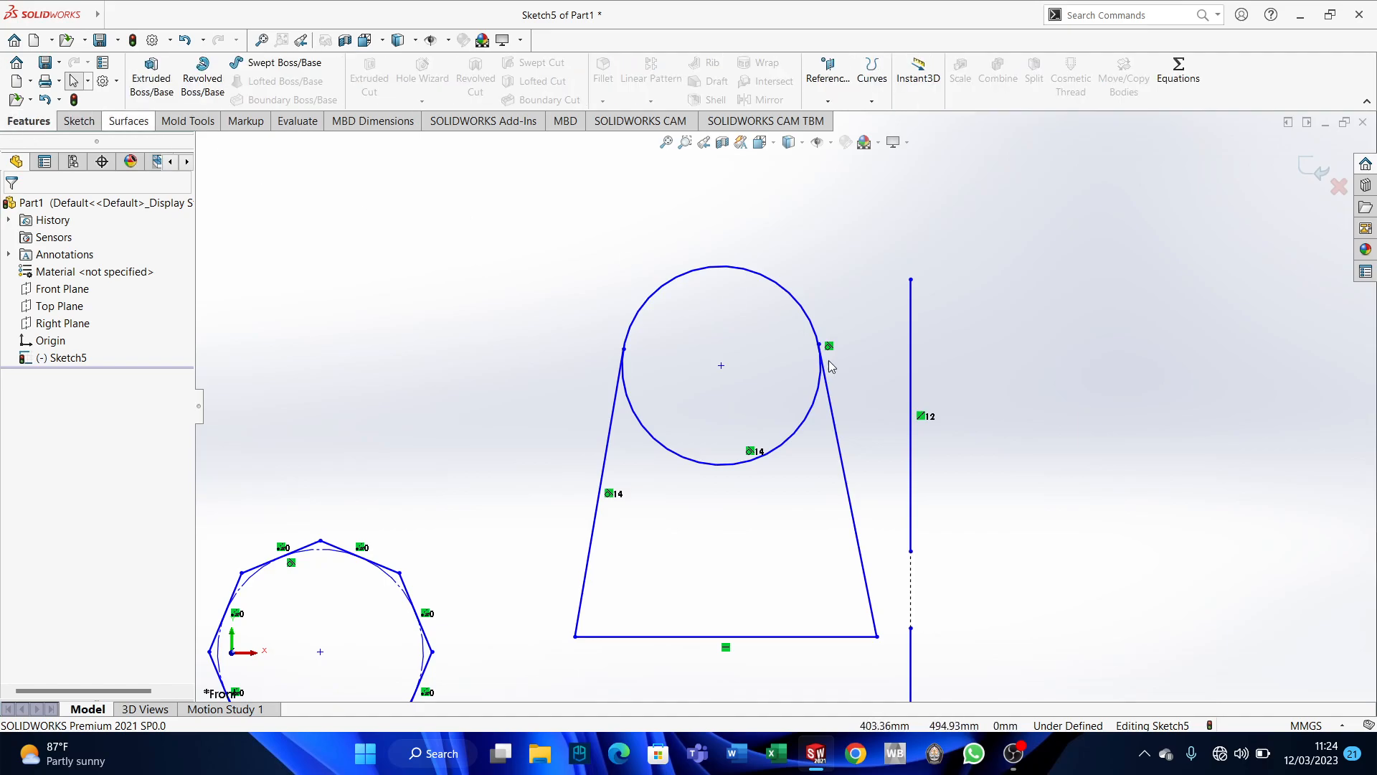
left_click(174, 84)
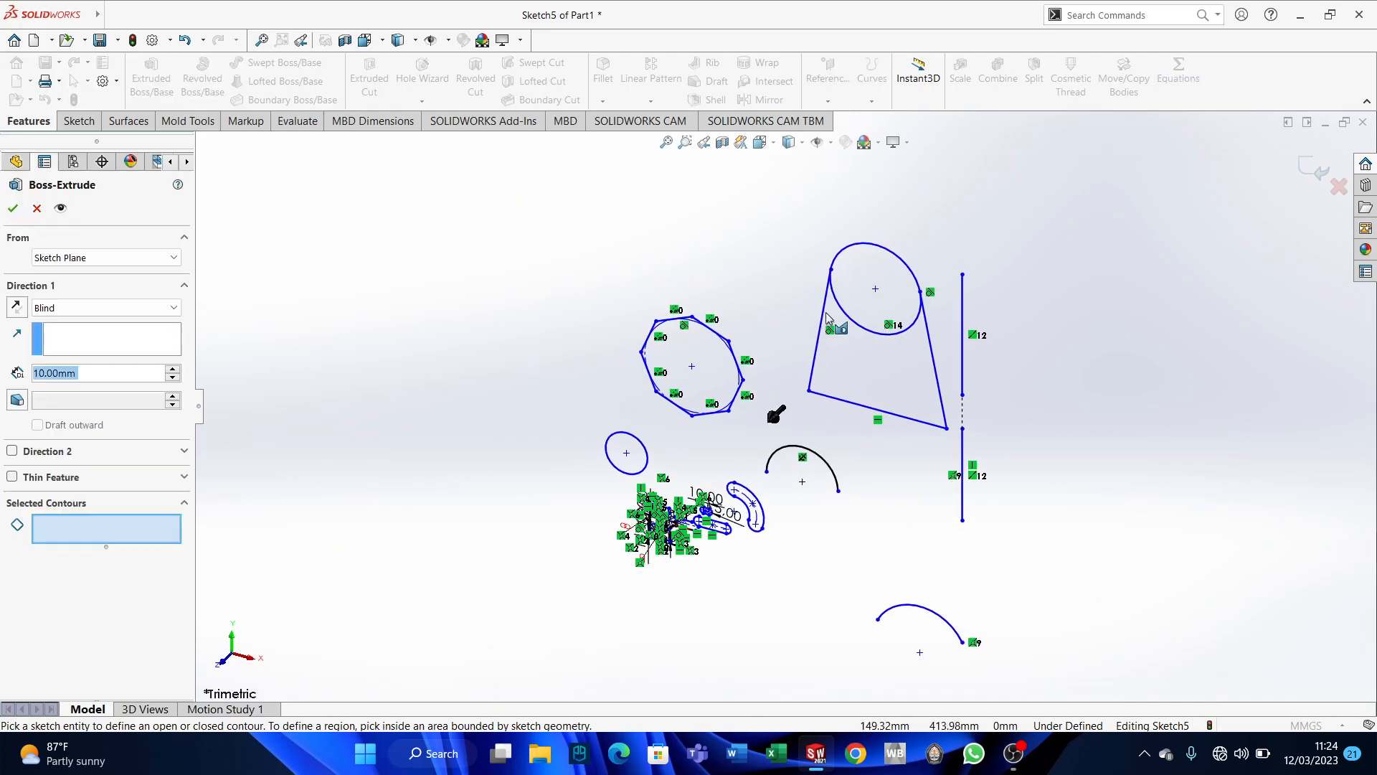
left_click(872, 293)
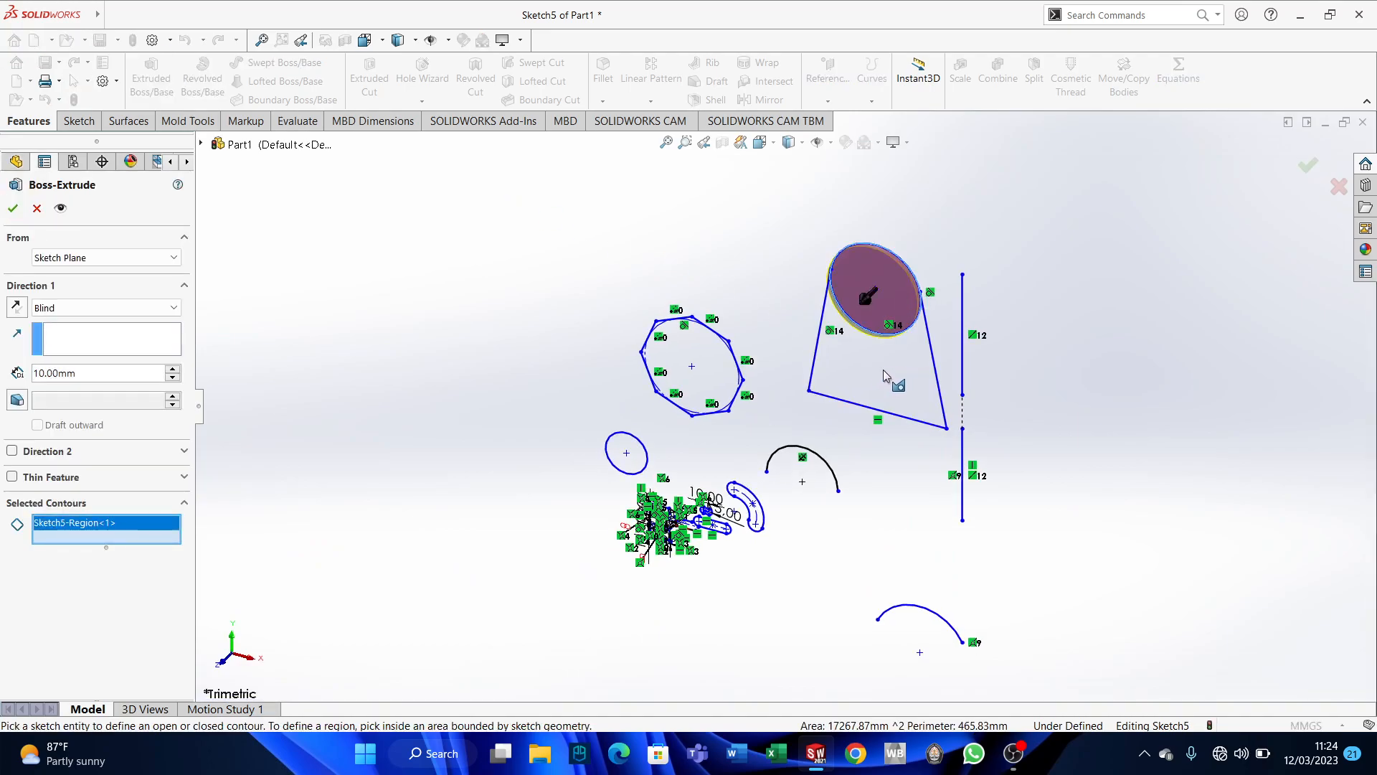
middle_click_drag(945, 367, 955, 280)
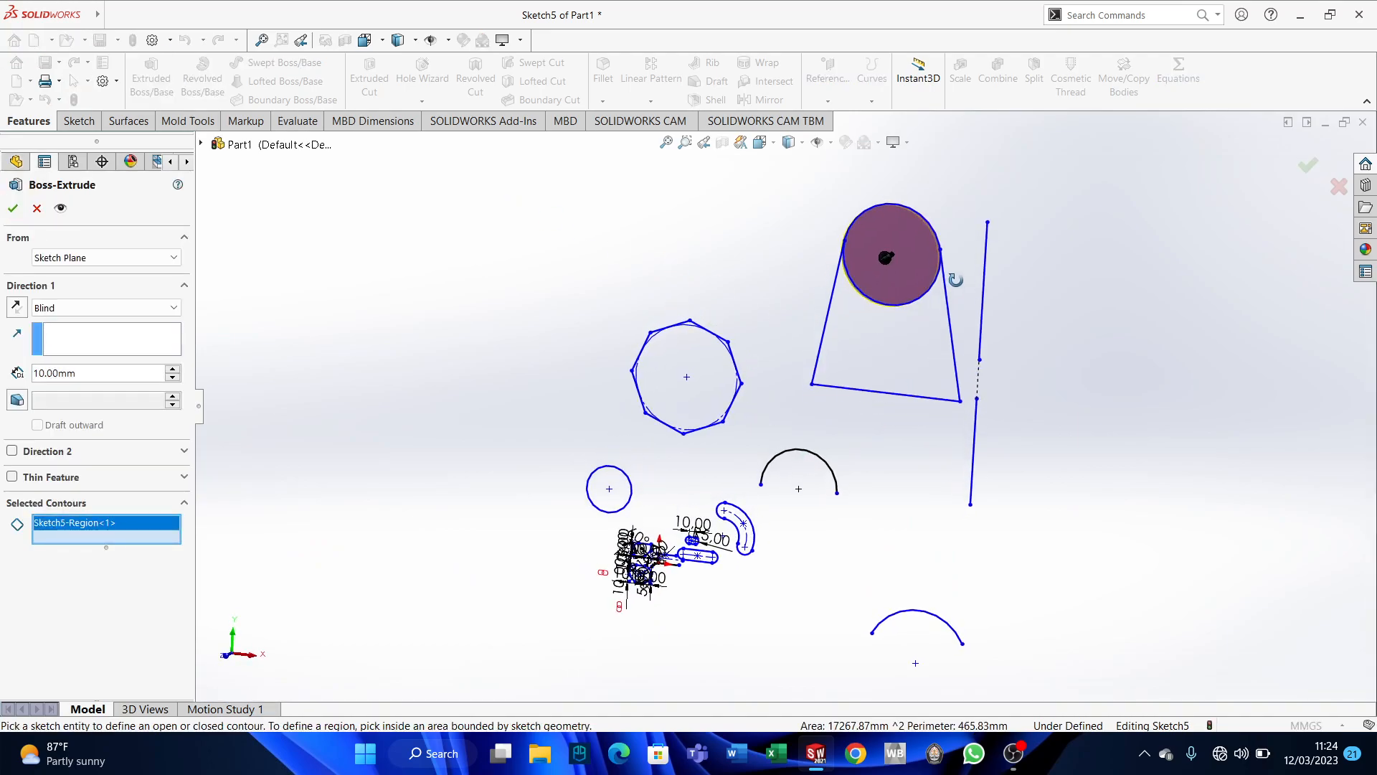
scroll(897, 287, "down", 5)
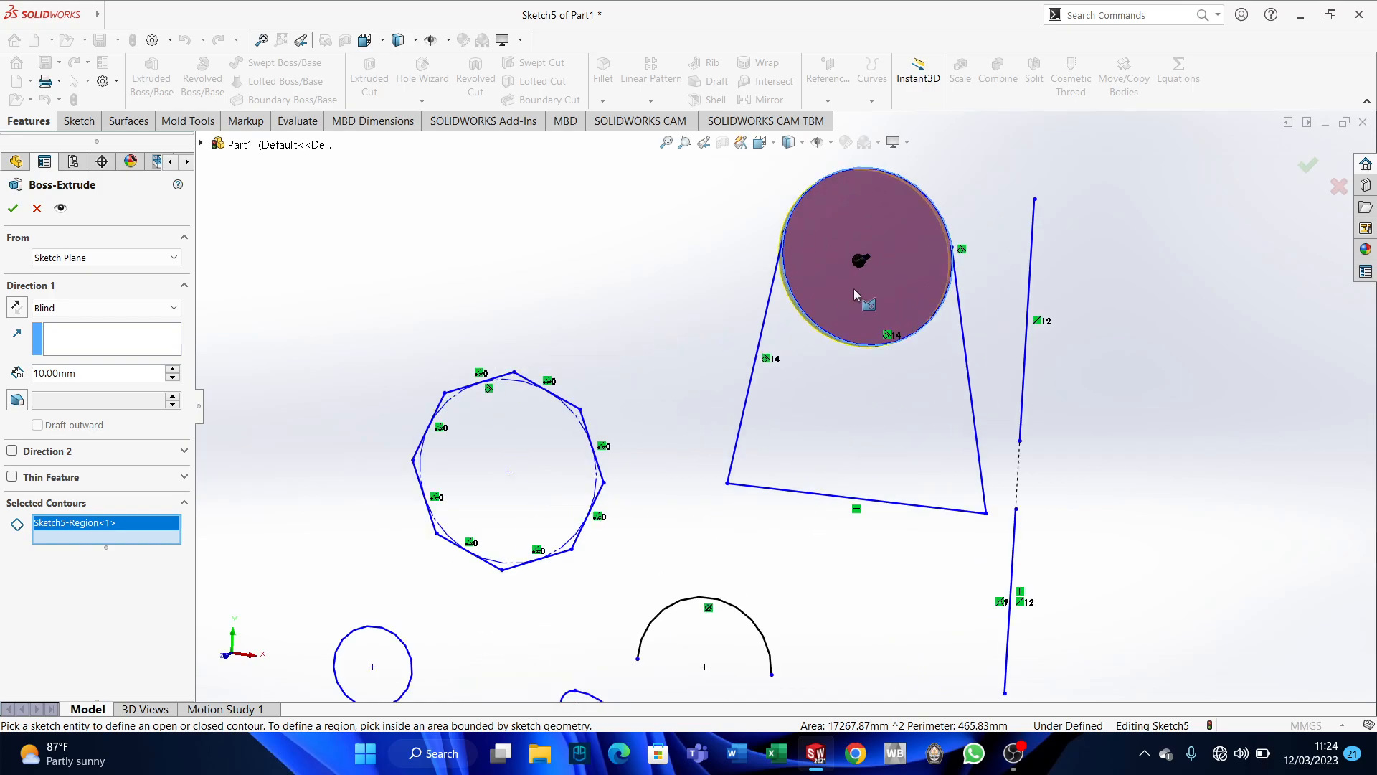
left_click(36, 208)
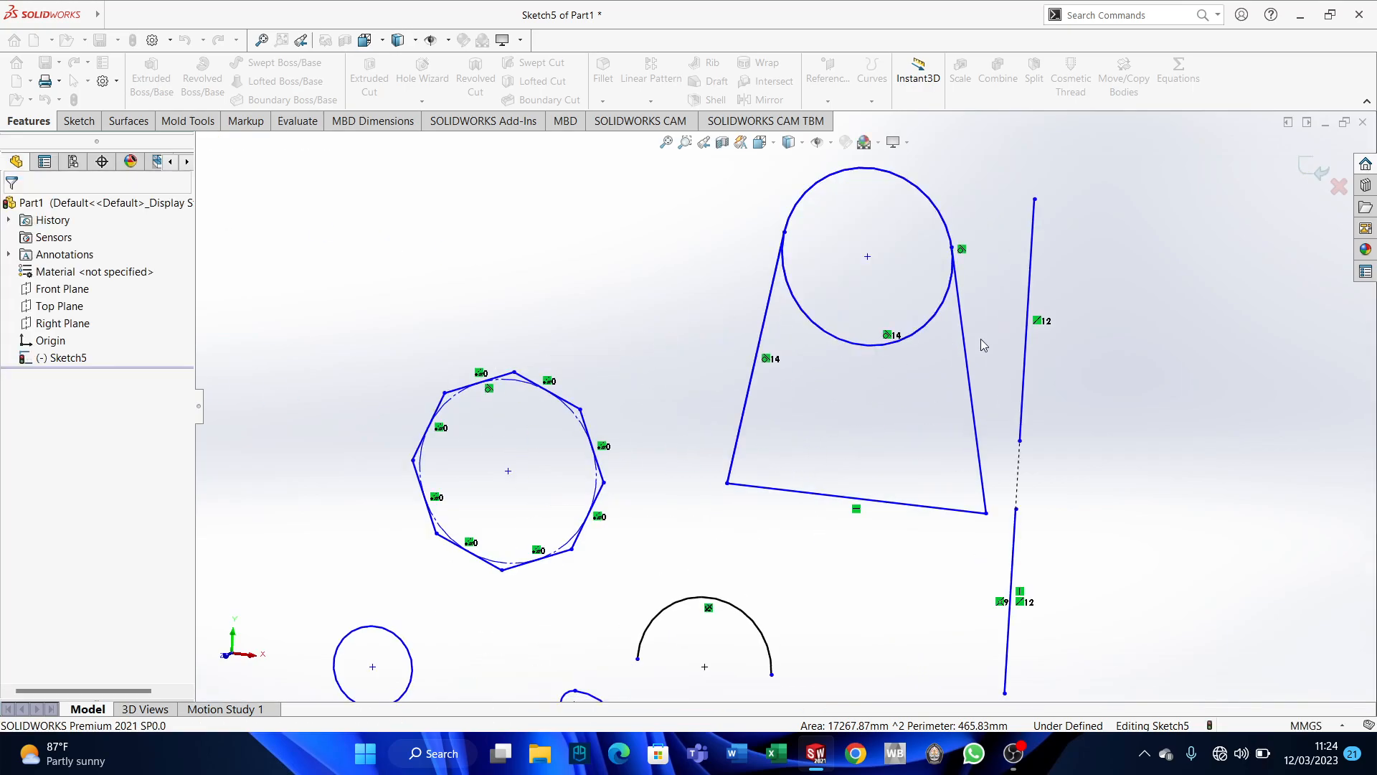
Try to power-trim the lower arc of the circle between the two tangent lines, and undo the trim.
left_click(79, 121)
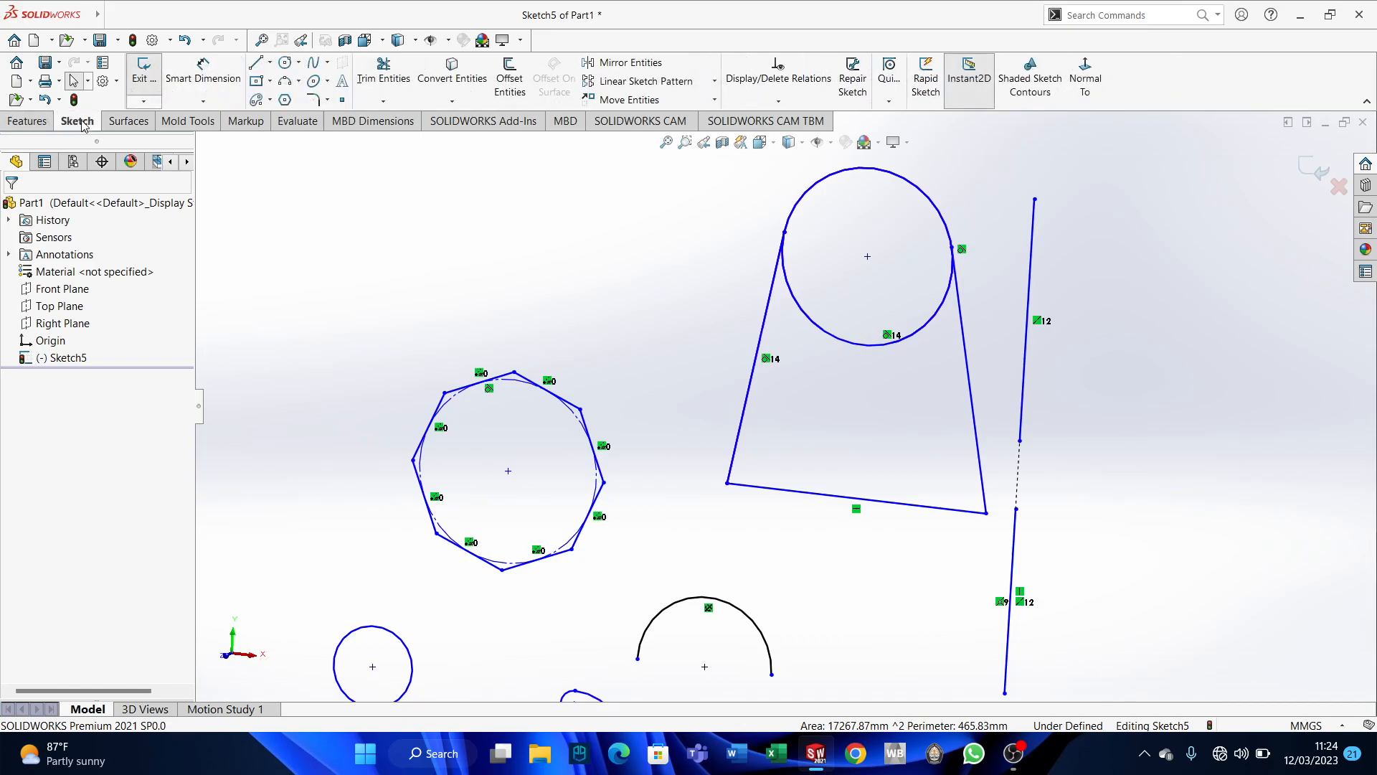
left_click(380, 71)
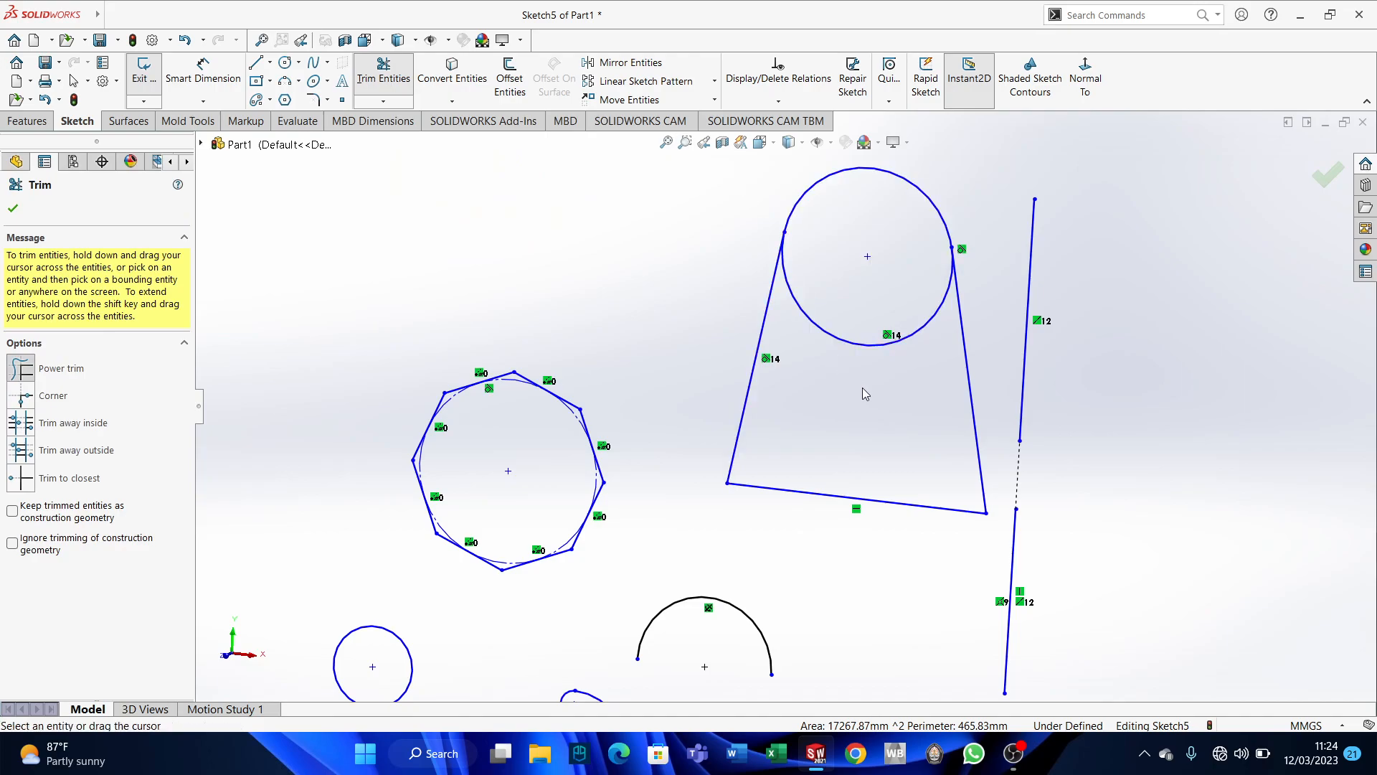
left_click_drag(862, 387, 867, 334)
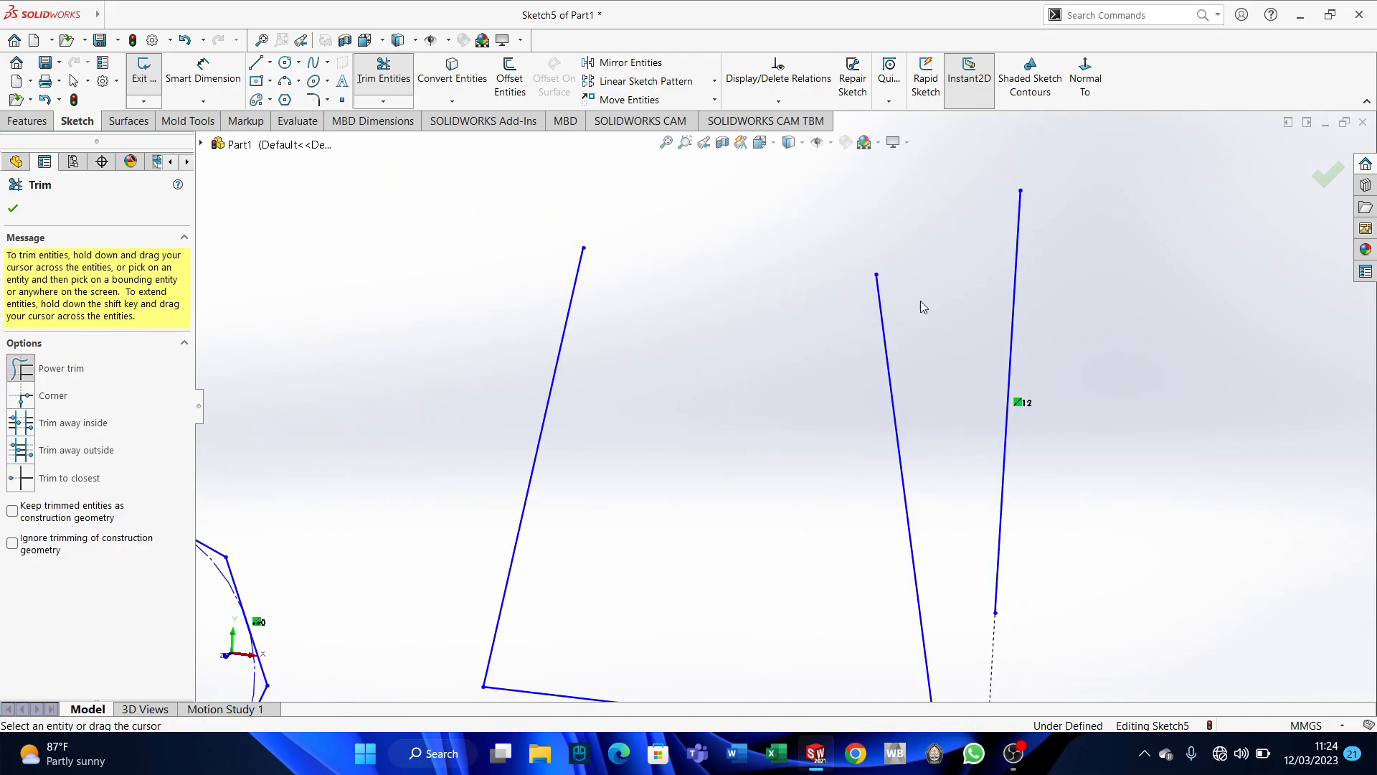
scroll(924, 316, "up", 2)
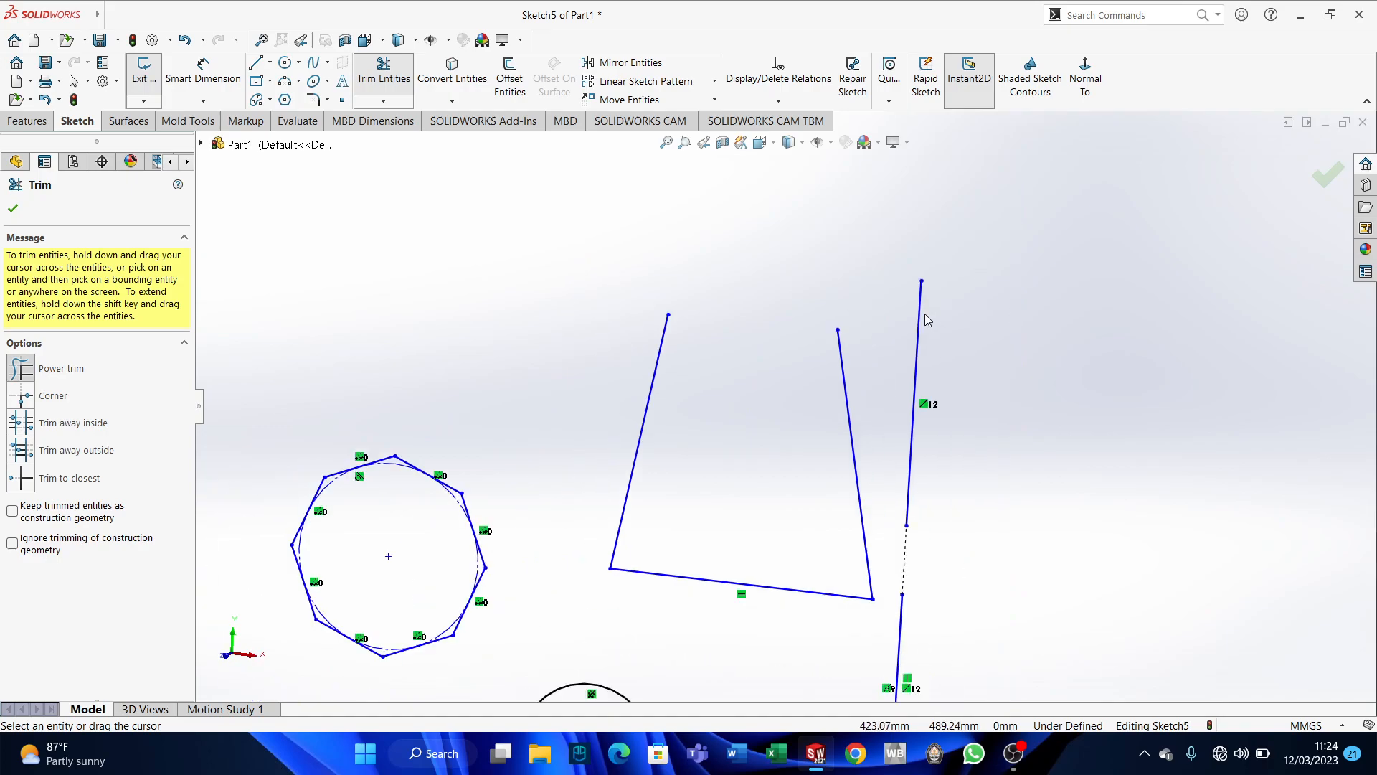
left_click(17, 214)
key("ctrl+z")
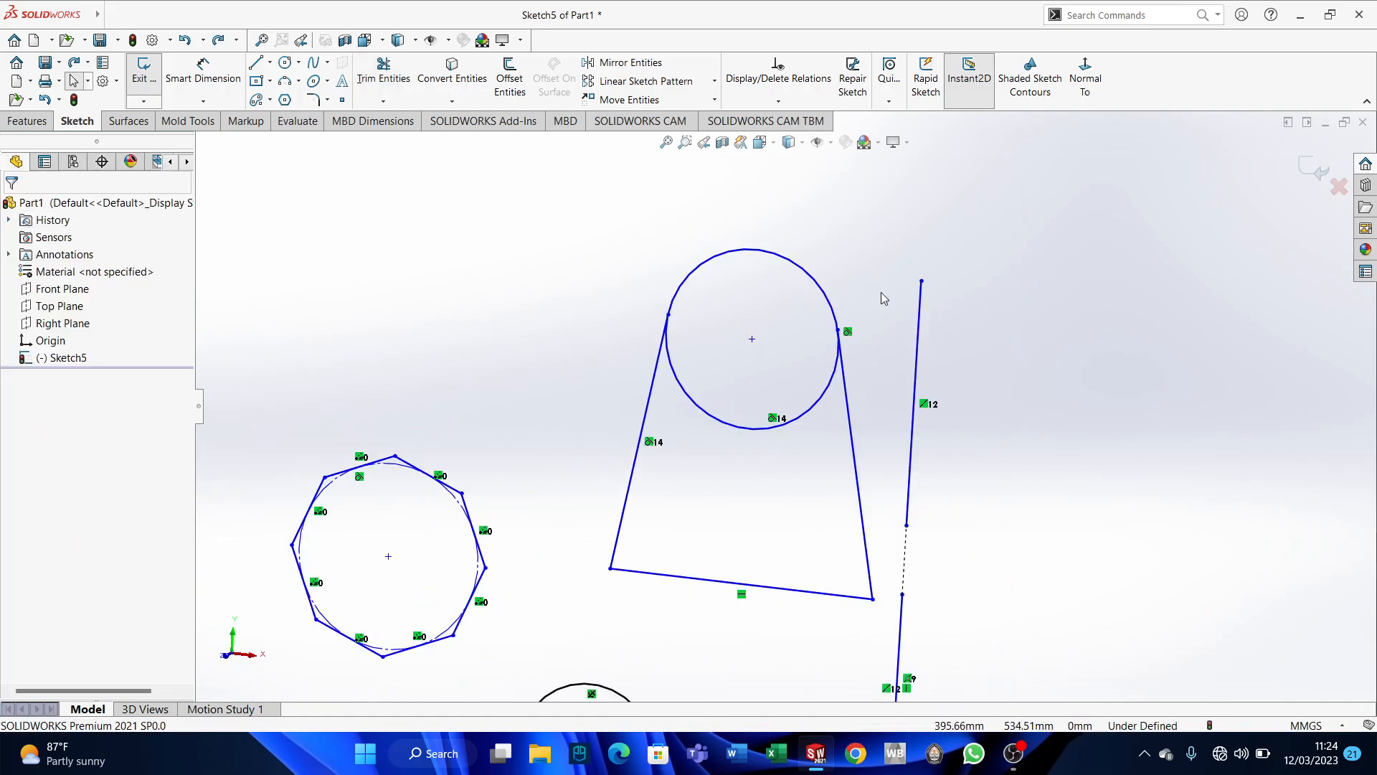
Exit the sketch and reopen Sketch5 for editing.
left_click(1303, 176)
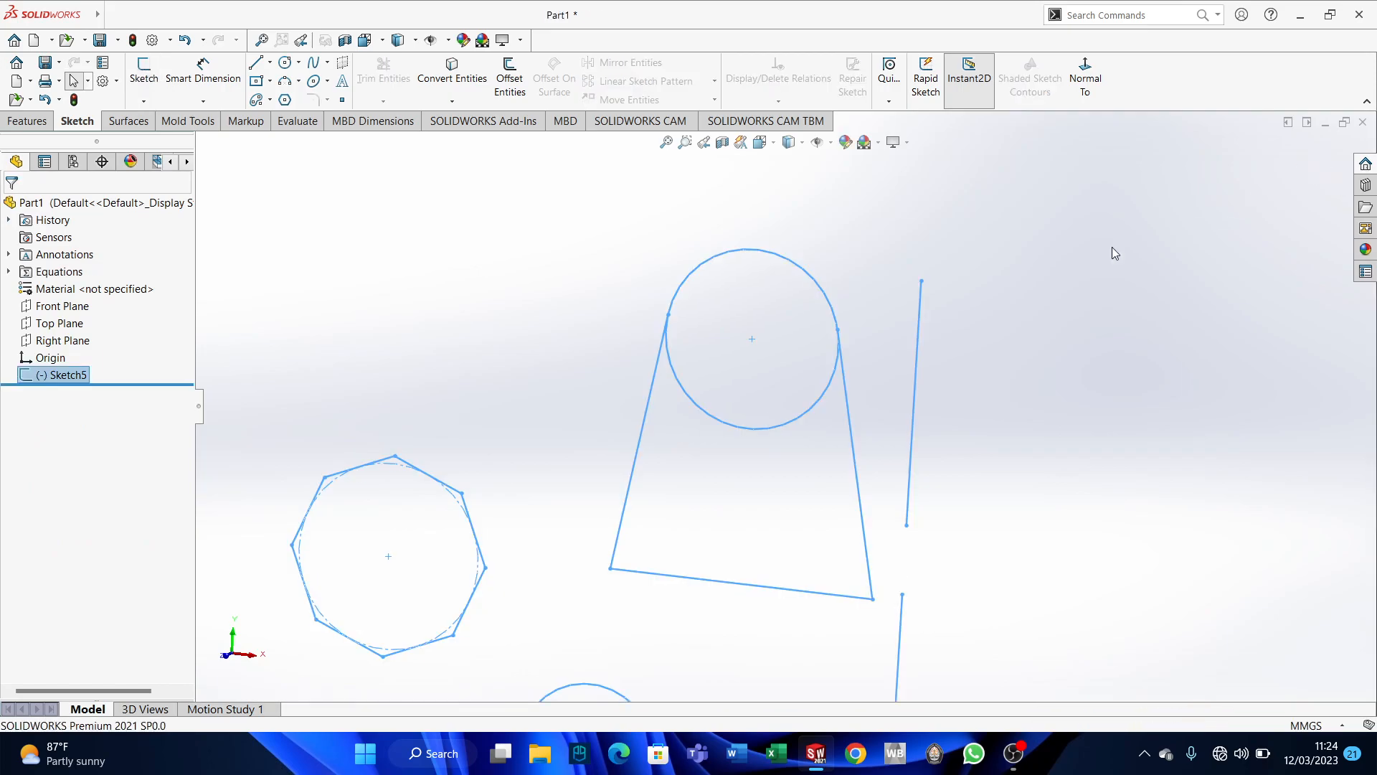
left_click(58, 376)
left_click(57, 374)
left_click(256, 353)
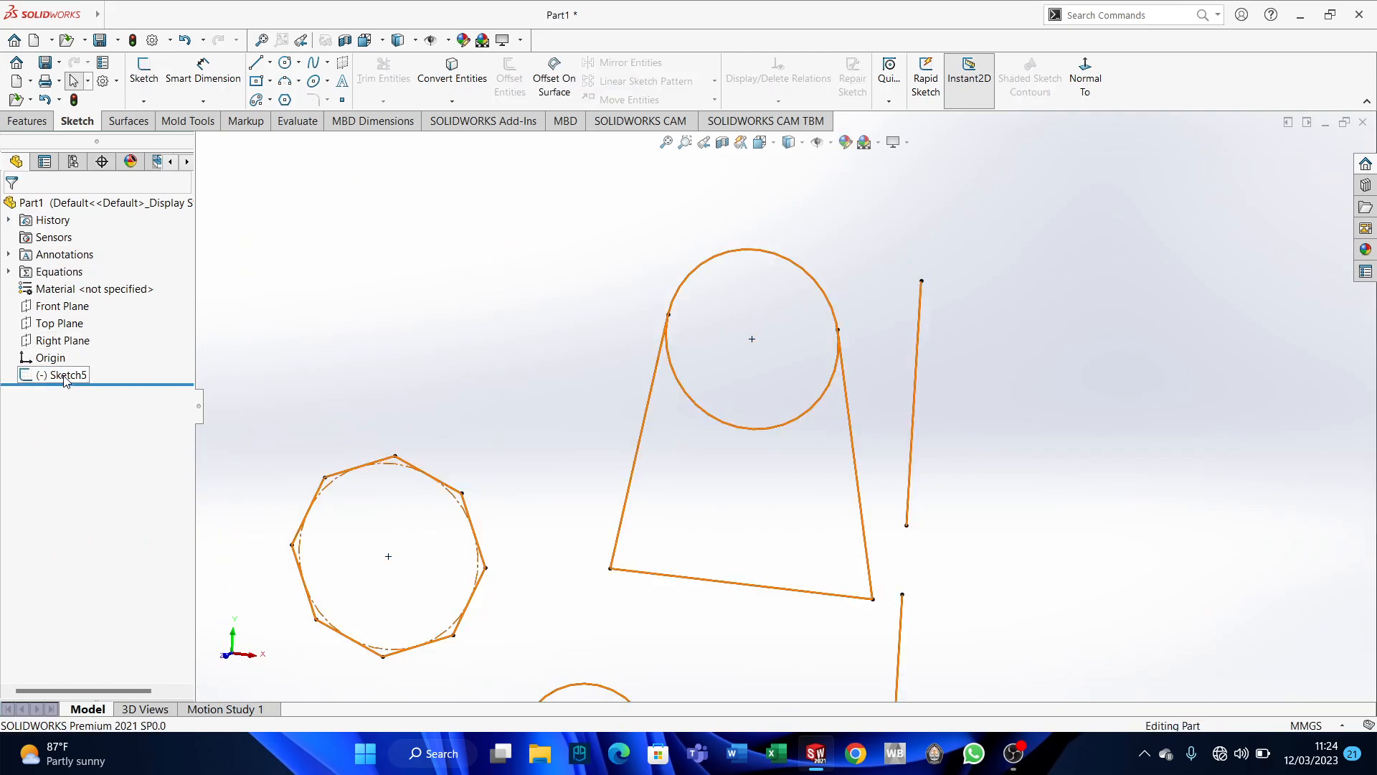
left_click(64, 377)
left_click(86, 343)
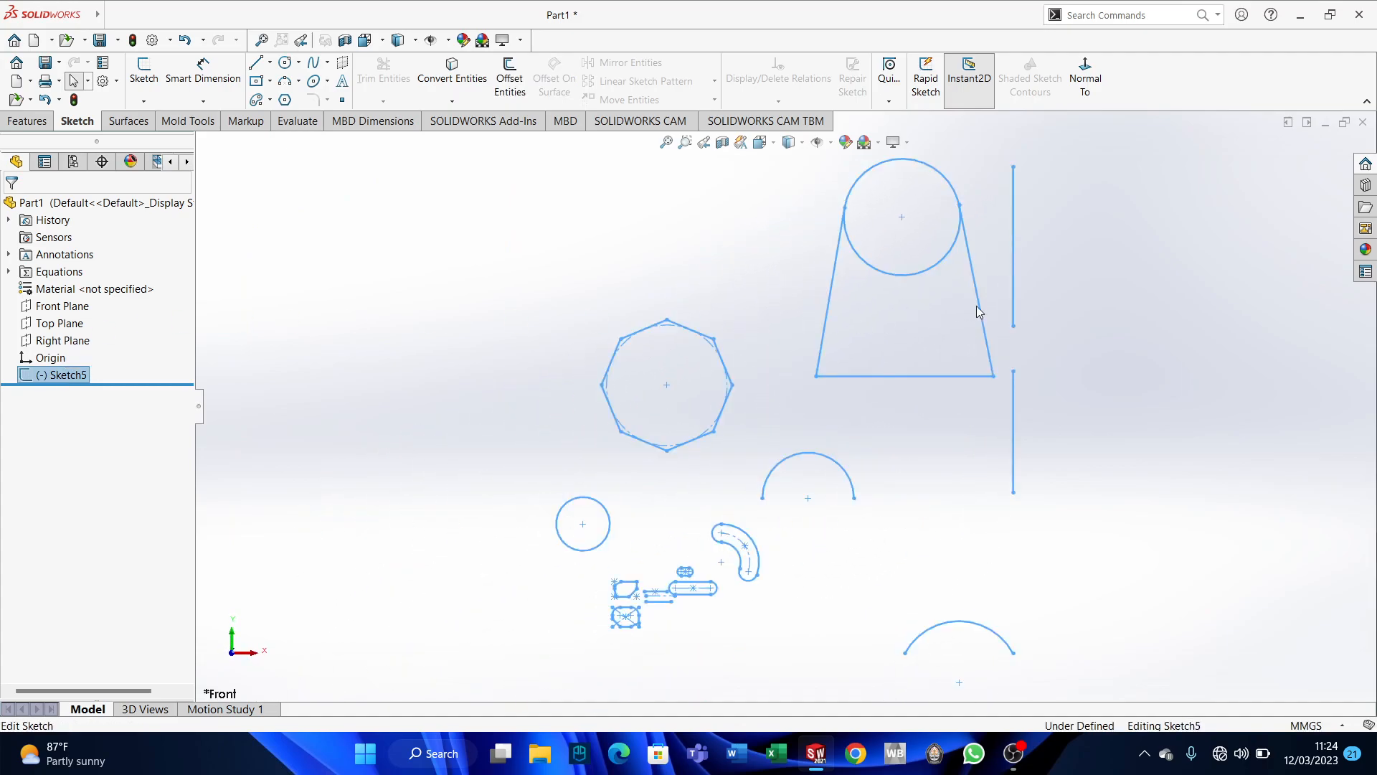
Make the upper endpoint of the left steep line coincident with the circle.
scroll(829, 273, "down", 3)
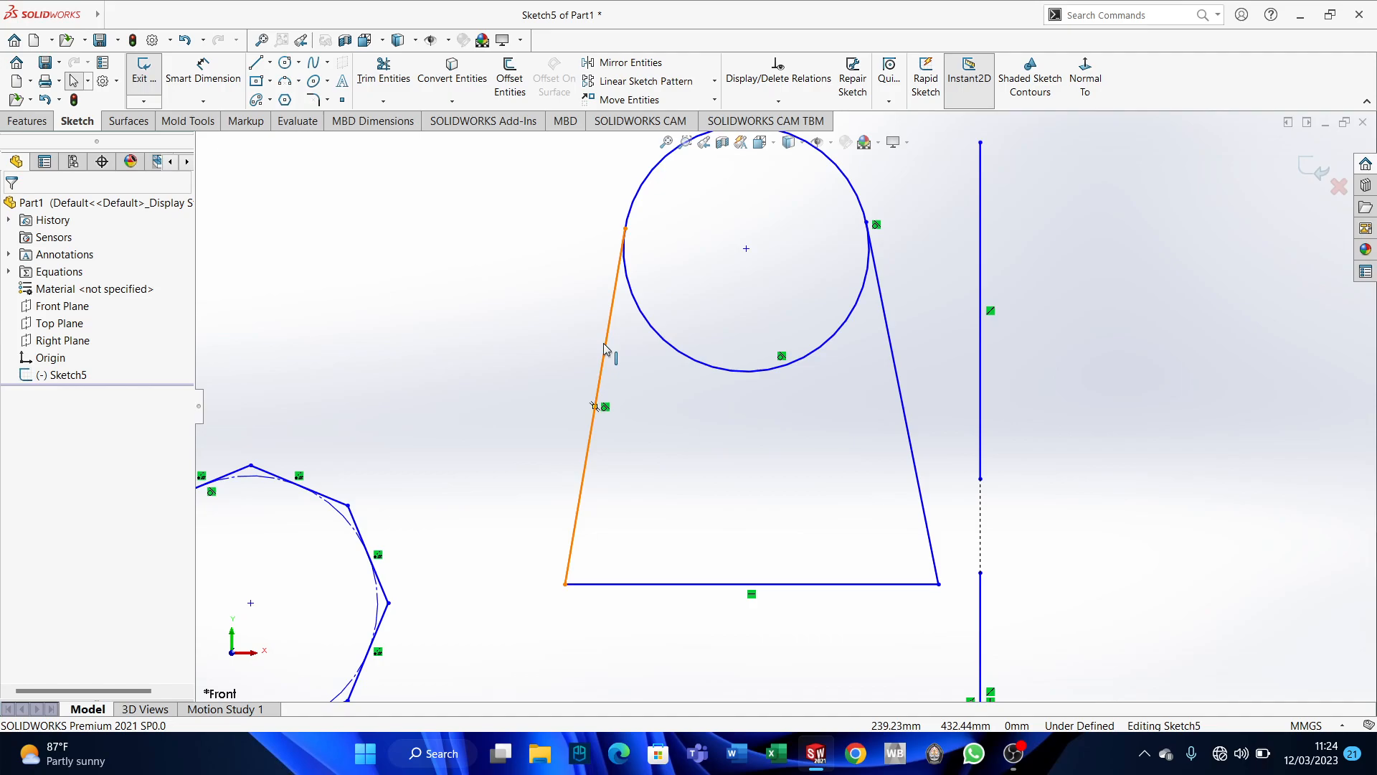
left_click(612, 309)
left_click(677, 239)
mouse_move(626, 229)
left_mouse_down()
mouse_move(529, 271)
mouse_move(741, 229)
mouse_move(717, 192)
mouse_move(678, 244)
mouse_move(553, 252)
left_mouse_up()
left_click(664, 293)
scroll(731, 332, "up", 2)
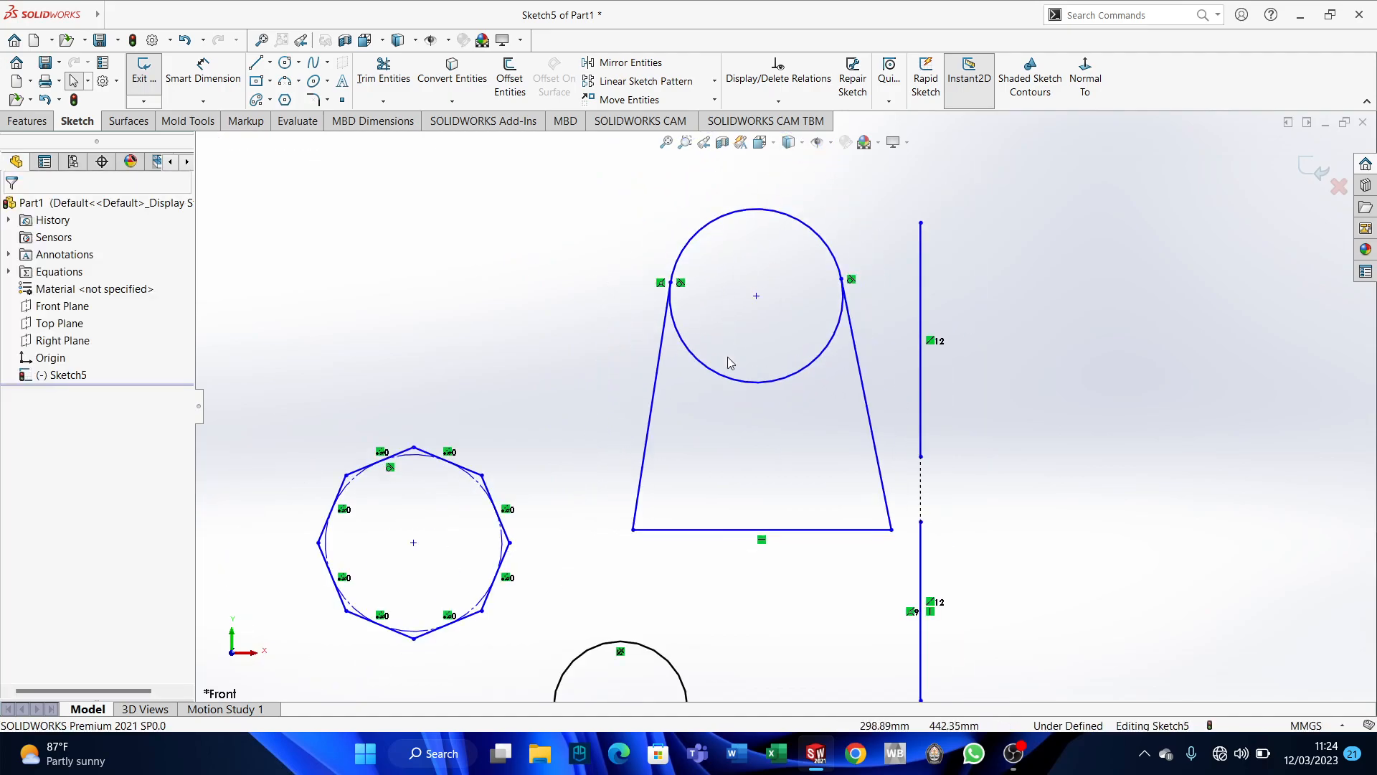
Dimension the angle between the left steep line and the horizontal base line as 60°.
key("d")
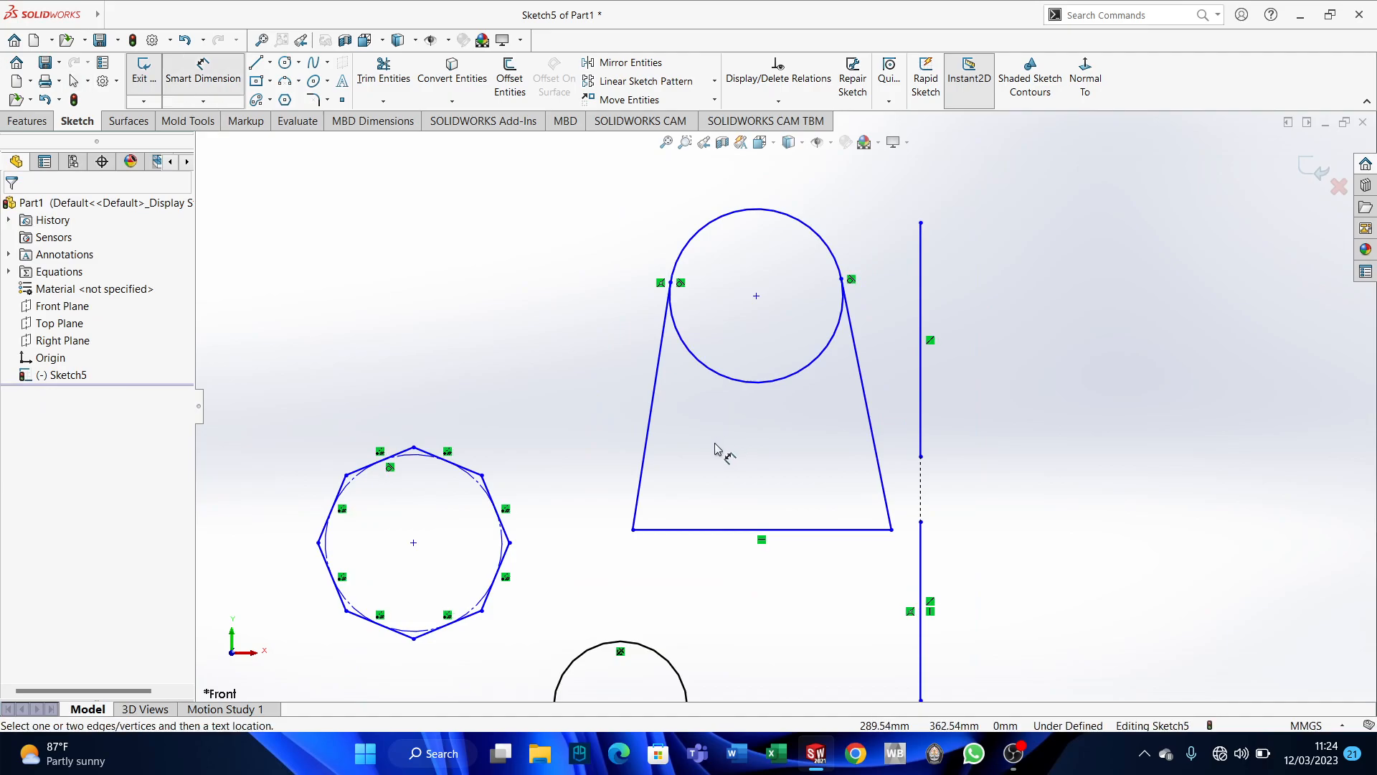
left_click(653, 400)
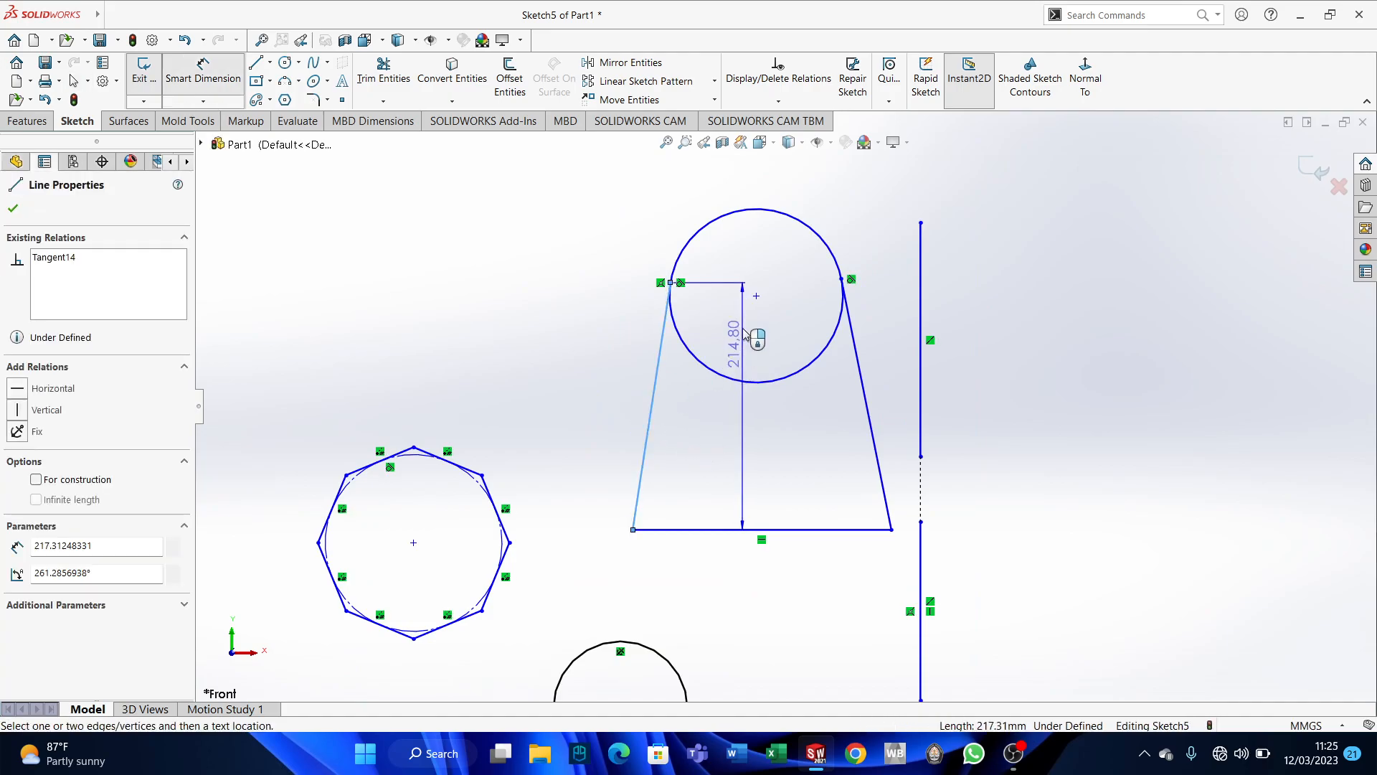
left_click(707, 529)
left_click(701, 492)
type("60")
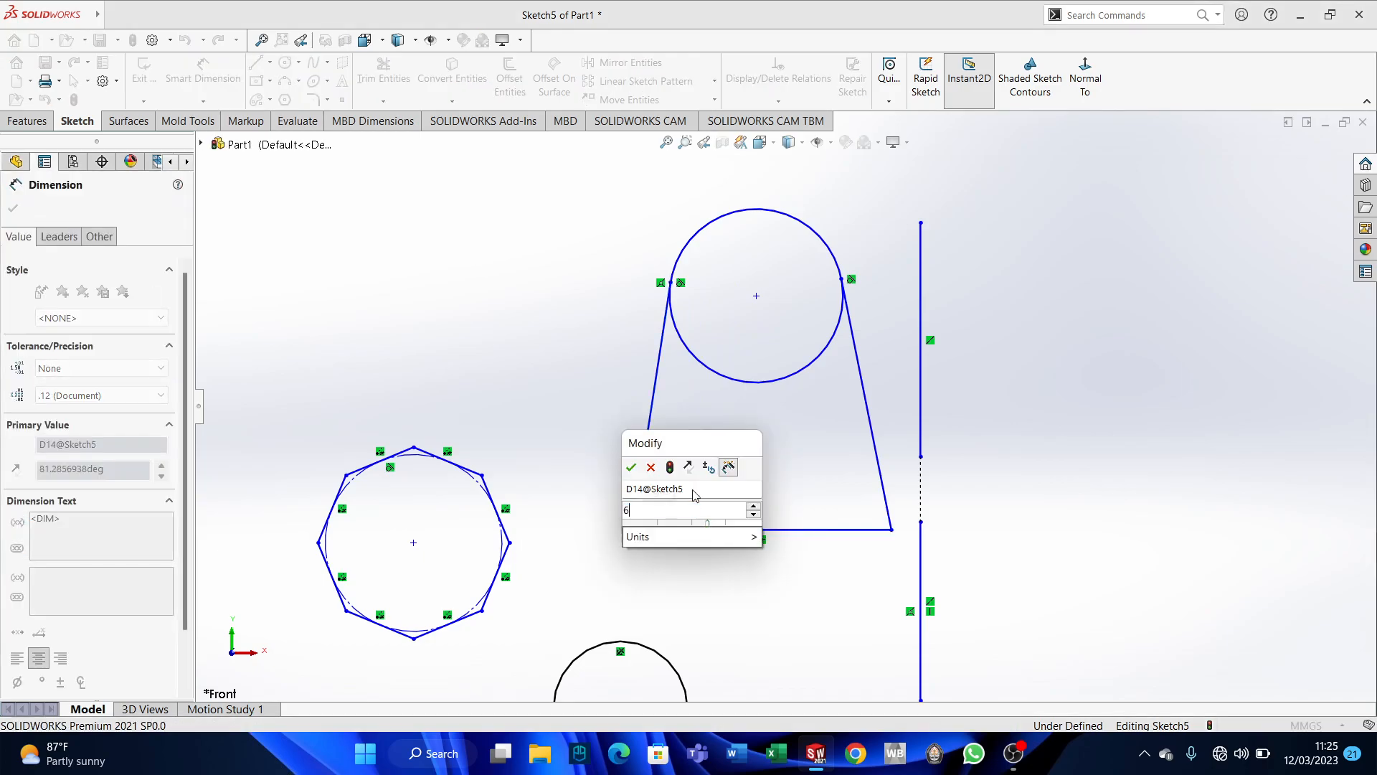
key("Return")
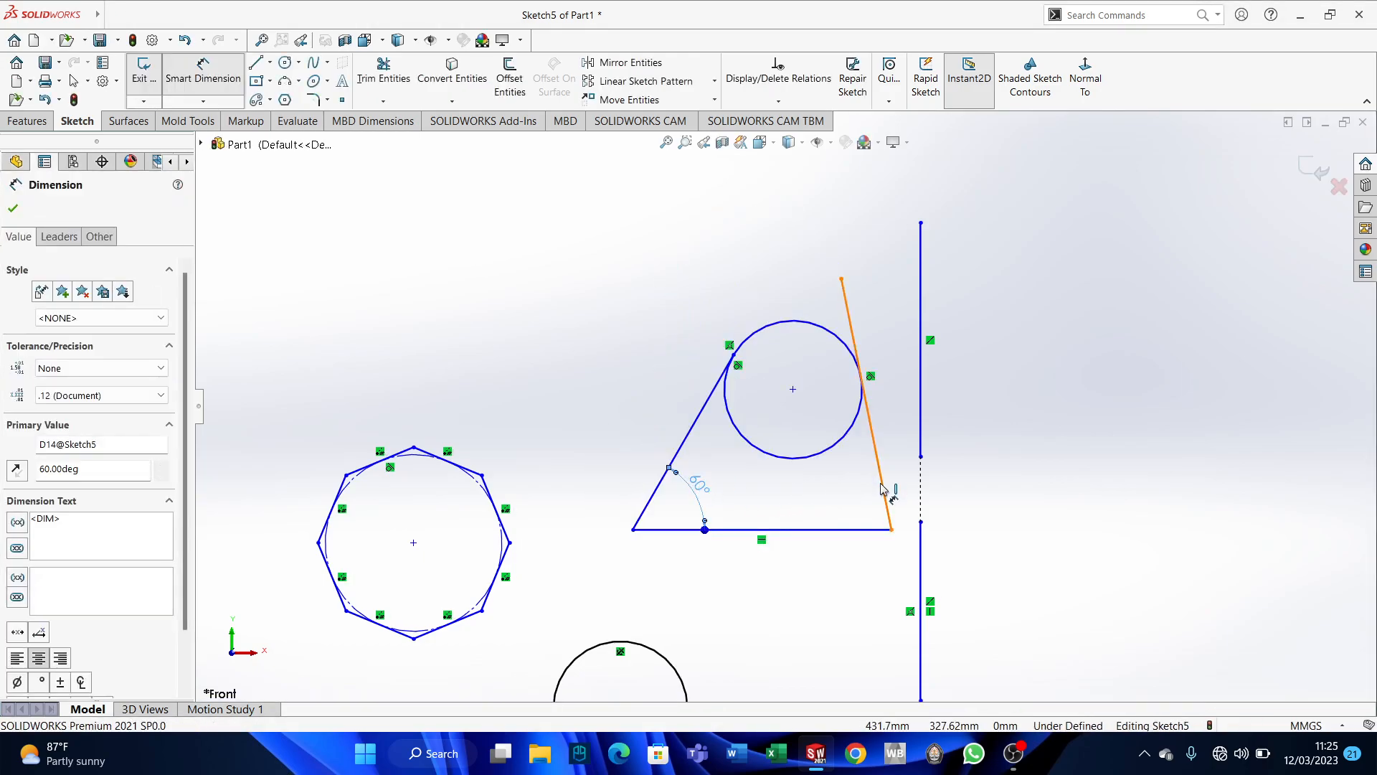
Dimension the angle between the right steep line and the base line as 60°.
left_click(882, 485)
left_click(867, 531)
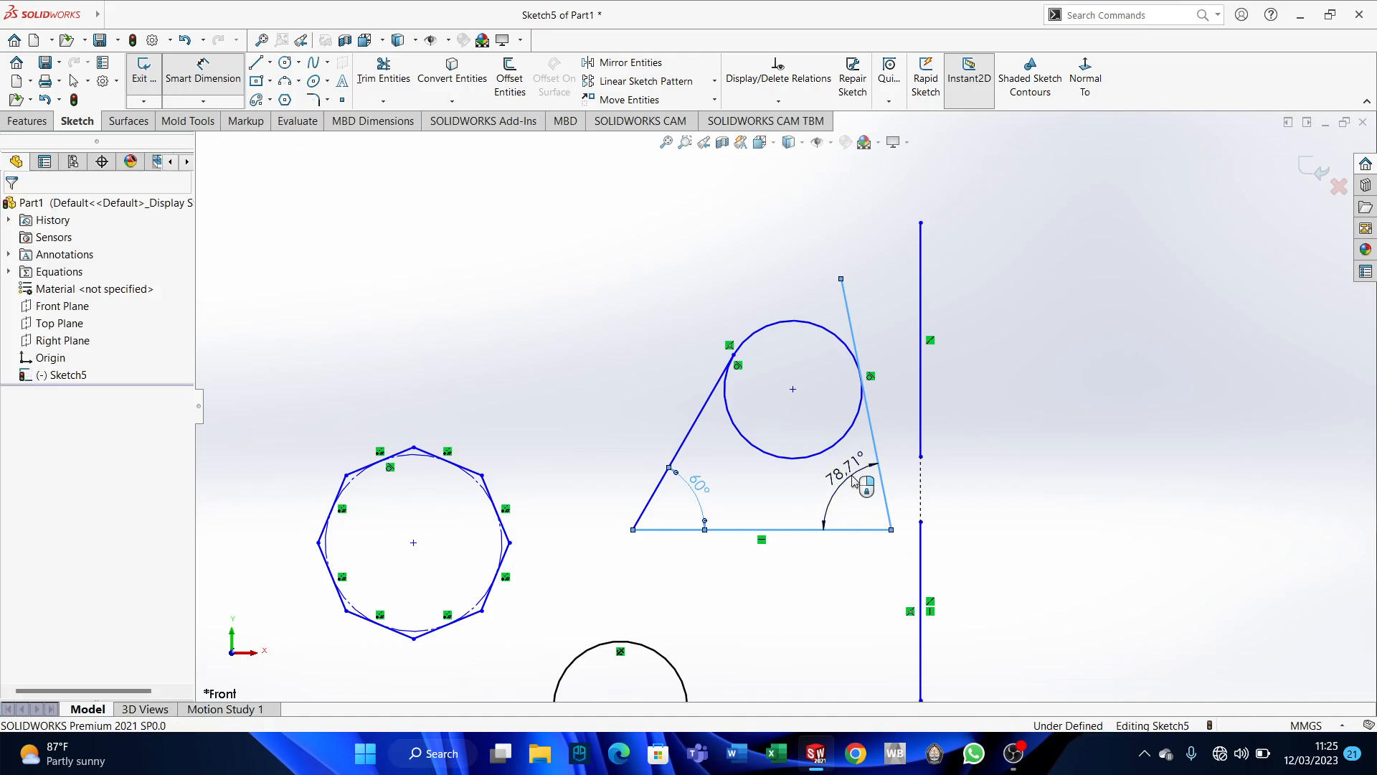
left_click(850, 477)
type("60")
key("Return")
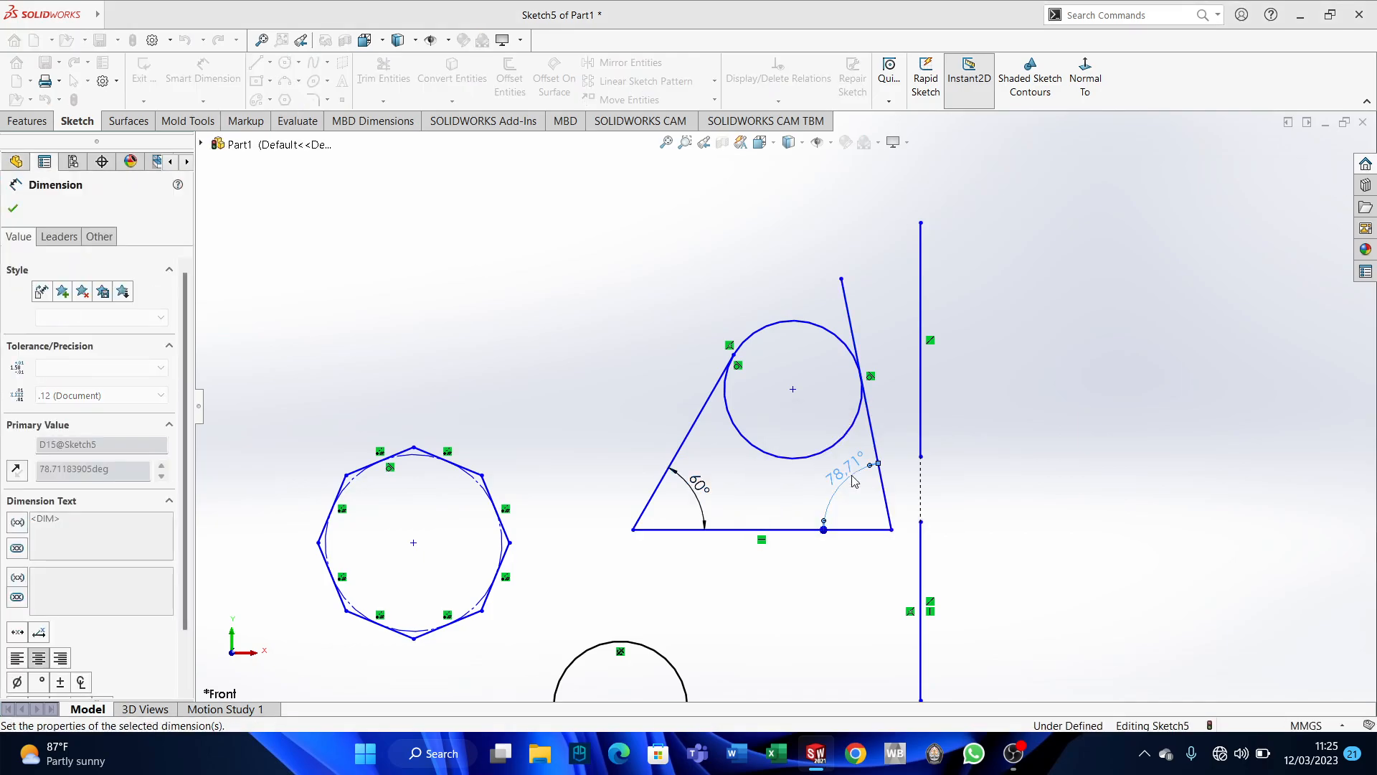
Power-trim the right line's excess above the circle and the circle's lower arc, leaving a triangle-like profile with a rounded top.
left_click(384, 72)
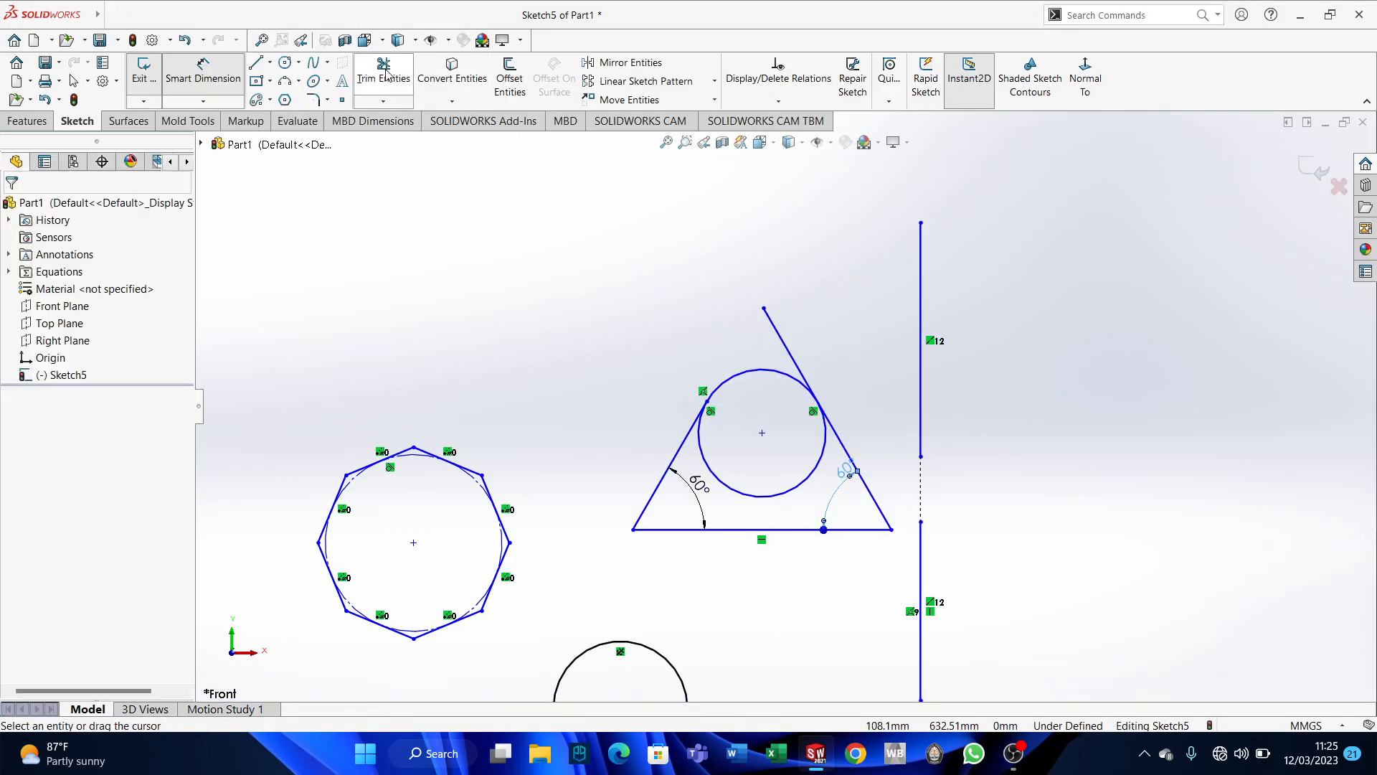
left_click_drag(738, 325, 798, 328)
left_click_drag(776, 512, 780, 475)
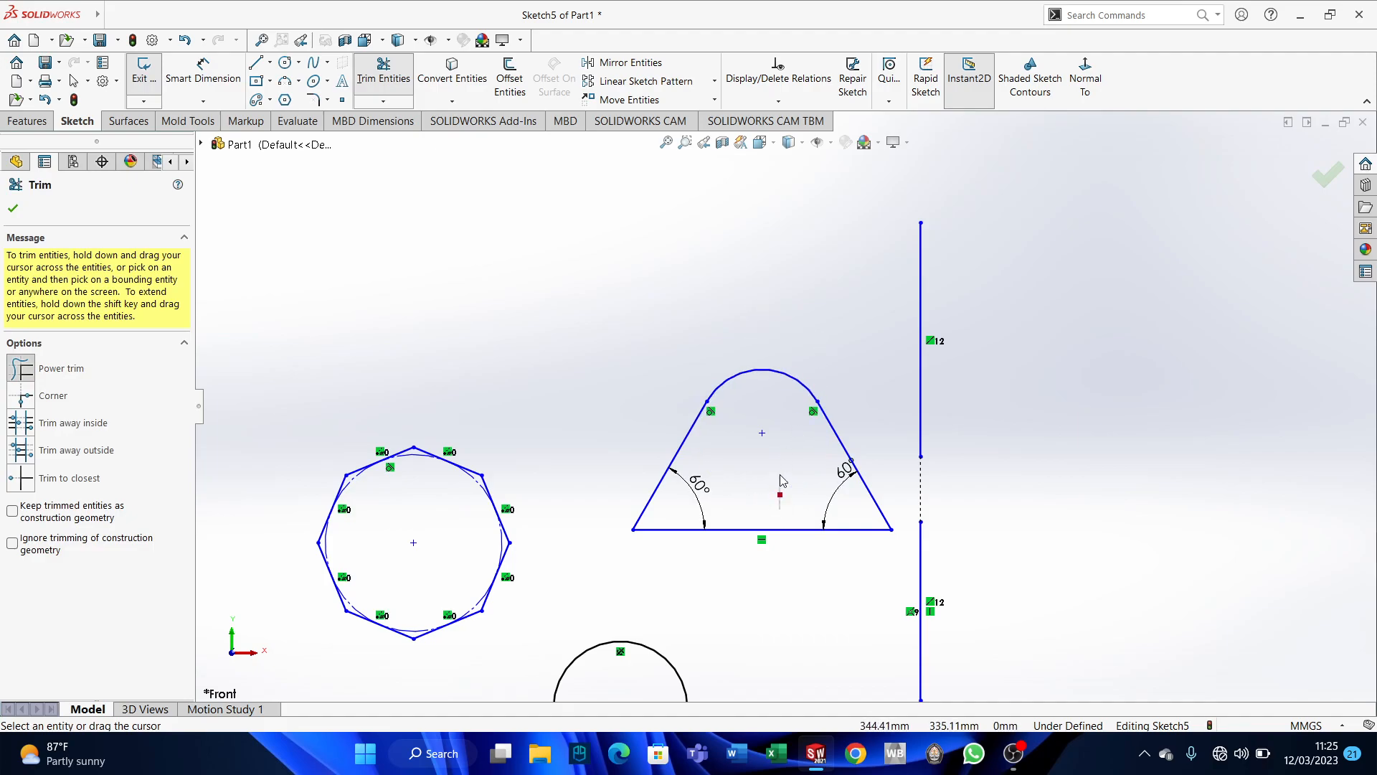
left_click(15, 211)
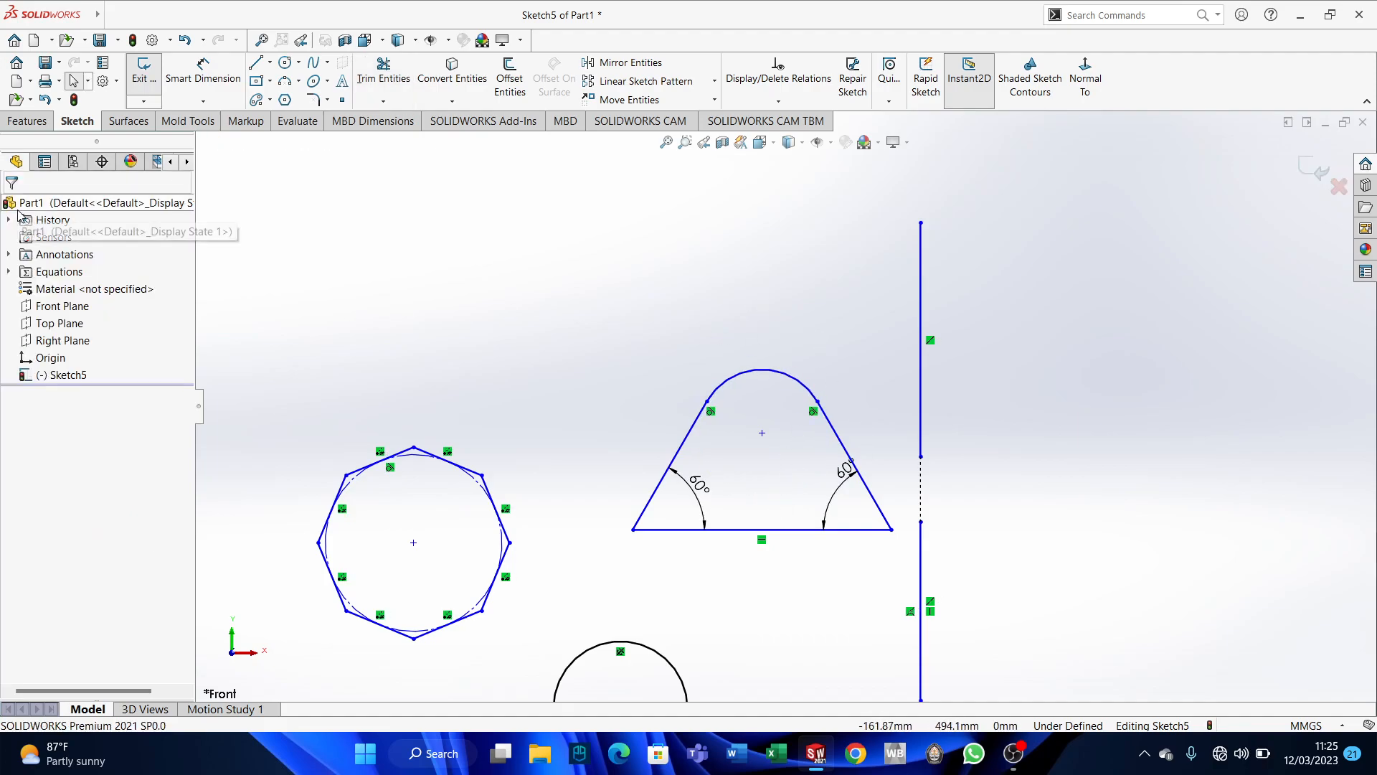
Extrude the closed triangle-like region with the rounded top as a 20 mm blind boss from the sketch plane.
left_click(46, 122)
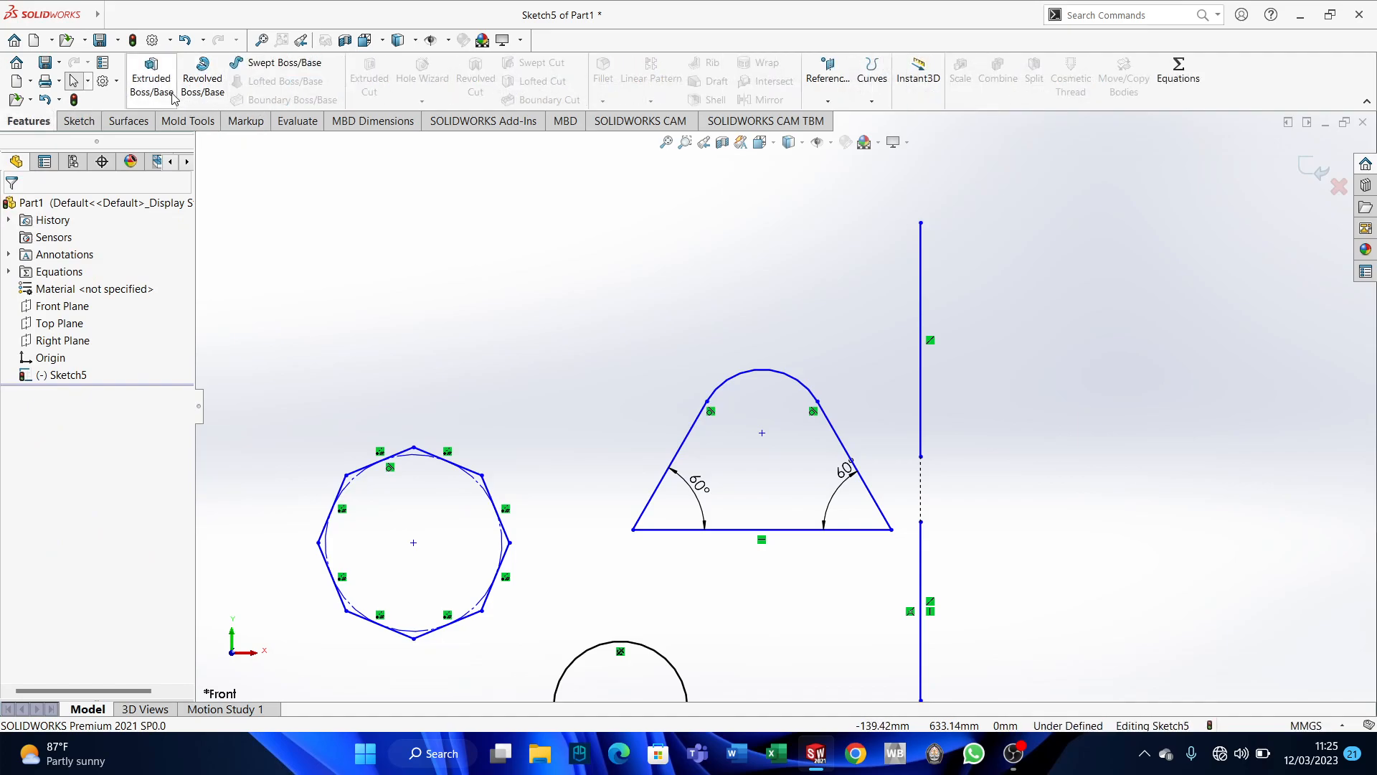
left_click(151, 79)
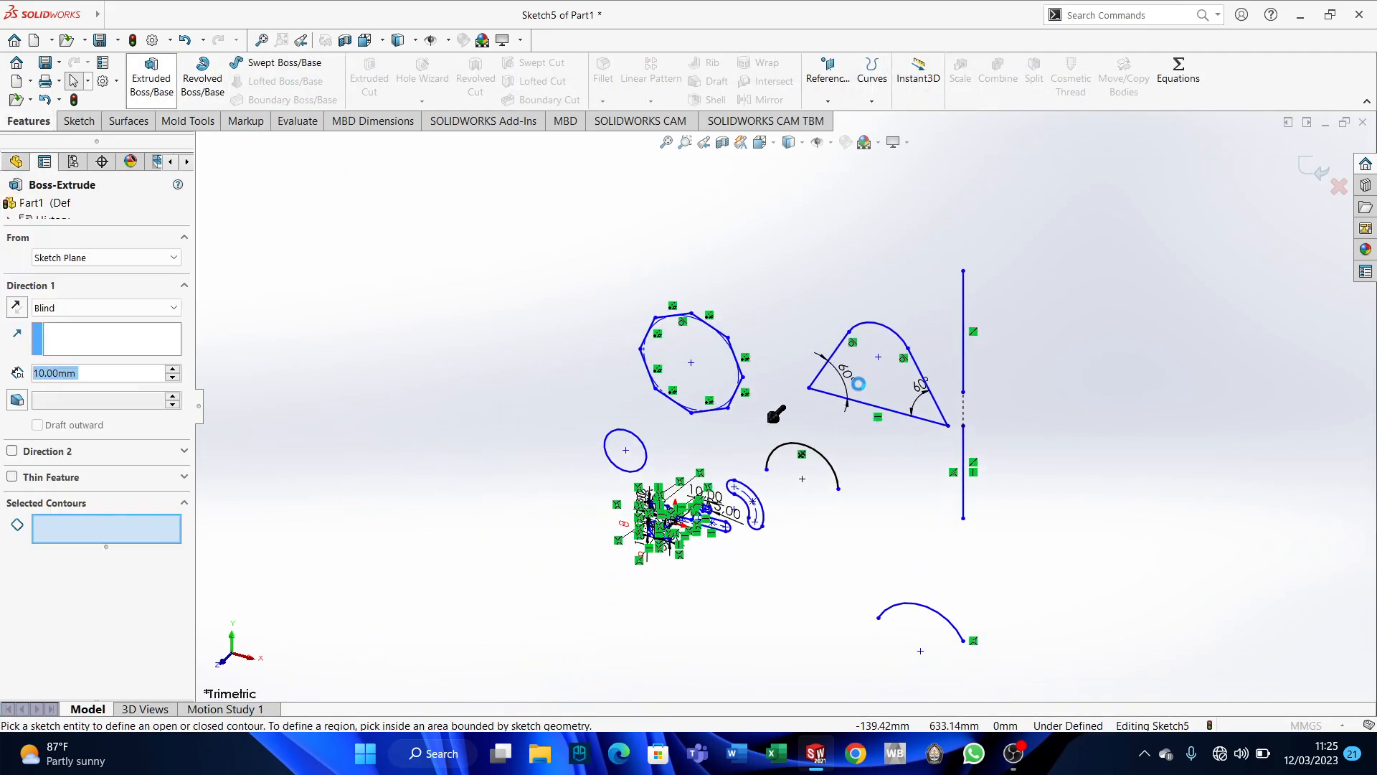
left_click(861, 377)
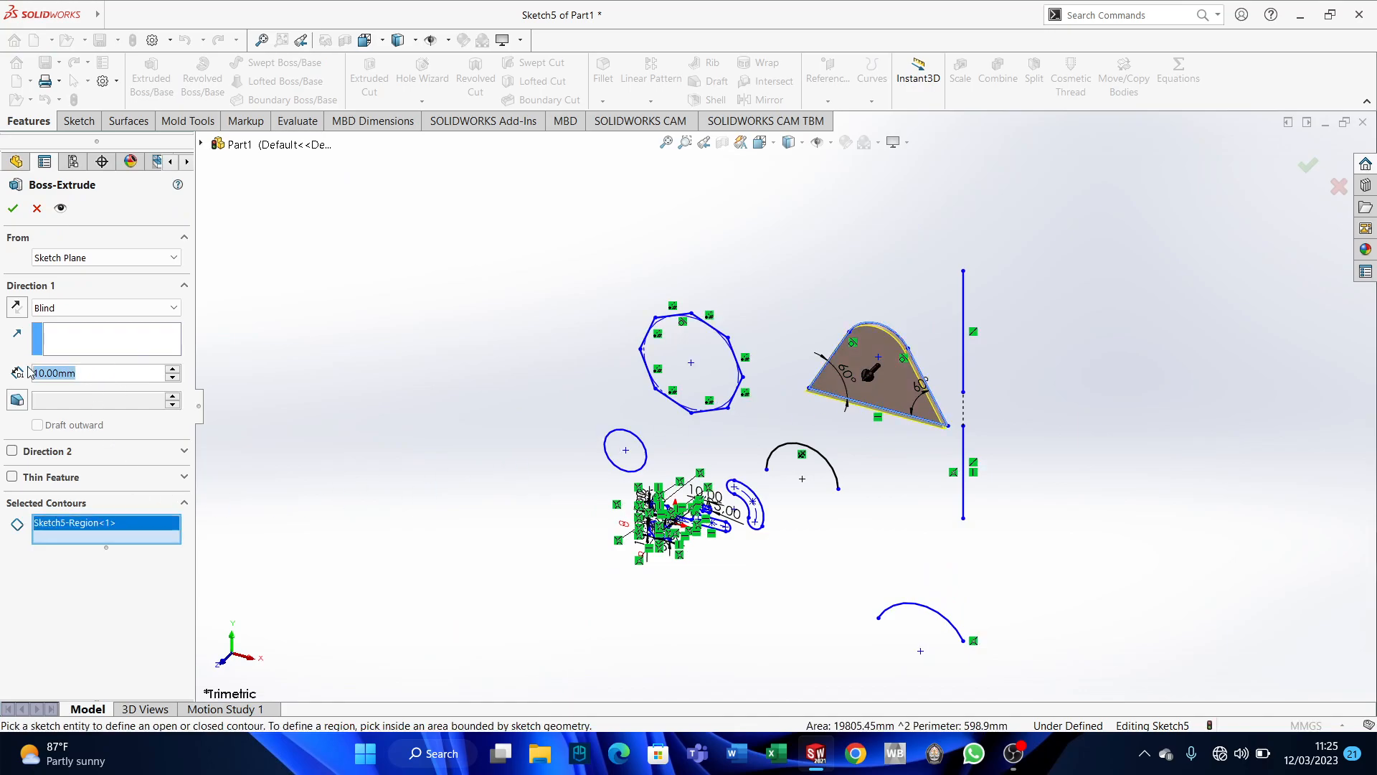
type("20")
key("Return")
left_click(20, 214)
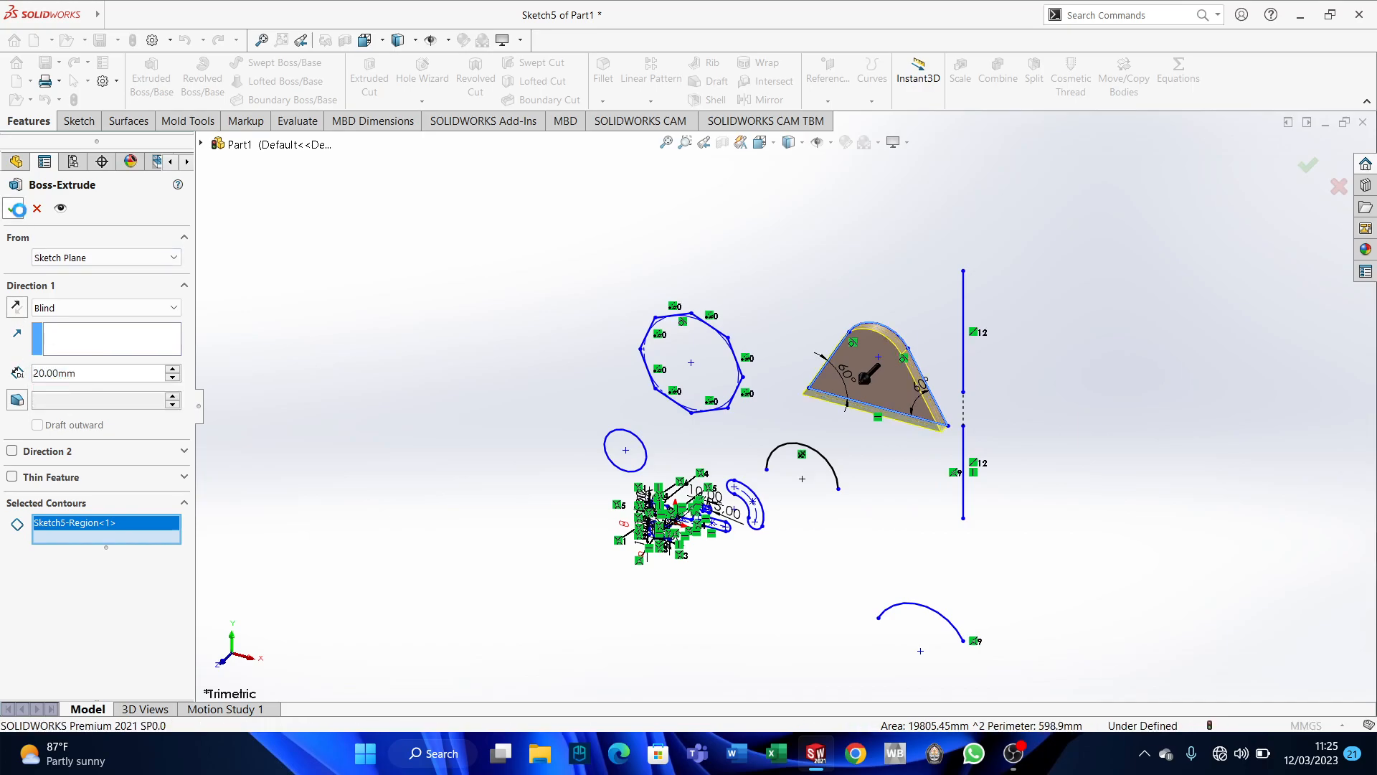
middle_click_drag(832, 475, 729, 442)
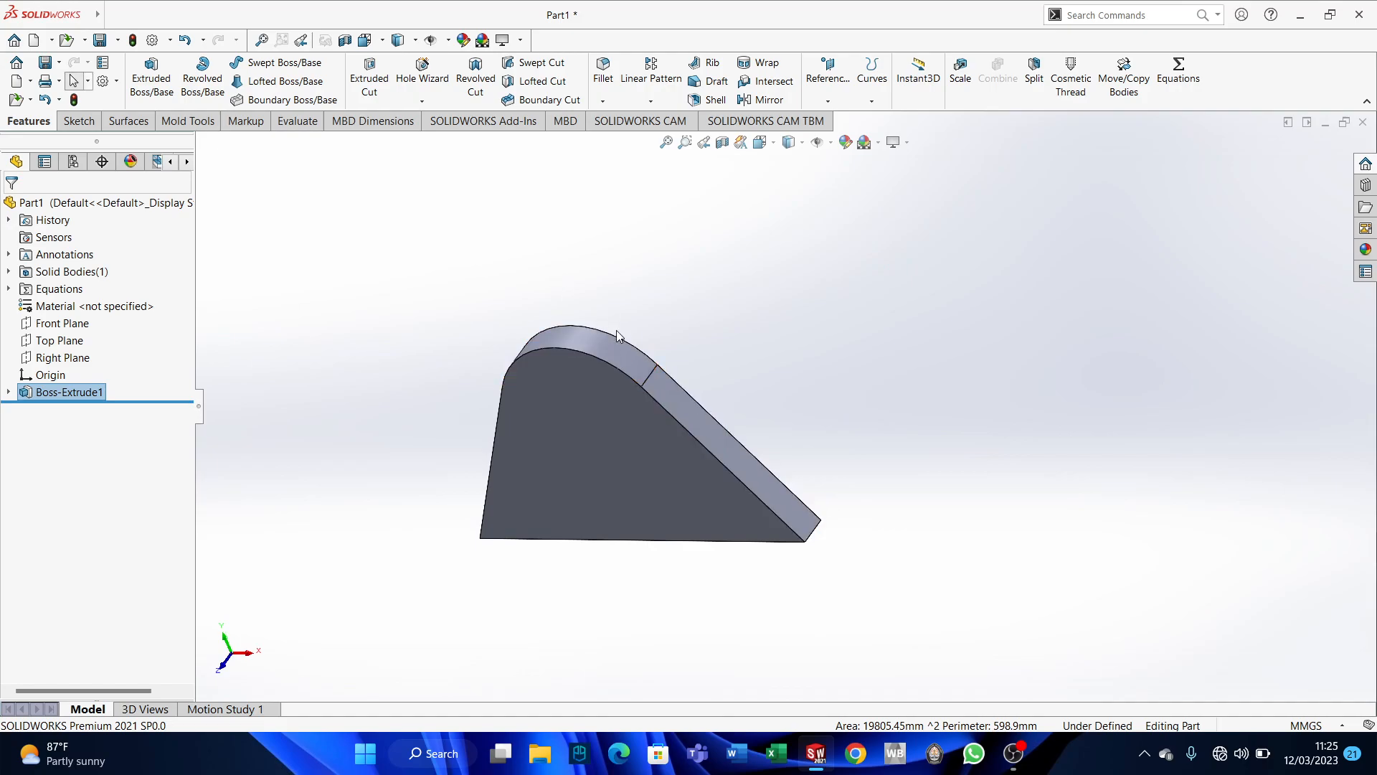
middle_click_drag(642, 389, 695, 293)
scroll(858, 348, "up", 6)
middle_click_drag(801, 336, 789, 460)
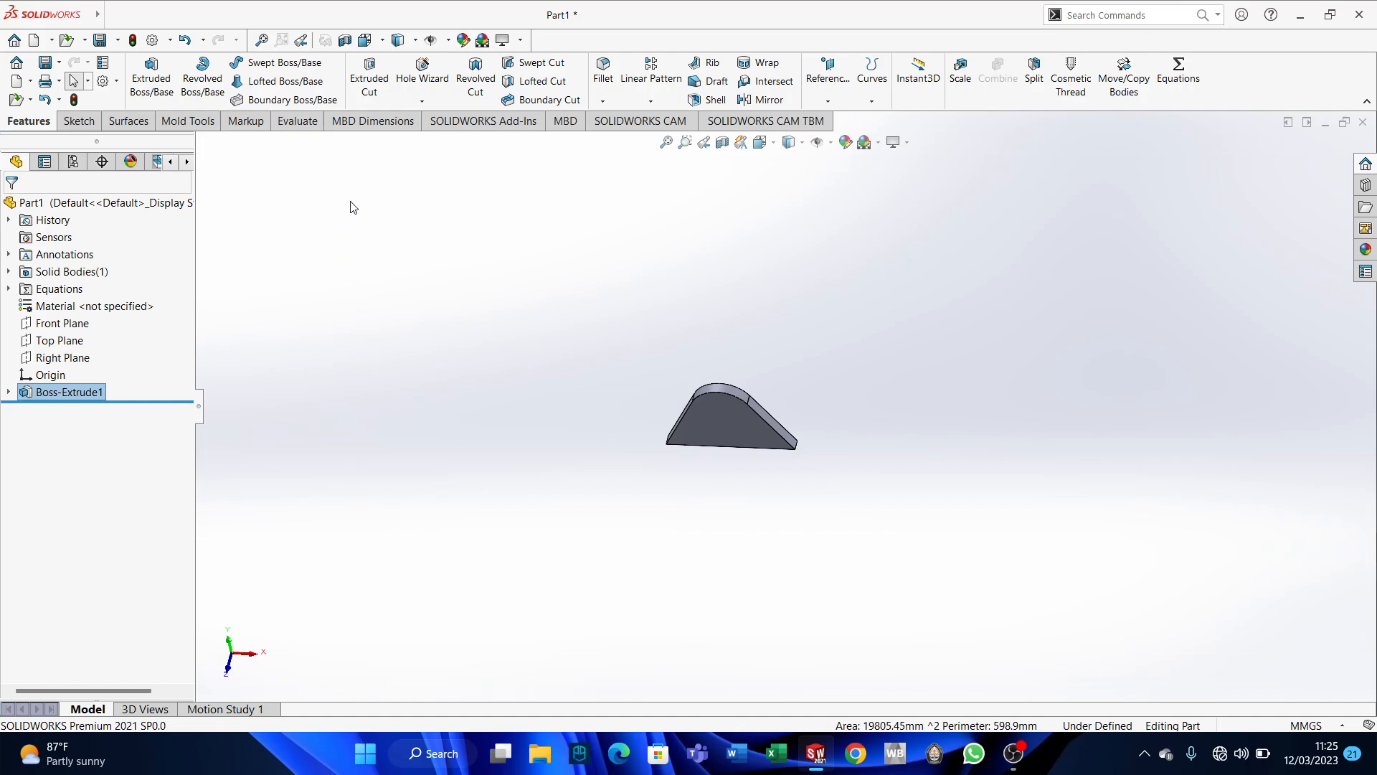
left_click(77, 121)
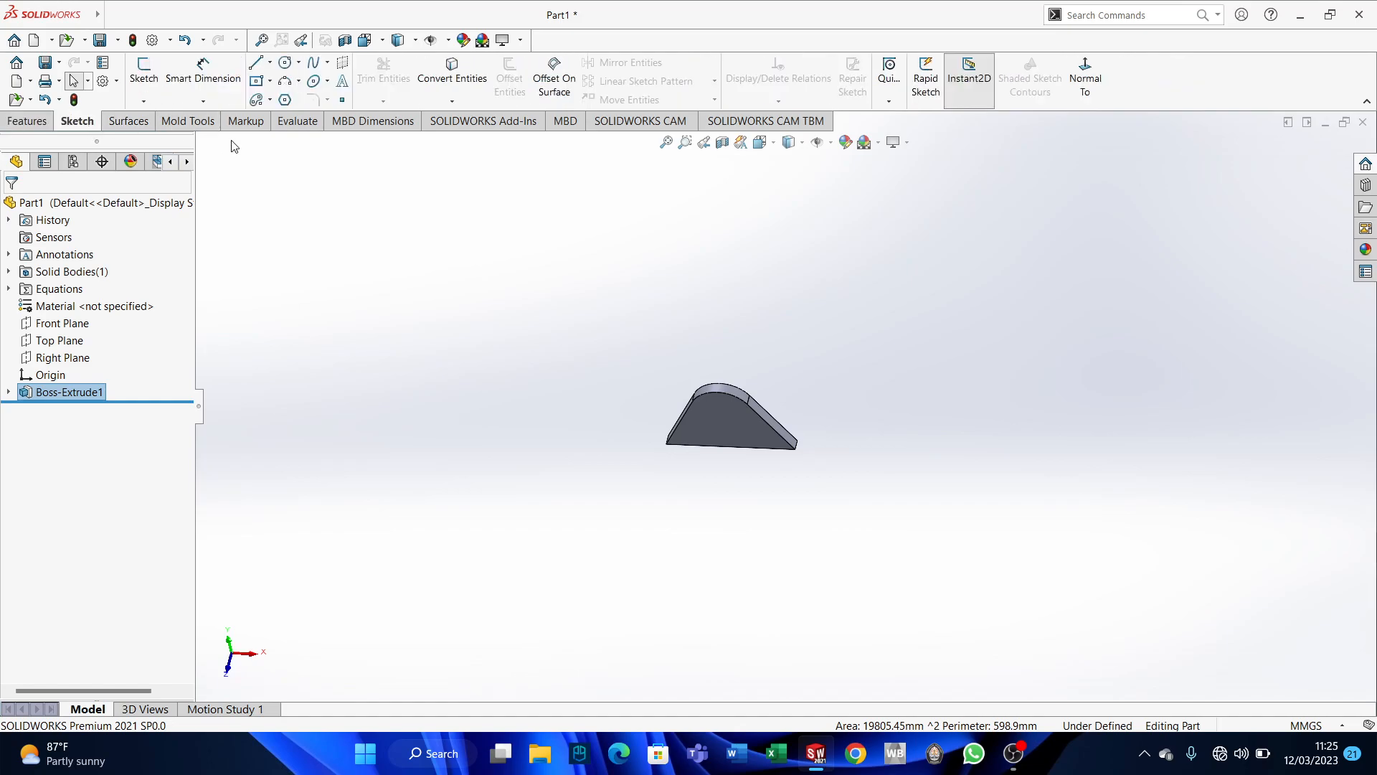
left_click(39, 128)
left_click(420, 296)
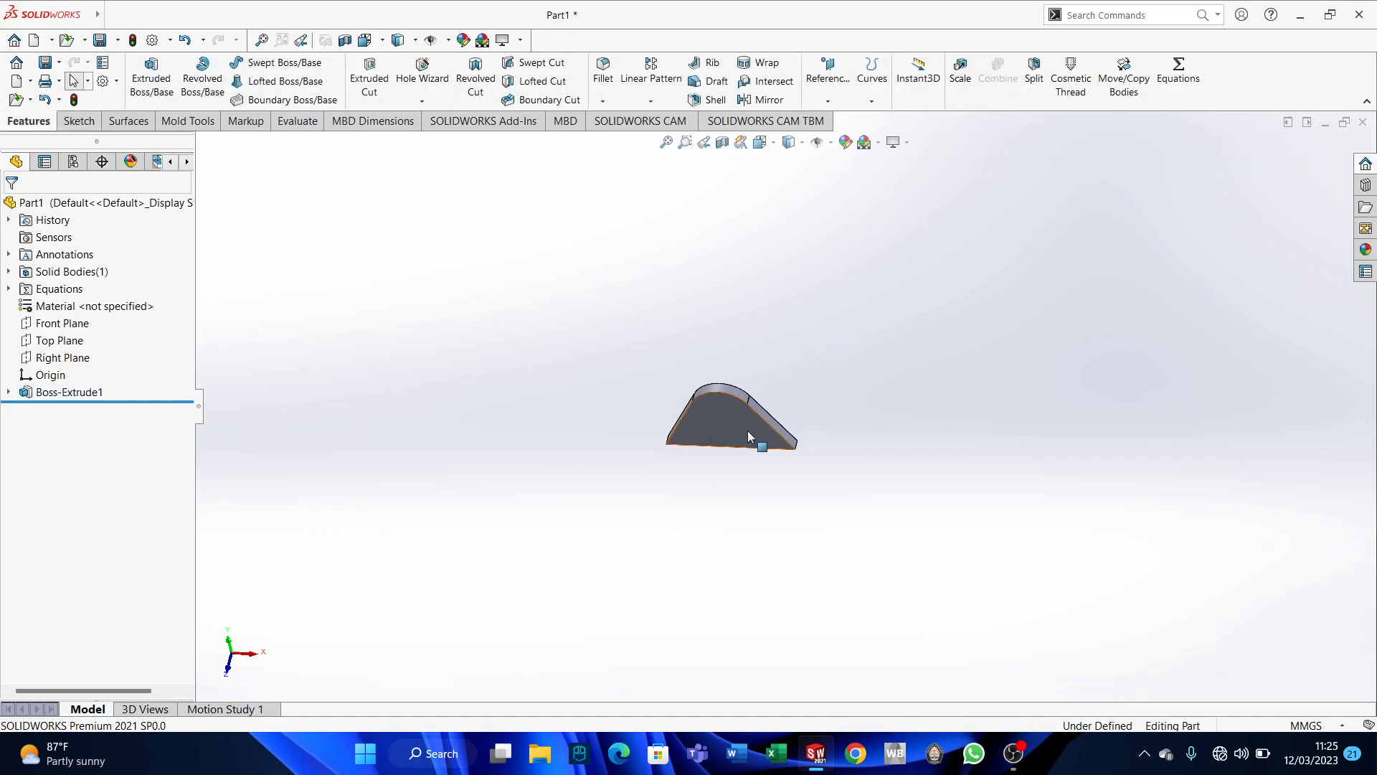
middle_click_drag(745, 408, 764, 384)
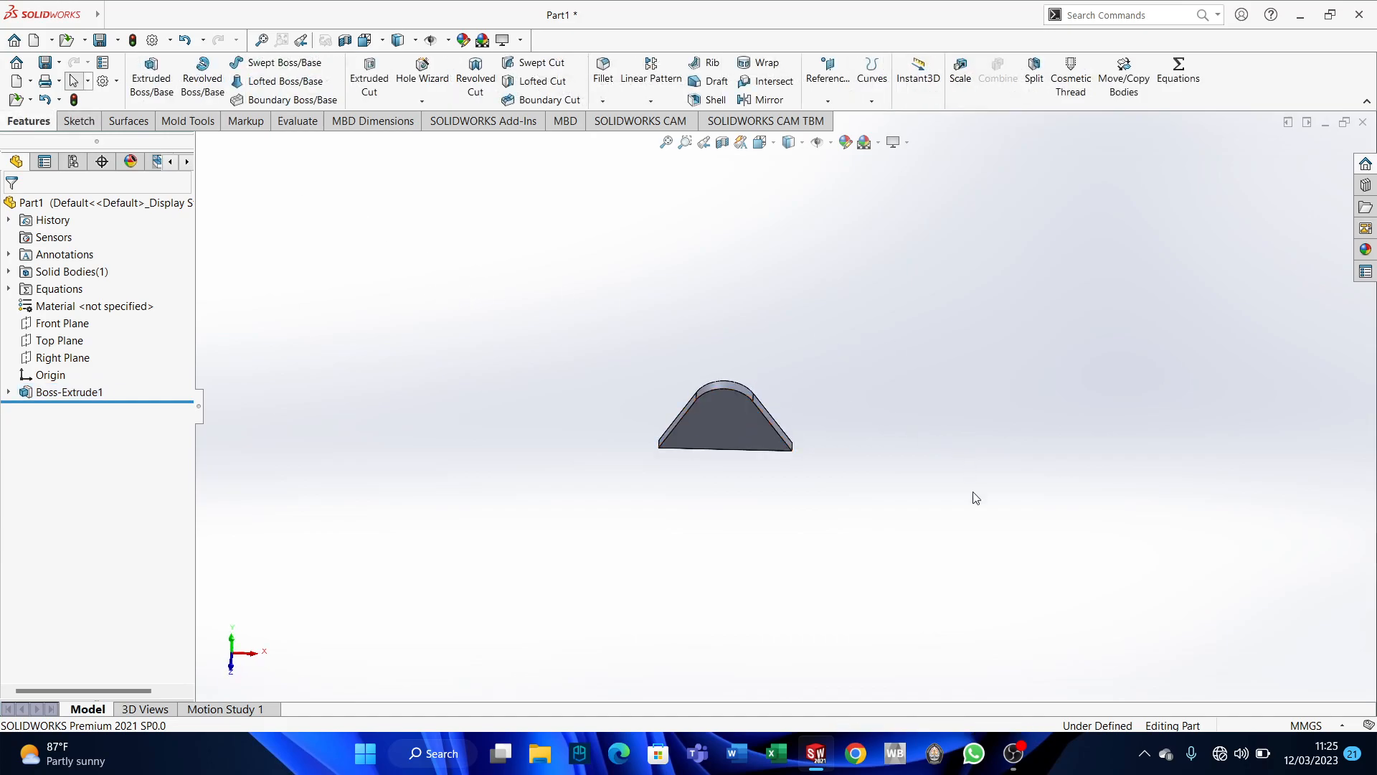
left_click(1017, 757)
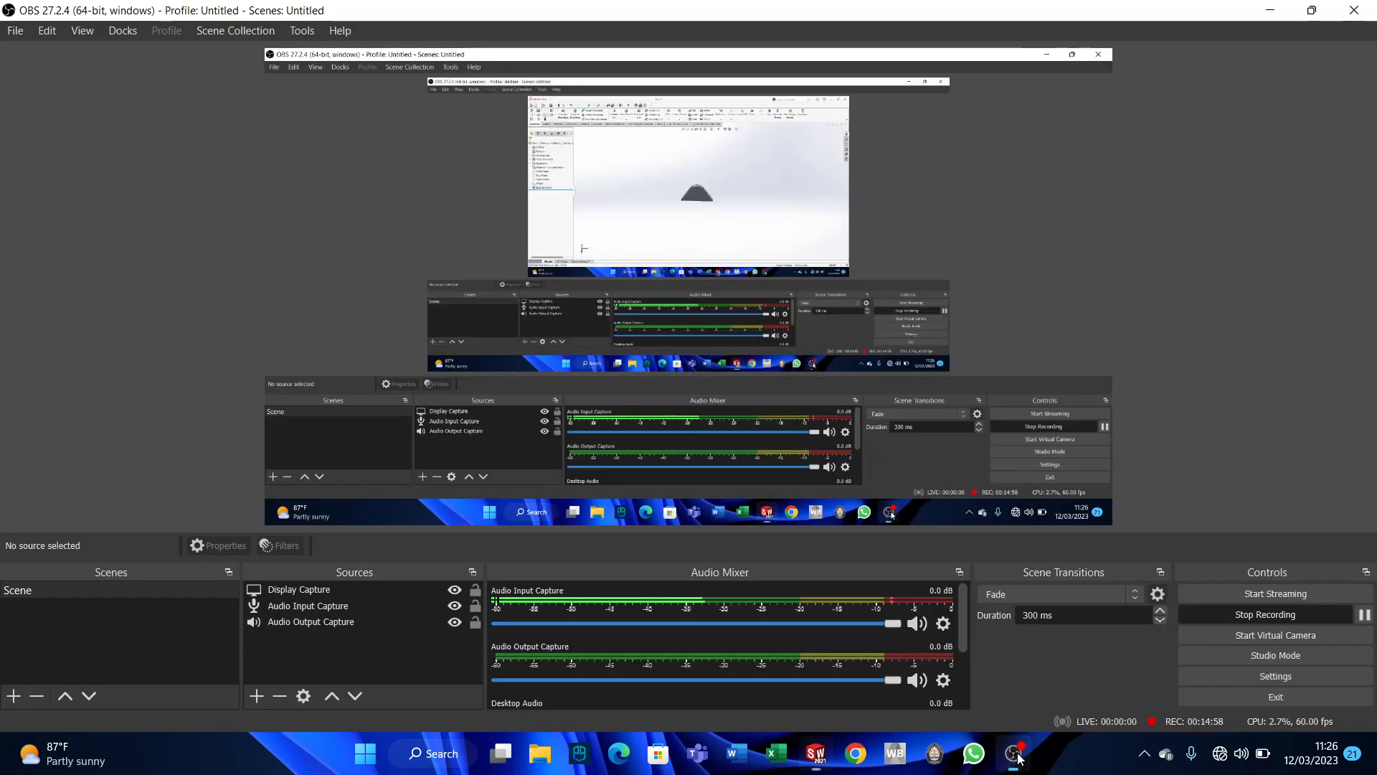